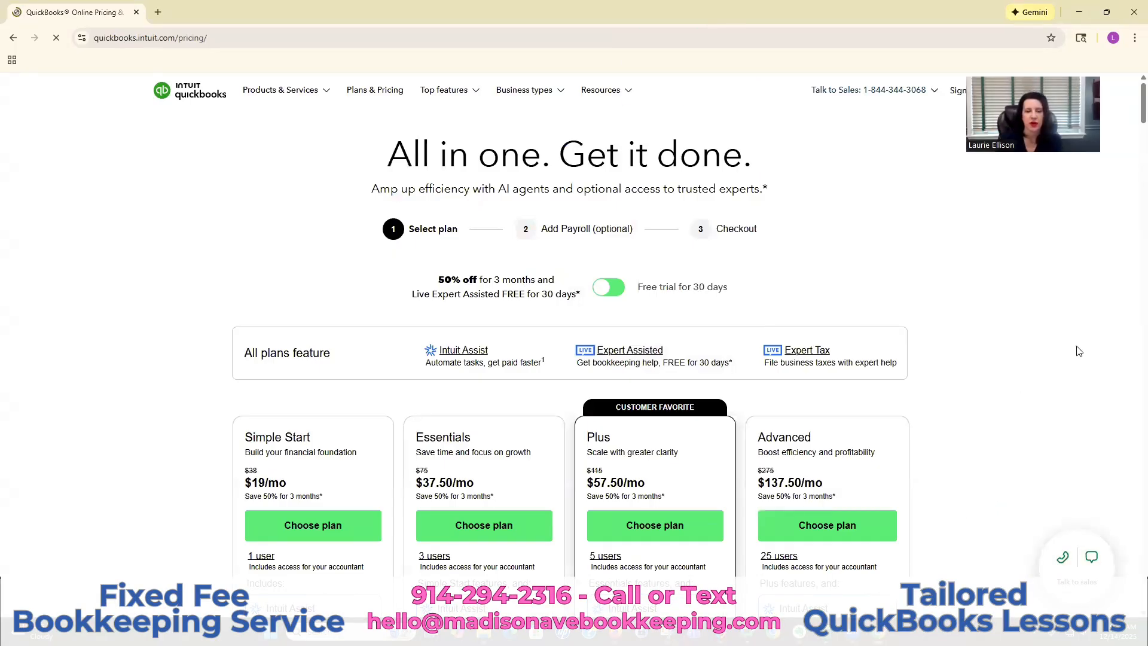
Step: Compare the QuickBooks Online plans on the pricing page and choose the Simple Start plan
{"action": "scroll", "coordinate": [1078, 354], "scroll_direction": "down", "scroll_amount": 2}
{"action": "scroll", "coordinate": [874, 272], "scroll_direction": "down", "scroll_amount": 1}
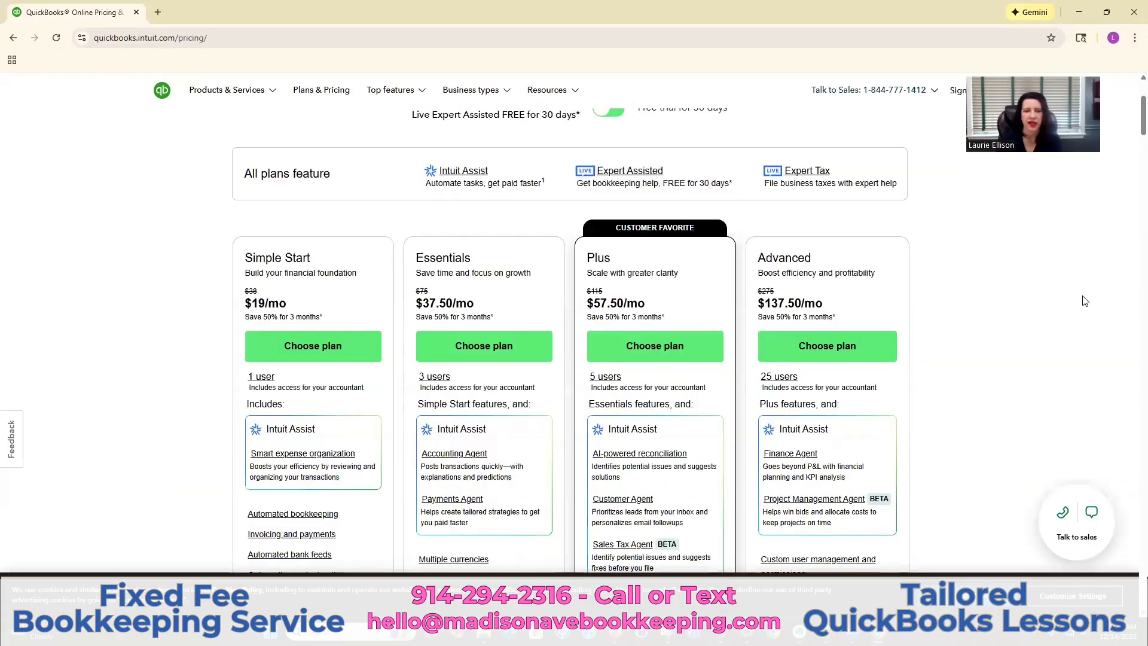
{"action": "scroll", "coordinate": [1085, 302], "scroll_direction": "down", "scroll_amount": 2}
{"action": "scroll", "coordinate": [1085, 301], "scroll_direction": "up", "scroll_amount": 1}
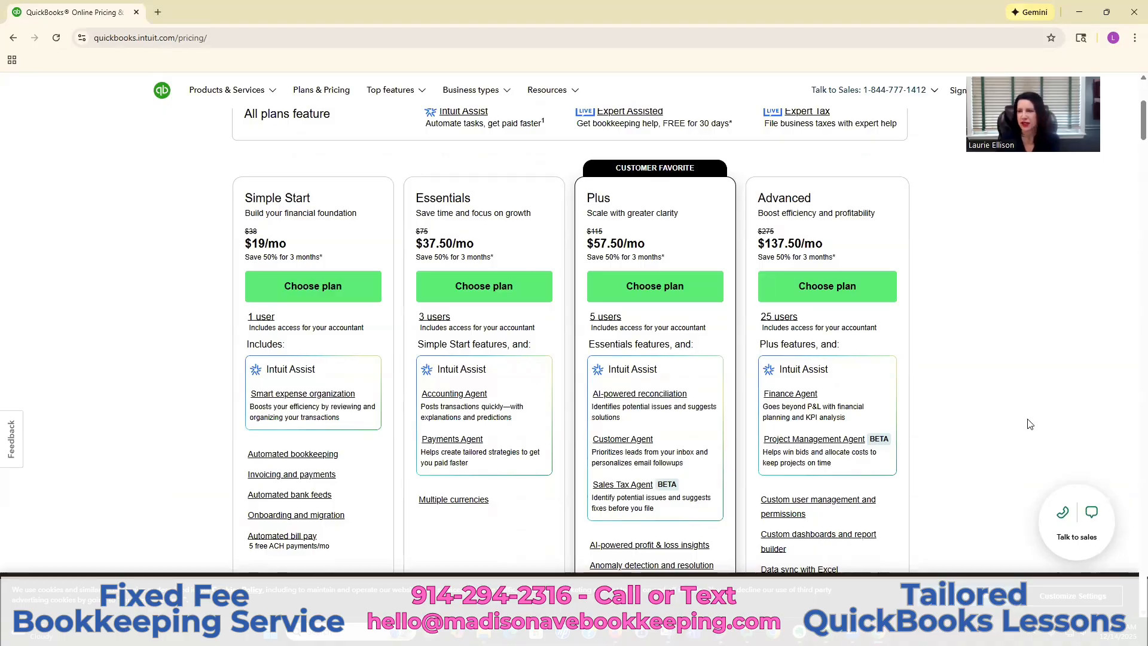
{"action": "scroll", "coordinate": [1029, 423], "scroll_direction": "down", "scroll_amount": 1}
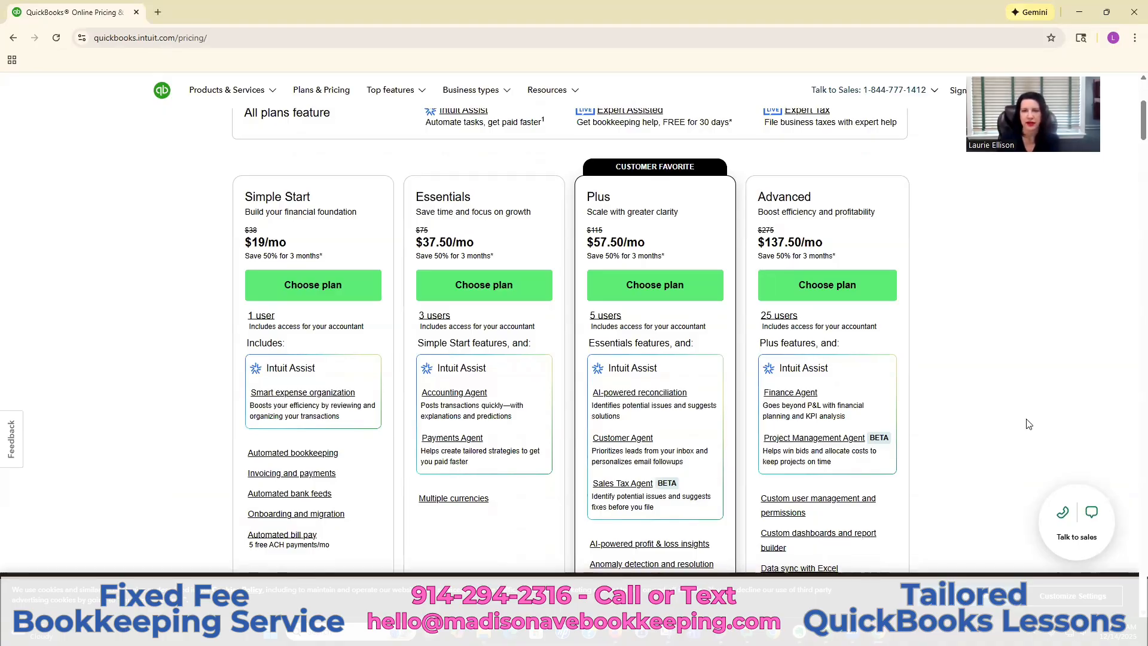
{"action": "scroll", "coordinate": [1029, 424], "scroll_direction": "up", "scroll_amount": 1}
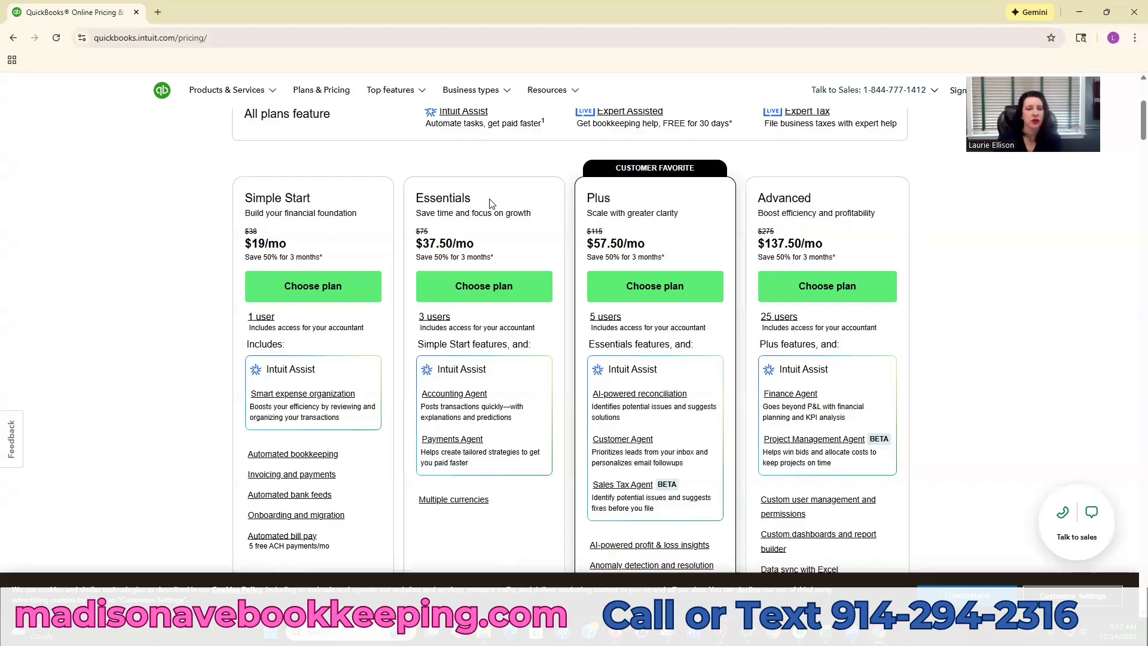
{"action": "scroll", "coordinate": [491, 202], "scroll_direction": "down", "scroll_amount": 1}
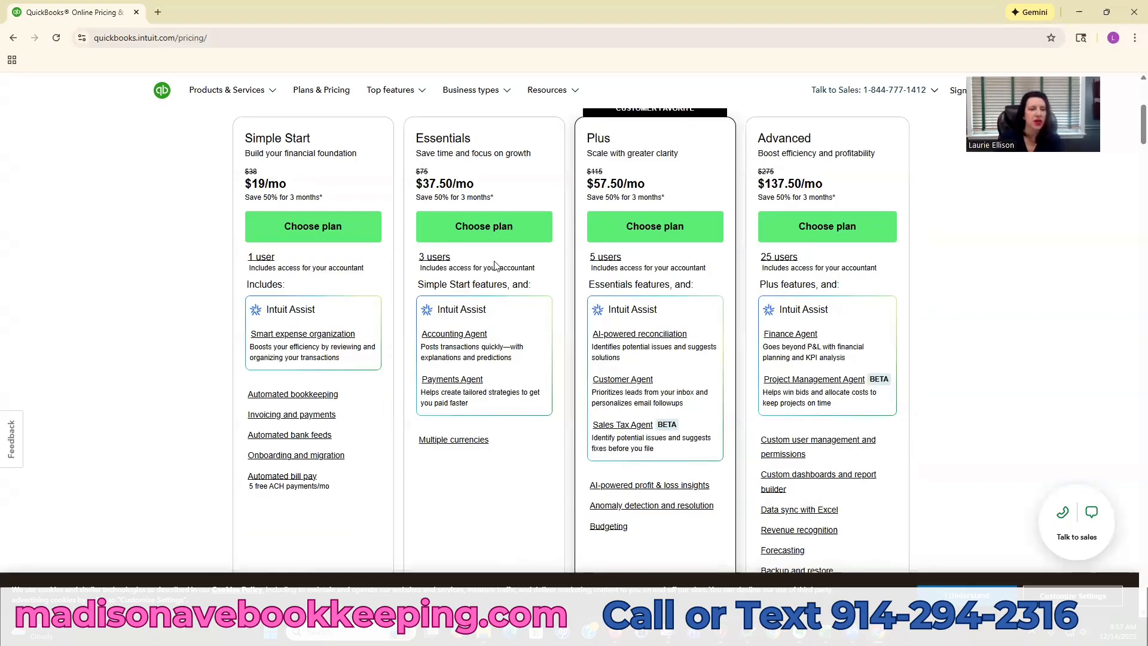
{"action": "left_click", "coordinate": [322, 227]}
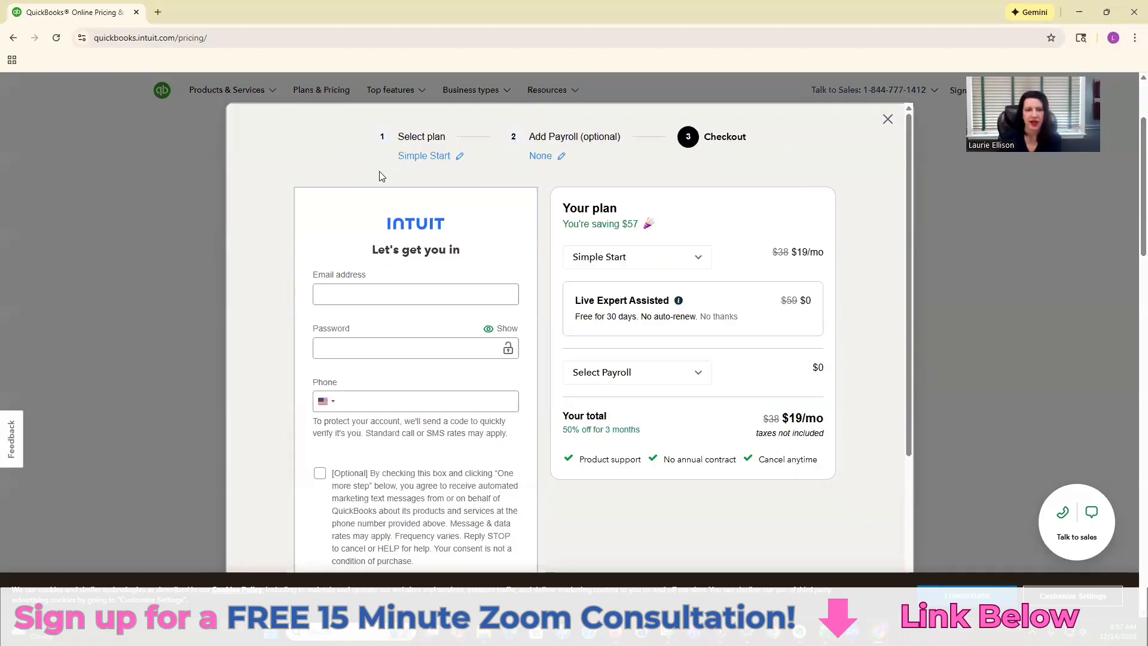
Step: Review the account fields on the Simple Start checkout form and choose to sign in with an existing account
{"action": "left_click", "coordinate": [424, 297]}
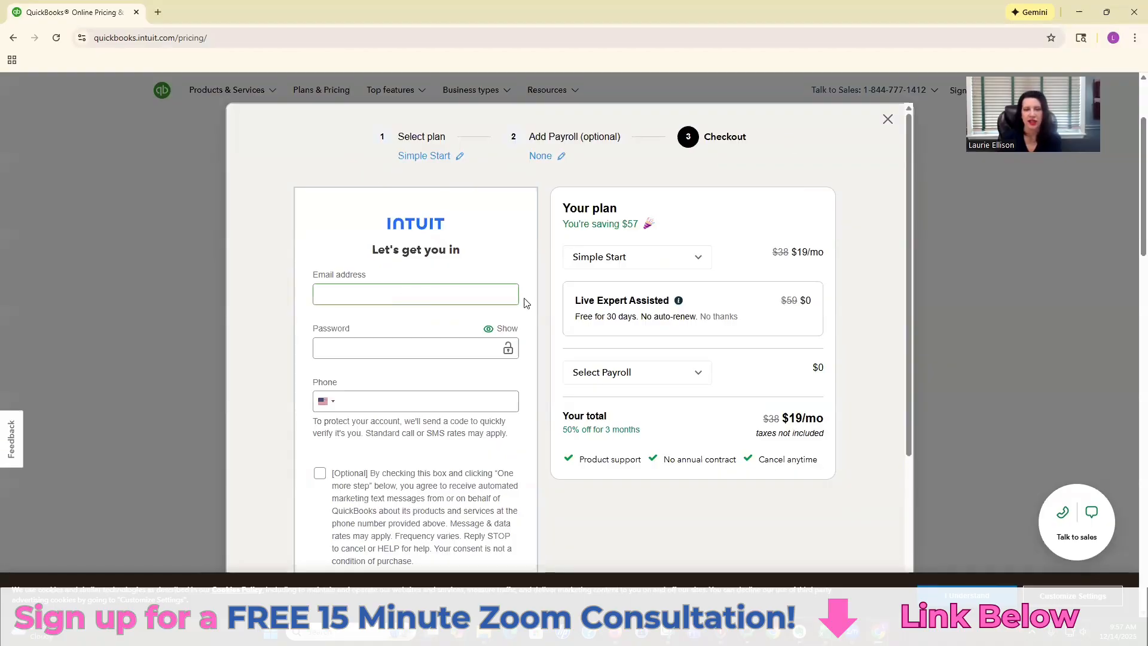
{"action": "left_click", "coordinate": [541, 314]}
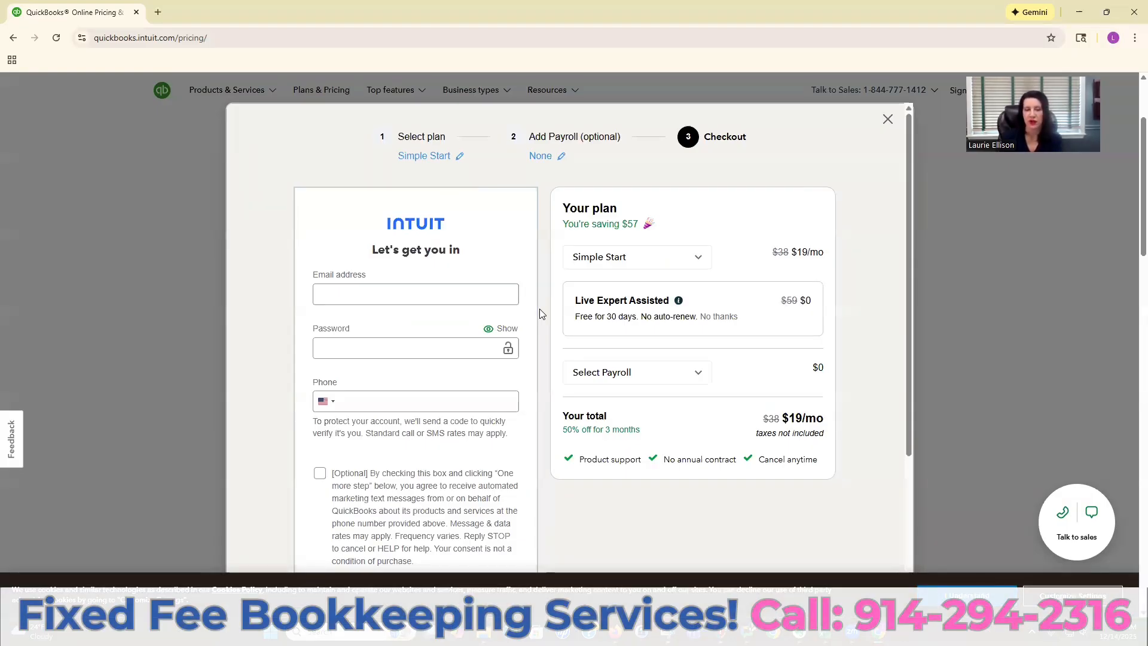
{"action": "scroll", "coordinate": [549, 330], "scroll_direction": "down", "scroll_amount": 1}
{"action": "scroll", "coordinate": [548, 335], "scroll_direction": "down", "scroll_amount": 2}
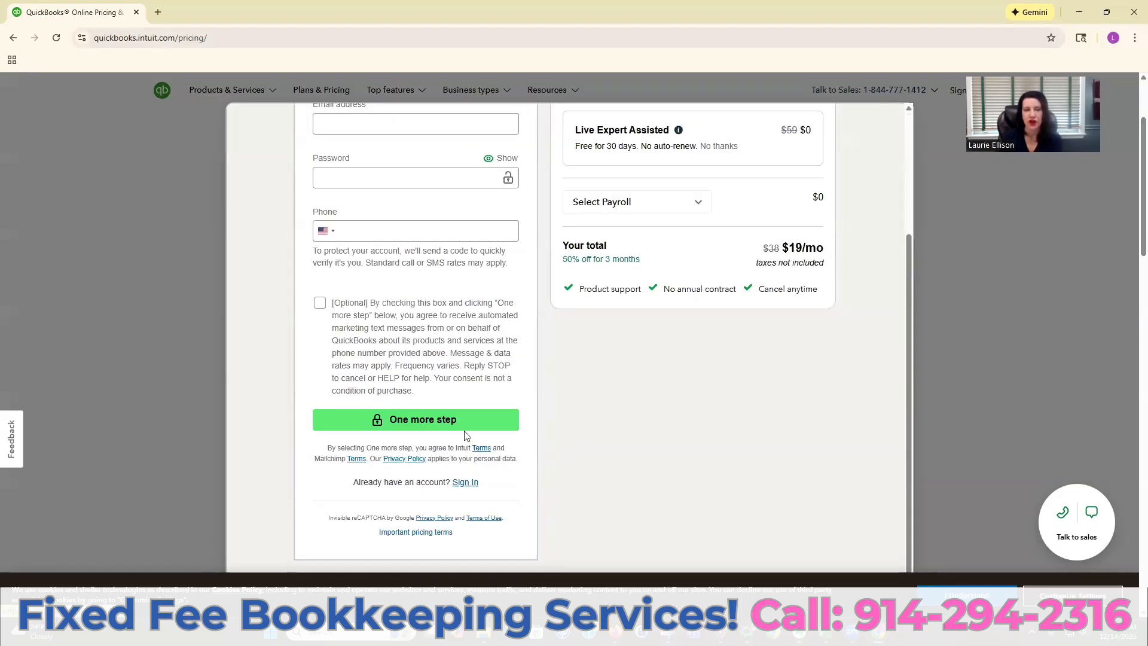
{"action": "scroll", "coordinate": [427, 364], "scroll_direction": "up", "scroll_amount": 2}
{"action": "left_click", "coordinate": [348, 236]}
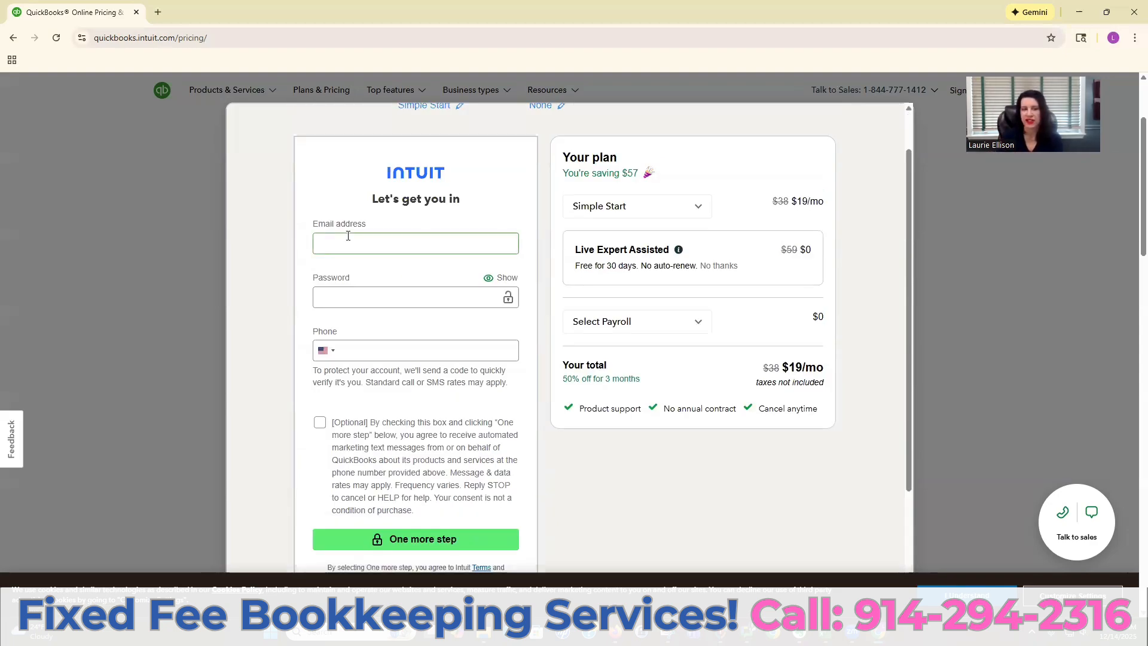
{"action": "scroll", "coordinate": [466, 487], "scroll_direction": "down", "scroll_amount": 1}
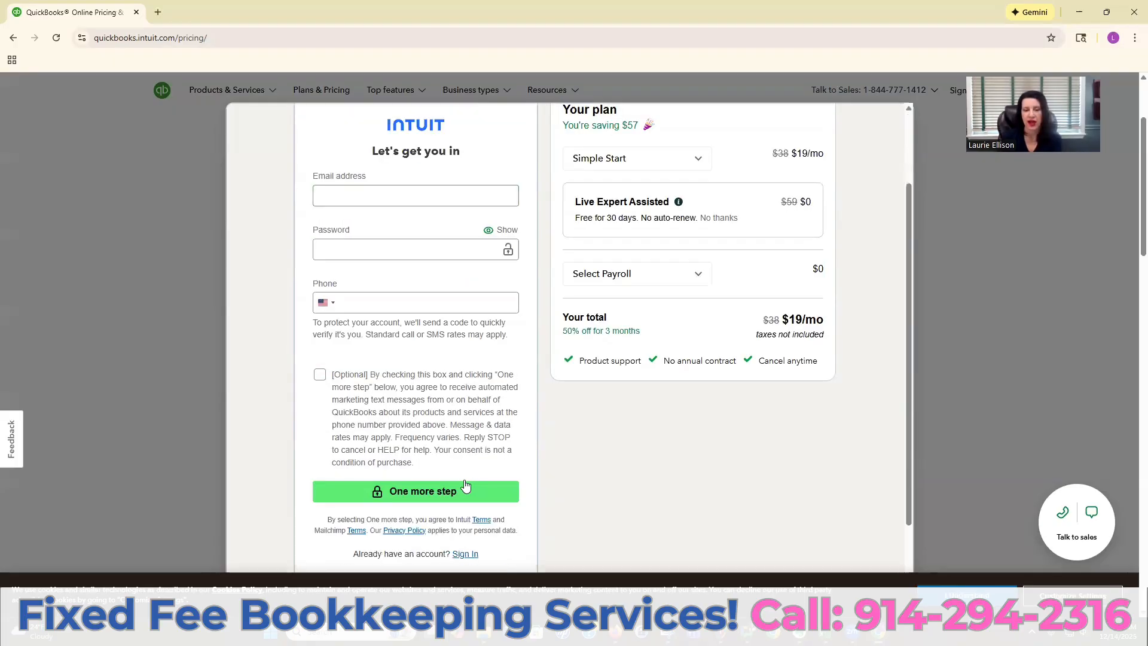
{"action": "scroll", "coordinate": [466, 486], "scroll_direction": "down", "scroll_amount": 1}
{"action": "left_click", "coordinate": [466, 482]}
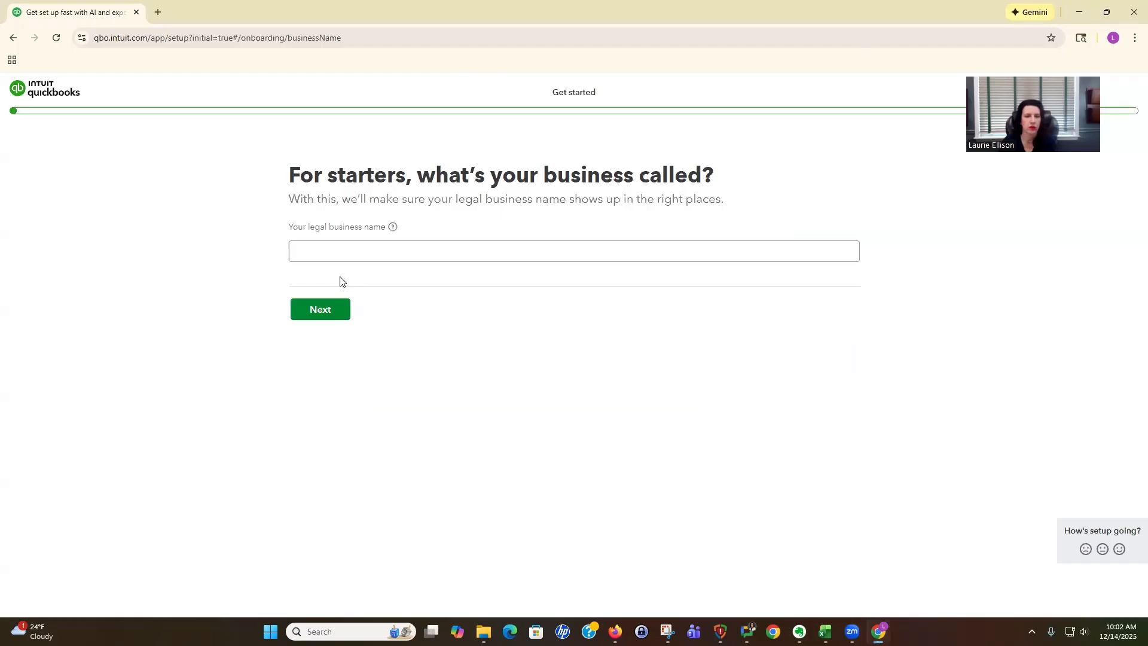
Step: Enter "2025 Mental Health Practice" as the legal business name and continue the setup
{"action": "left_click", "coordinate": [350, 251]}
{"action": "type", "text": "2025"}
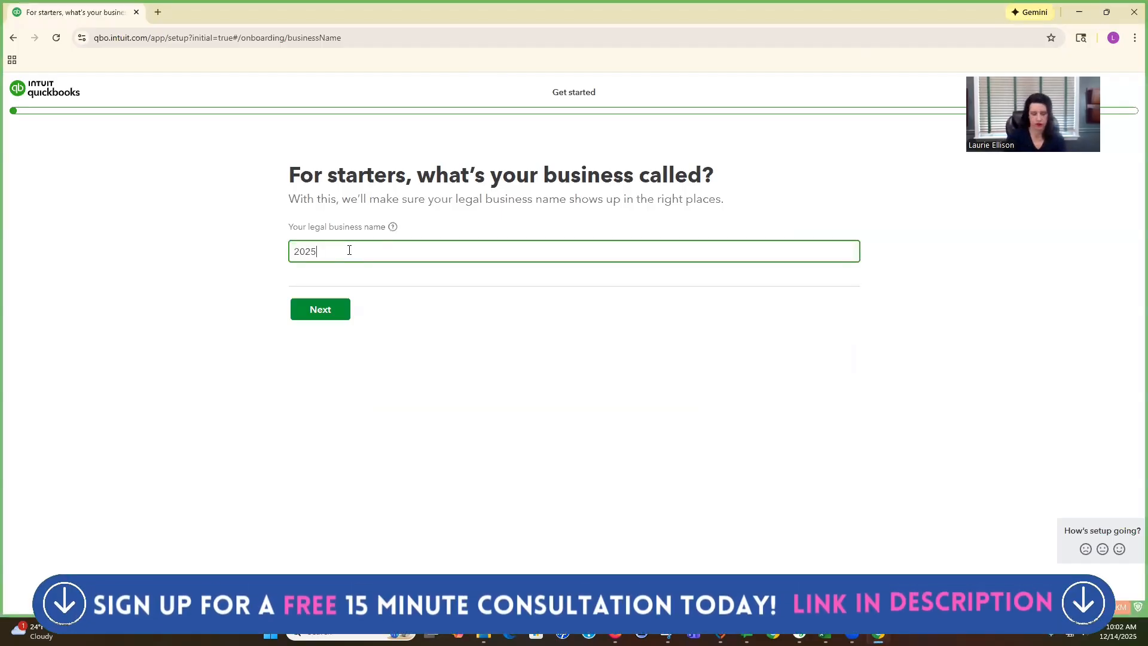
{"action": "type", "text": " Mental Health Practice"}
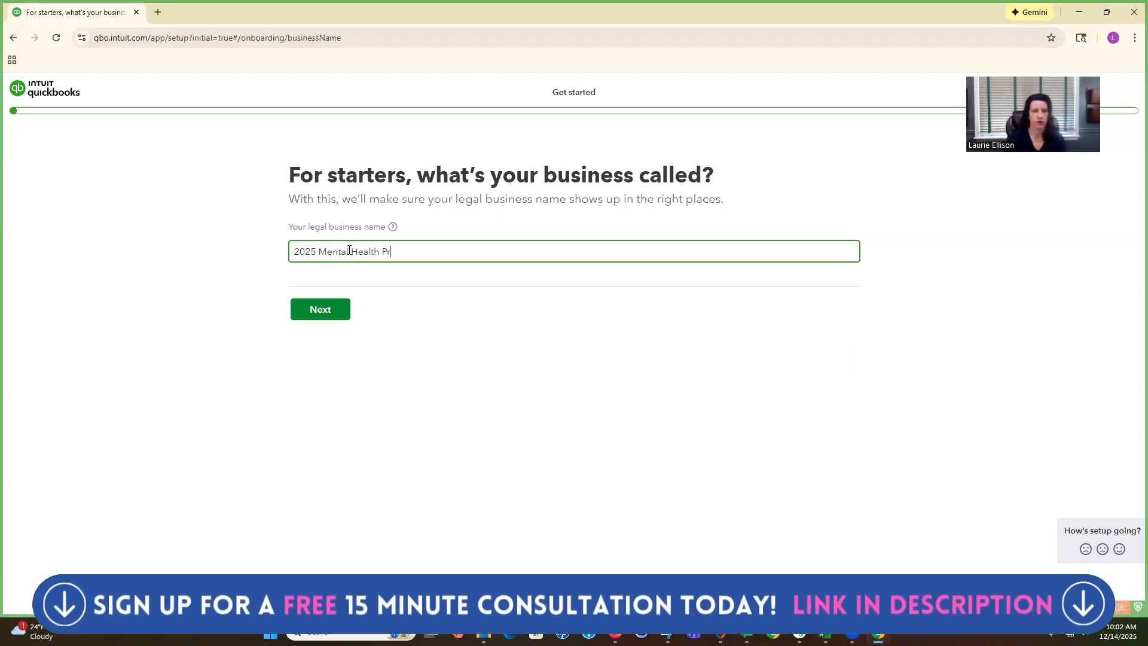
{"action": "left_click", "coordinate": [321, 310]}
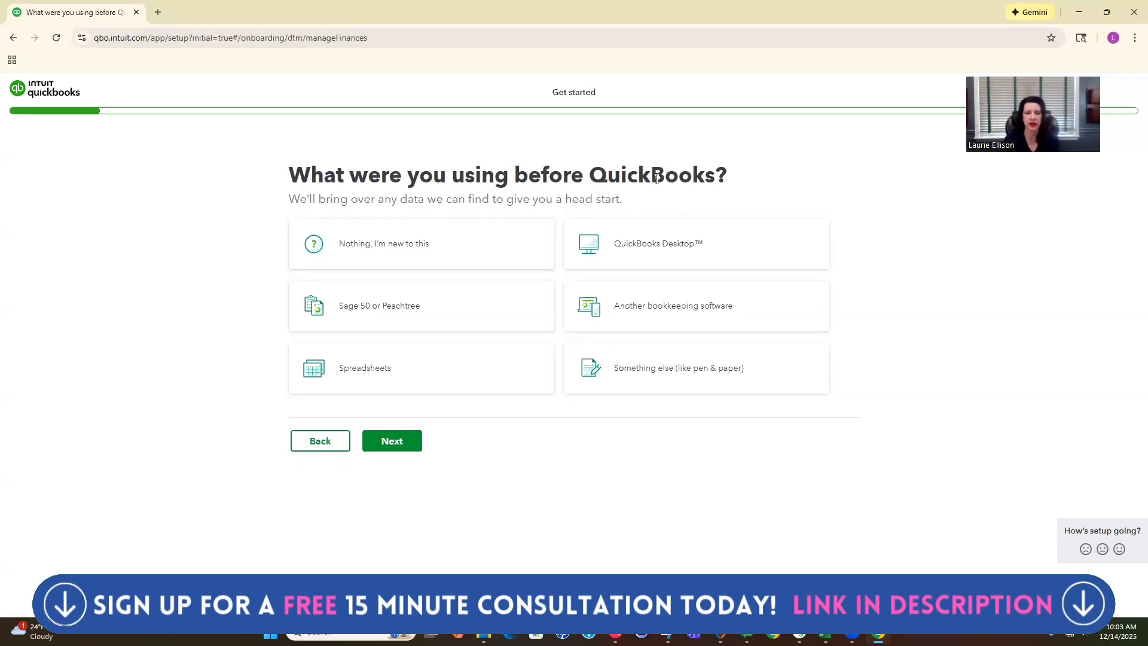
Step: Choose Spreadsheets as the previous bookkeeping method and continue past the business website question with it left blank
{"action": "left_click", "coordinate": [388, 369]}
{"action": "left_click", "coordinate": [399, 478]}
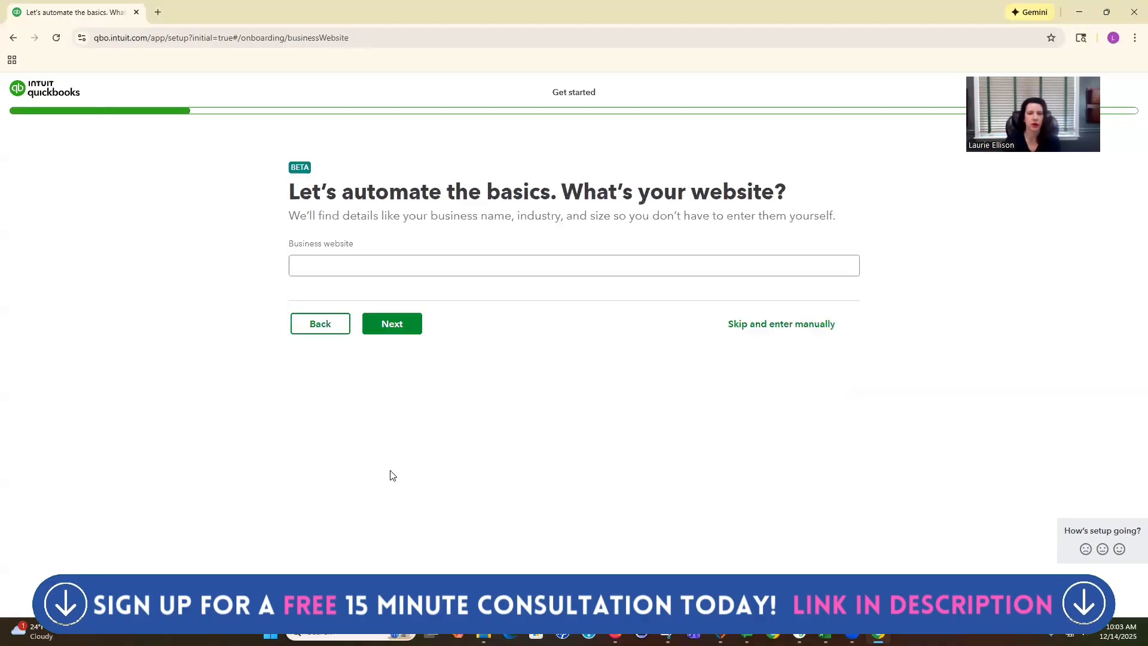
{"action": "left_click", "coordinate": [397, 329]}
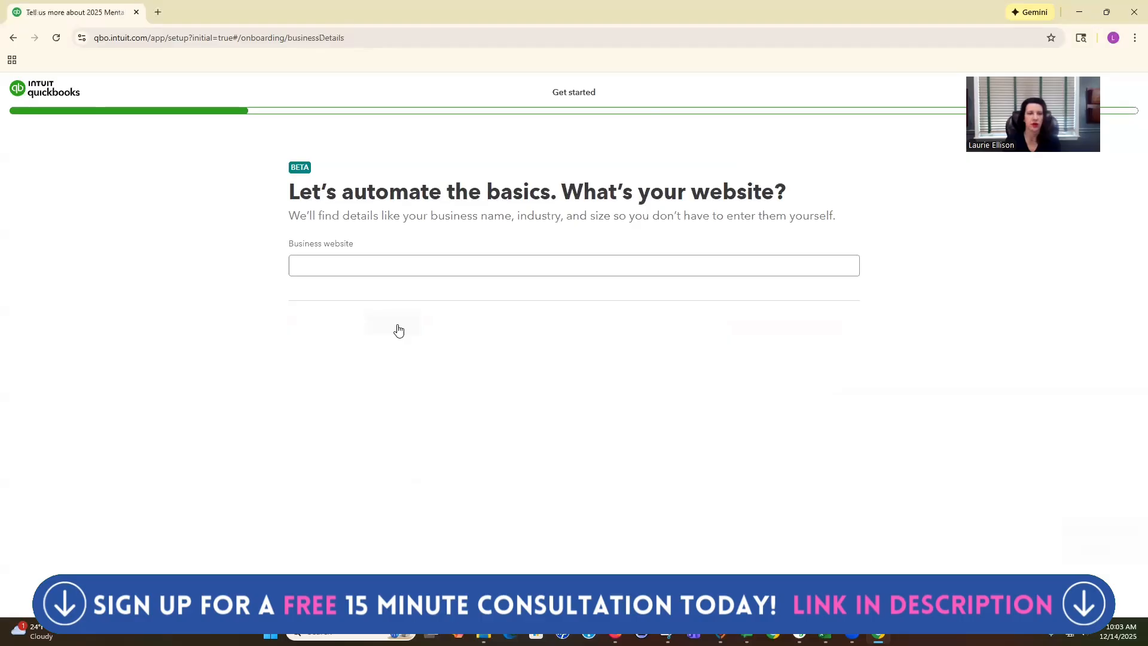
Step: Search the industries for "mental" and select "Offices of physicians, mental health specialists"
{"action": "left_click", "coordinate": [339, 240]}
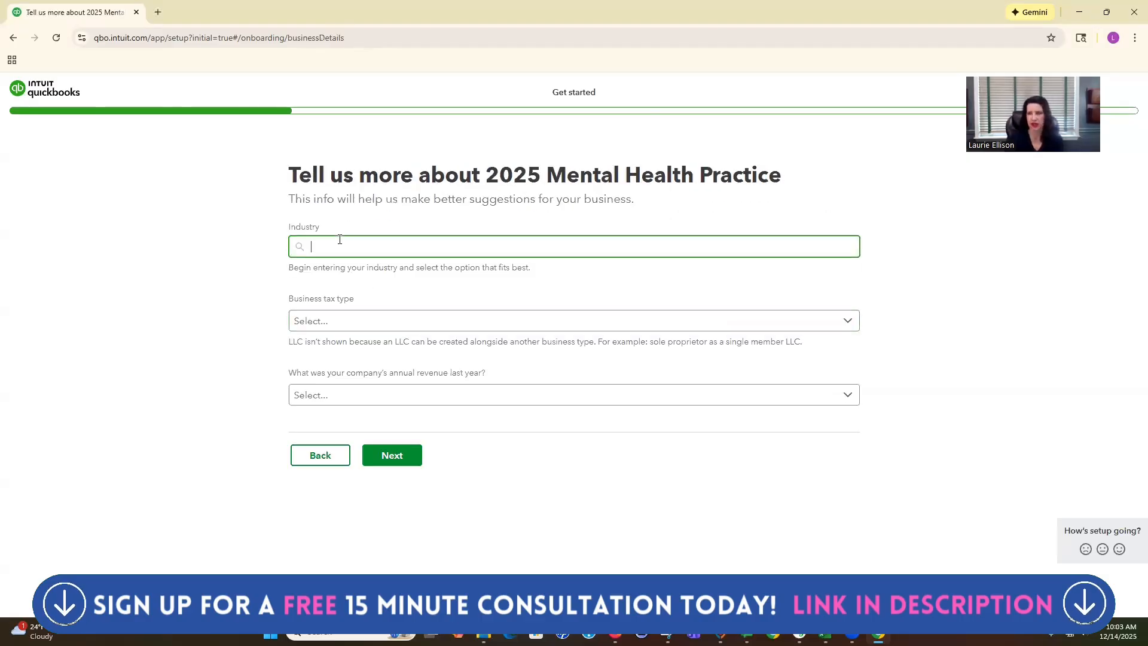
{"action": "type", "text": "ment"}
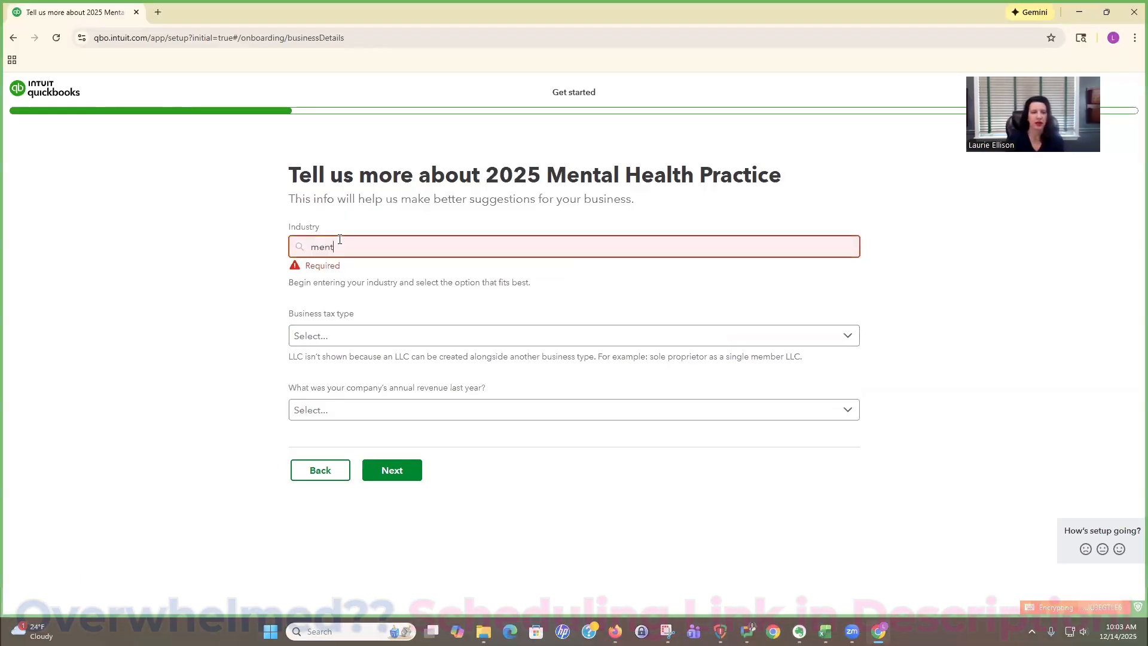
{"action": "type", "text": "al"}
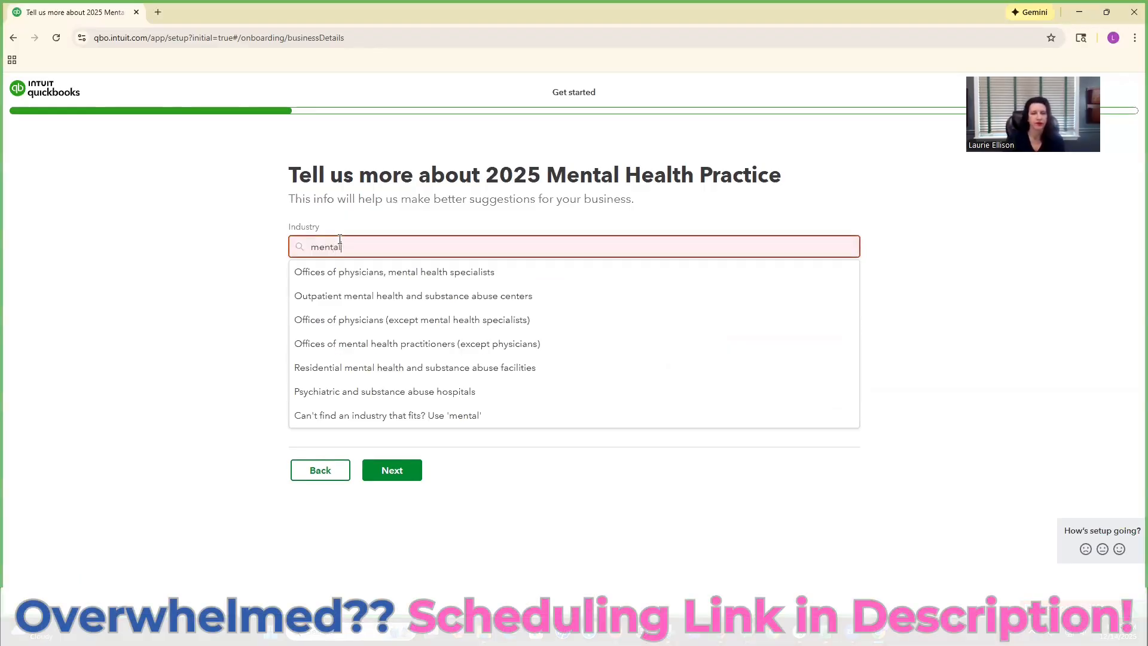
{"action": "left_click", "coordinate": [398, 274]}
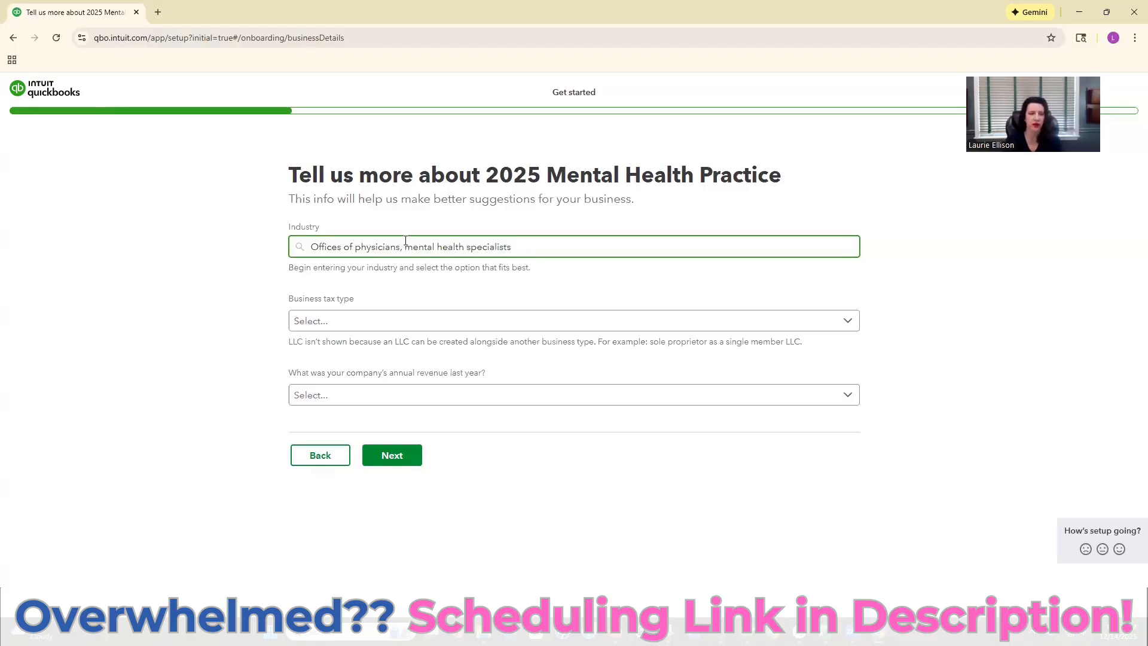
Step: Set the business tax type to Sole proprietor and last year's revenue to Less than 1.0M USD, and continue
{"action": "left_click", "coordinate": [404, 321]}
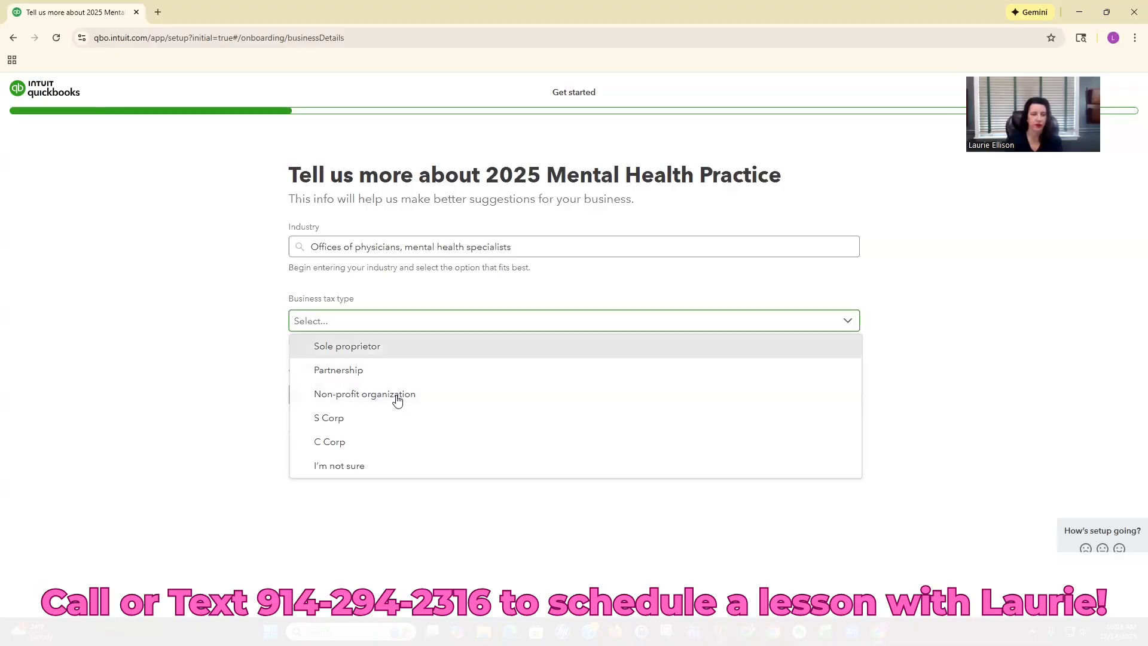
{"action": "key", "text": "Return"}
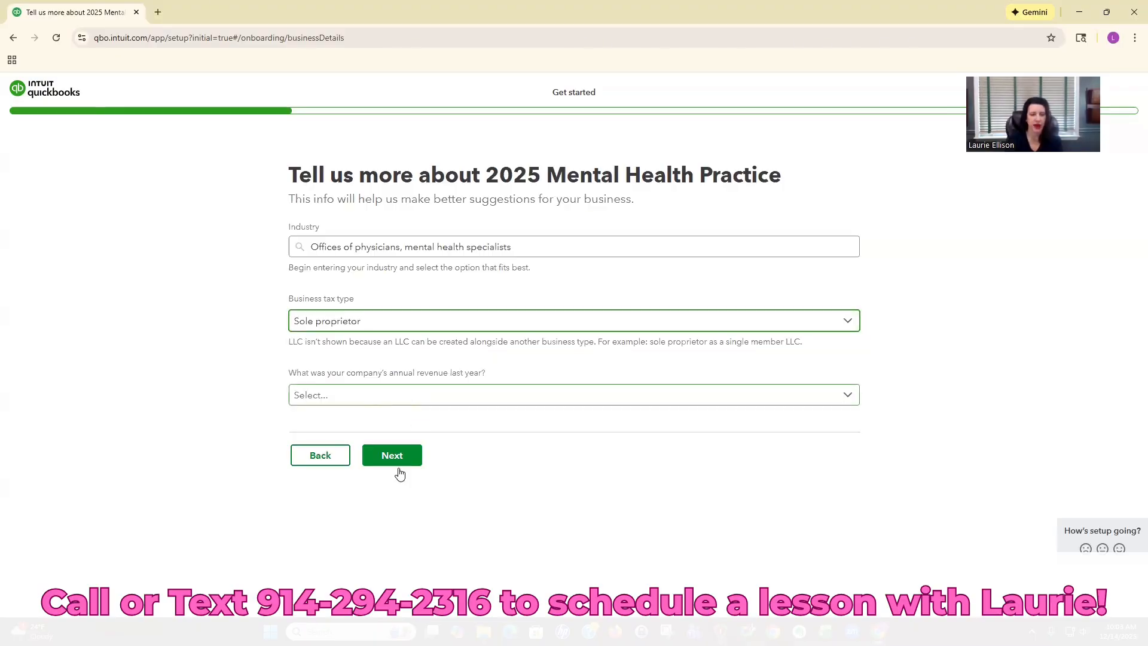
{"action": "left_click", "coordinate": [400, 395]}
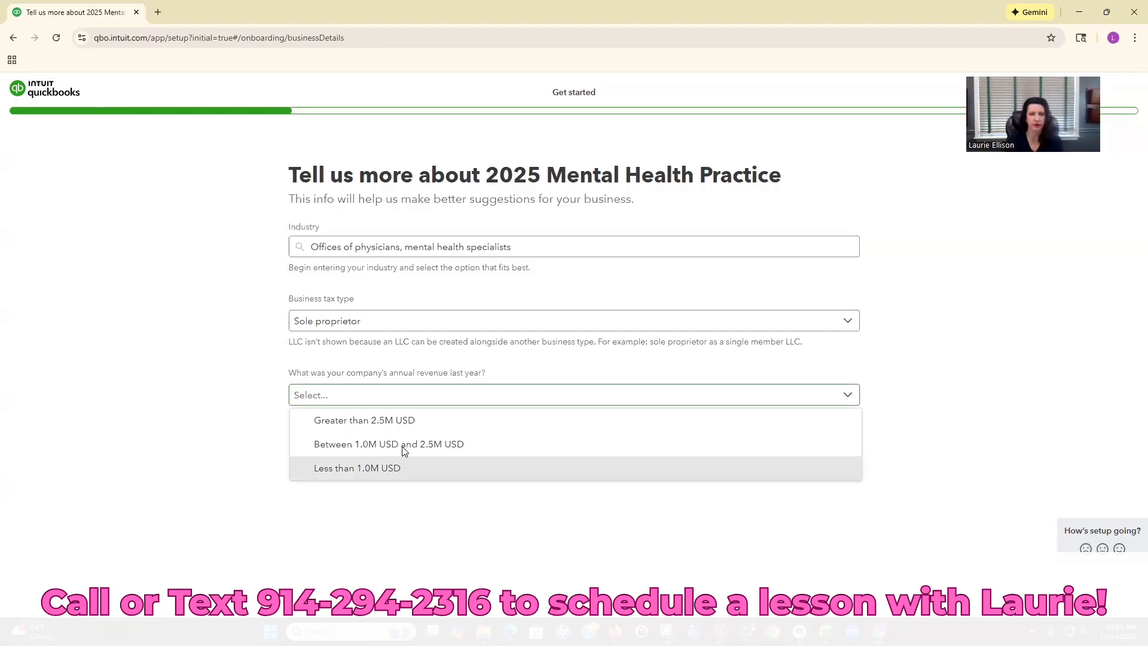
{"action": "left_click", "coordinate": [402, 467]}
{"action": "left_click", "coordinate": [405, 452]}
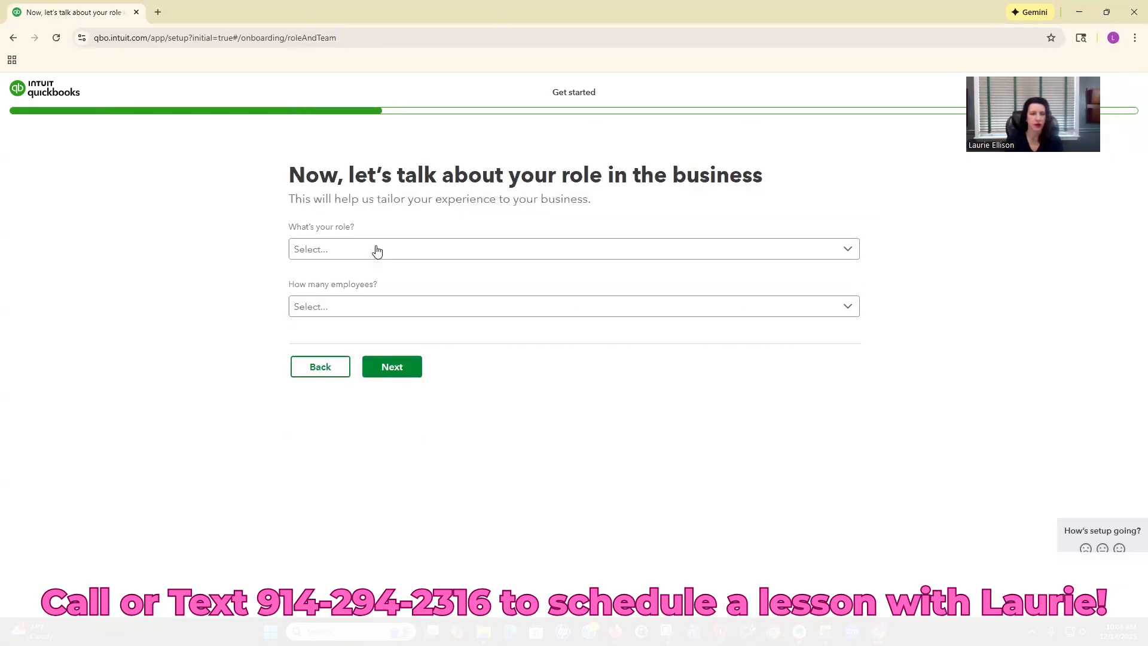
Step: Set the role to Owner or partner and the employee count to Just the owner(s), and continue
{"action": "left_click", "coordinate": [377, 251]}
{"action": "left_click", "coordinate": [372, 273]}
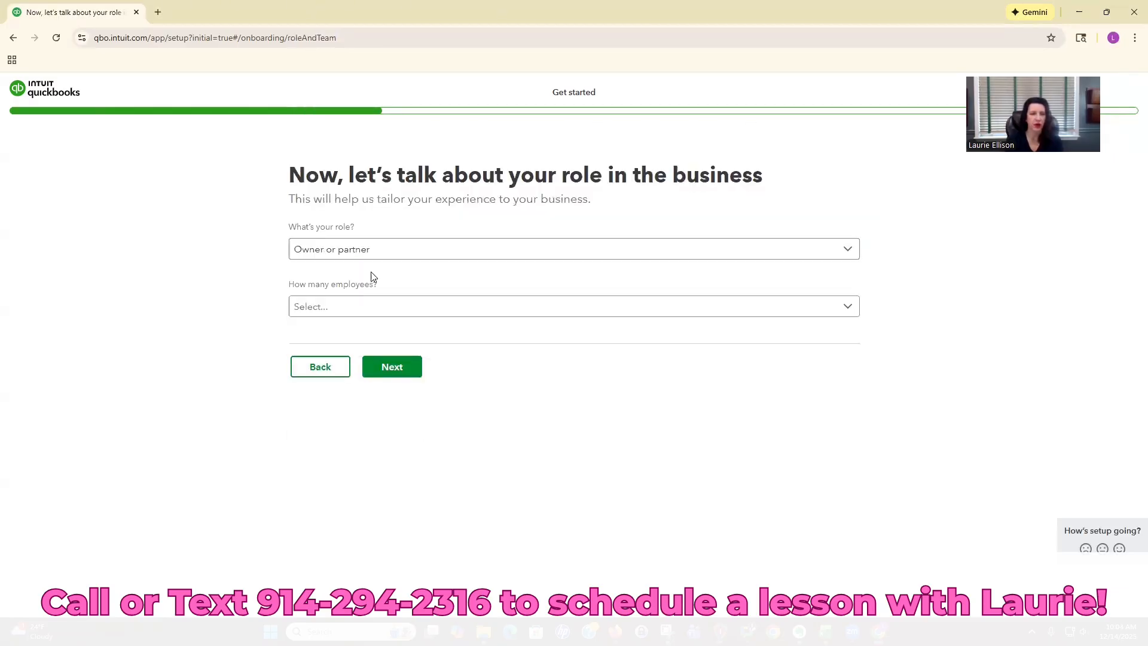
{"action": "left_click", "coordinate": [374, 309]}
{"action": "left_click", "coordinate": [377, 338]}
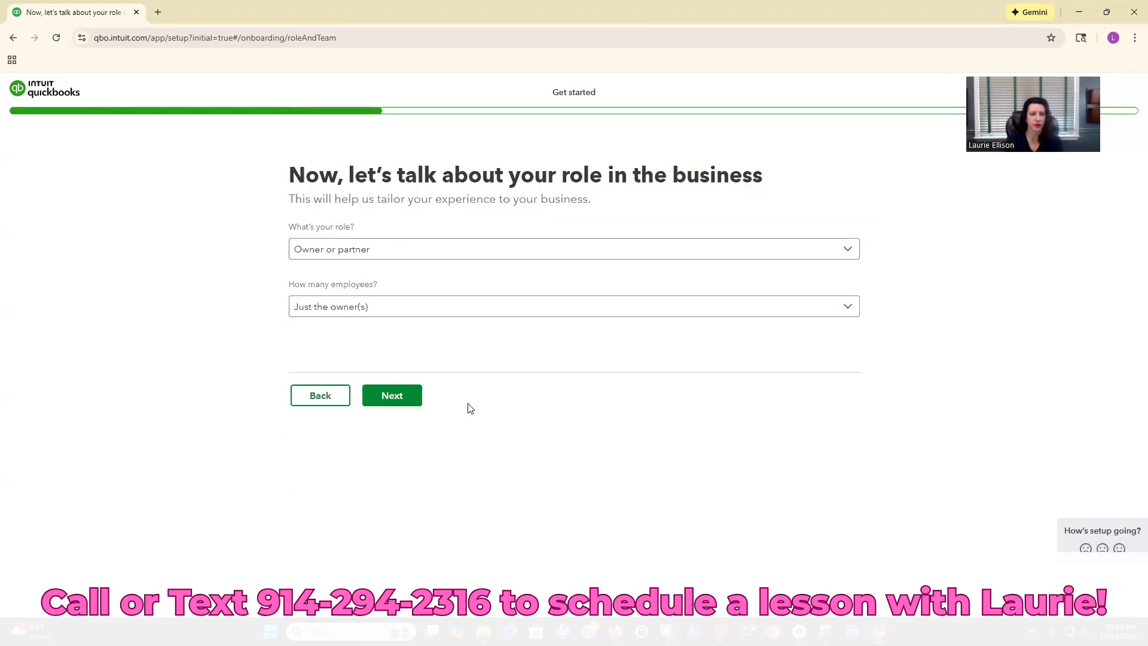
{"action": "left_click", "coordinate": [389, 396]}
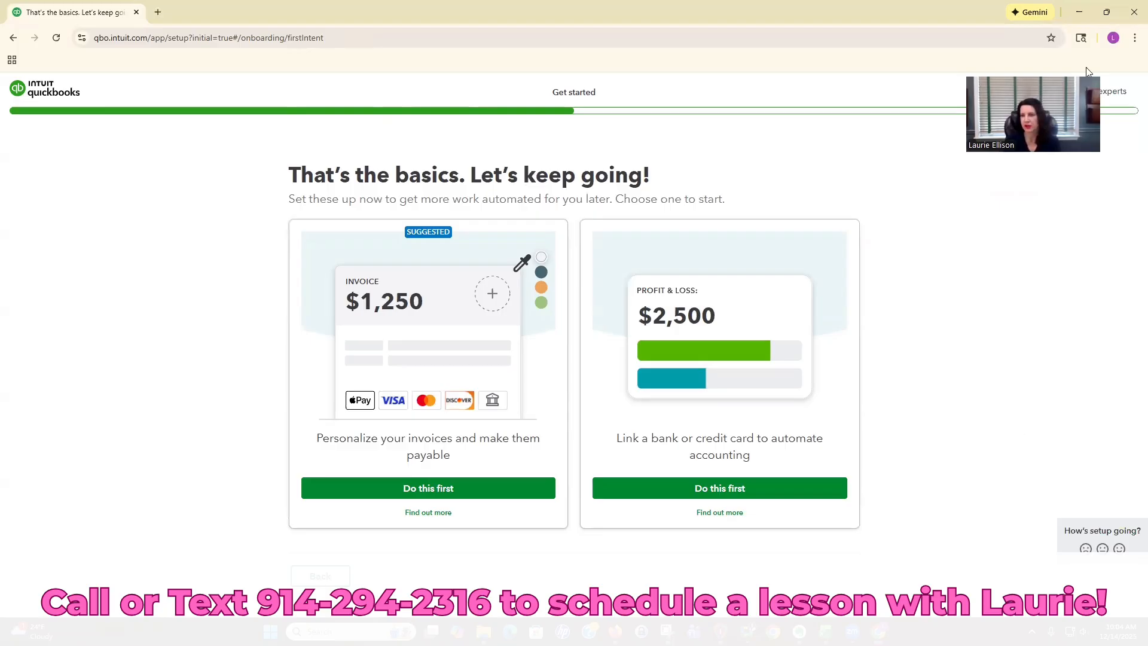
Step: Choose the bank or credit card linking track first, and skip the receipt capture, payments and in-person payment setup offers
{"action": "left_click", "coordinate": [721, 491]}
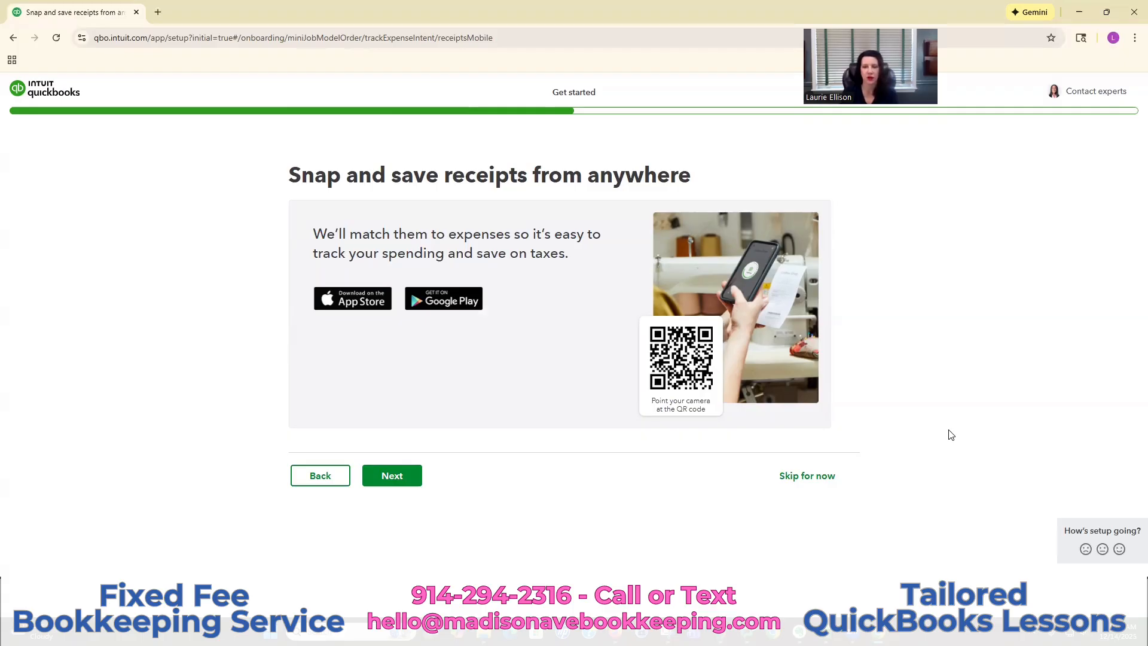
{"action": "left_click", "coordinate": [800, 482]}
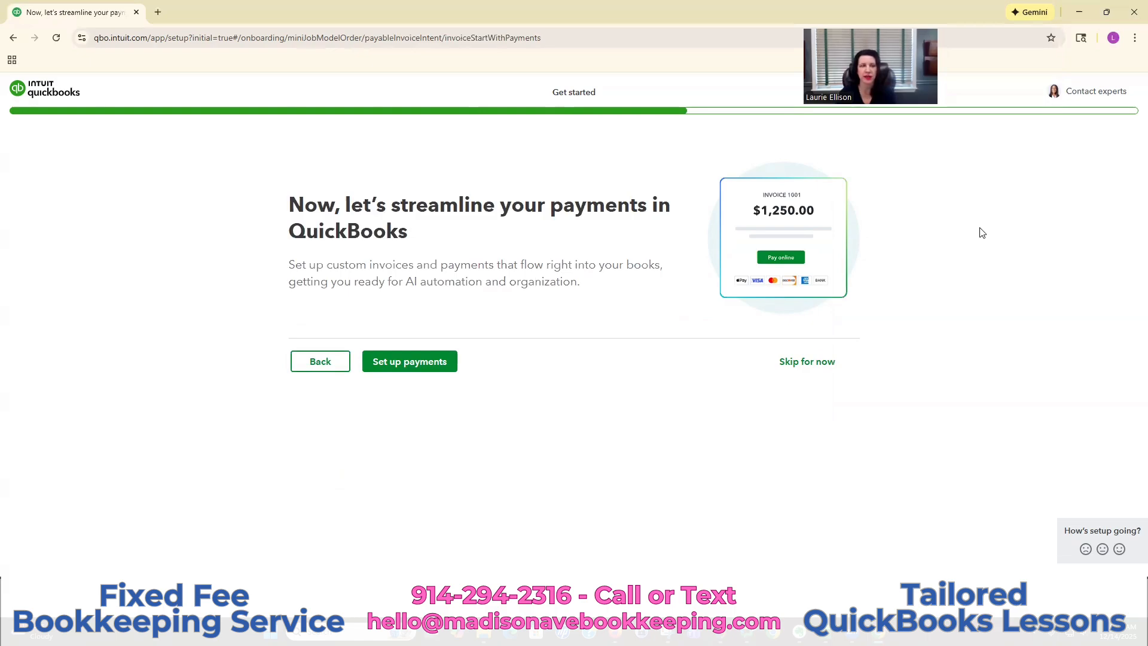
{"action": "left_click", "coordinate": [815, 361]}
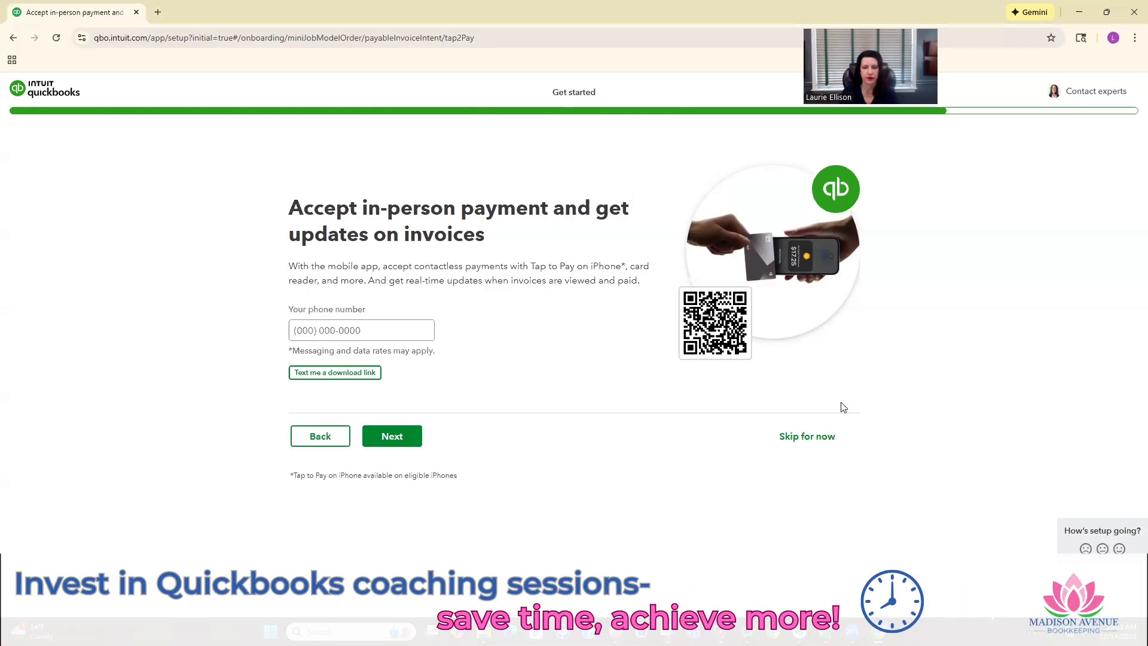
{"action": "left_click", "coordinate": [815, 436]}
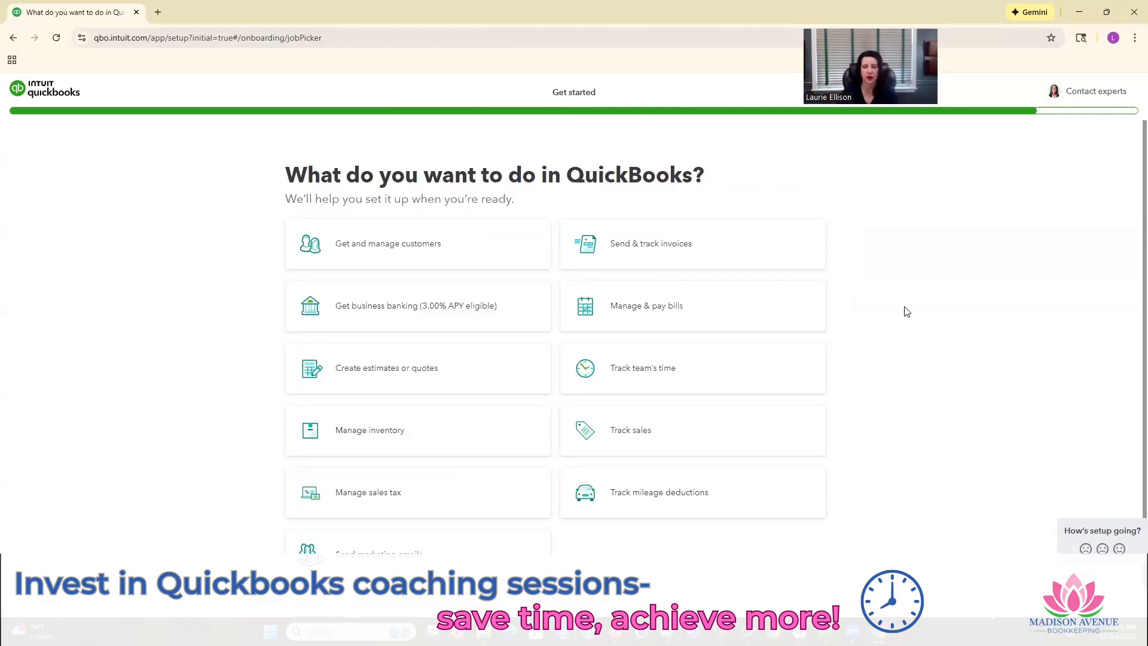
Step: Finish the onboarding from the "What do you want to do in QuickBooks?" page and dismiss the homepage feature tour
{"action": "scroll", "coordinate": [943, 336], "scroll_direction": "down", "scroll_amount": 1}
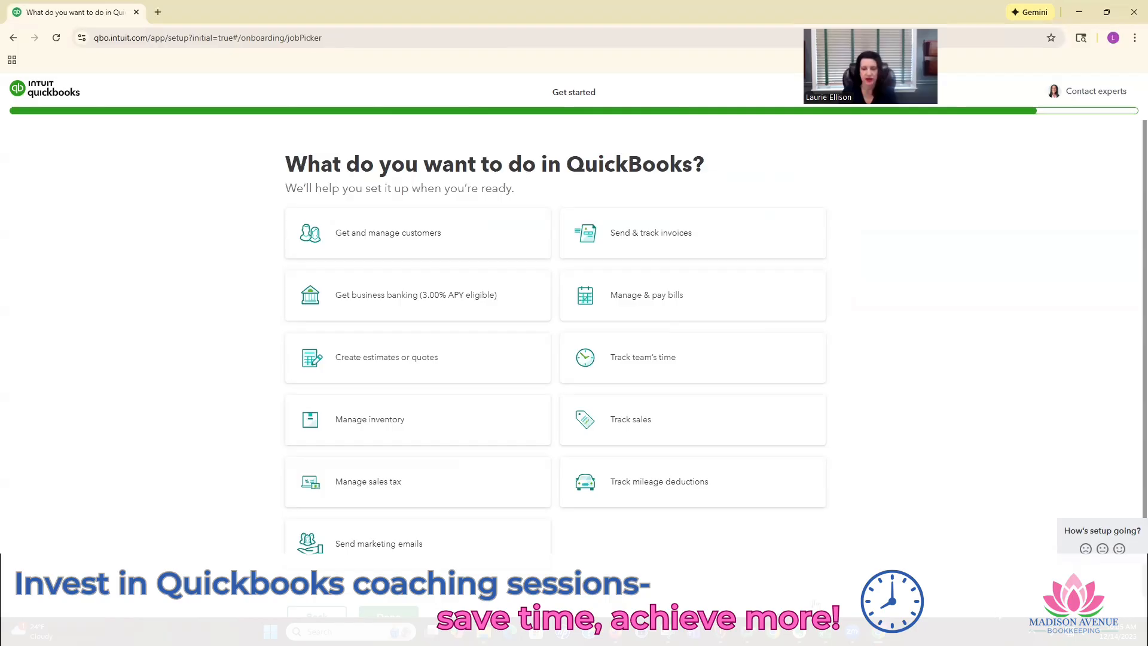
{"action": "scroll", "coordinate": [926, 359], "scroll_direction": "down", "scroll_amount": 2}
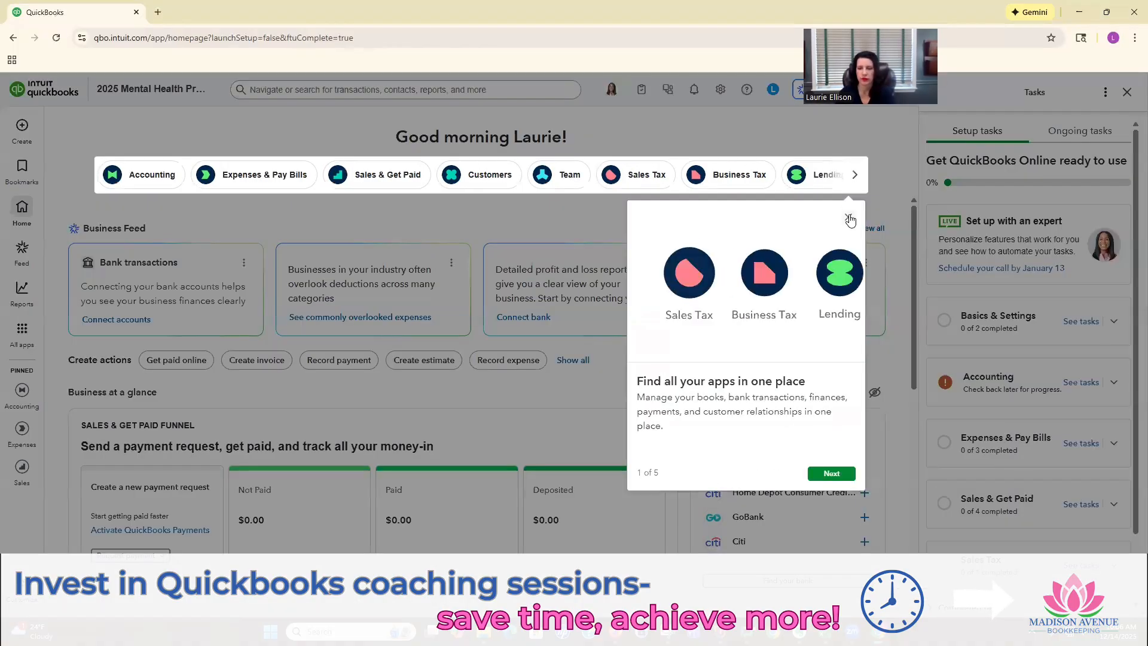
{"action": "left_click", "coordinate": [851, 219]}
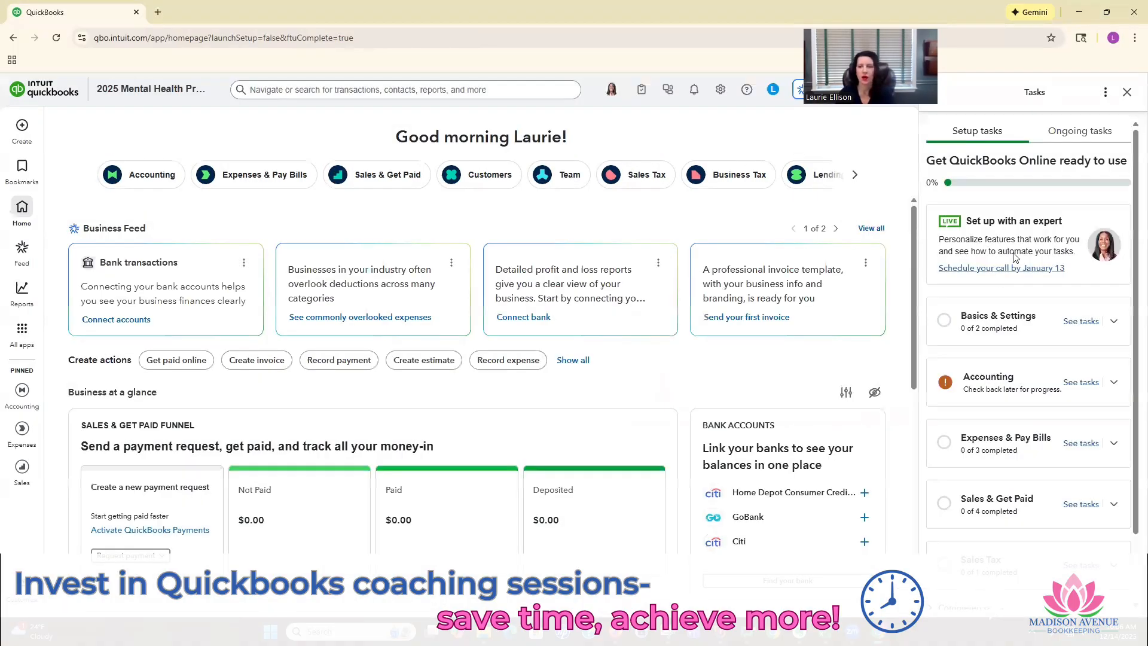
Step: Close the setup tasks, bookmark the Chart of accounts page in the Accounting section and open it
{"action": "left_click", "coordinate": [1128, 93]}
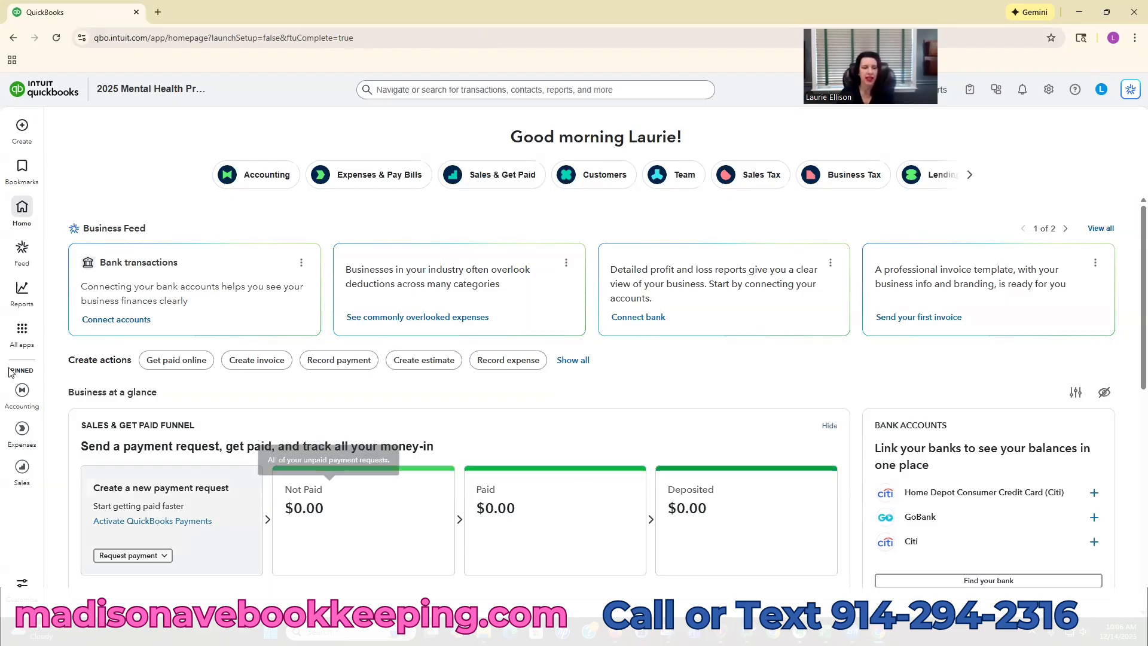
{"action": "mouse_move", "coordinate": [16, 396]}
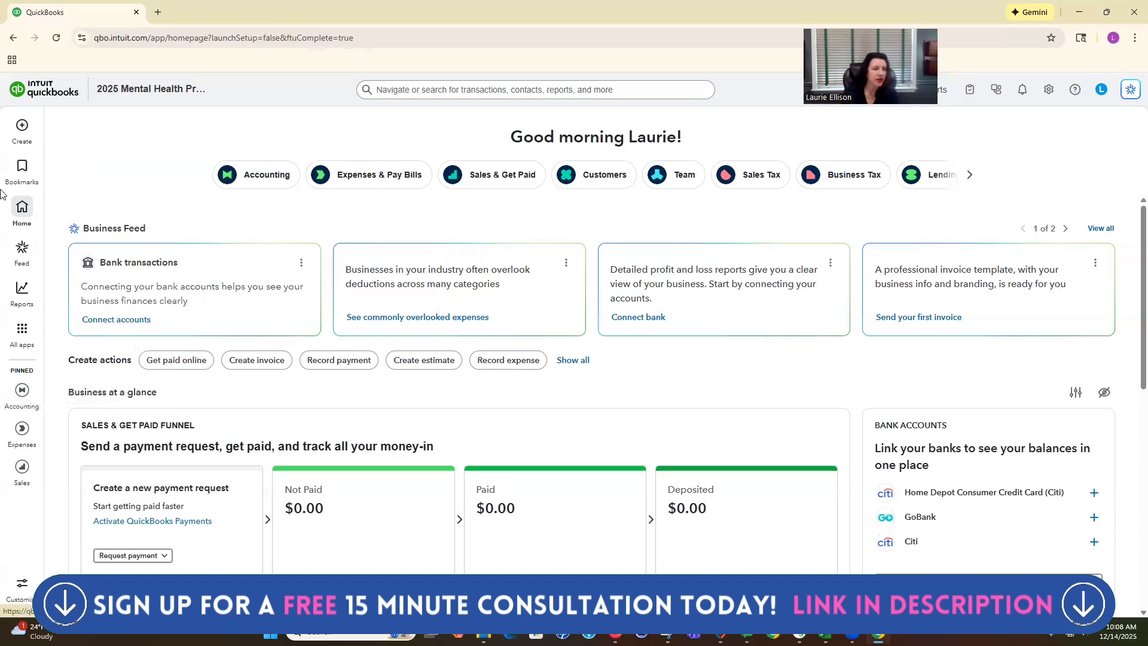
{"action": "mouse_move", "coordinate": [26, 399]}
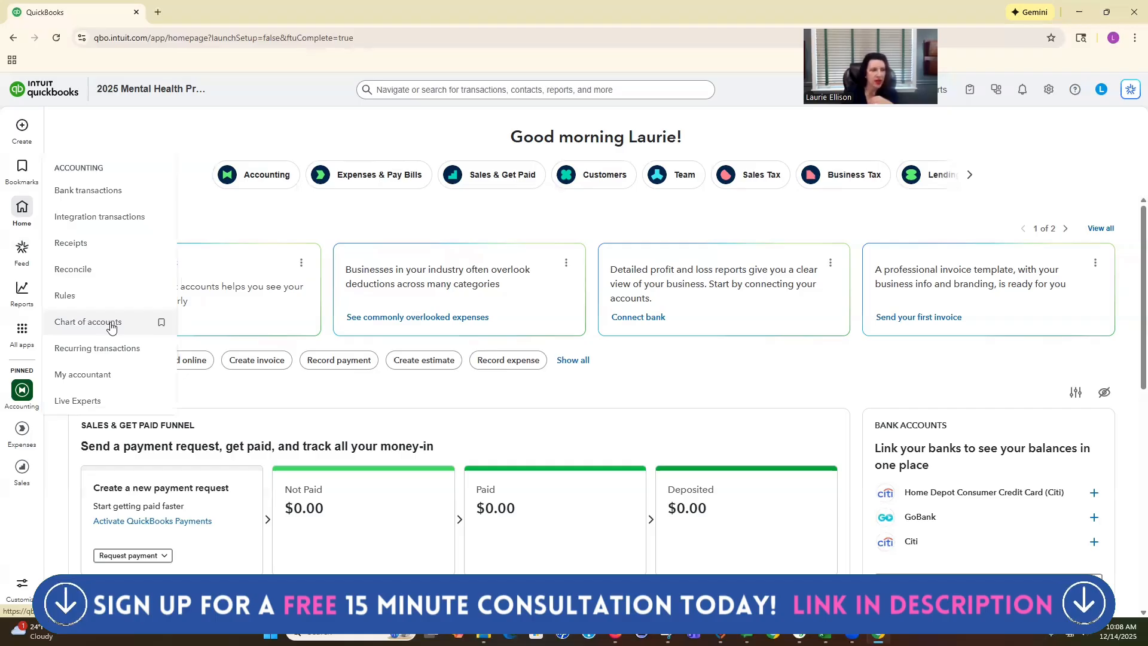
{"action": "left_click", "coordinate": [161, 325]}
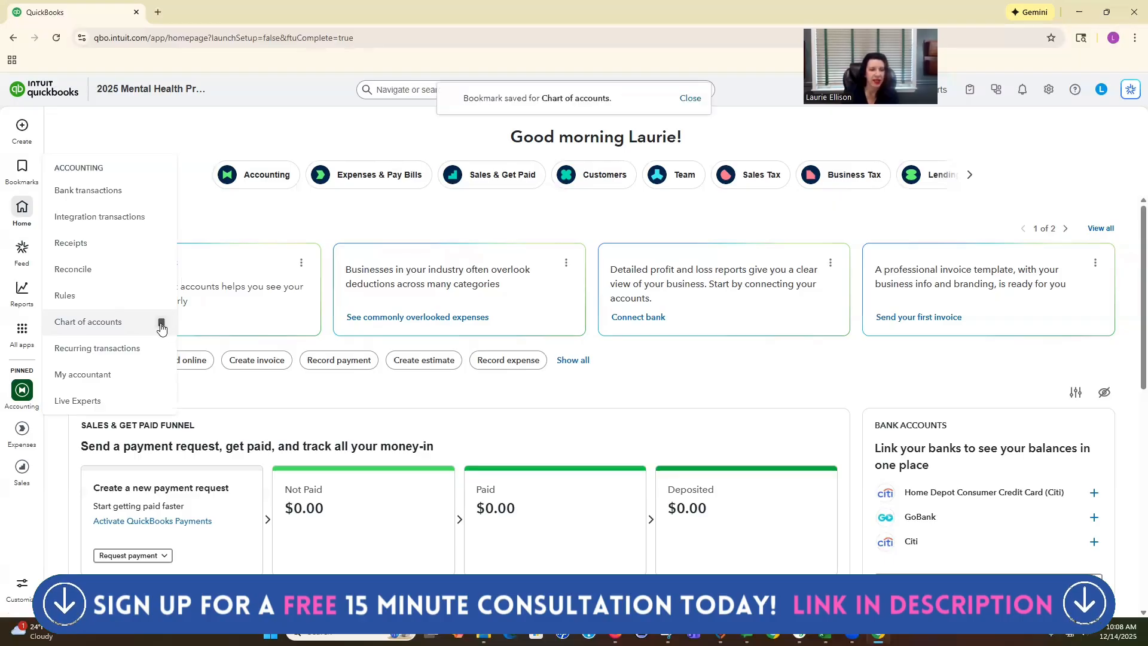
{"action": "left_click", "coordinate": [150, 322]}
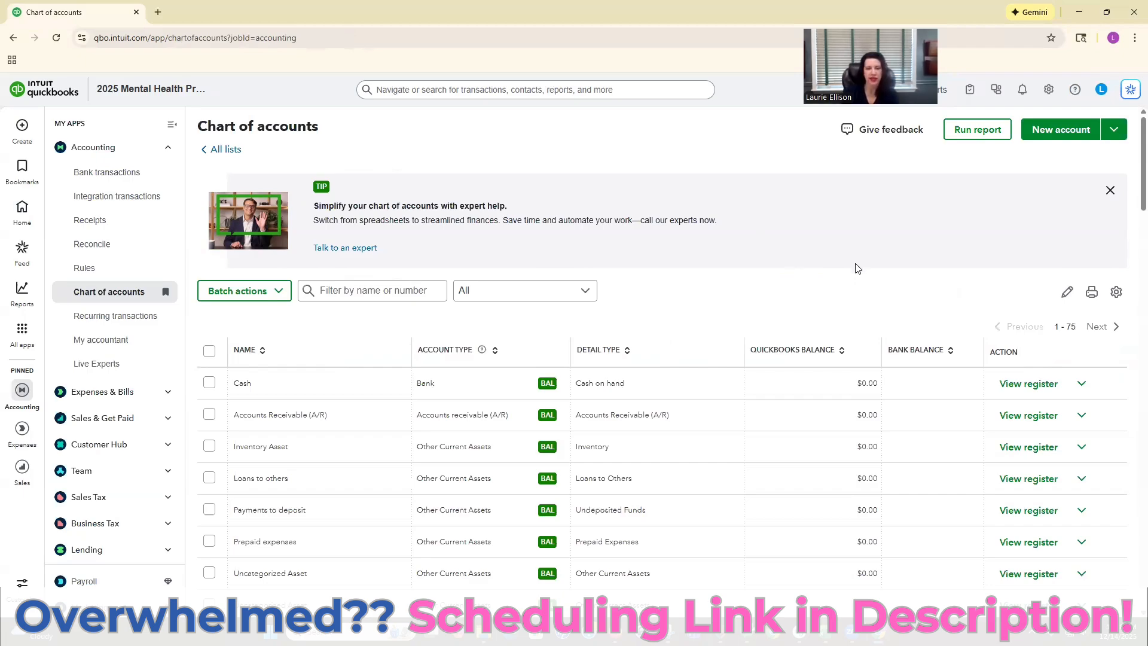
Step: Switch to the Therapy Chart of accounts workbook in Excel and review its account names, types and descriptions
{"action": "scroll", "coordinate": [860, 269], "scroll_direction": "down", "scroll_amount": 6}
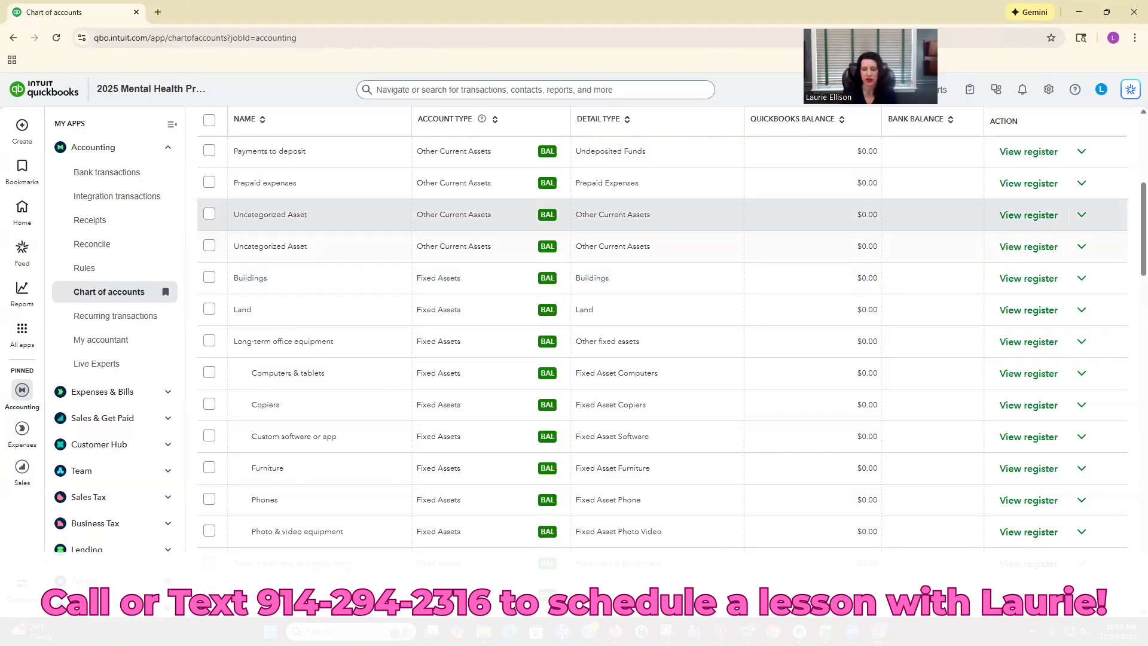
{"action": "key", "text": "alt+Tab"}
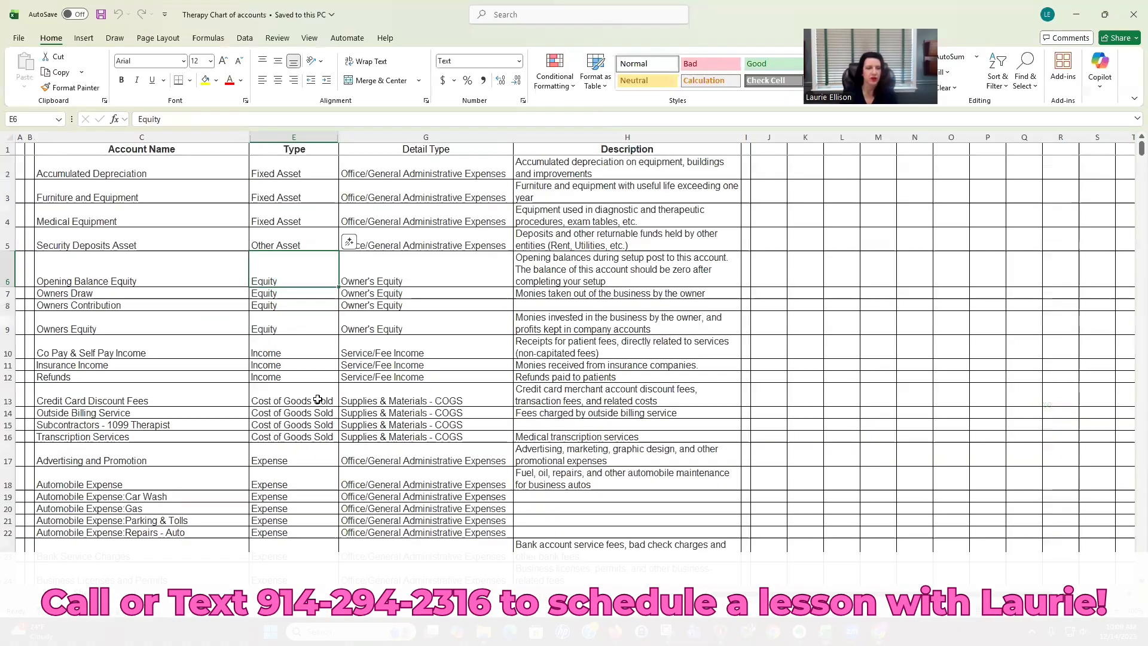
{"action": "left_click", "coordinate": [199, 365]}
{"action": "scroll", "coordinate": [442, 390], "scroll_direction": "down", "scroll_amount": 2}
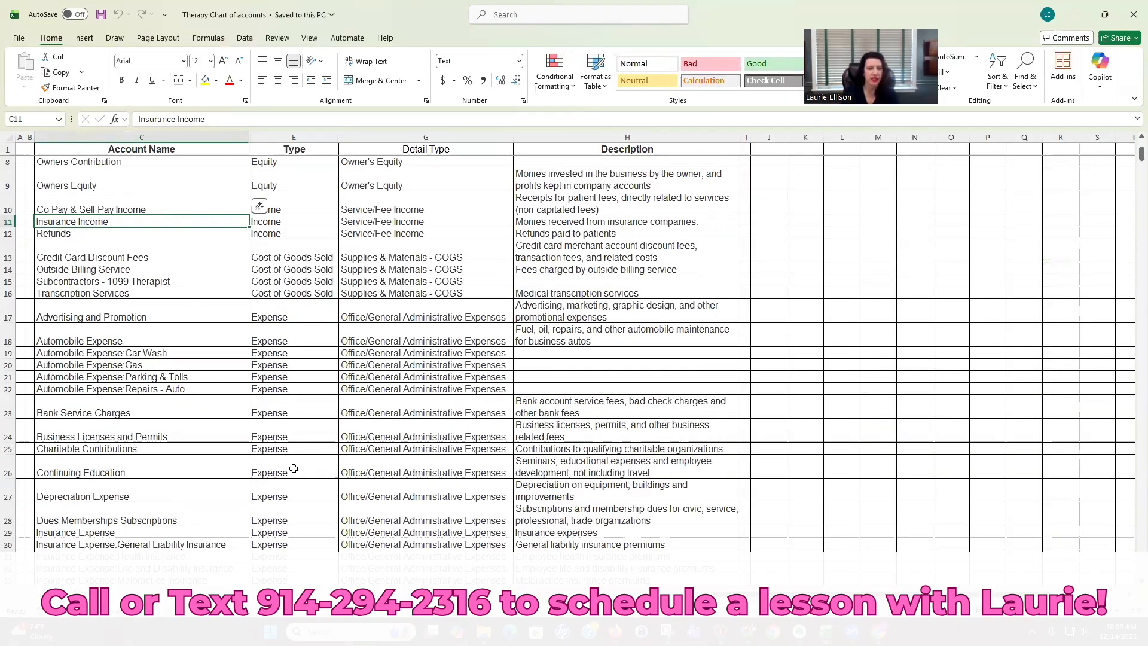
{"action": "scroll", "coordinate": [298, 481], "scroll_direction": "down", "scroll_amount": 3}
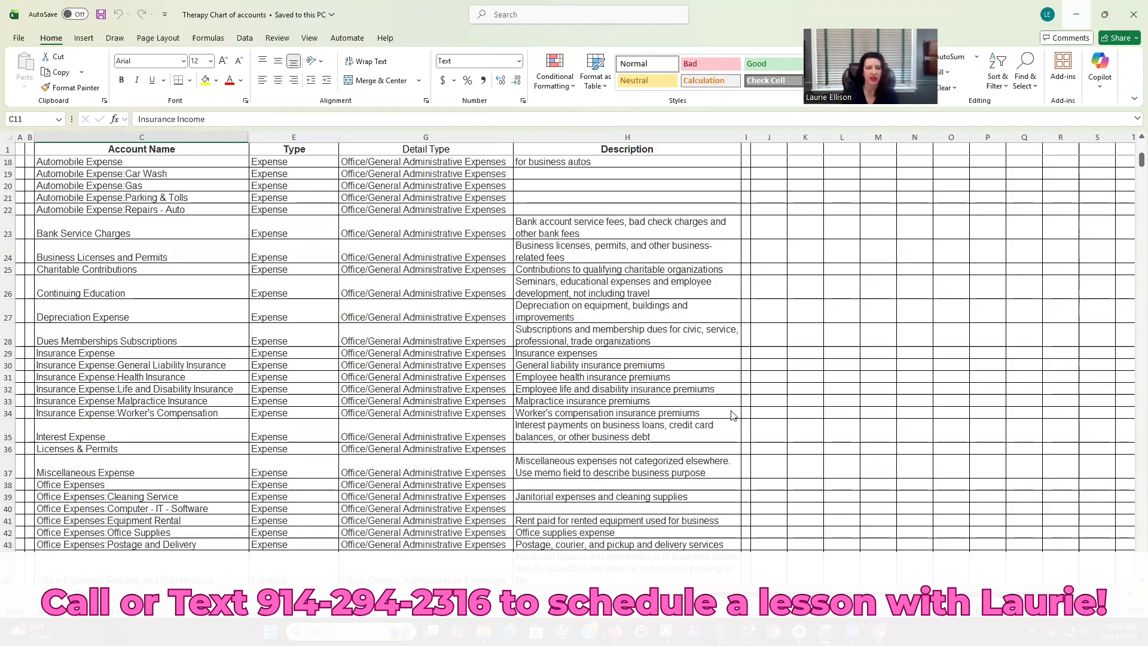
Step: Switch back to QuickBooks, select every account on the Chart of accounts page and make them inactive, acknowledging the notice
{"action": "key", "text": "alt+Tab"}
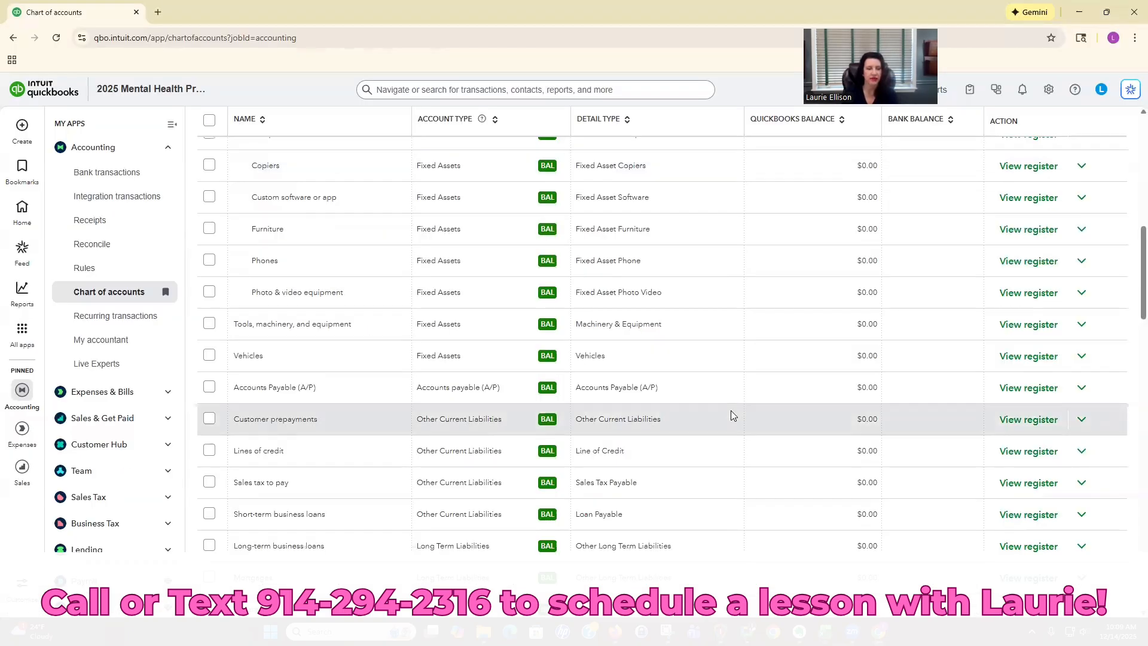
{"action": "scroll", "coordinate": [730, 410], "scroll_direction": "down", "scroll_amount": 3}
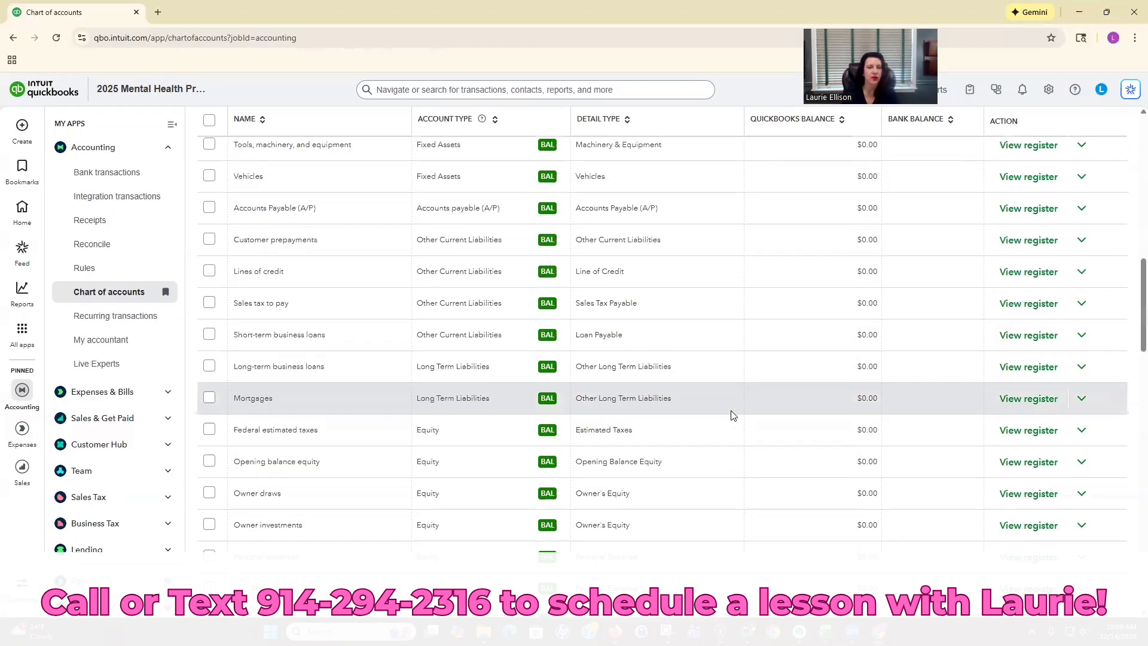
{"action": "scroll", "coordinate": [731, 410], "scroll_direction": "up", "scroll_amount": 4}
{"action": "scroll", "coordinate": [731, 415], "scroll_direction": "up", "scroll_amount": 3}
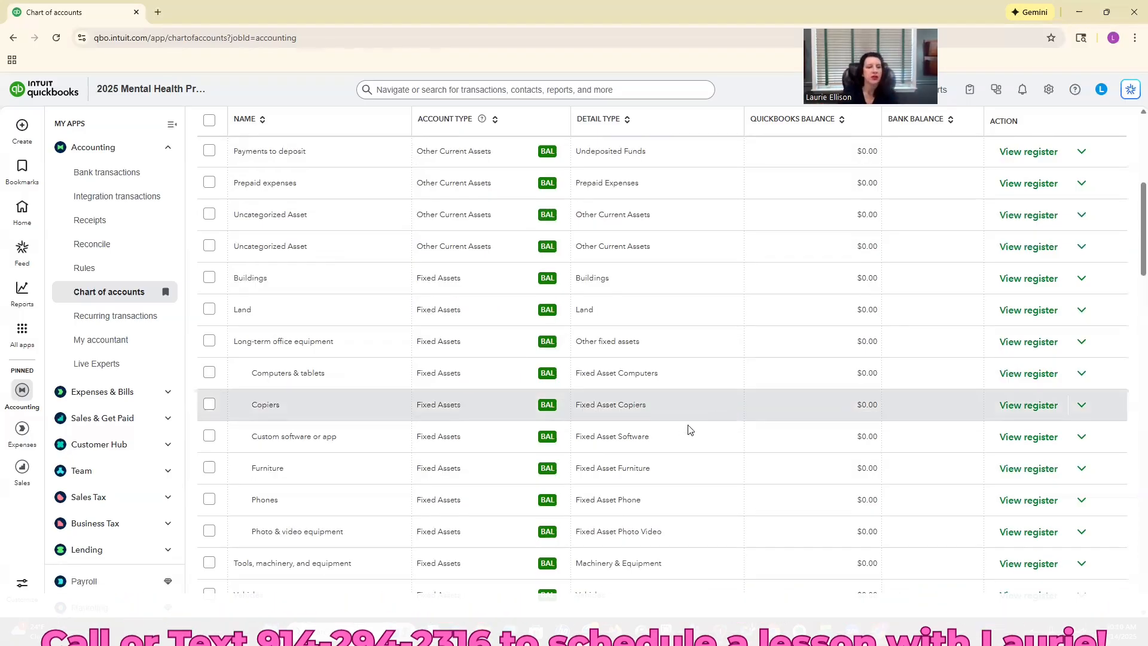
{"action": "scroll", "coordinate": [209, 351], "scroll_direction": "up", "scroll_amount": 5}
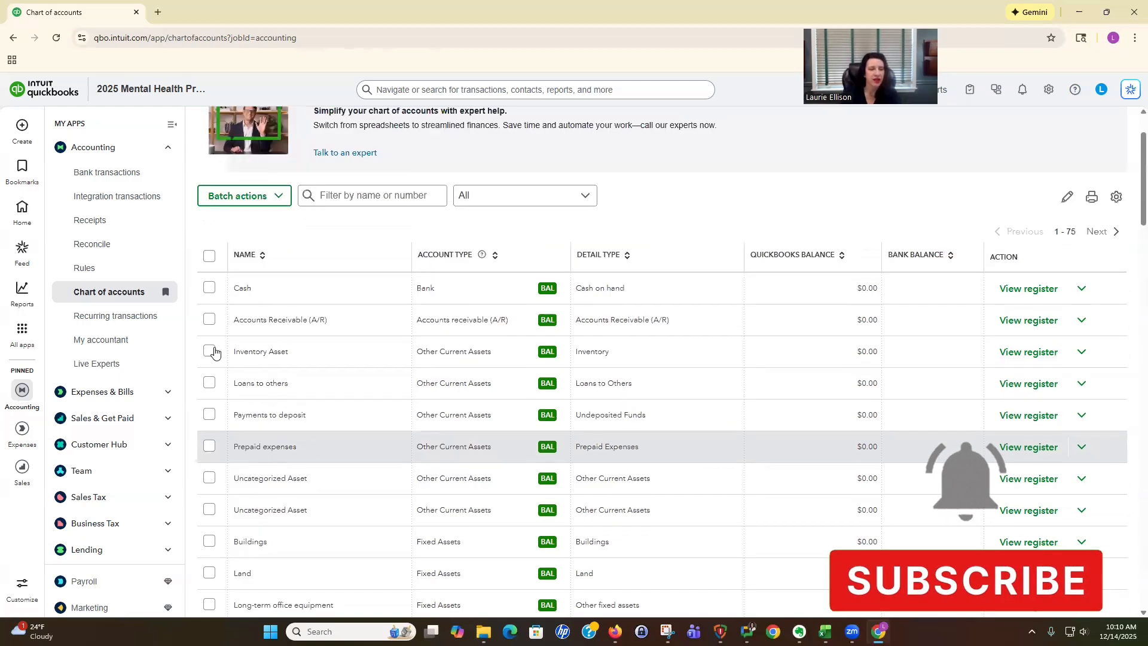
{"action": "scroll", "coordinate": [210, 351], "scroll_direction": "up", "scroll_amount": 2}
{"action": "left_click", "coordinate": [210, 350]}
{"action": "scroll", "coordinate": [269, 170], "scroll_direction": "down", "scroll_amount": 3}
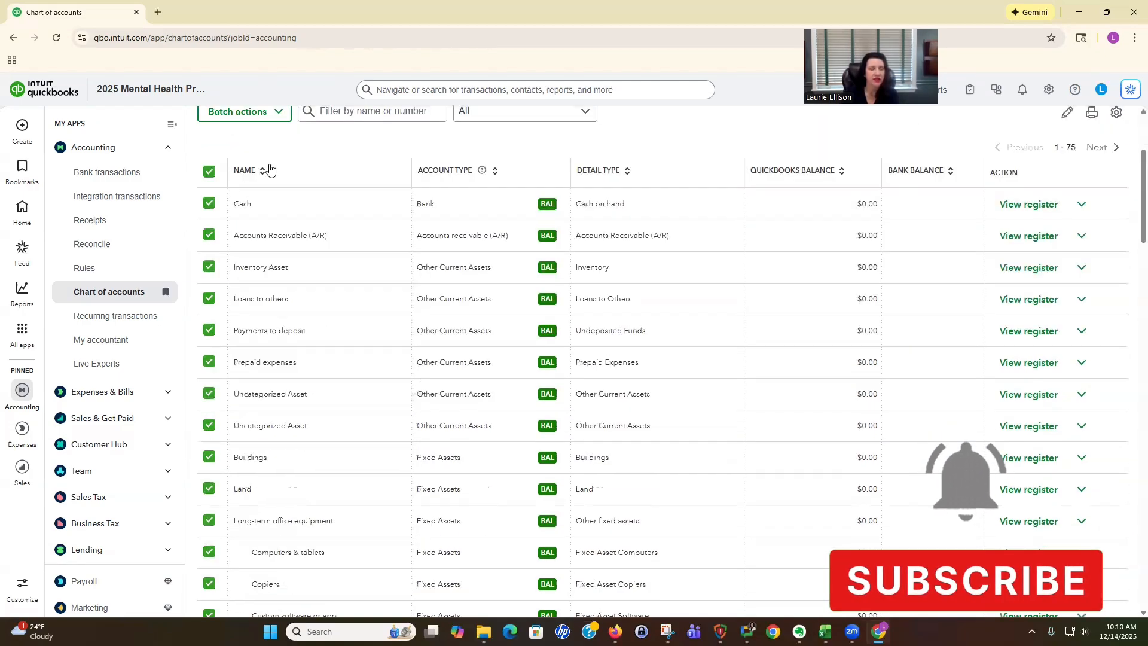
{"action": "scroll", "coordinate": [270, 169], "scroll_direction": "up", "scroll_amount": 1}
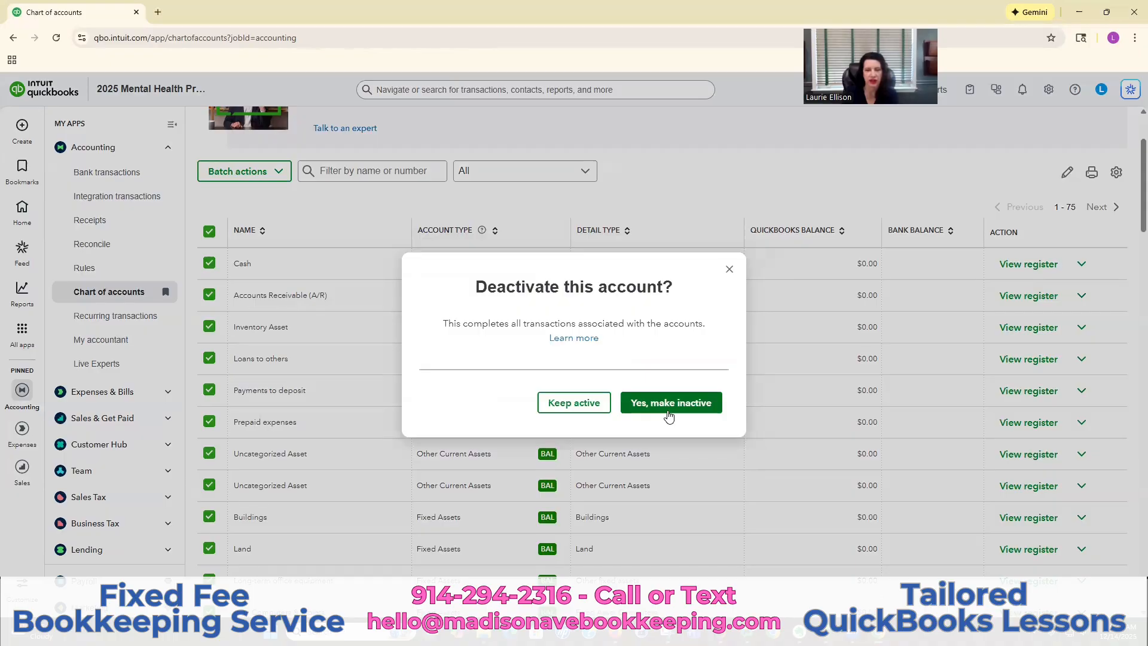
{"action": "left_click", "coordinate": [668, 417]}
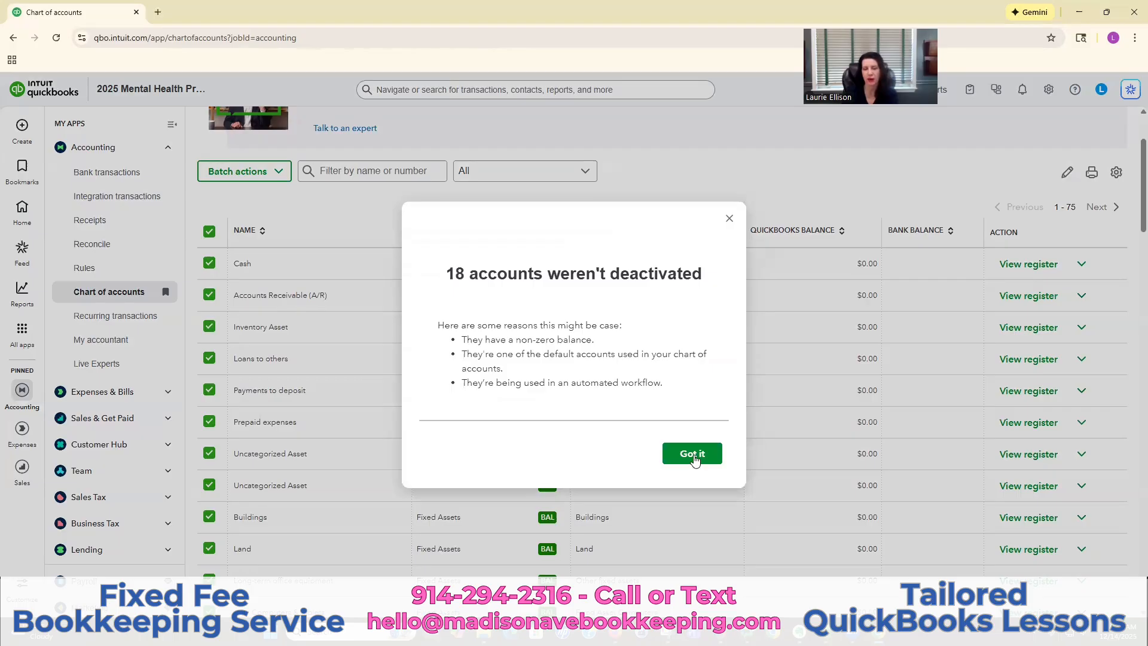
{"action": "left_click", "coordinate": [692, 455]}
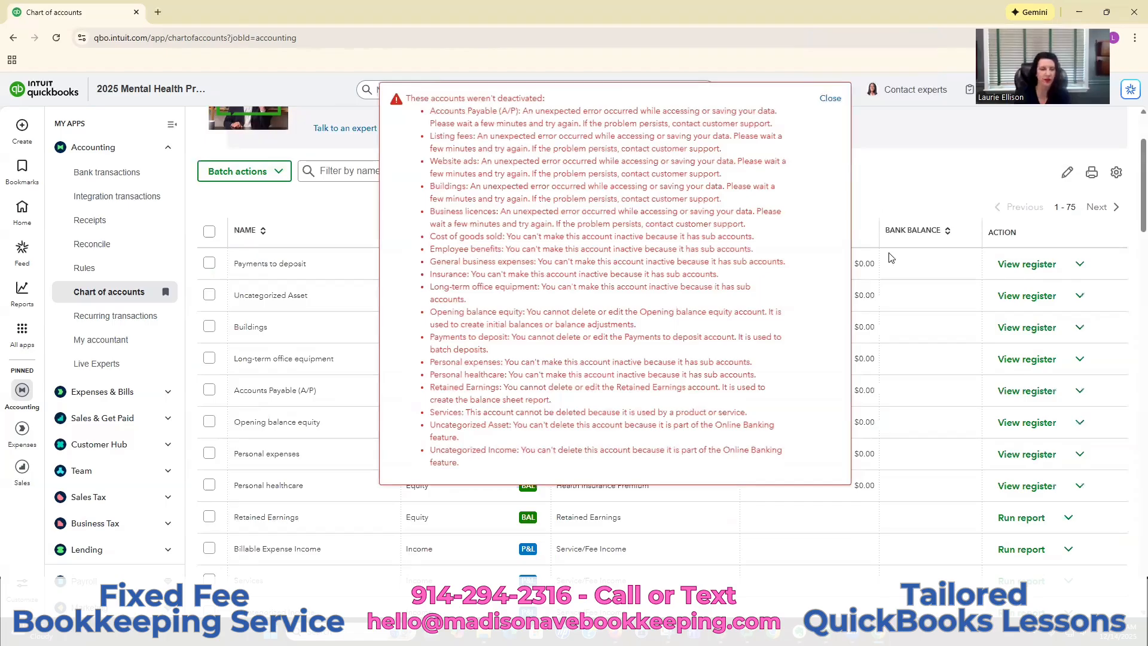
Step: Edit the Merchant account fees account so it is no longer a subaccount of Office expenses, and save it
{"action": "scroll", "coordinate": [890, 257], "scroll_direction": "down", "scroll_amount": 2}
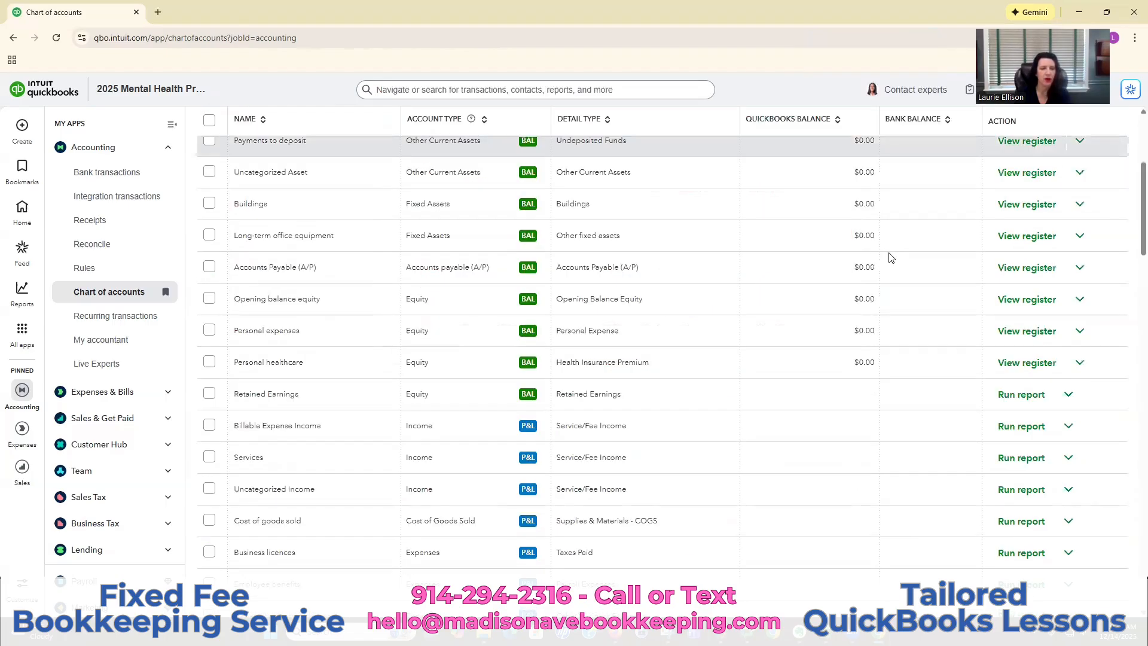
{"action": "scroll", "coordinate": [479, 348], "scroll_direction": "down", "scroll_amount": 5}
{"action": "scroll", "coordinate": [278, 348], "scroll_direction": "down", "scroll_amount": 1}
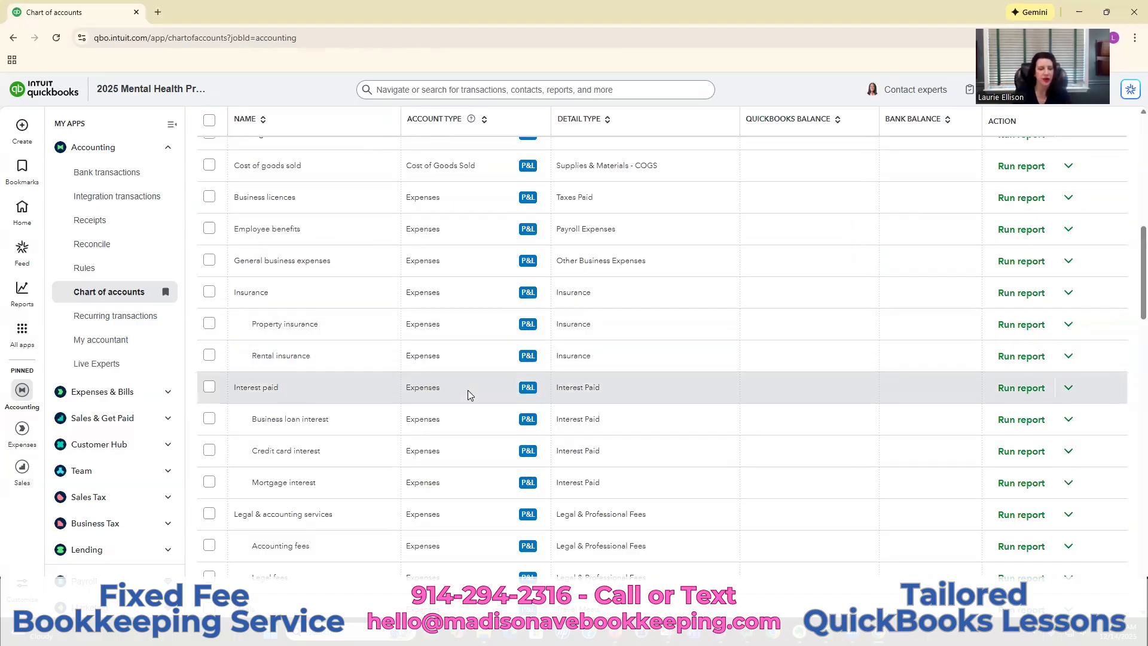
{"action": "scroll", "coordinate": [468, 391], "scroll_direction": "down", "scroll_amount": 4}
{"action": "scroll", "coordinate": [468, 386], "scroll_direction": "down", "scroll_amount": 2}
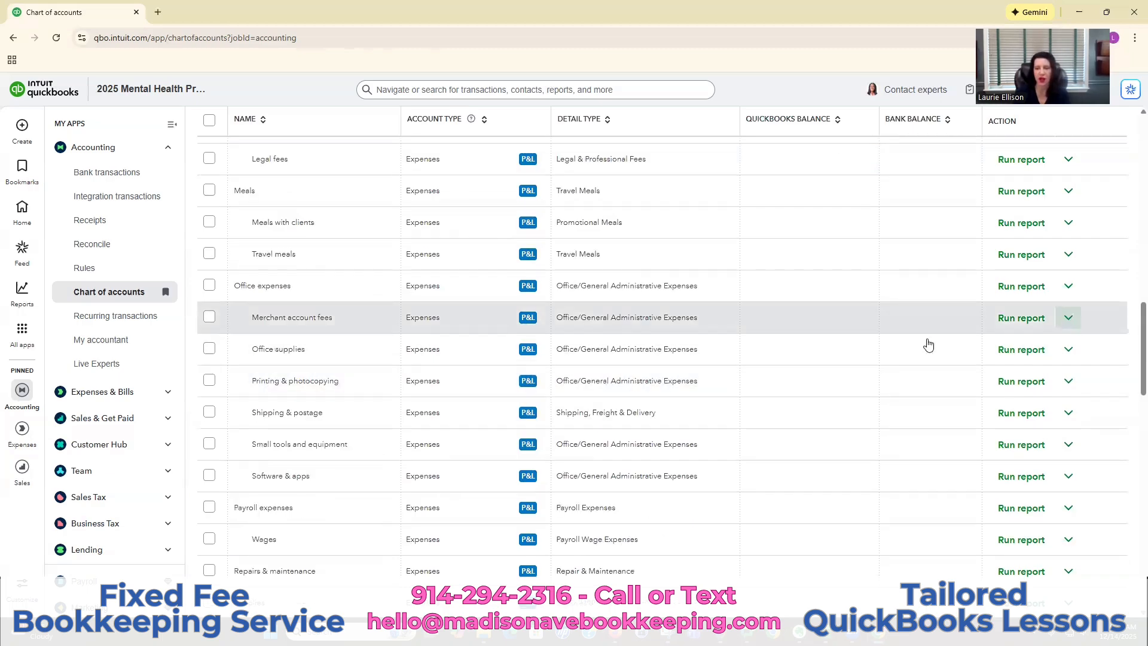
{"action": "left_click", "coordinate": [929, 344]}
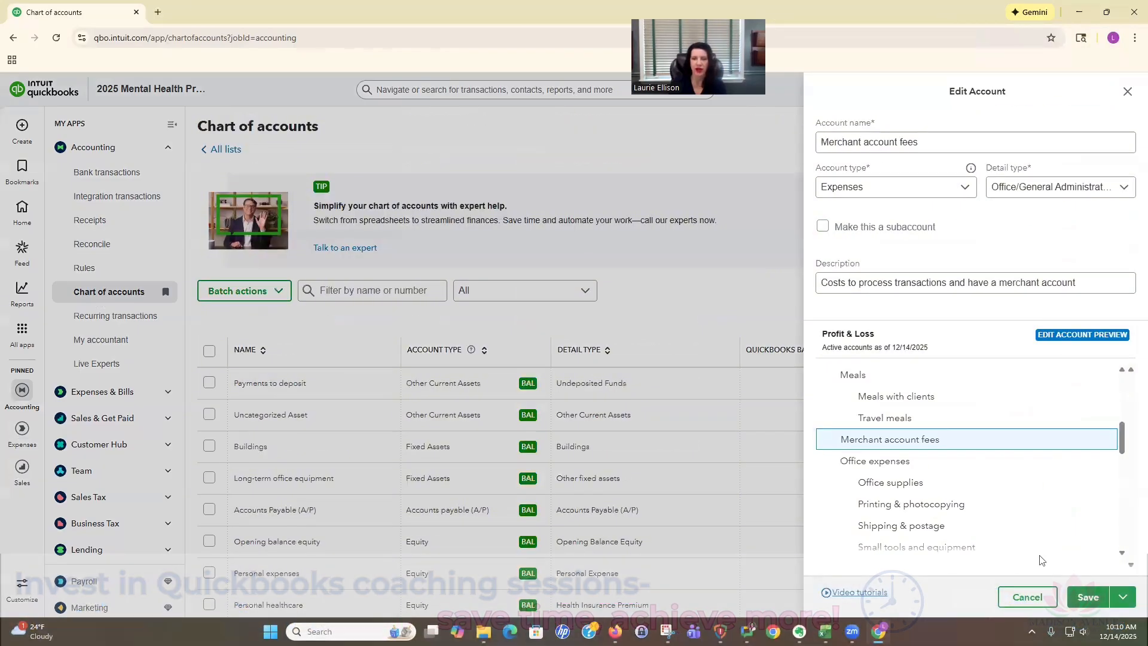
{"action": "left_click", "coordinate": [1087, 598]}
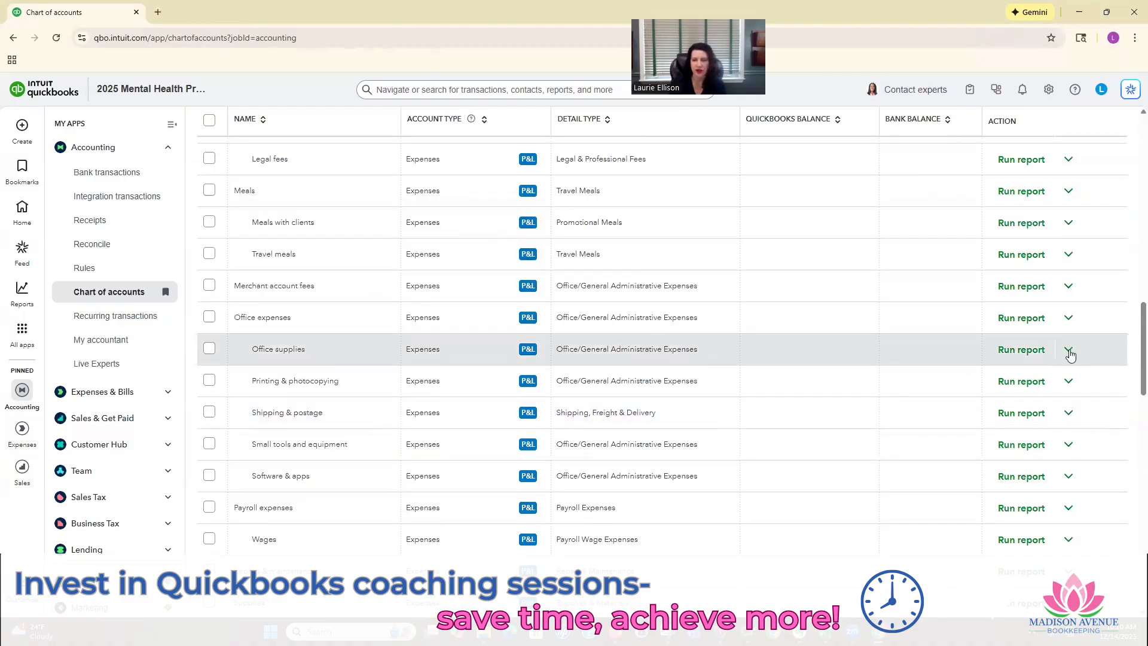
Step: Remove the subaccount setting from the Office supplies account and save it
{"action": "left_click", "coordinate": [1069, 352]}
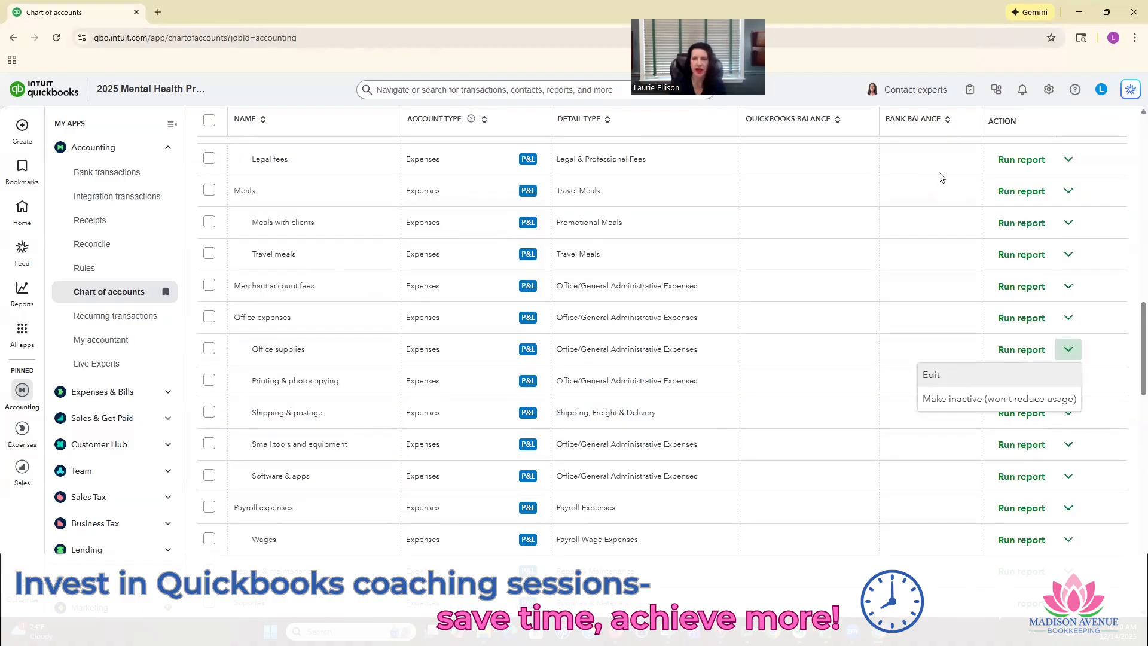
{"action": "left_click", "coordinate": [931, 374]}
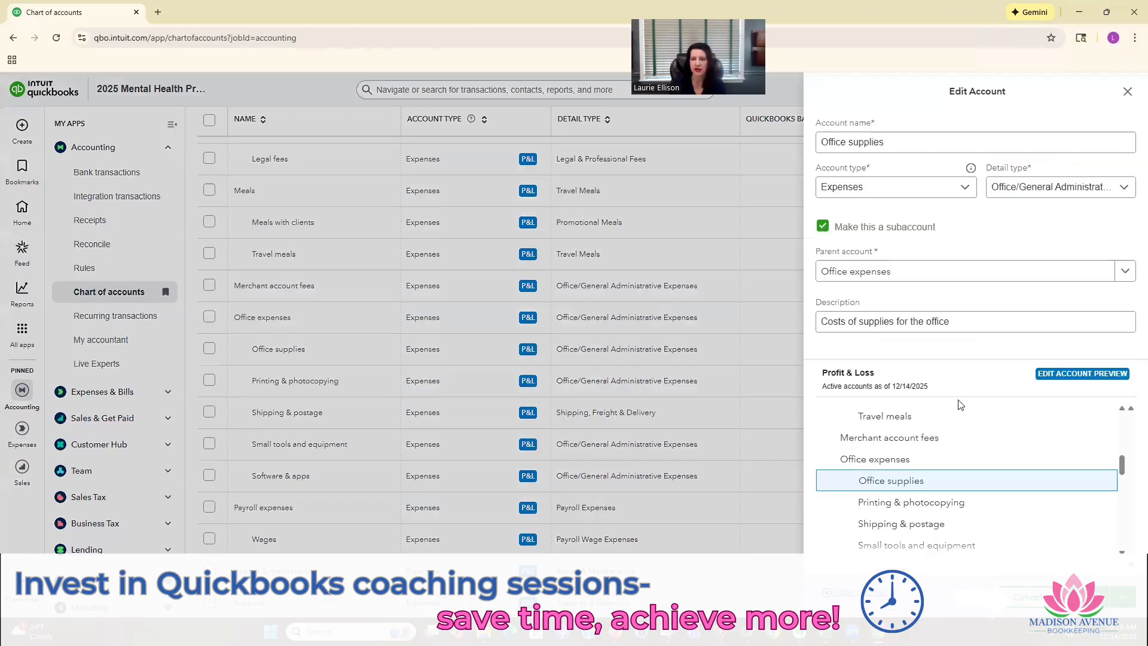
{"action": "left_click", "coordinate": [823, 225]}
{"action": "left_click", "coordinate": [1084, 596]}
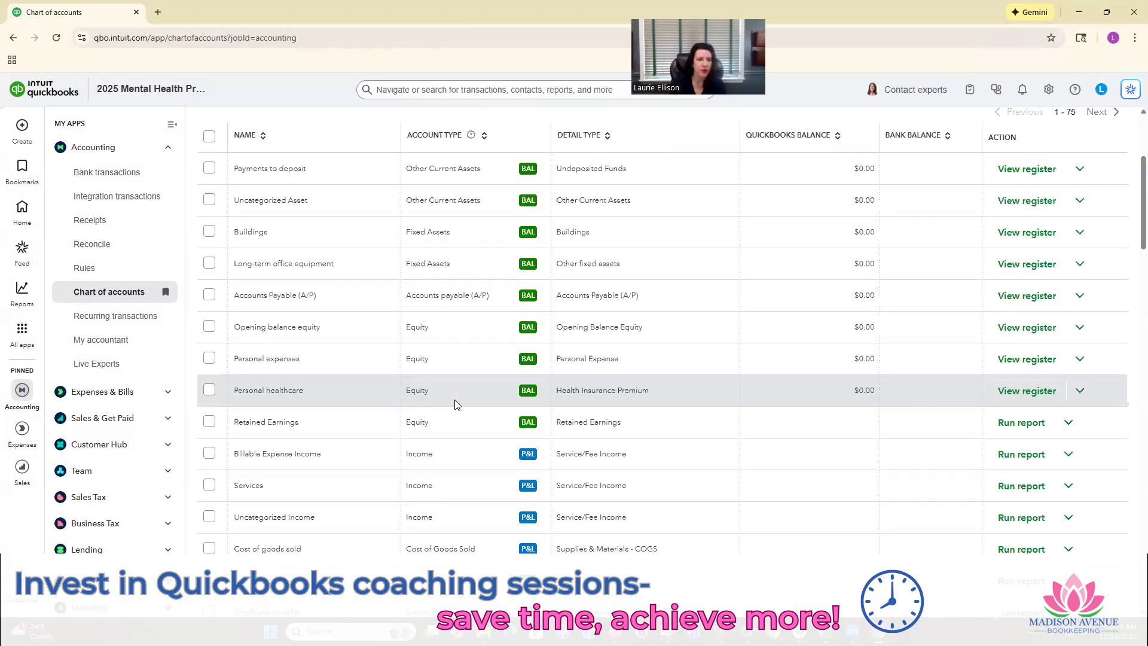
Step: Make the standalone Office supplies expense account inactive and confirm the deactivation
{"action": "scroll", "coordinate": [456, 399], "scroll_direction": "up", "scroll_amount": 1}
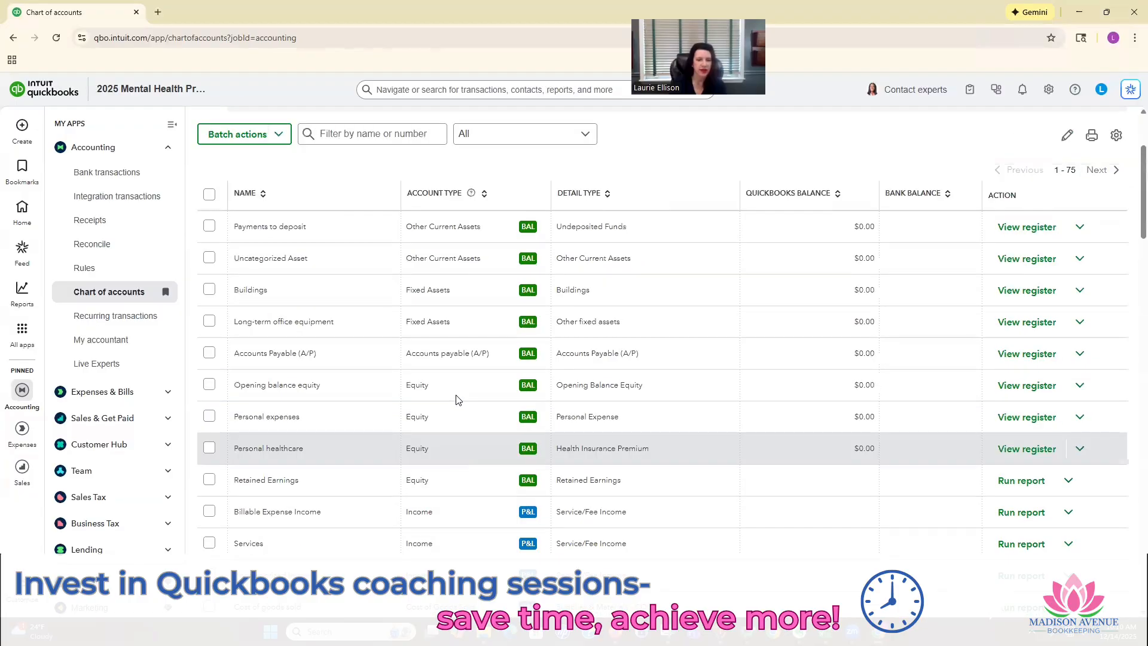
{"action": "scroll", "coordinate": [456, 394], "scroll_direction": "down", "scroll_amount": 4}
{"action": "scroll", "coordinate": [455, 395], "scroll_direction": "down", "scroll_amount": 2}
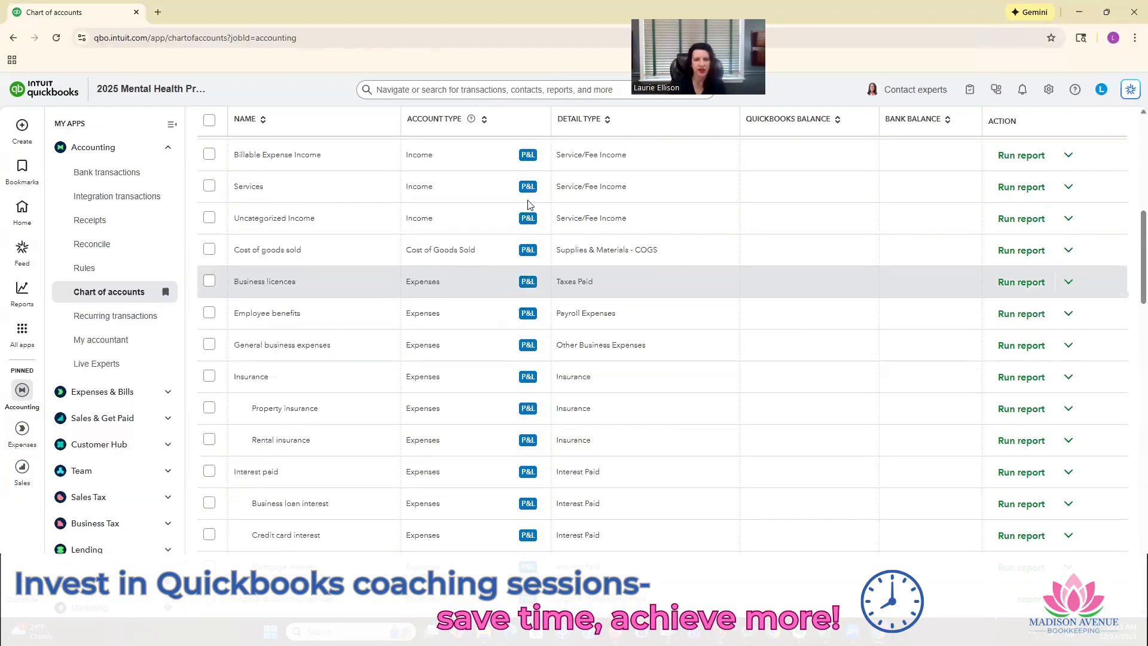
{"action": "scroll", "coordinate": [527, 205], "scroll_direction": "up", "scroll_amount": 3}
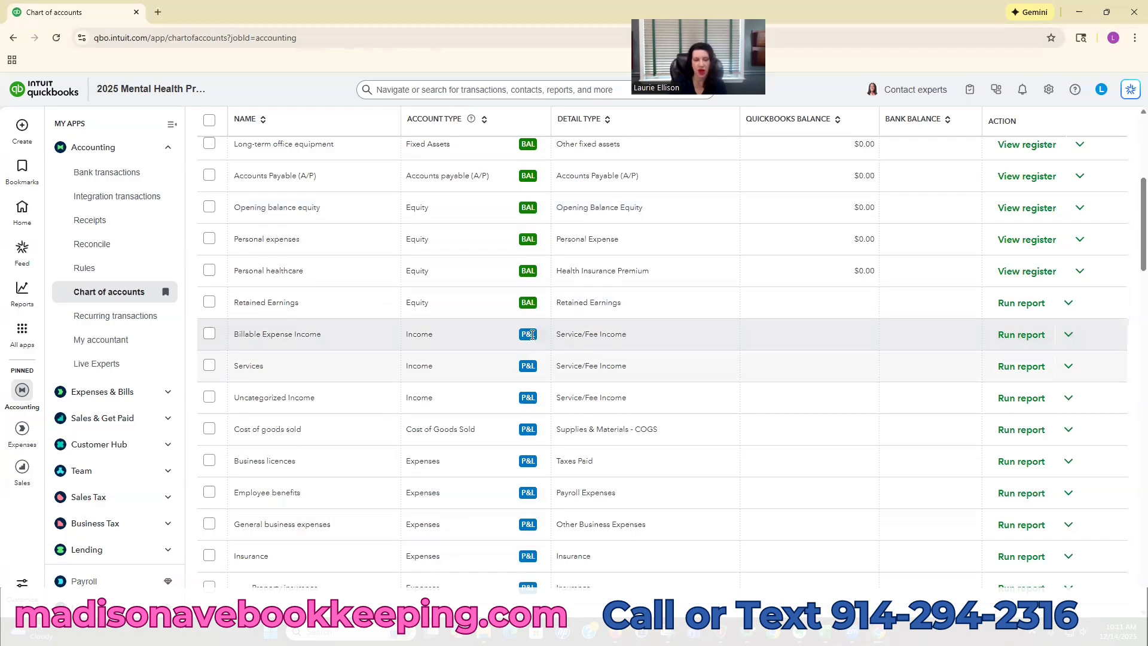
{"action": "scroll", "coordinate": [536, 340], "scroll_direction": "down", "scroll_amount": 2}
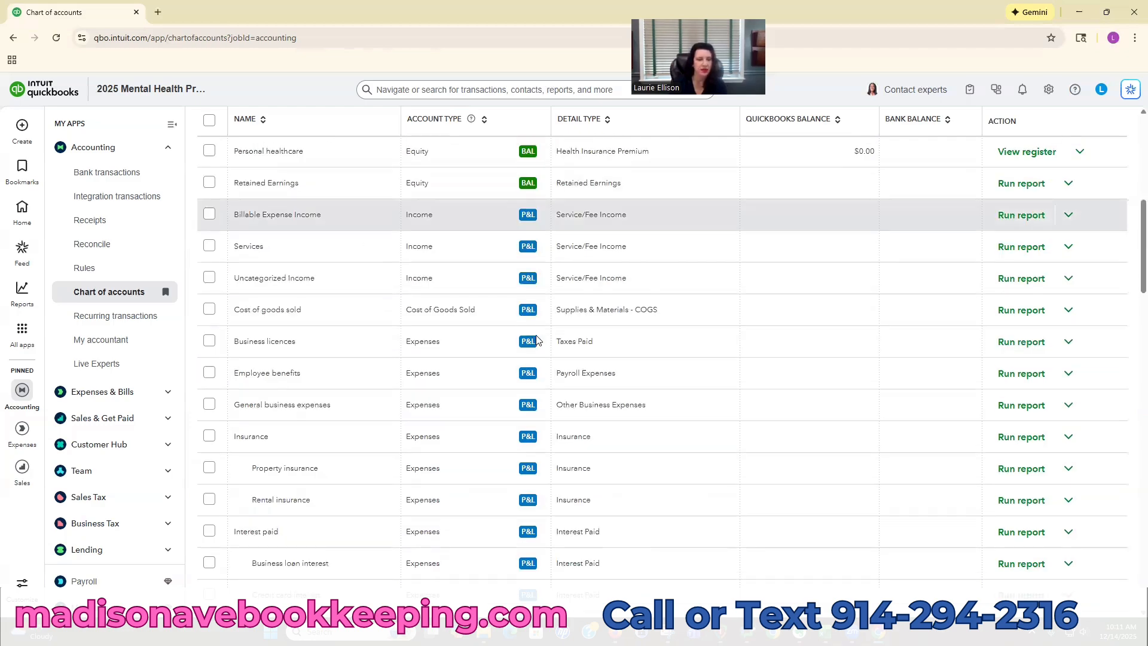
{"action": "scroll", "coordinate": [536, 339], "scroll_direction": "down", "scroll_amount": 3}
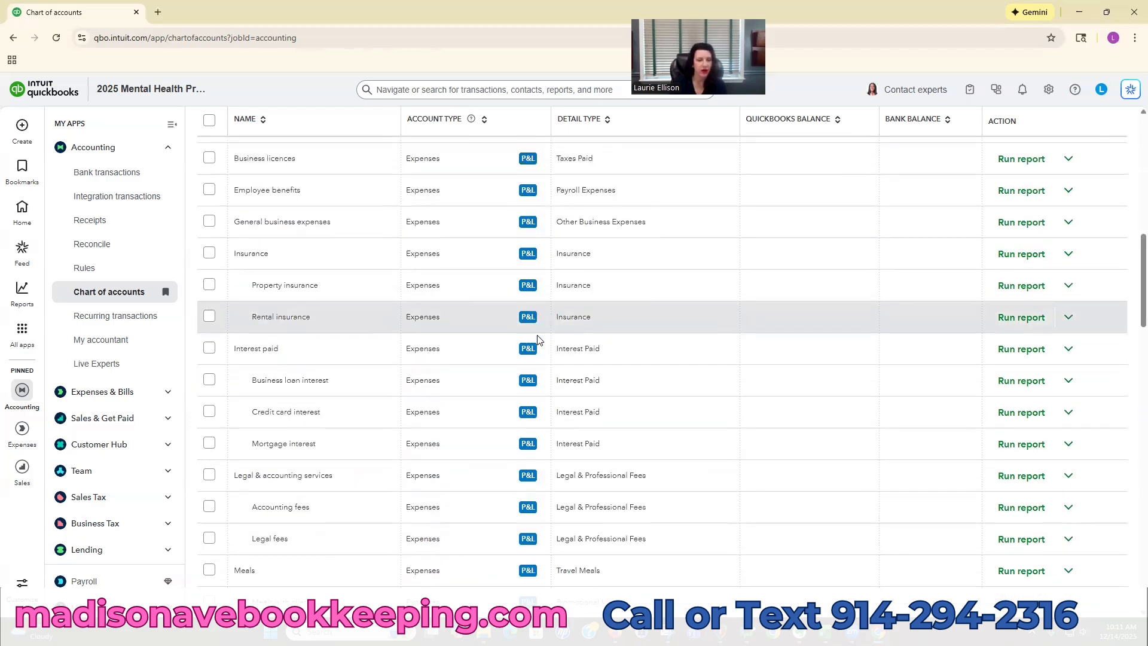
{"action": "scroll", "coordinate": [537, 339], "scroll_direction": "down", "scroll_amount": 5}
{"action": "scroll", "coordinate": [537, 340], "scroll_direction": "down", "scroll_amount": 1}
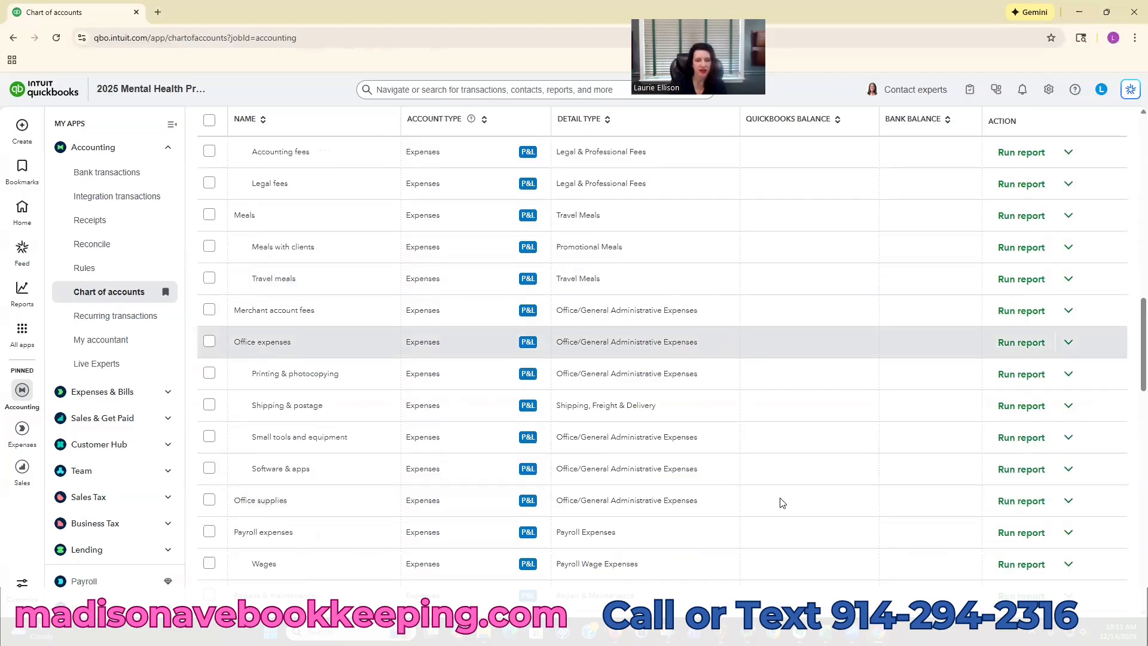
{"action": "left_click", "coordinate": [1068, 502]}
{"action": "left_click", "coordinate": [925, 526]}
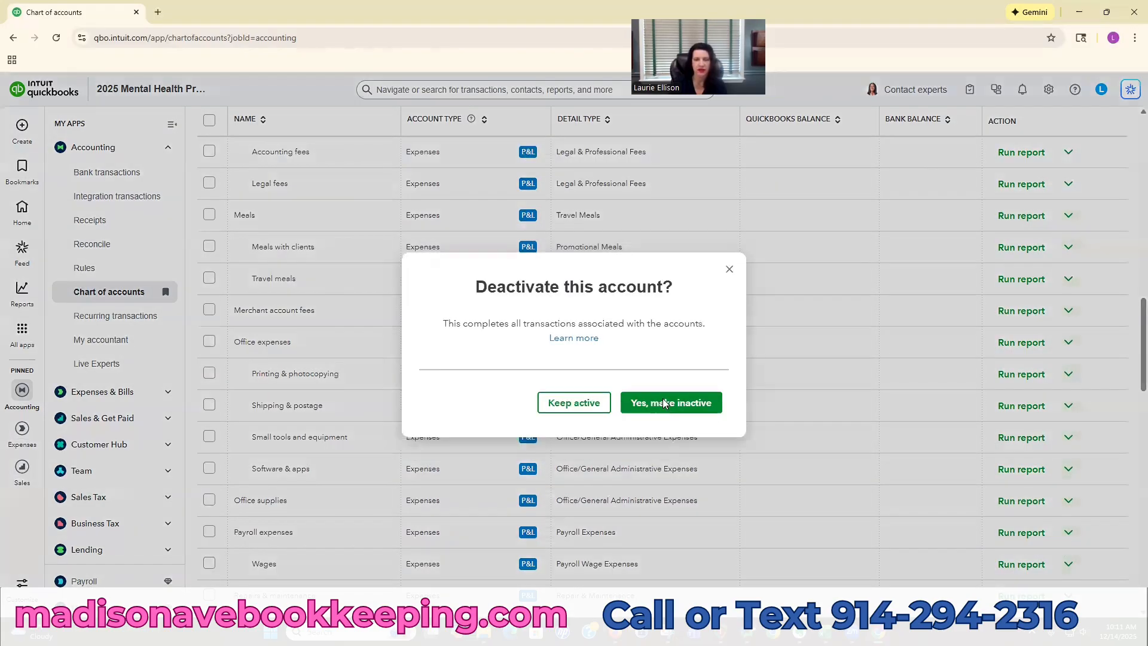
{"action": "left_click", "coordinate": [663, 398]}
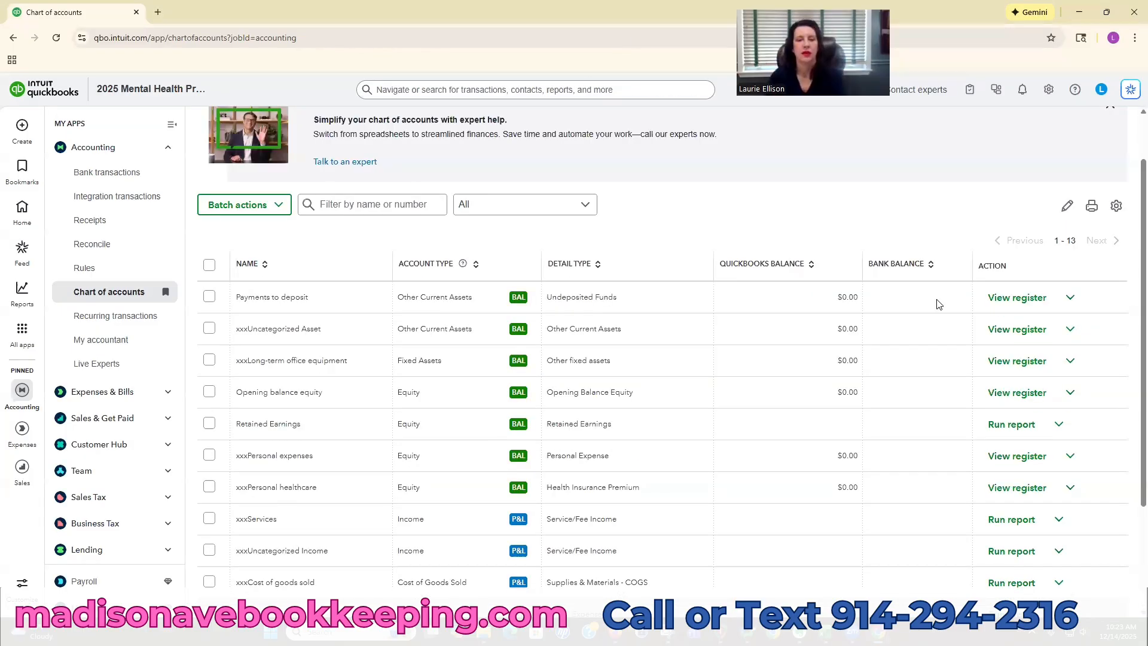
{"action": "scroll", "coordinate": [814, 260], "scroll_direction": "up", "scroll_amount": 2}
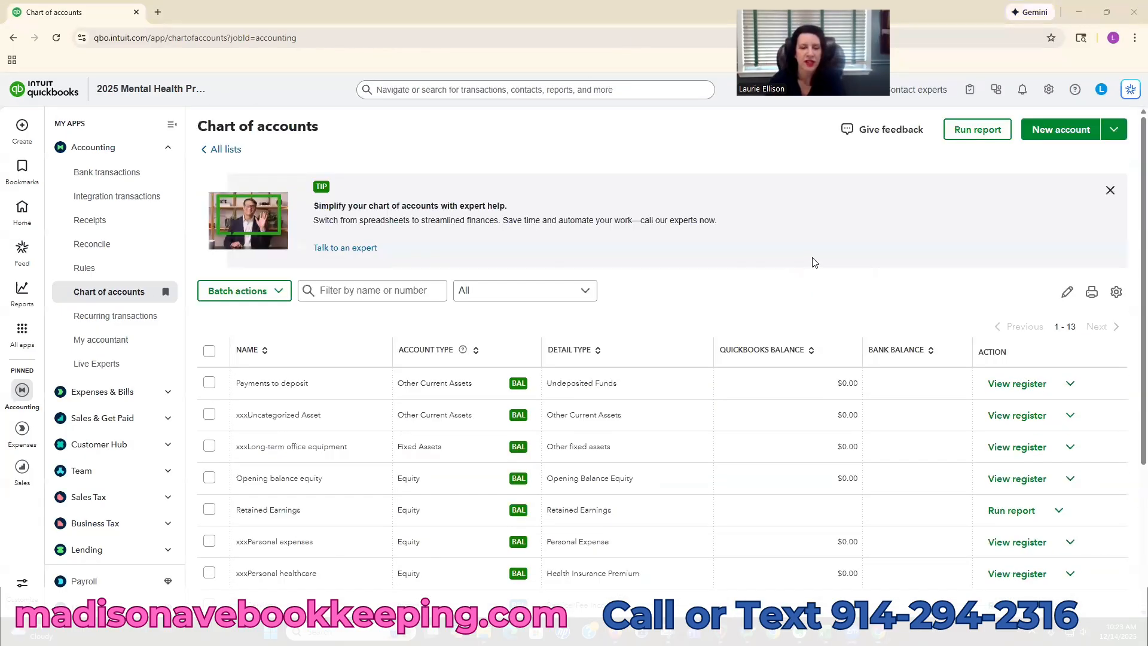
{"action": "scroll", "coordinate": [812, 262], "scroll_direction": "down", "scroll_amount": 2}
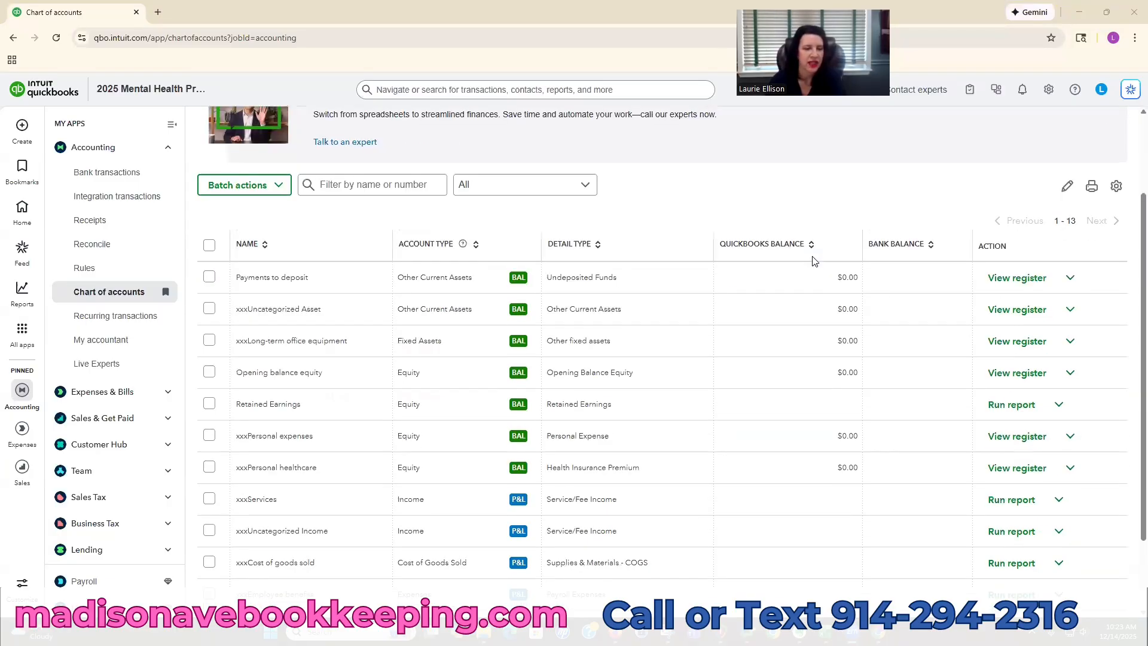
Step: Open the xxxPersonal expenses equity account for editing, check its xxx-prefixed name, and save it
{"action": "scroll", "coordinate": [813, 260], "scroll_direction": "down", "scroll_amount": 1}
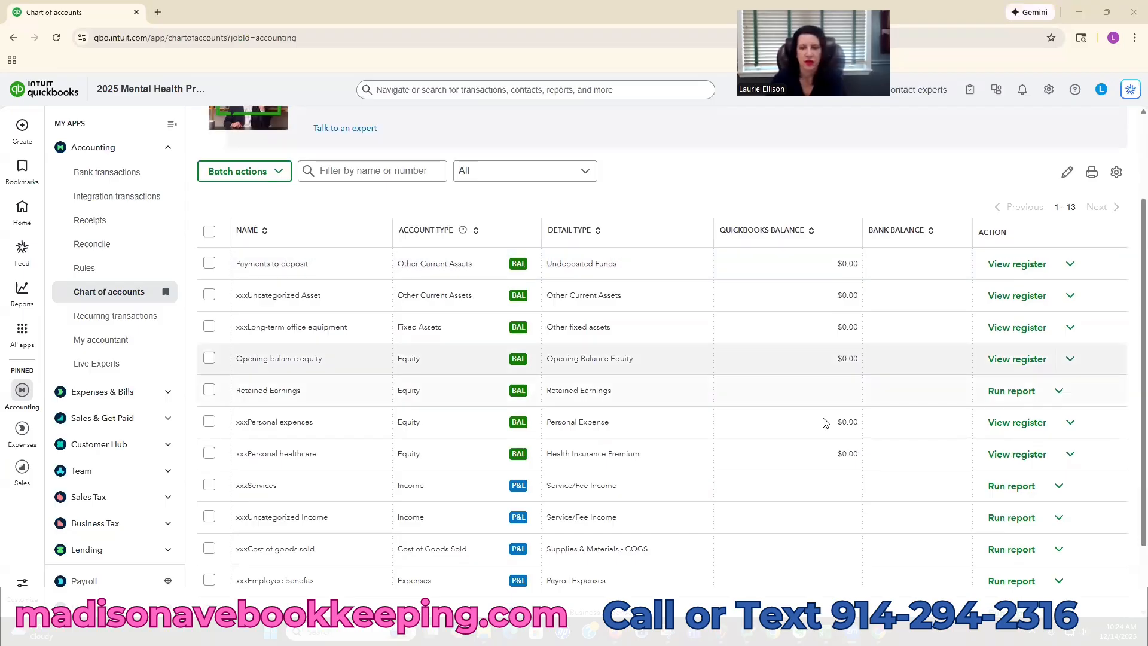
{"action": "scroll", "coordinate": [850, 435], "scroll_direction": "down", "scroll_amount": 1}
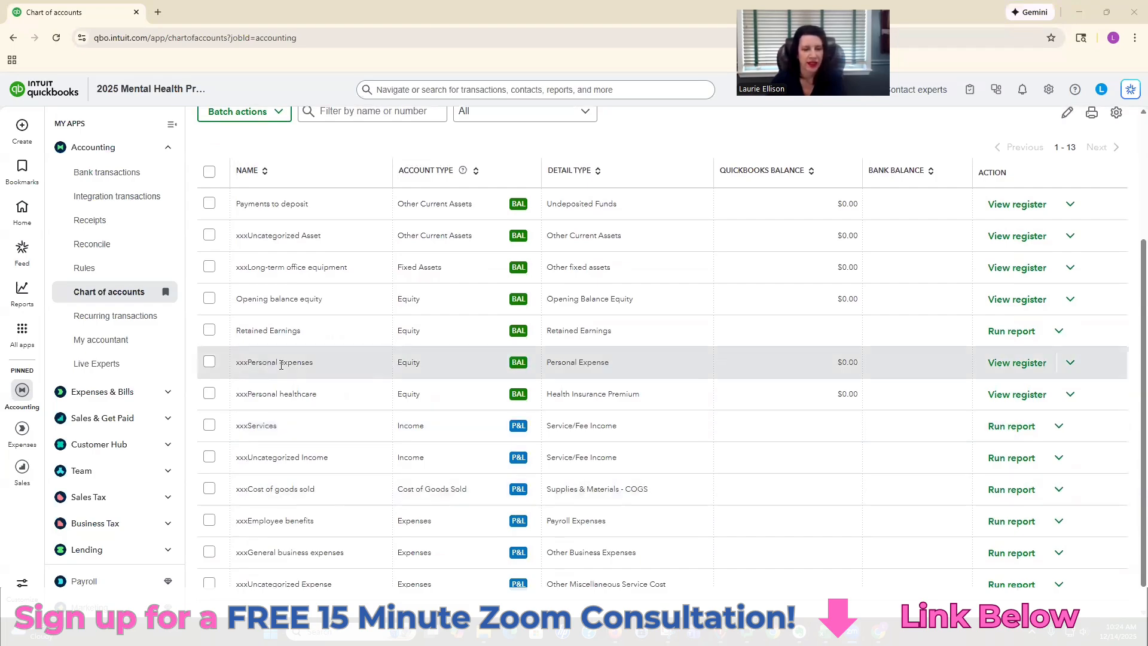
{"action": "left_click", "coordinate": [1071, 365]}
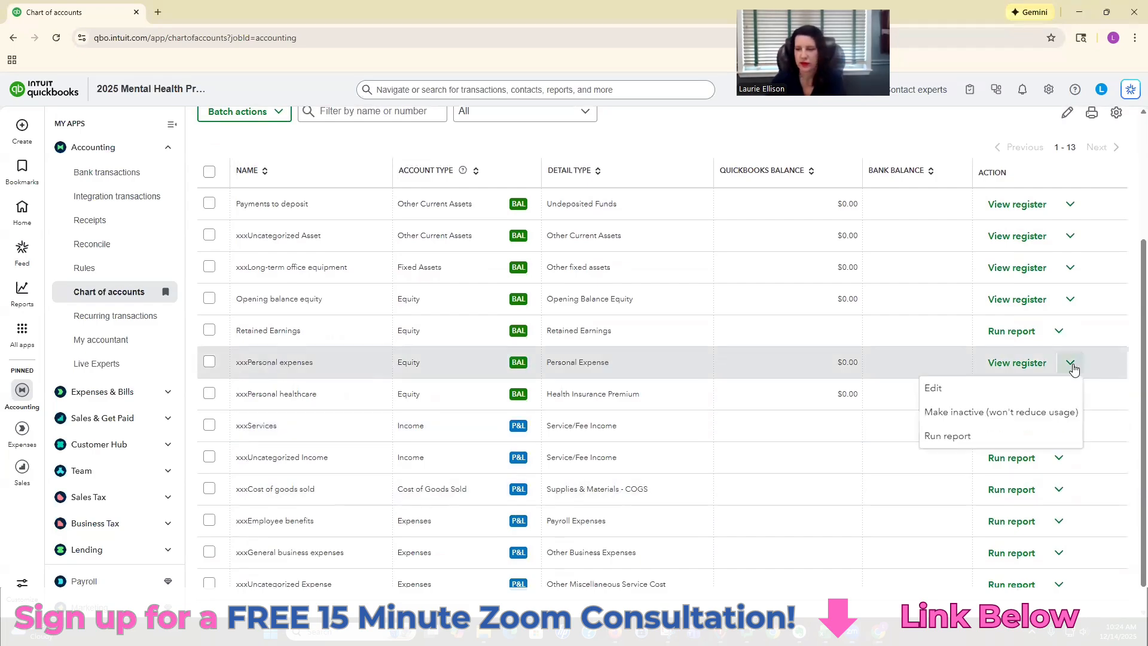
{"action": "left_click", "coordinate": [933, 389]}
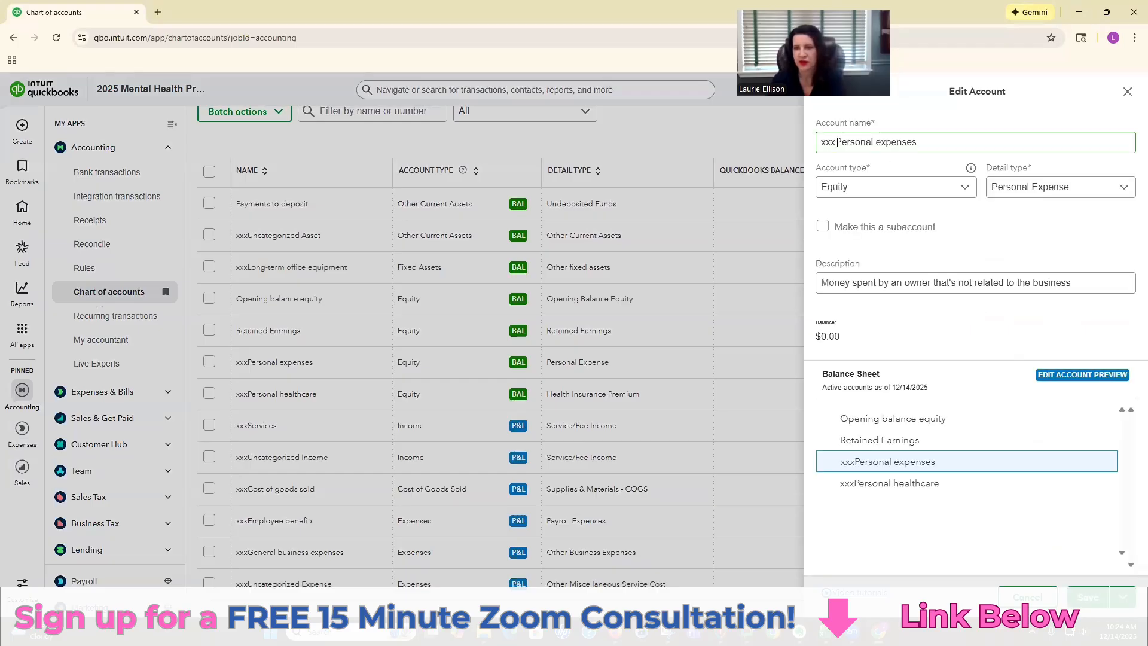
{"action": "left_click", "coordinate": [1091, 603]}
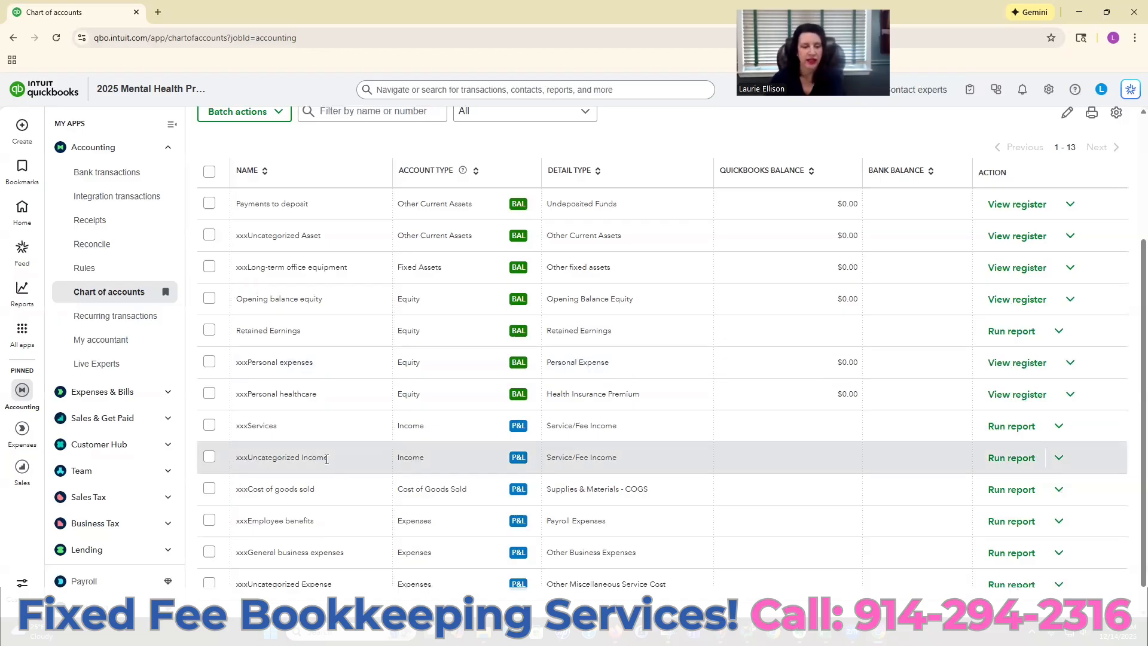
Step: Locate the import option for new accounts, switch to Excel and review the account names, types and descriptions in Therapy Chart of accounts
{"action": "scroll", "coordinate": [298, 541], "scroll_direction": "down", "scroll_amount": 1}
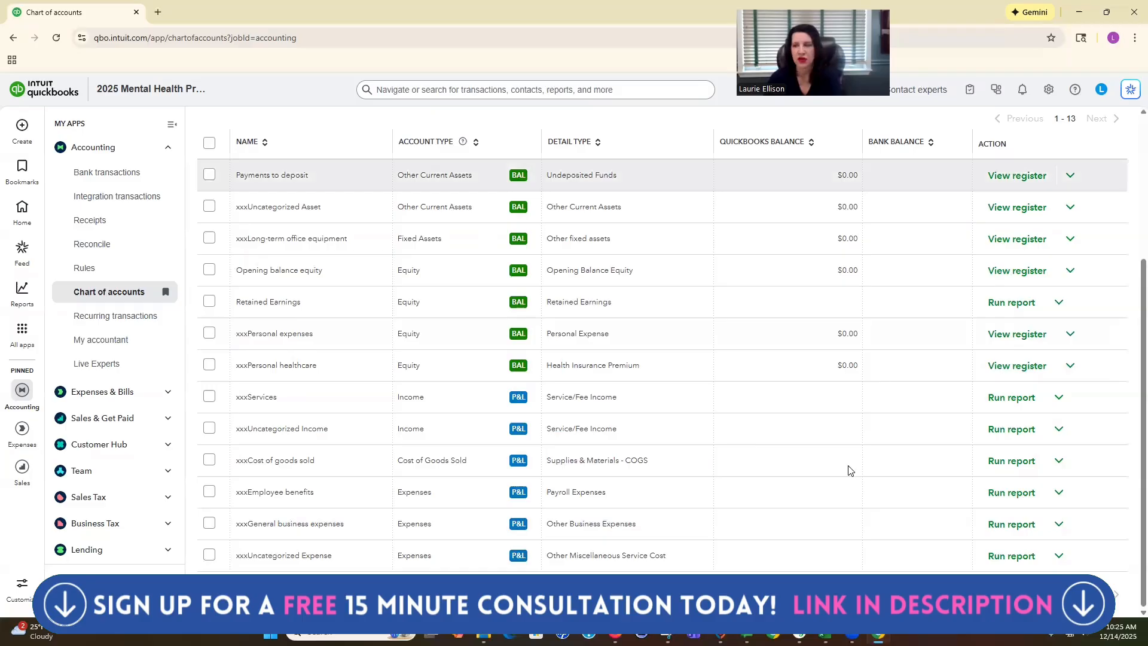
{"action": "scroll", "coordinate": [848, 470], "scroll_direction": "up", "scroll_amount": 4}
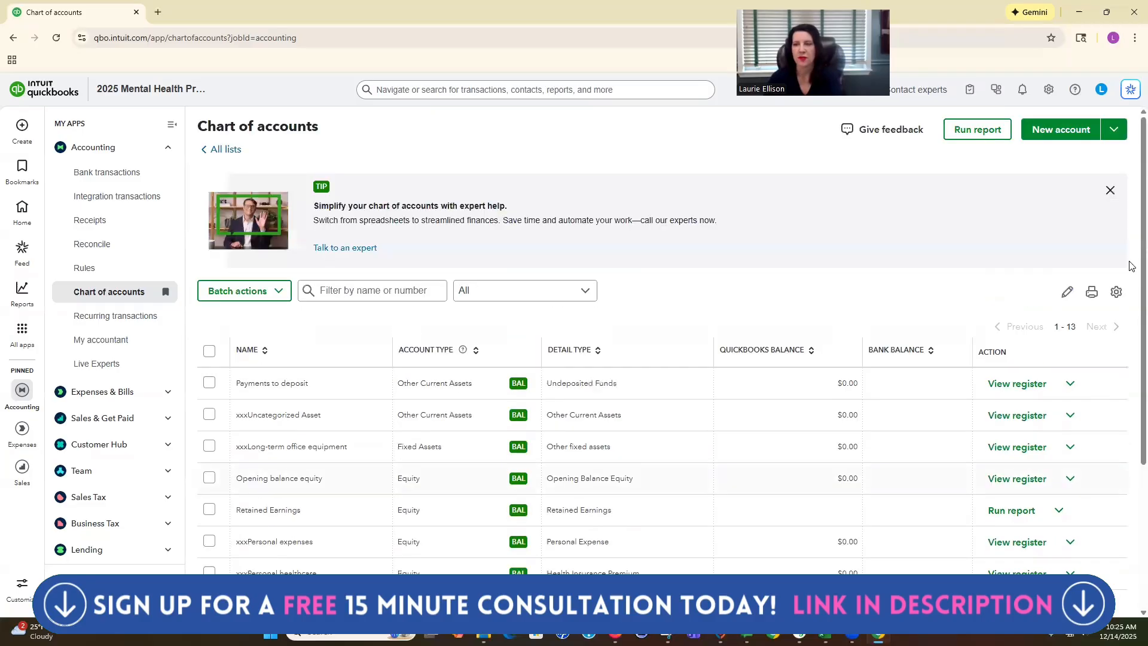
{"action": "left_click", "coordinate": [1119, 135]}
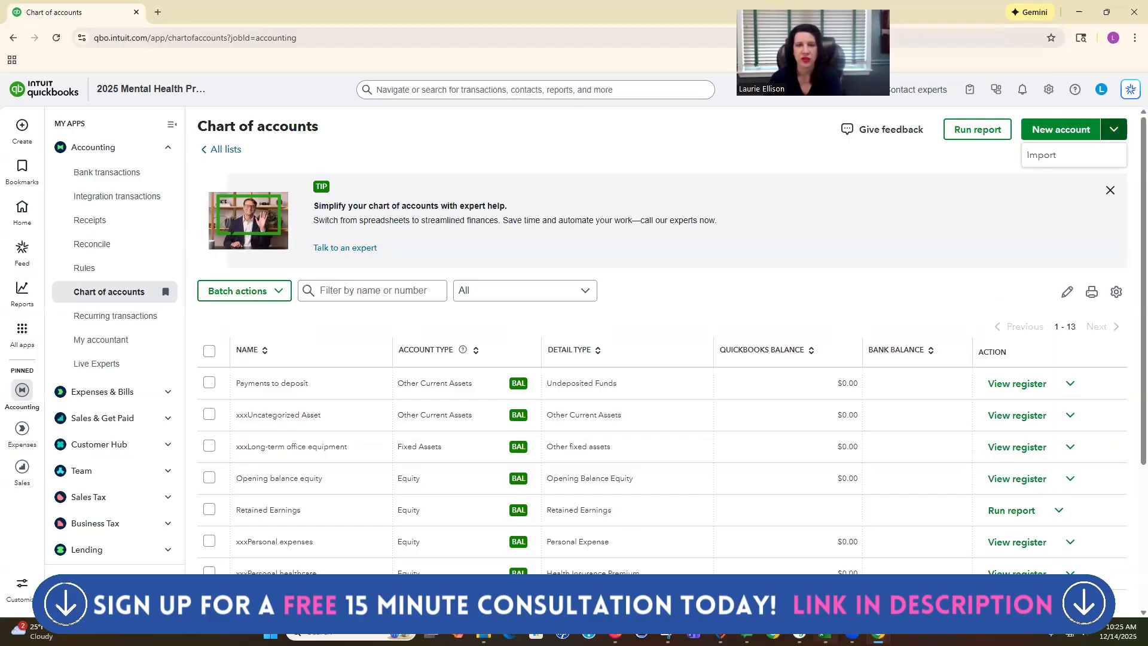
{"action": "key", "text": "alt+Tab"}
{"action": "scroll", "coordinate": [498, 431], "scroll_direction": "up", "scroll_amount": 1}
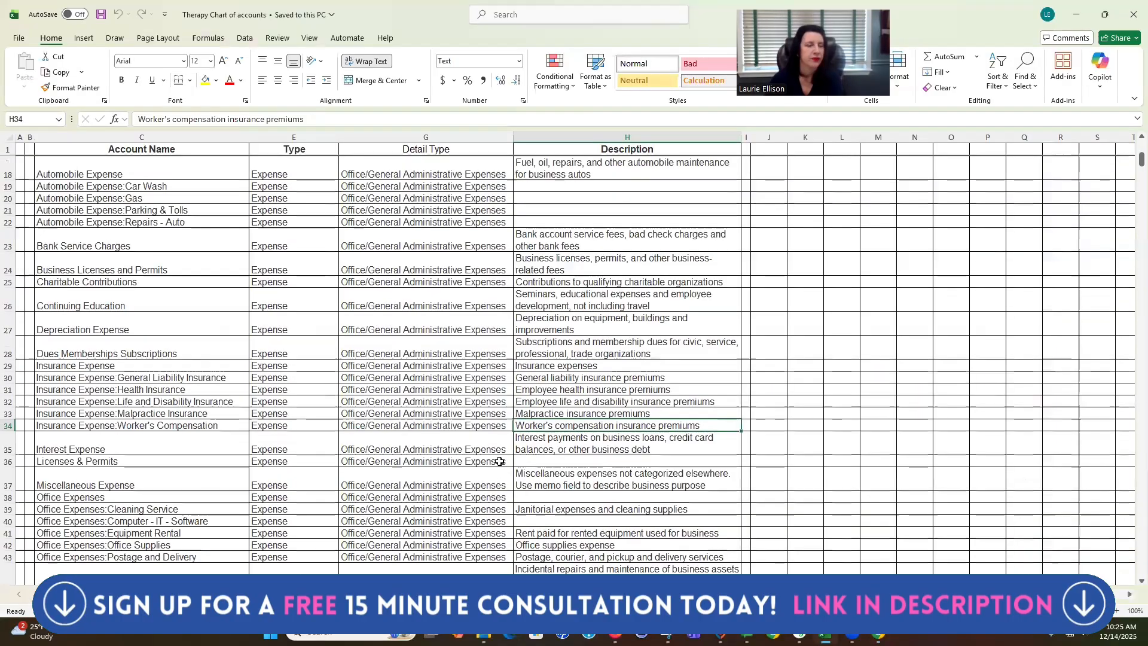
{"action": "scroll", "coordinate": [411, 435], "scroll_direction": "up", "scroll_amount": 4}
{"action": "scroll", "coordinate": [390, 432], "scroll_direction": "up", "scroll_amount": 1}
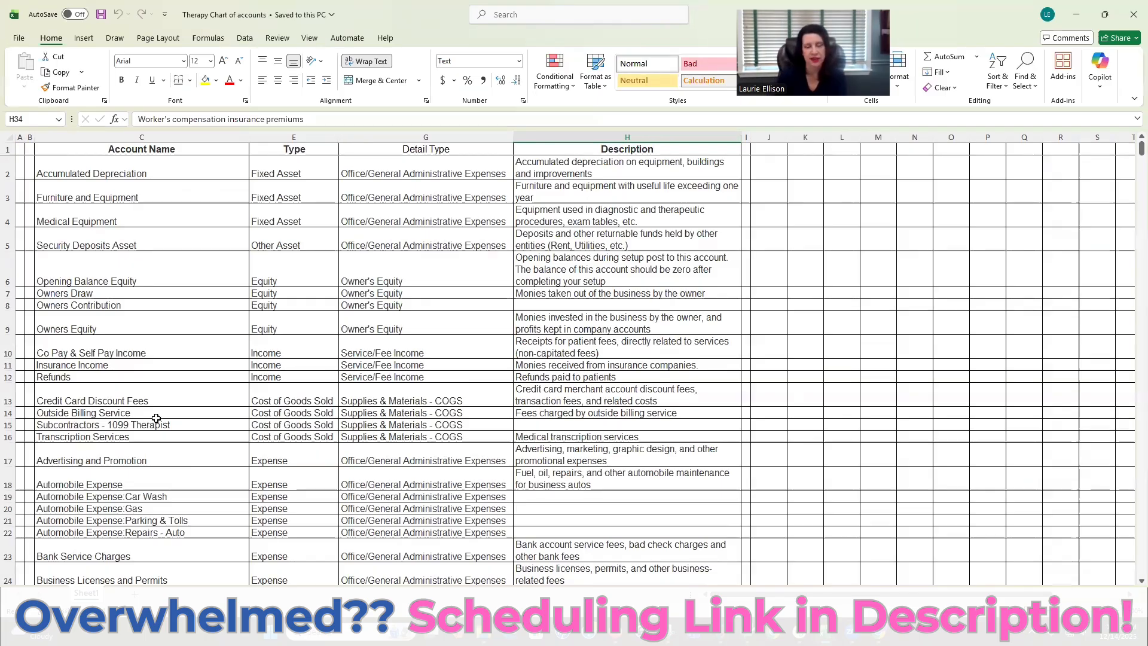
{"action": "scroll", "coordinate": [179, 438], "scroll_direction": "down", "scroll_amount": 1}
{"action": "scroll", "coordinate": [179, 438], "scroll_direction": "down", "scroll_amount": 1}
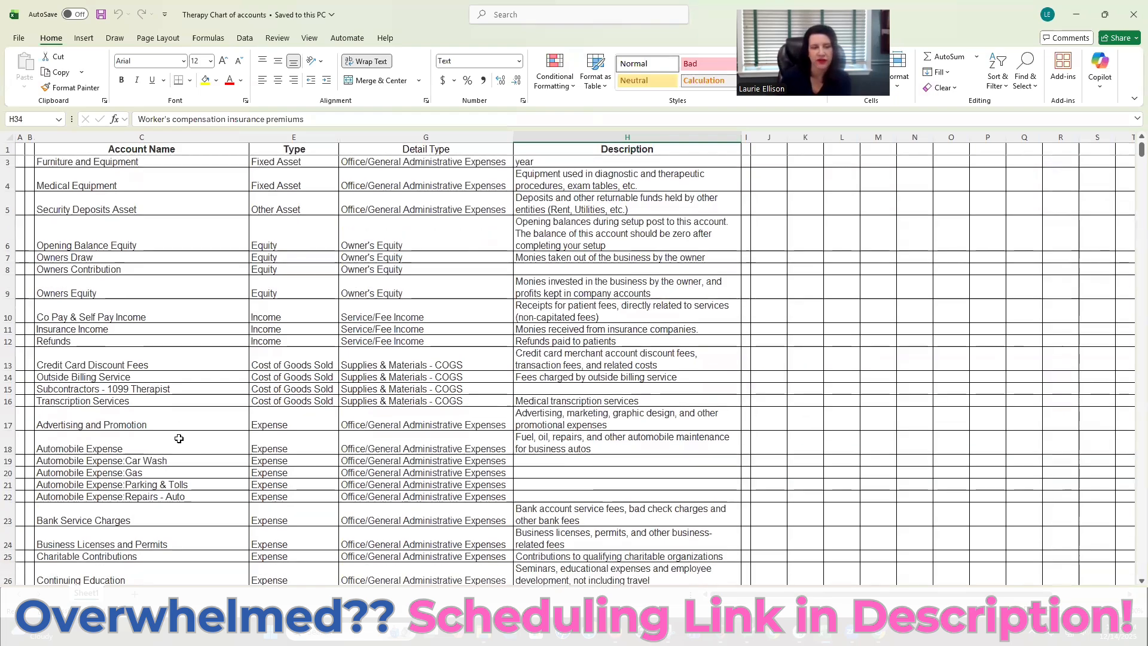
{"action": "scroll", "coordinate": [189, 440], "scroll_direction": "down", "scroll_amount": 3}
{"action": "scroll", "coordinate": [188, 440], "scroll_direction": "down", "scroll_amount": 1}
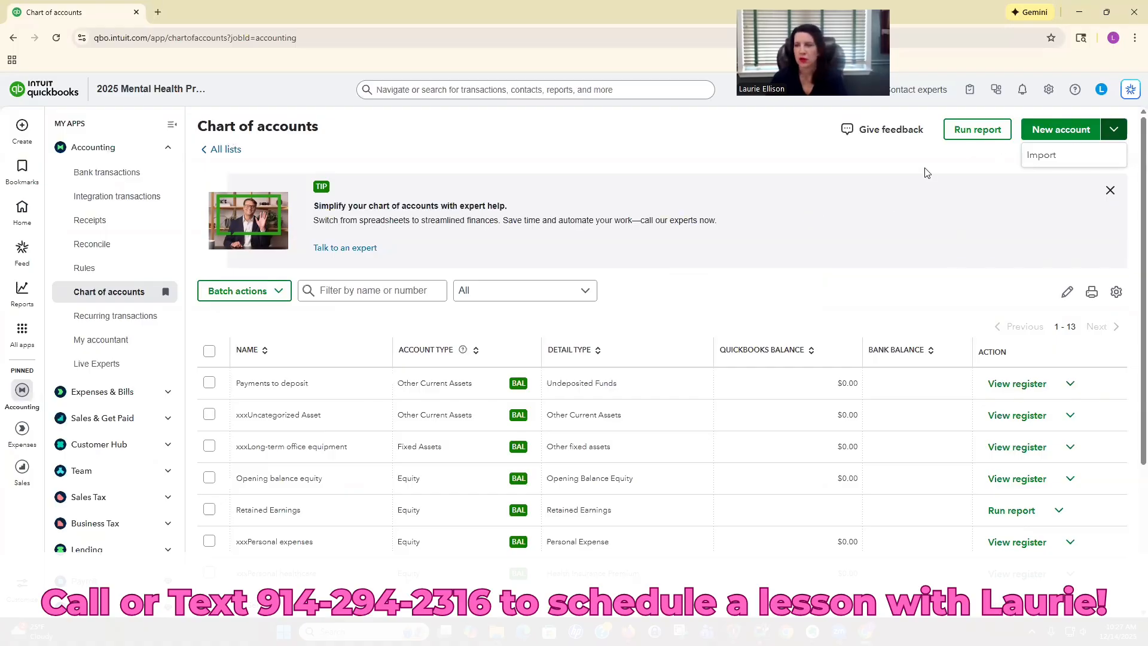
Step: Switch back to QuickBooks, start an account import and choose the Therapy Chart of accounts Excel file from Downloads
{"action": "left_click", "coordinate": [1118, 134]}
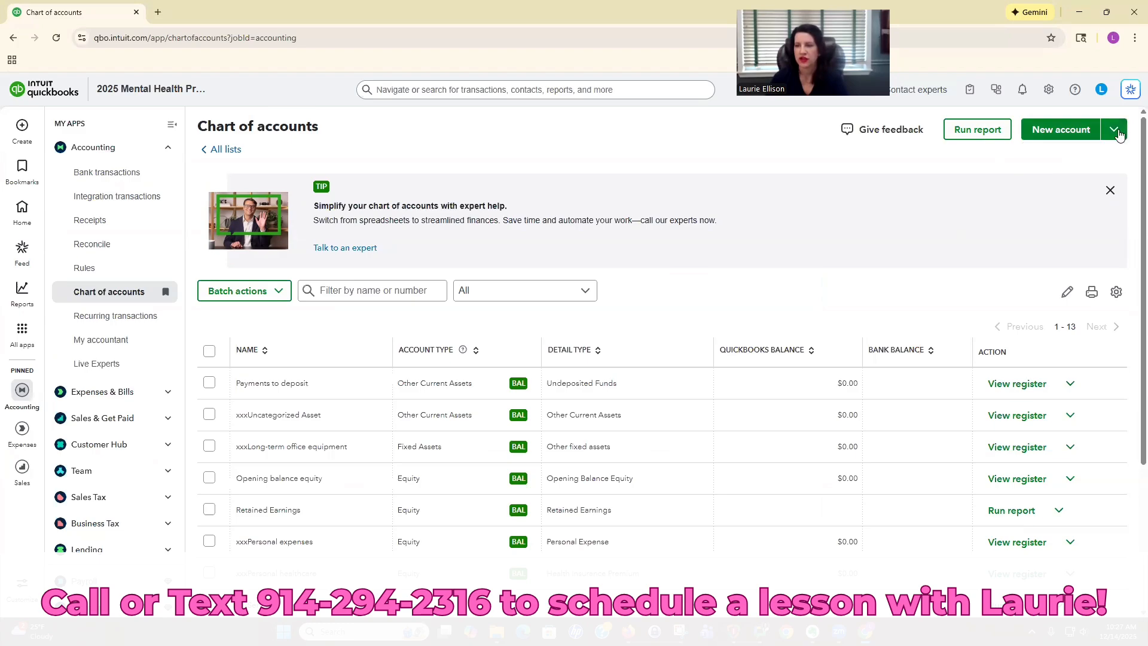
{"action": "left_click", "coordinate": [1118, 134]}
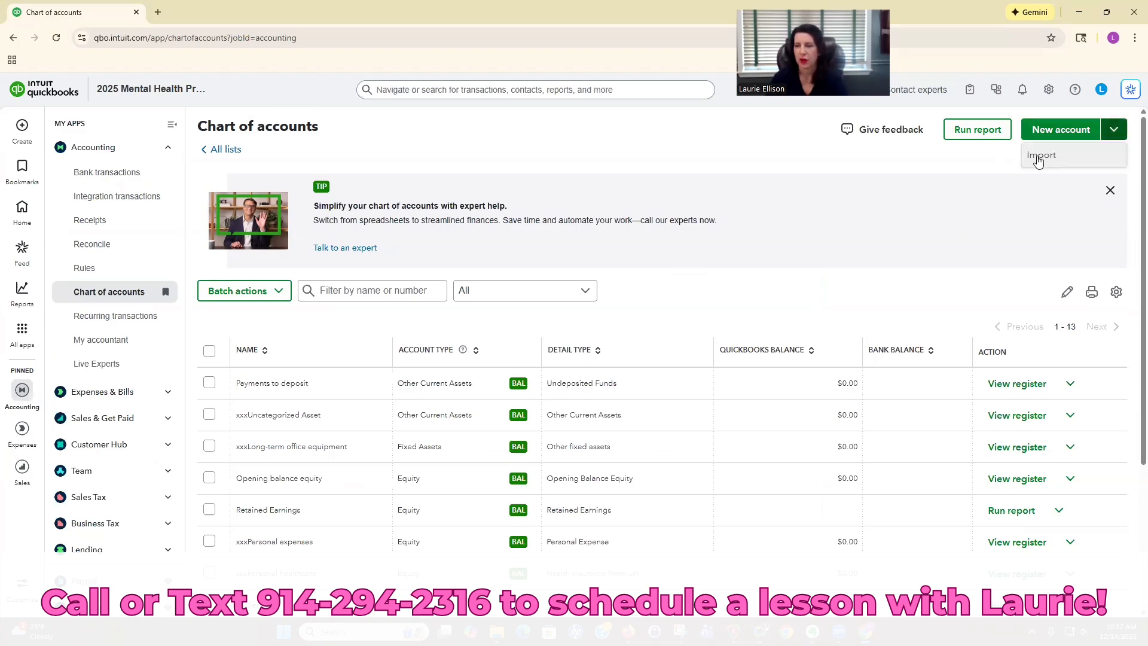
{"action": "left_click", "coordinate": [1038, 162]}
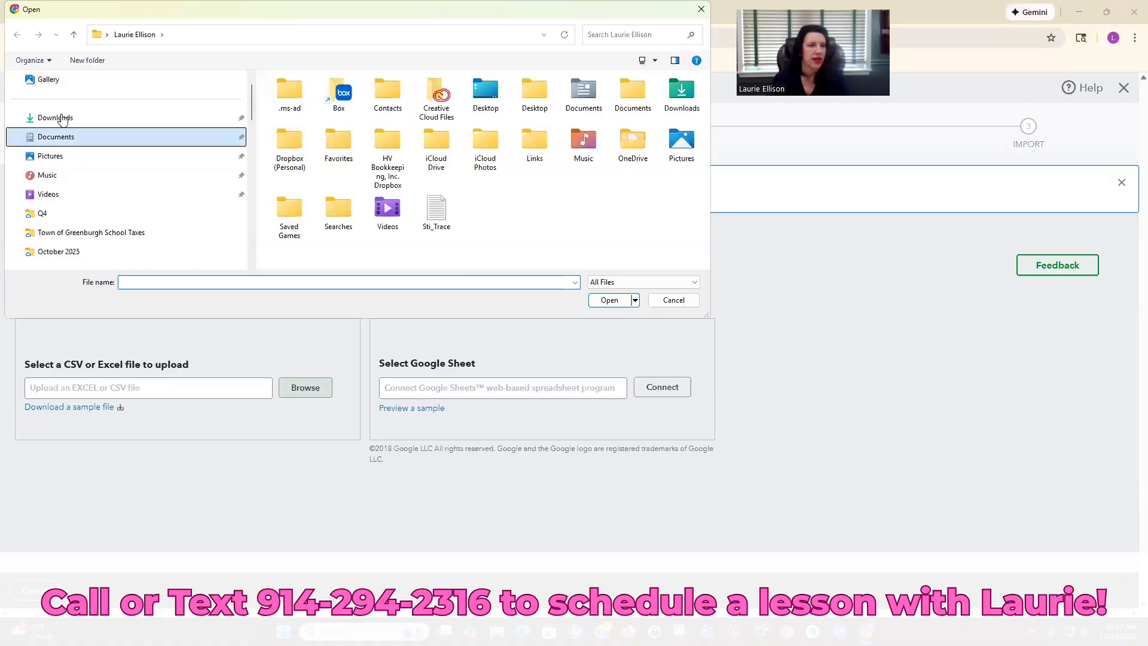
{"action": "left_click", "coordinate": [60, 118]}
{"action": "left_click", "coordinate": [332, 114]}
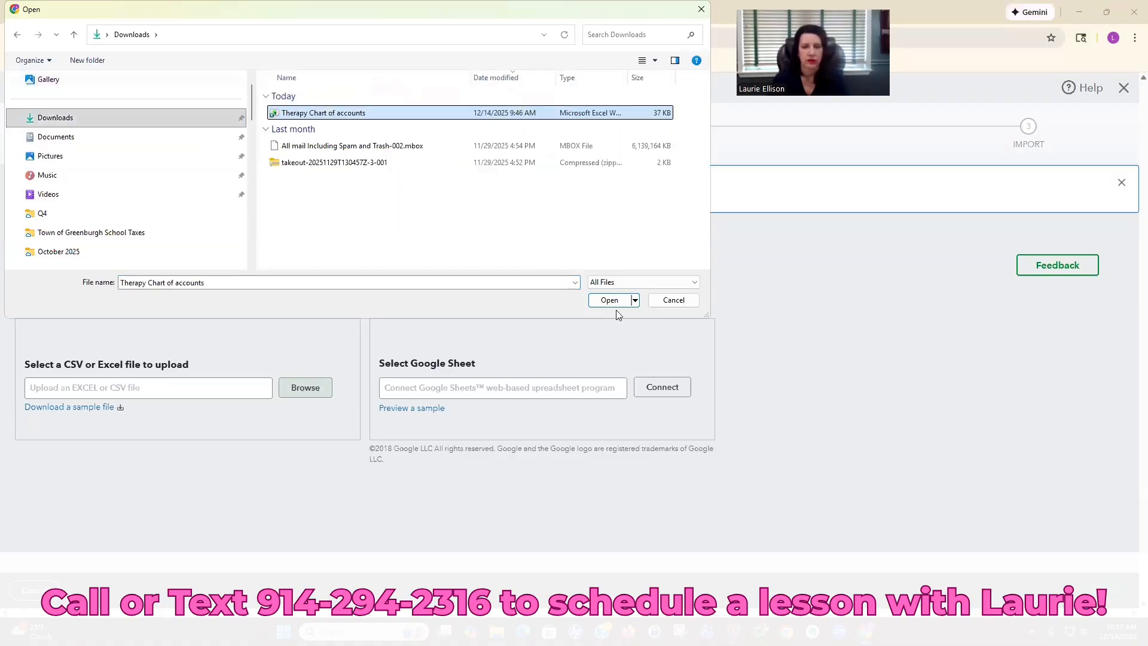
{"action": "left_click", "coordinate": [609, 300]}
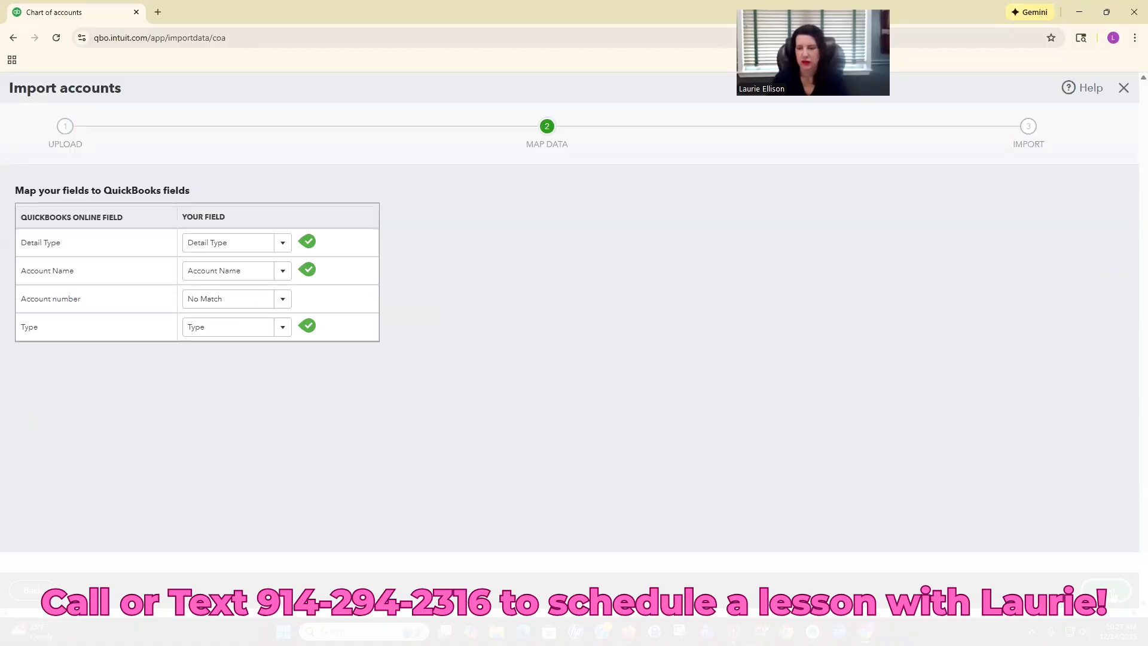
Step: Accept the field mapping for detail type, account name and type, review the account list and import all the accounts
{"action": "left_click", "coordinate": [1112, 594]}
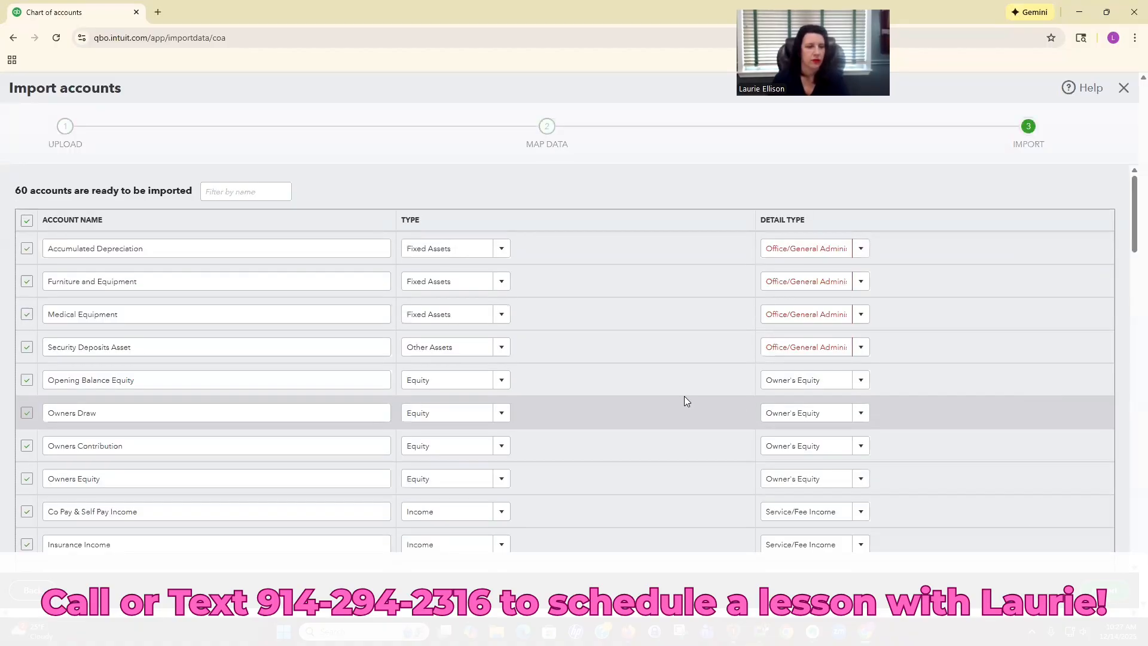
{"action": "scroll", "coordinate": [684, 396], "scroll_direction": "down", "scroll_amount": 2}
{"action": "scroll", "coordinate": [683, 399], "scroll_direction": "down", "scroll_amount": 3}
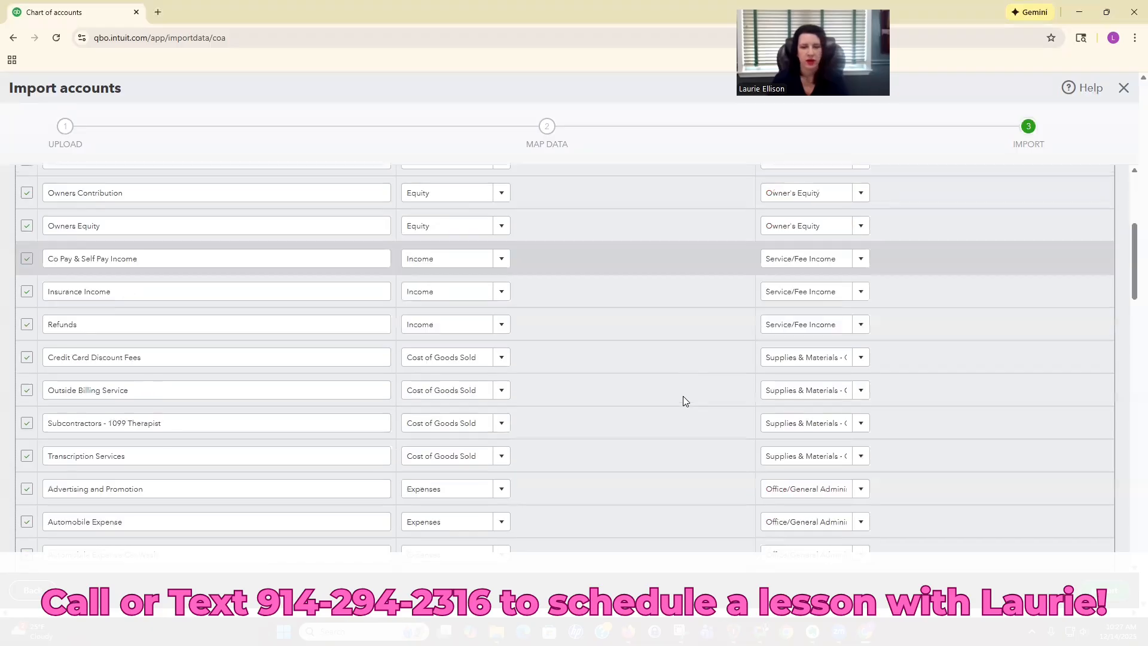
{"action": "scroll", "coordinate": [683, 396], "scroll_direction": "down", "scroll_amount": 4}
{"action": "scroll", "coordinate": [683, 396], "scroll_direction": "down", "scroll_amount": 6}
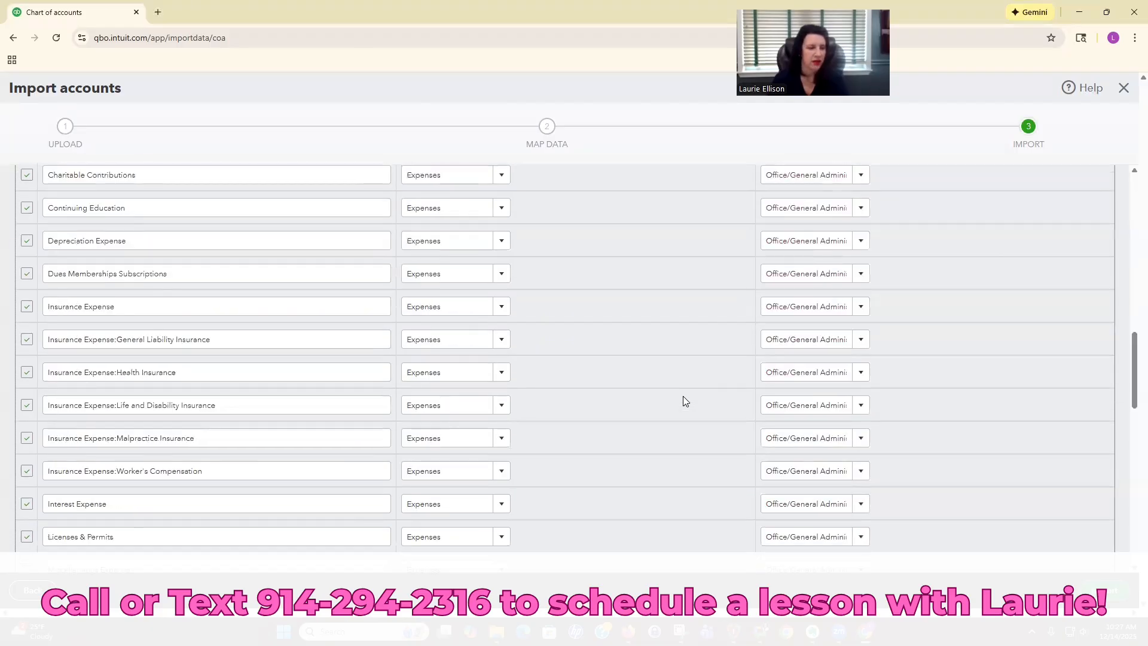
{"action": "scroll", "coordinate": [683, 396], "scroll_direction": "down", "scroll_amount": 8}
{"action": "scroll", "coordinate": [636, 544], "scroll_direction": "down", "scroll_amount": 4}
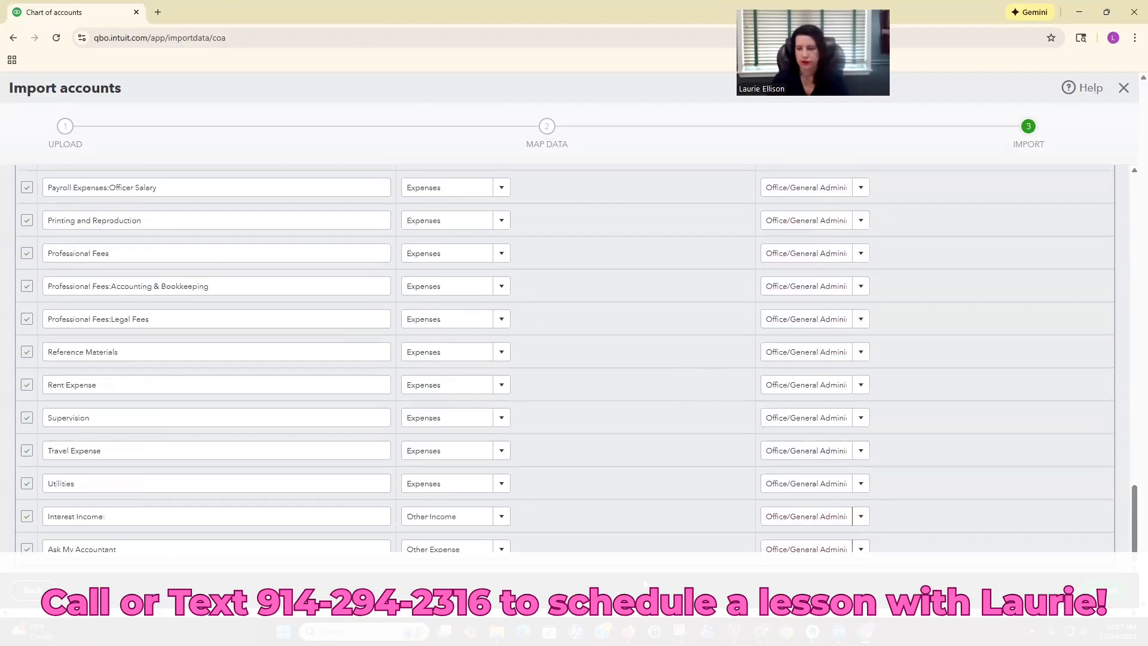
{"action": "left_click", "coordinate": [1113, 591]}
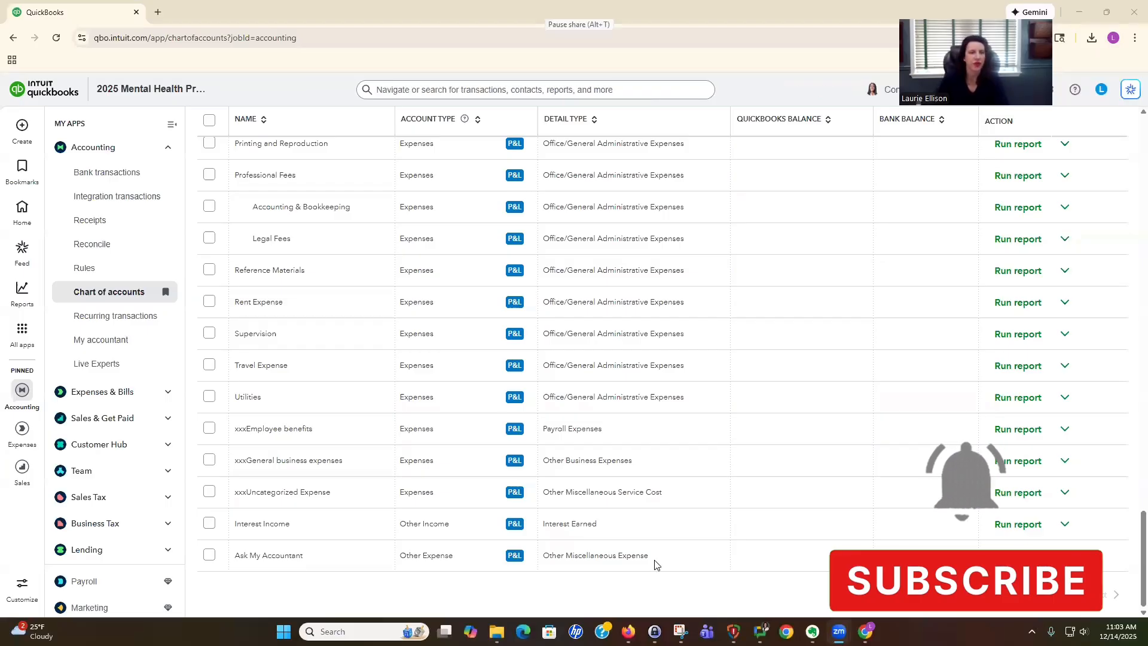
{"action": "scroll", "coordinate": [658, 556], "scroll_direction": "up", "scroll_amount": 3}
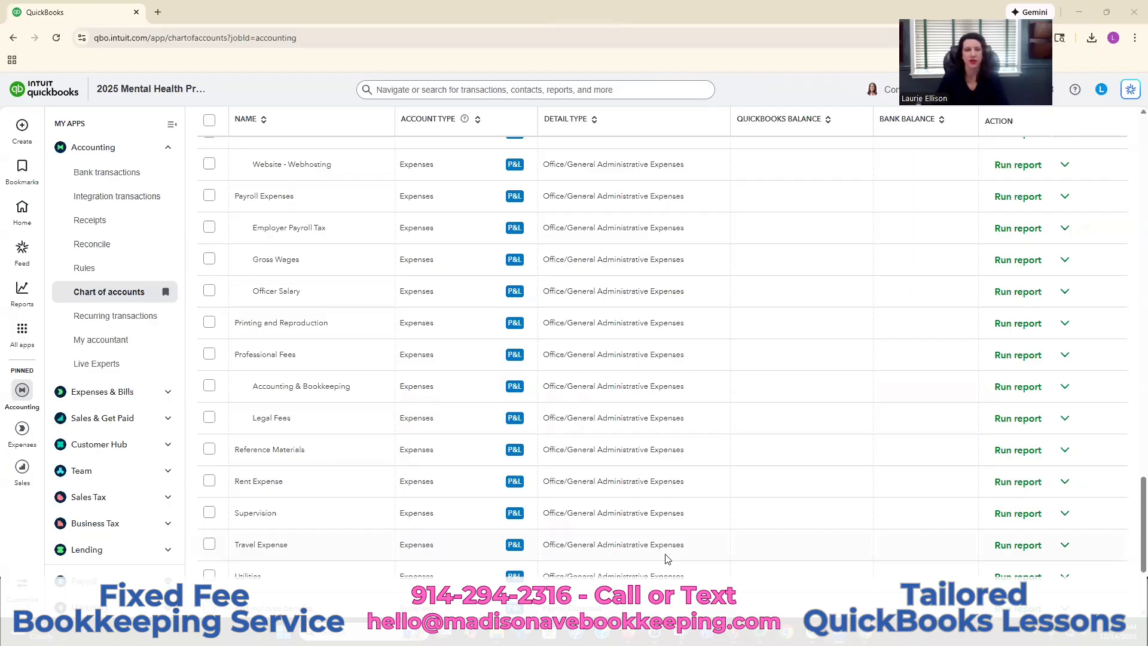
{"action": "scroll", "coordinate": [614, 537], "scroll_direction": "up", "scroll_amount": 1}
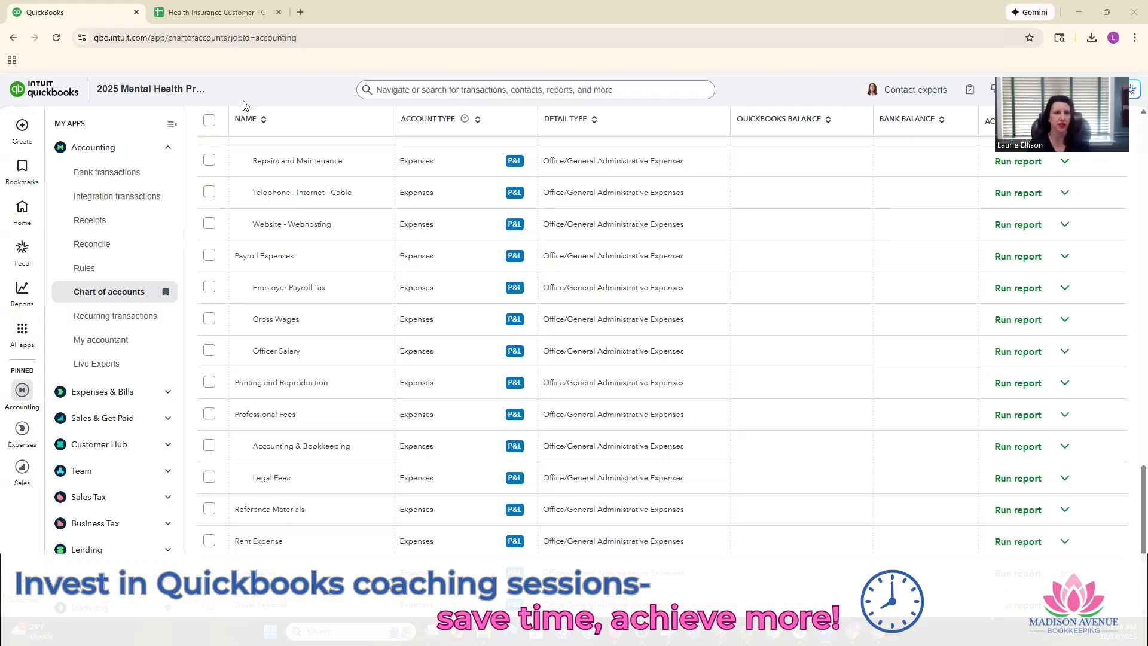
Step: Switch to the Health Insurance Customer sheet in Google Sheets and add "Stripe Credit Card Deposit" in cell A23, below Oscar Health
{"action": "left_click", "coordinate": [205, 13]}
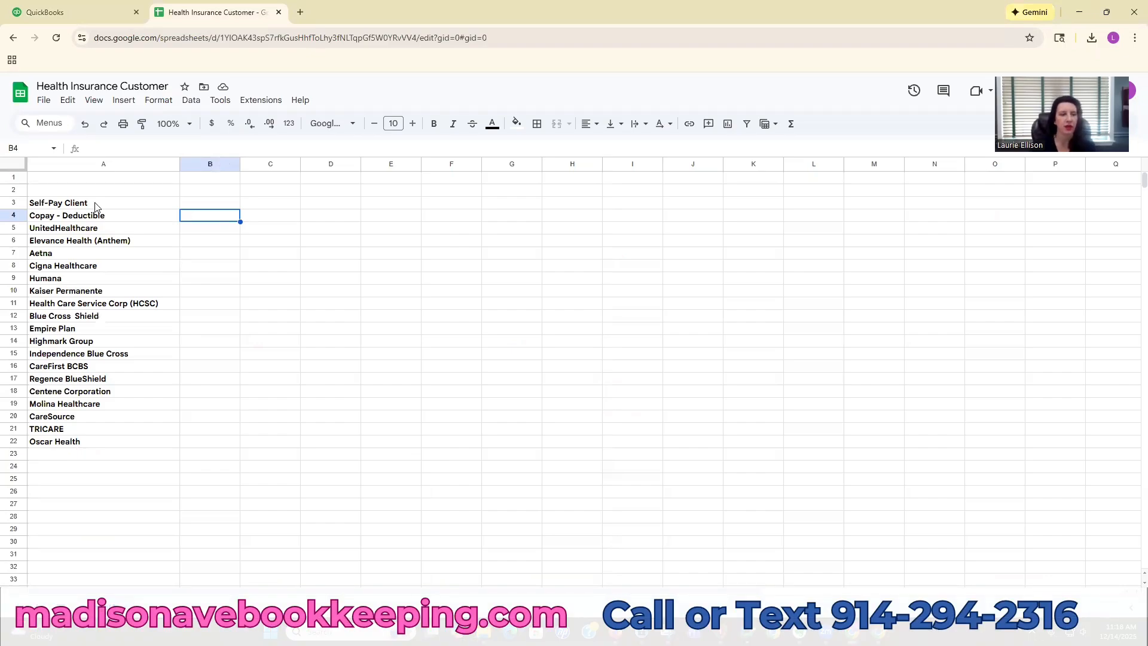
{"action": "key", "text": "Up"}
{"action": "key", "text": "Left"}
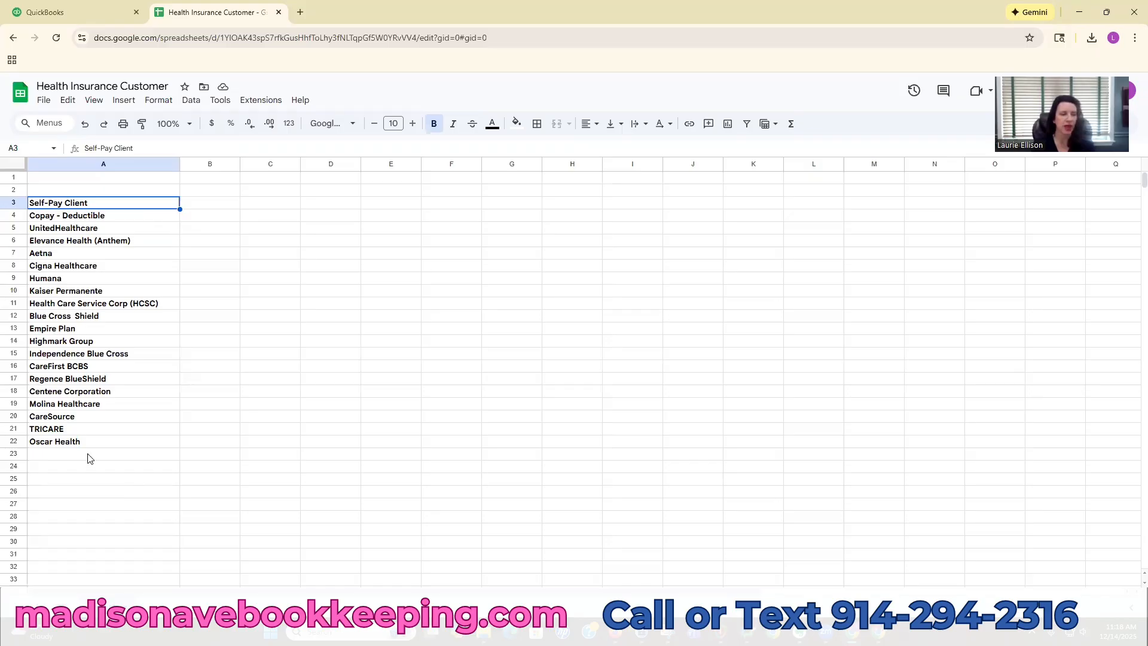
{"action": "key", "text": "ctrl+Down"}
{"action": "key", "text": "Down"}
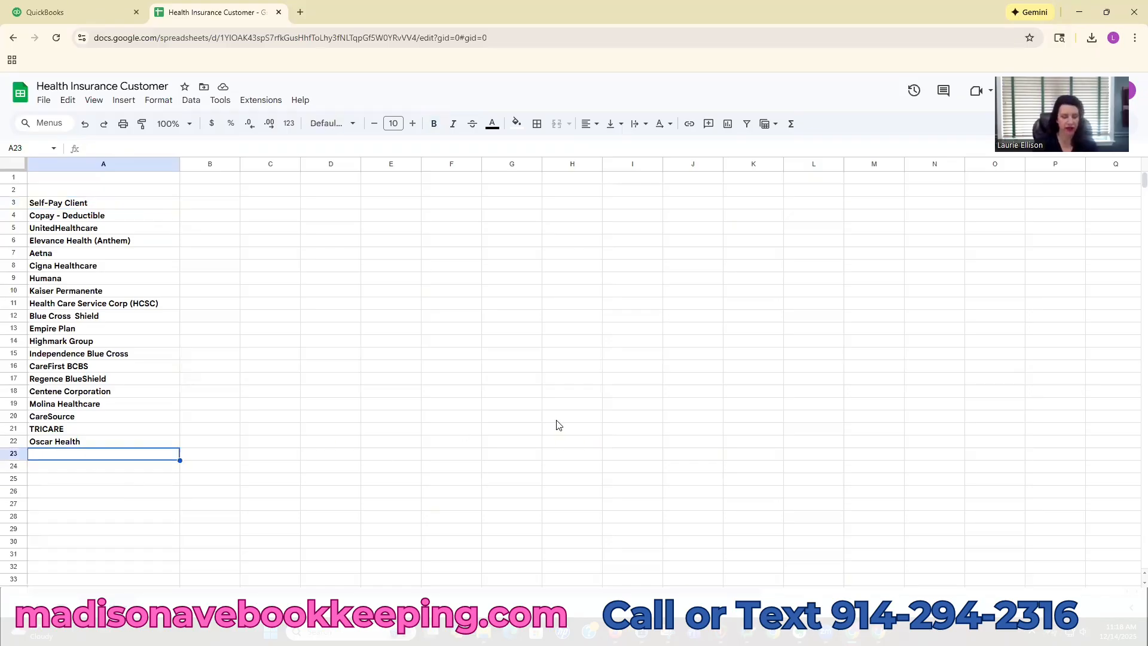
{"action": "type", "text": "Stripe "}
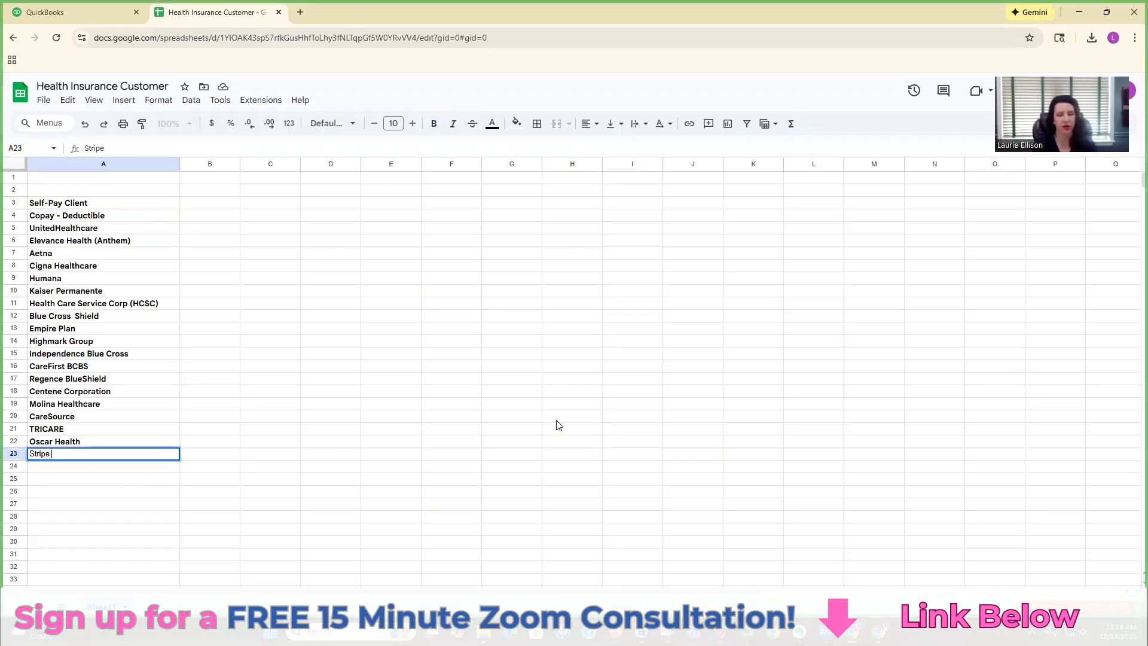
{"action": "type", "text": "Credit C"}
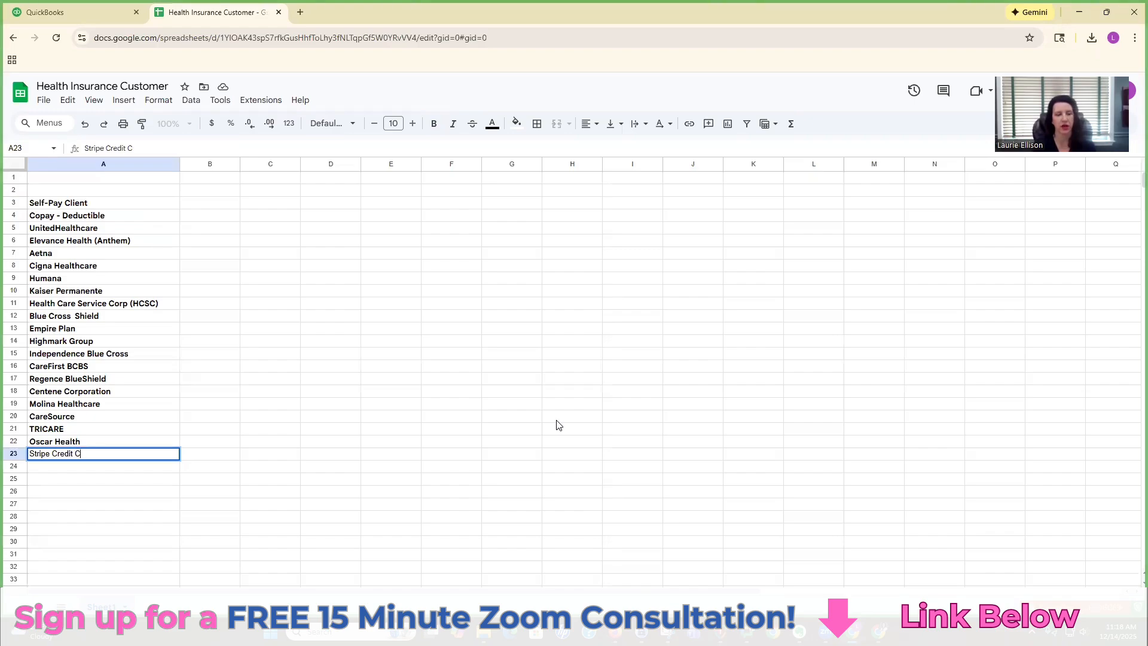
{"action": "type", "text": "ard Deposit"}
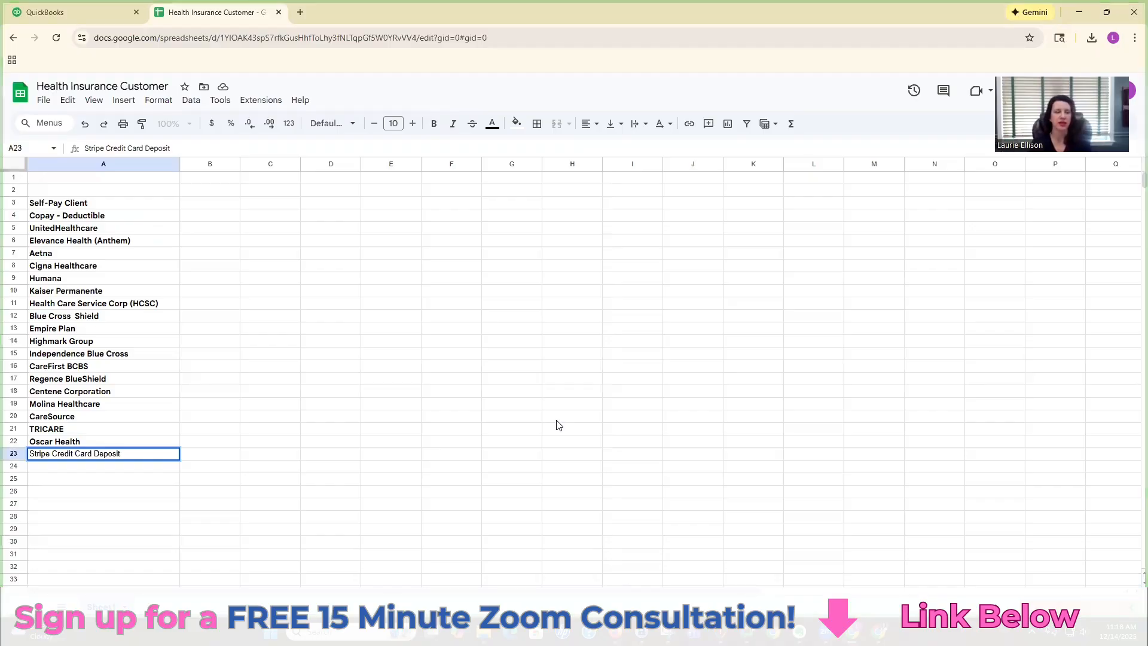
{"action": "left_click", "coordinate": [556, 420]}
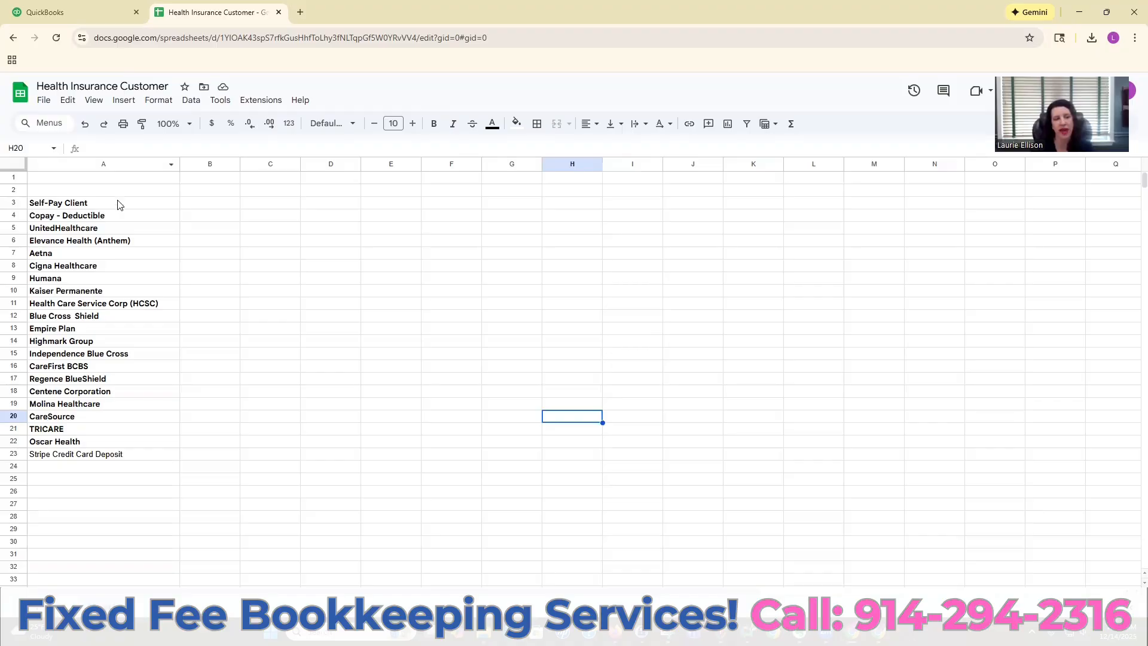
{"action": "left_click", "coordinate": [126, 217]}
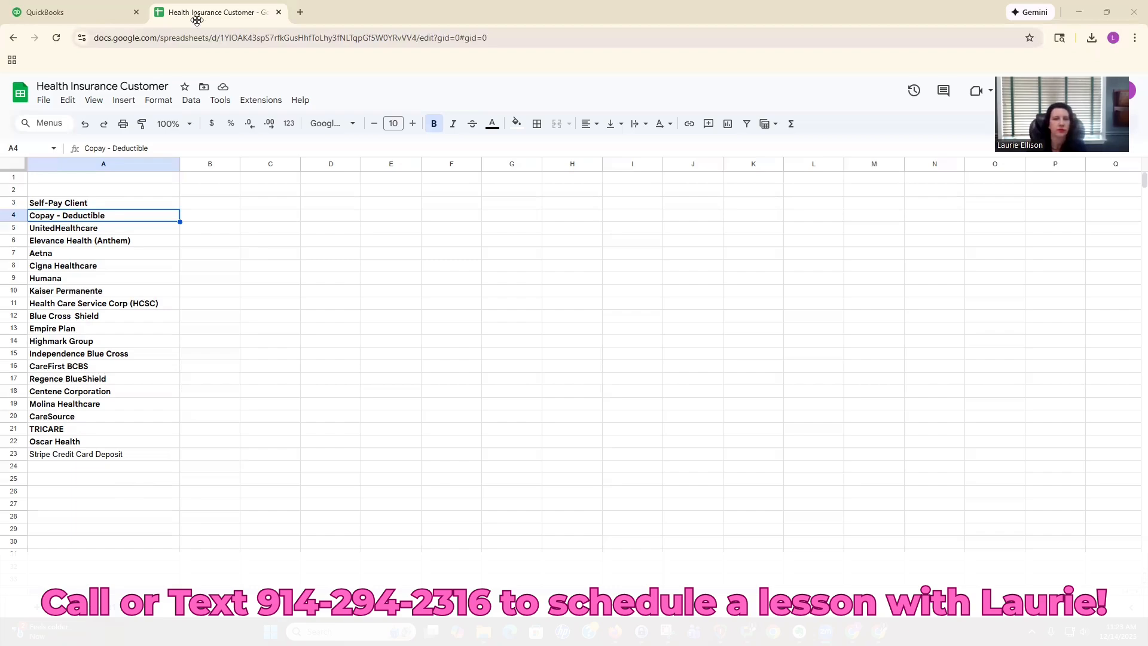
Step: Download the Health Insurance Customer sheet as a comma-separated values (.csv) file and switch back to QuickBooks
{"action": "left_click", "coordinate": [47, 103]}
{"action": "mouse_move", "coordinate": [126, 245]}
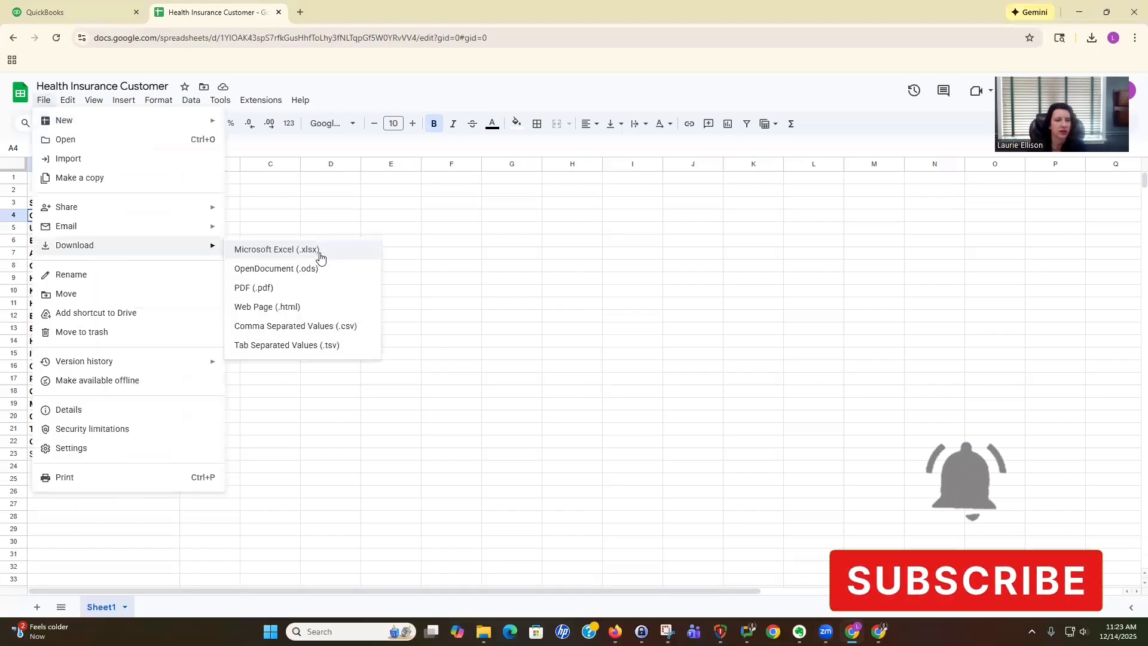
{"action": "left_click", "coordinate": [336, 327]}
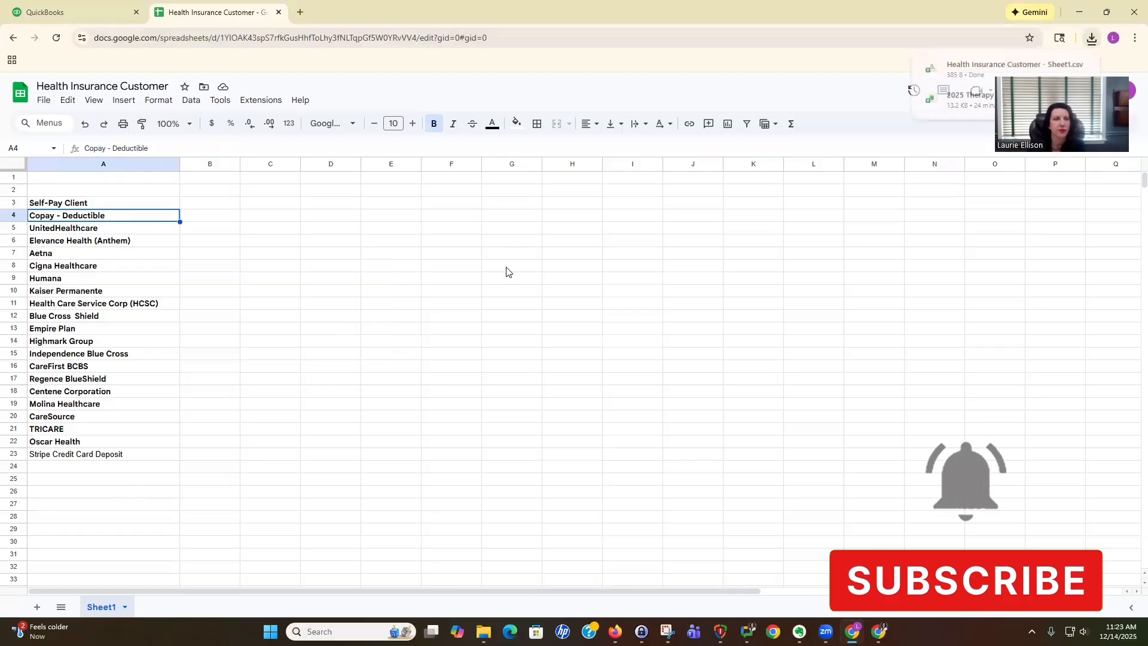
{"action": "left_click", "coordinate": [60, 7]}
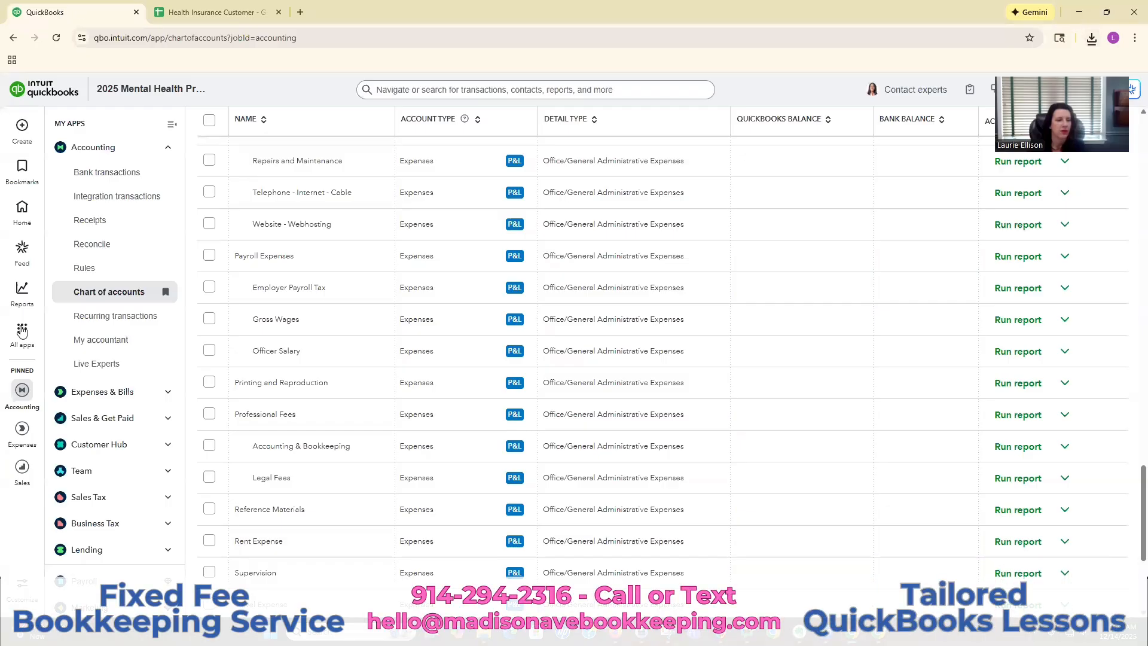
Step: Open the Customers list in the Customer Hub and start importing customers
{"action": "mouse_move", "coordinate": [27, 397]}
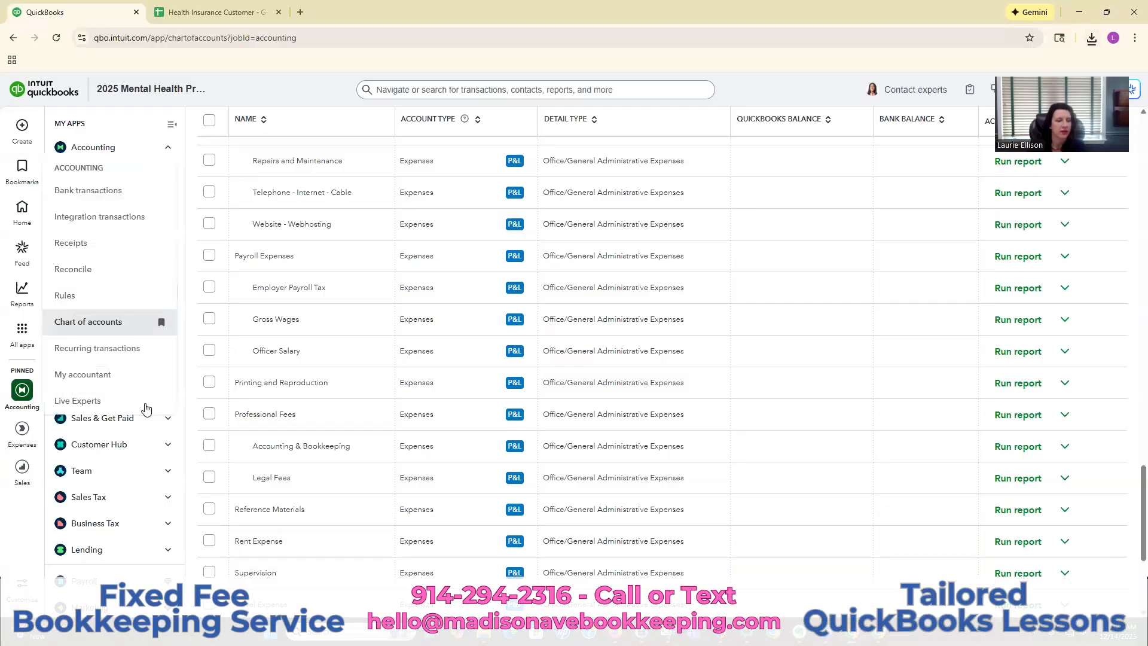
{"action": "left_click", "coordinate": [156, 448]}
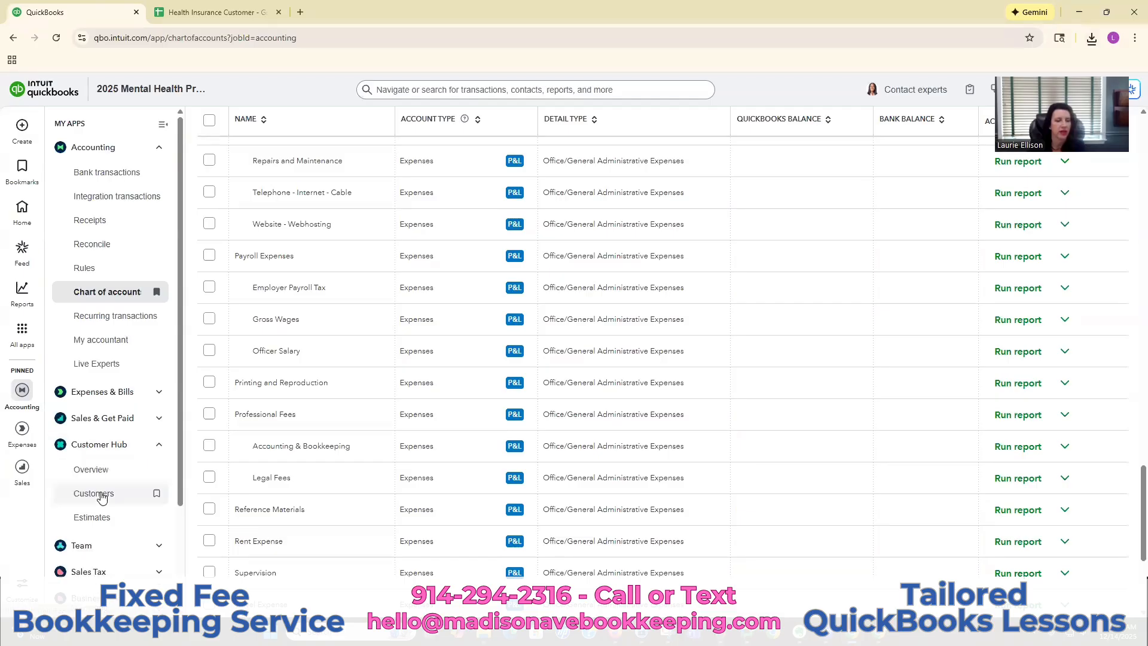
{"action": "left_click", "coordinate": [102, 496]}
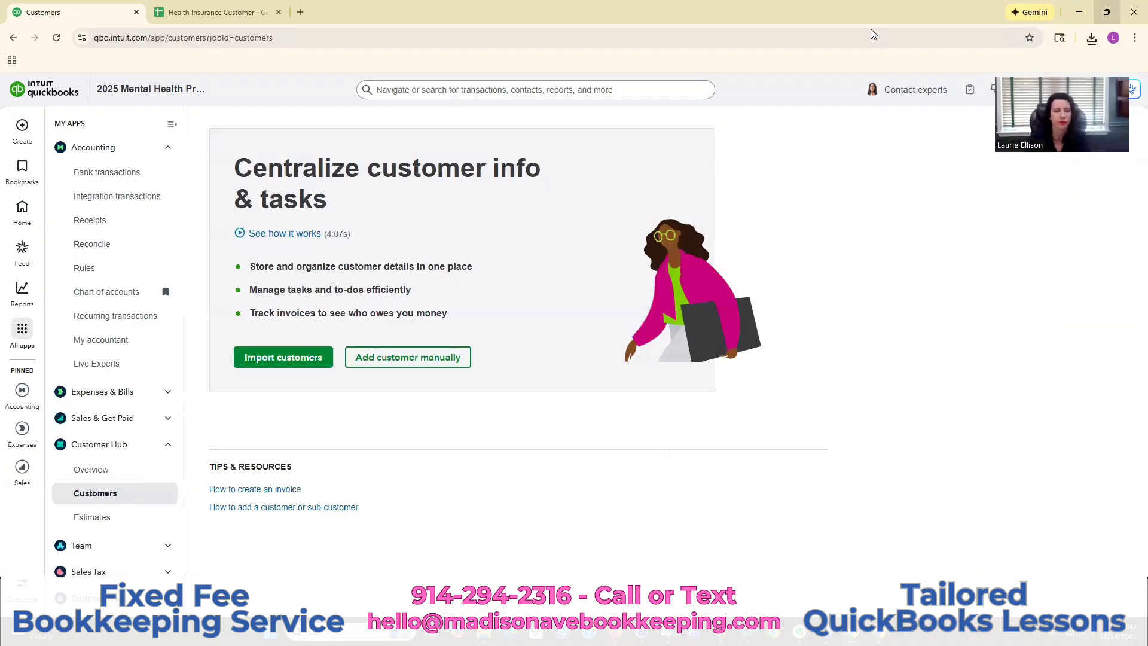
{"action": "left_click", "coordinate": [287, 359]}
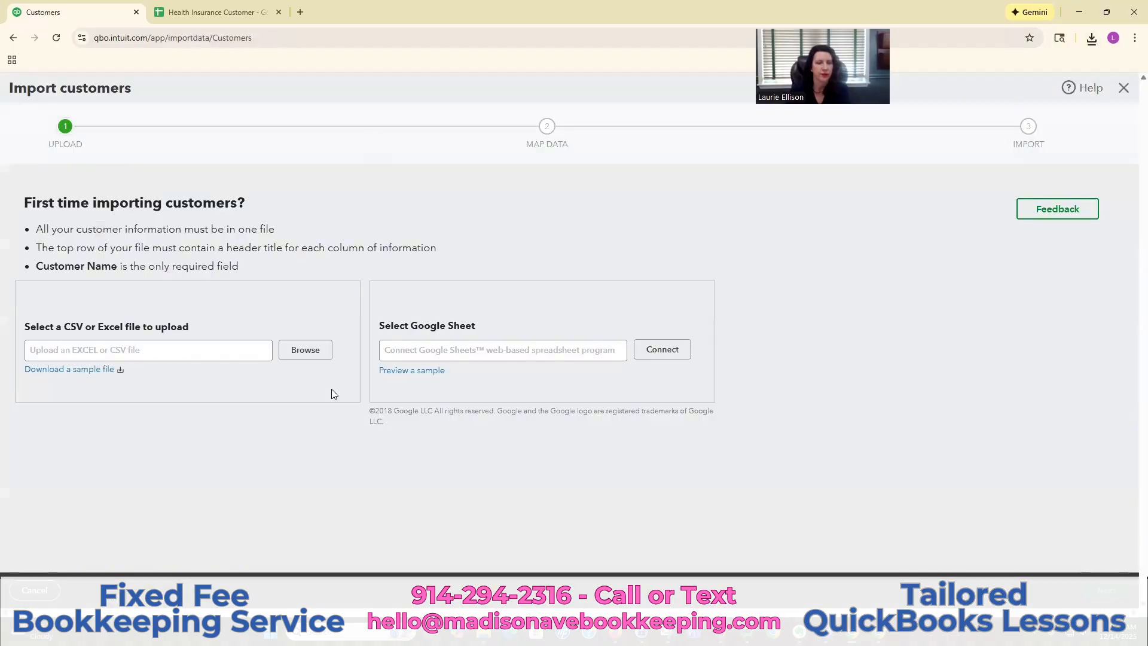
Step: Upload the Health Insurance Customer - Sheet1 file from Downloads and check how its fields map to the customer fields
{"action": "left_click", "coordinate": [306, 351]}
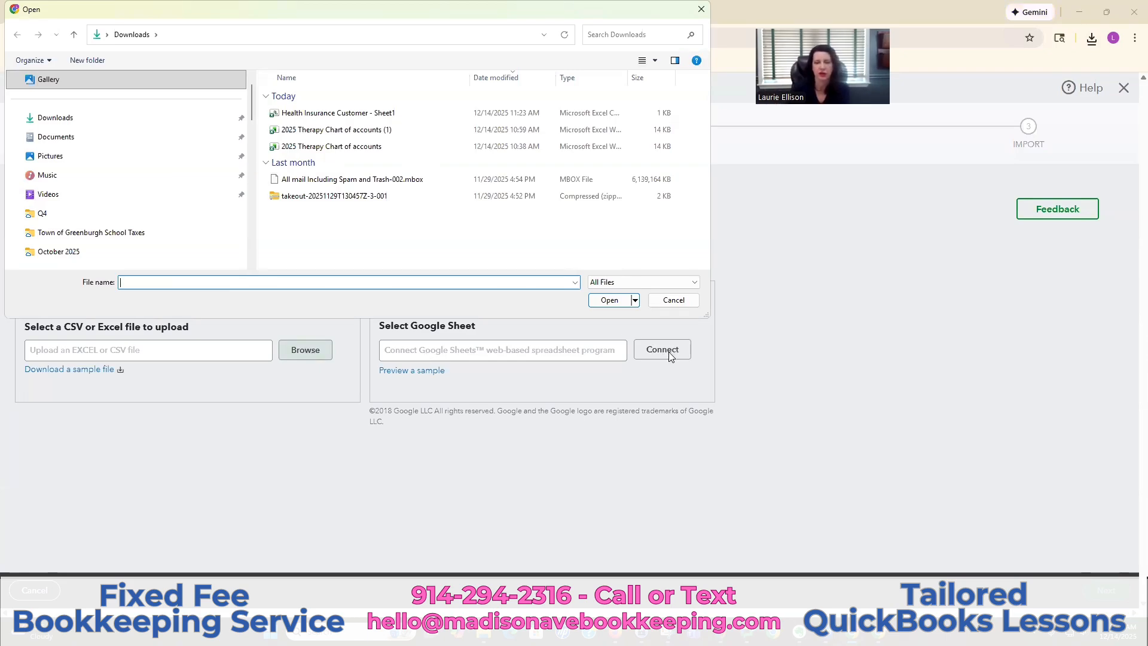
{"action": "left_click", "coordinate": [362, 114]}
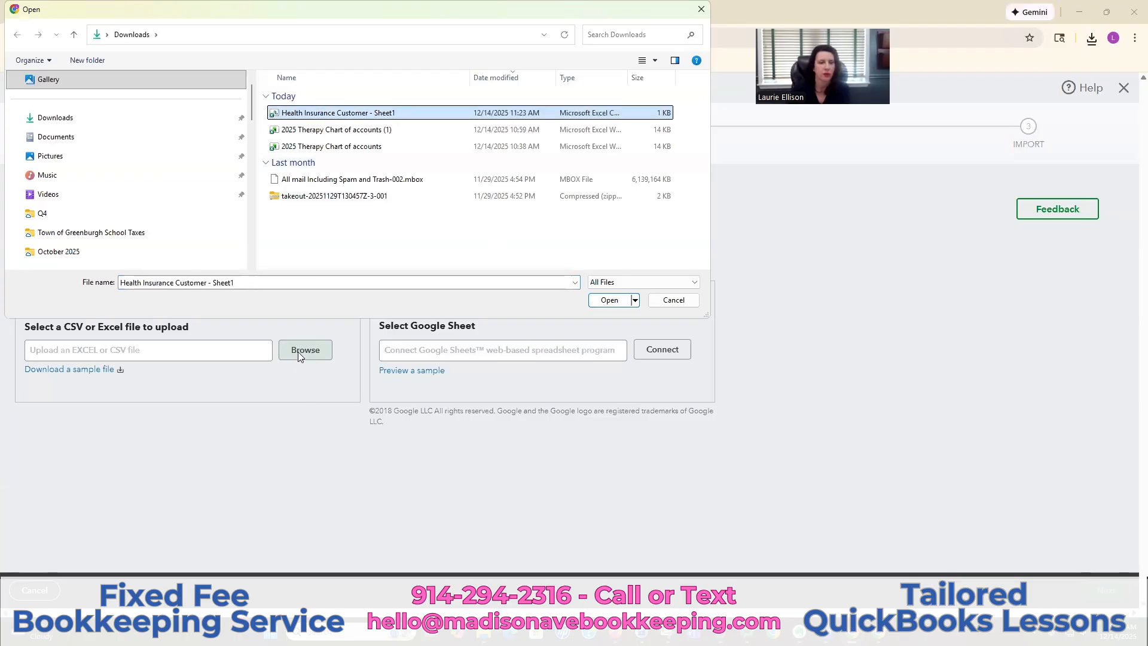
{"action": "key", "text": "Return"}
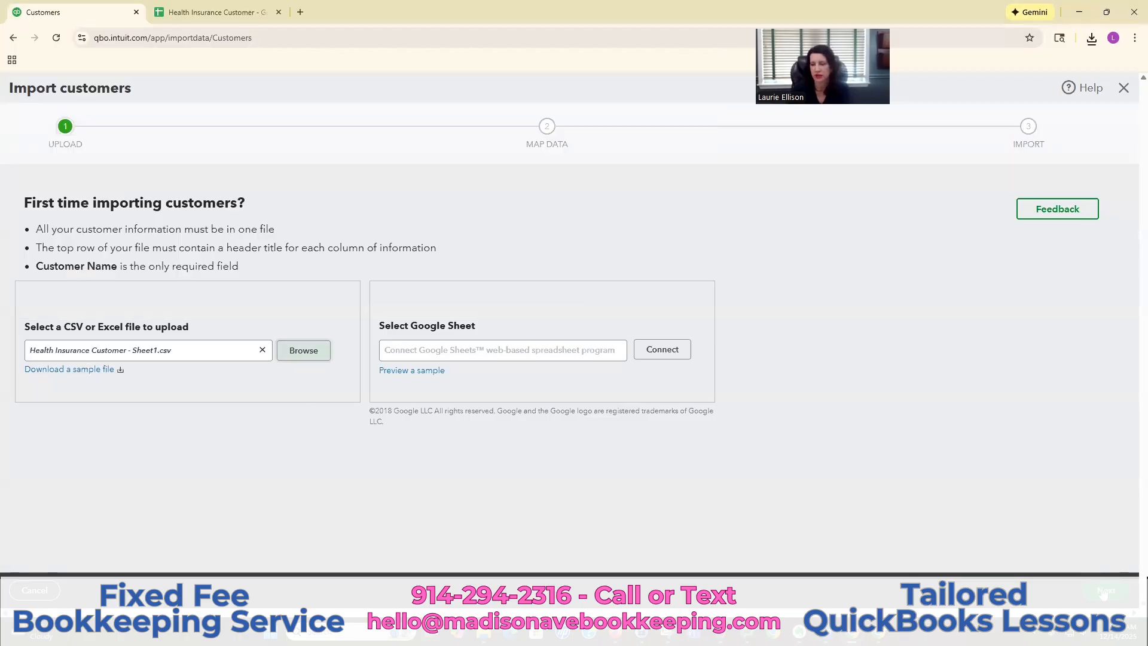
{"action": "left_click", "coordinate": [1106, 590]}
{"action": "scroll", "coordinate": [483, 385], "scroll_direction": "down", "scroll_amount": 1}
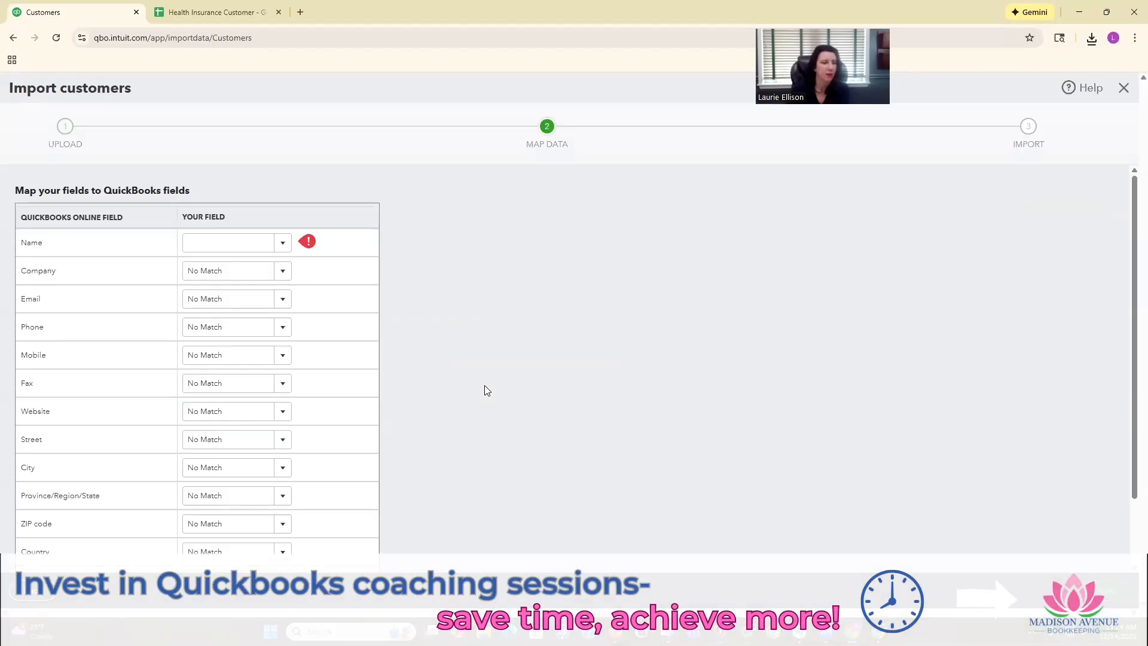
{"action": "scroll", "coordinate": [484, 389], "scroll_direction": "down", "scroll_amount": 2}
{"action": "scroll", "coordinate": [131, 259], "scroll_direction": "up", "scroll_amount": 2}
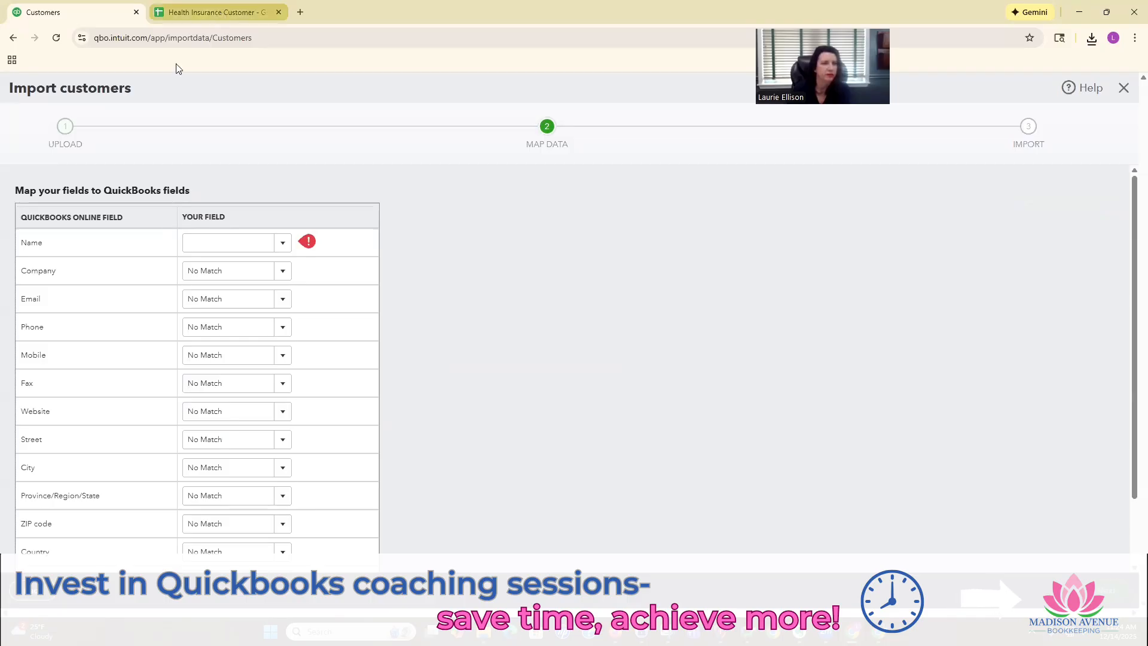
Step: Switch to the Health Insurance Customer sheet in Google Sheets and enter the column header "Name" in cell A1
{"action": "left_click", "coordinate": [218, 12]}
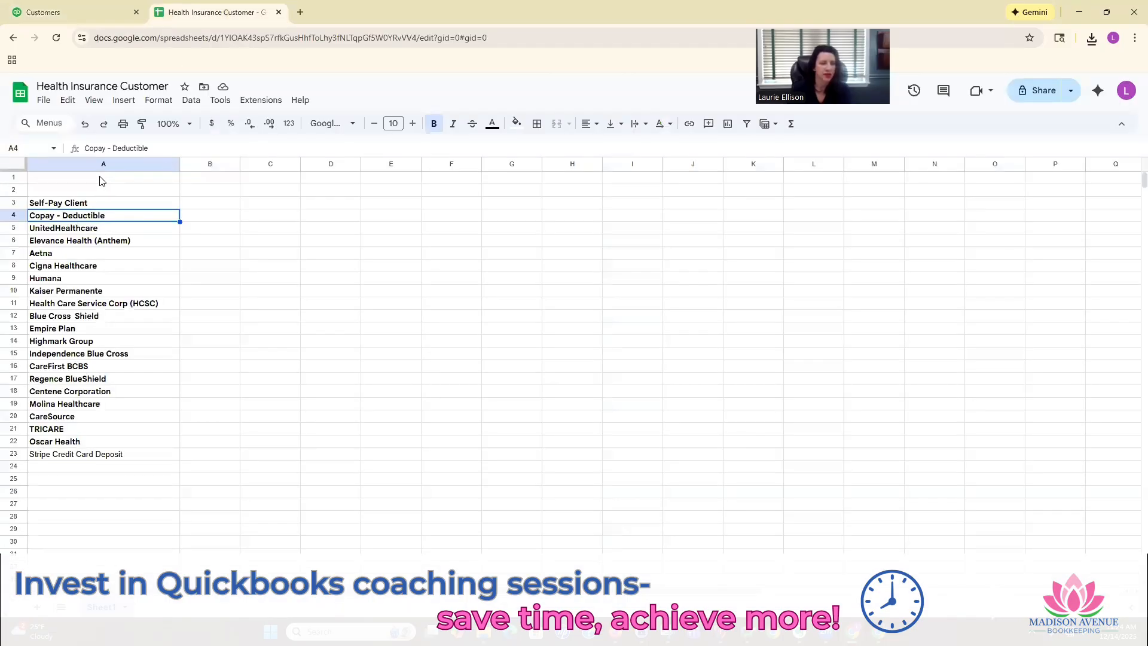
{"action": "left_click", "coordinate": [101, 176]}
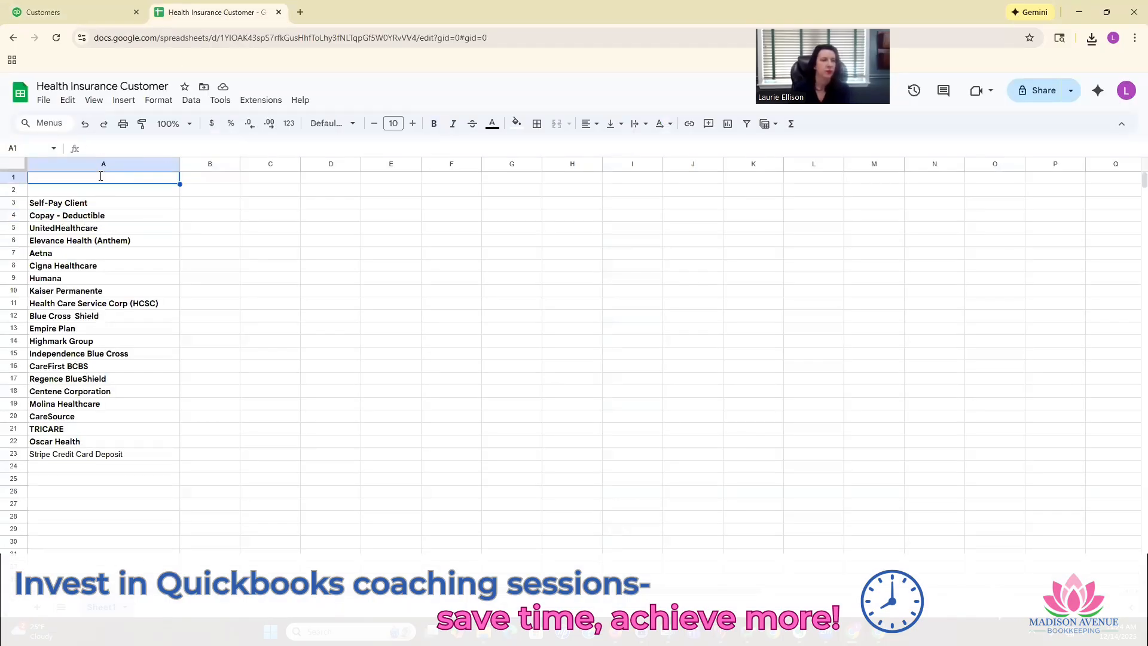
{"action": "type", "text": "Name"}
{"action": "left_click", "coordinate": [269, 241]}
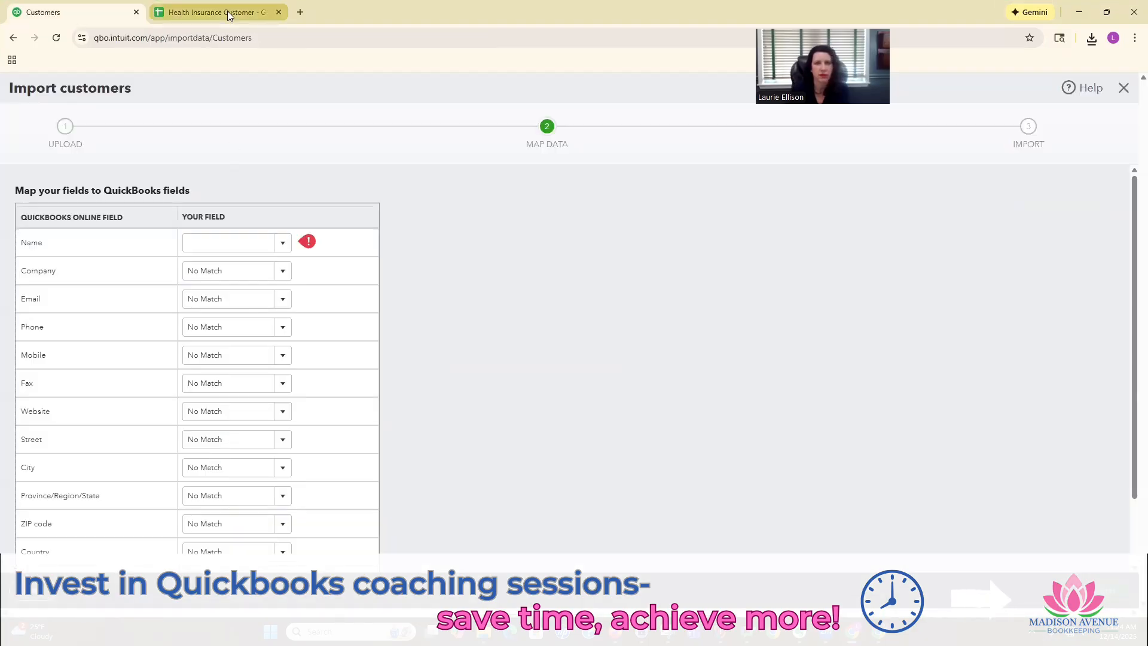
{"action": "left_click", "coordinate": [228, 11]}
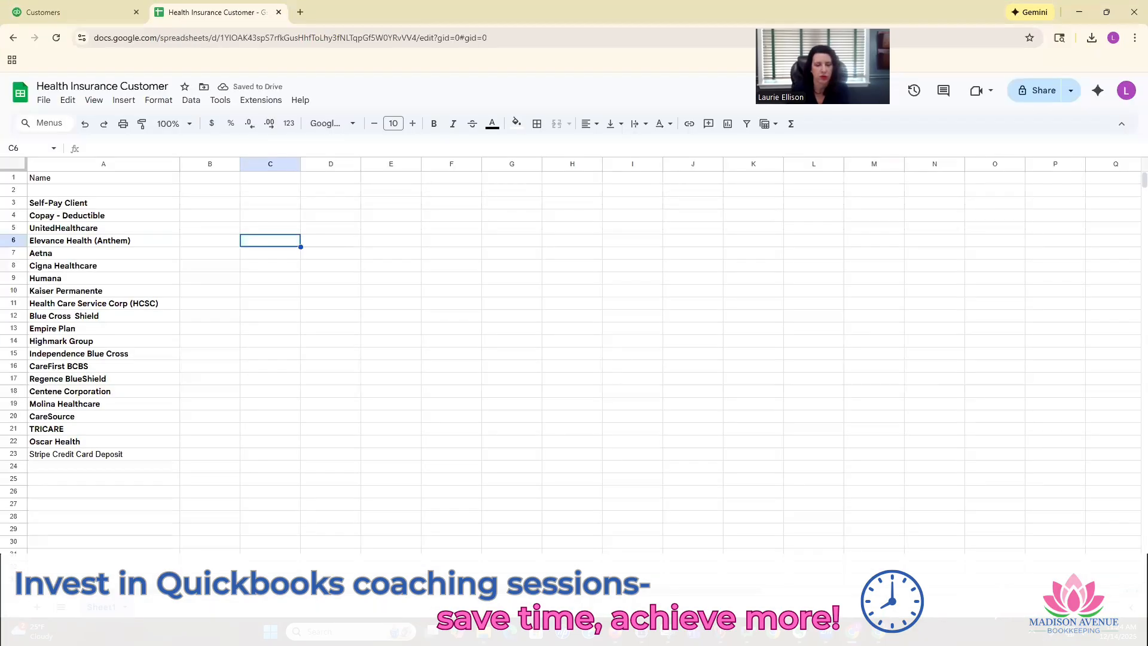
Step: In File Explorer, delete the Health Insurance Customer - Sheet1 and 2025 Therapy Chart of accounts files from Downloads
{"action": "mouse_move", "coordinate": [483, 632]}
{"action": "left_click", "coordinate": [549, 565]}
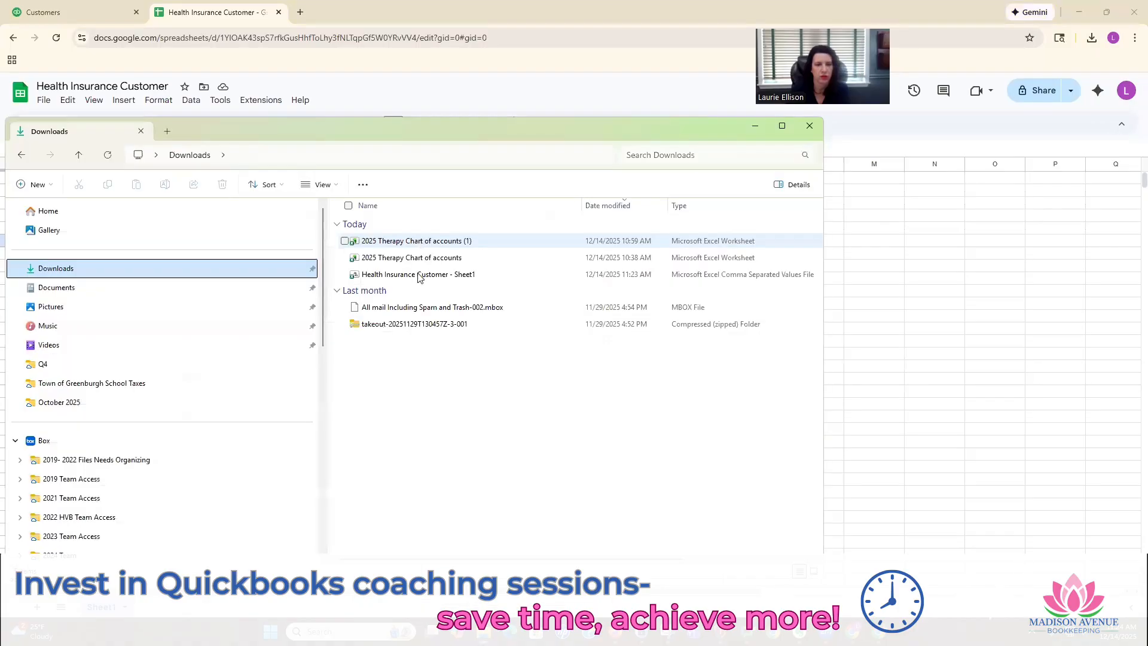
{"action": "left_click", "coordinate": [418, 275]}
{"action": "left_click", "coordinate": [419, 258], "text": "ctrl"}
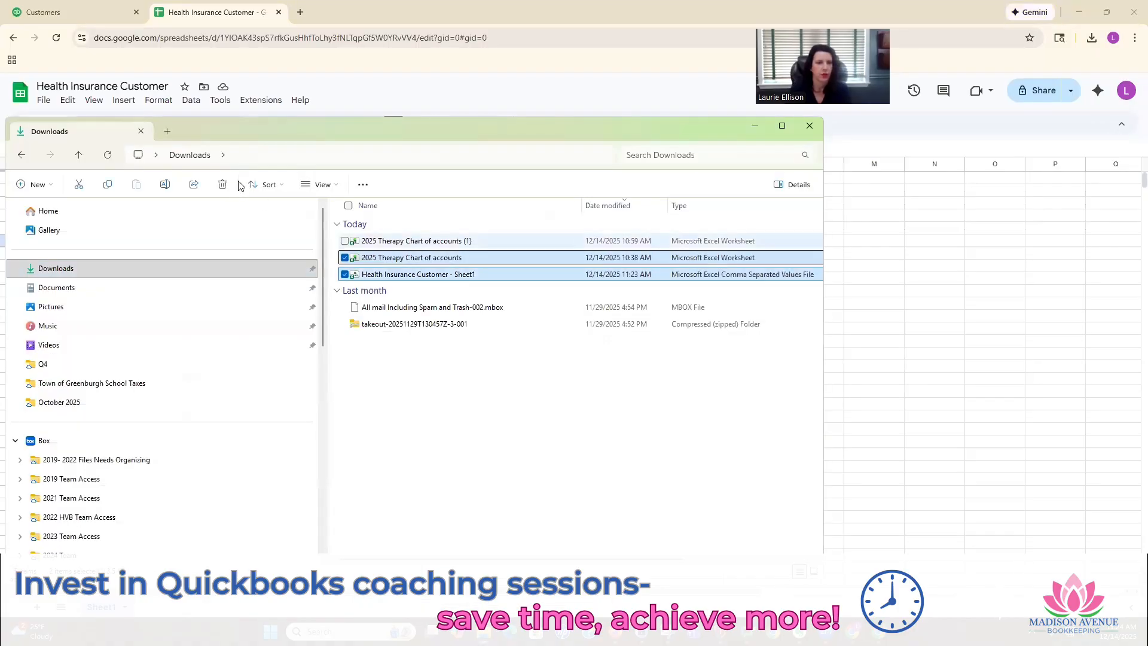
{"action": "key", "text": "Delete"}
{"action": "left_click", "coordinate": [754, 126]}
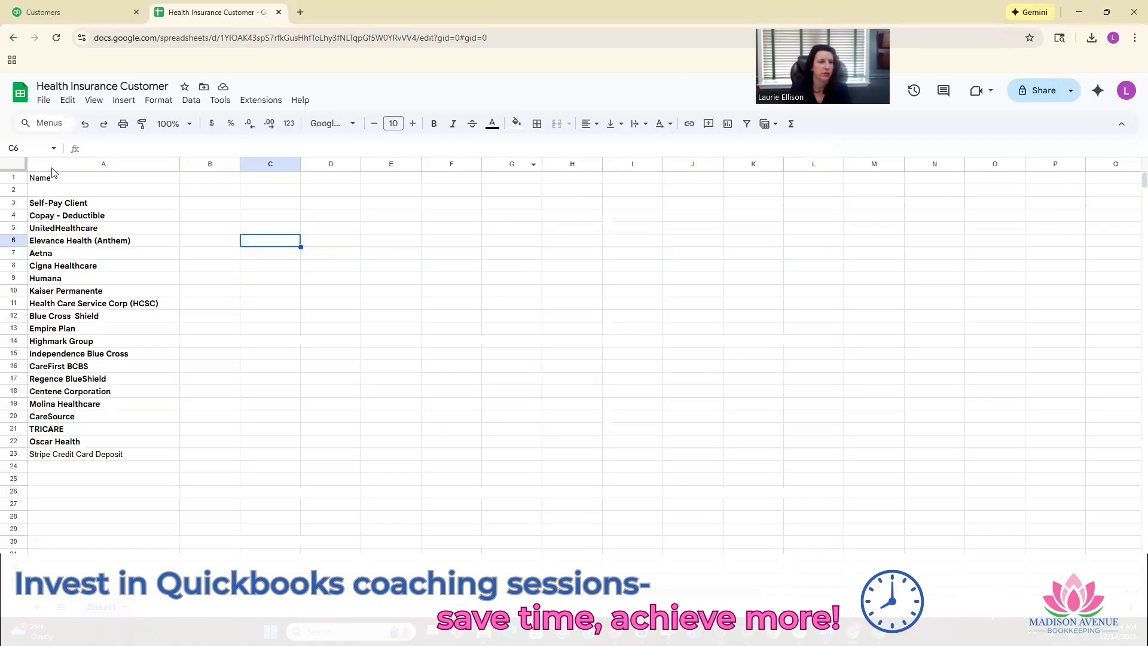
Step: Download the Health Insurance Customer sheet with its Name header as a comma-separated values (.csv) file and switch back to QuickBooks
{"action": "key", "text": "Right"}
{"action": "key", "text": "Right"}
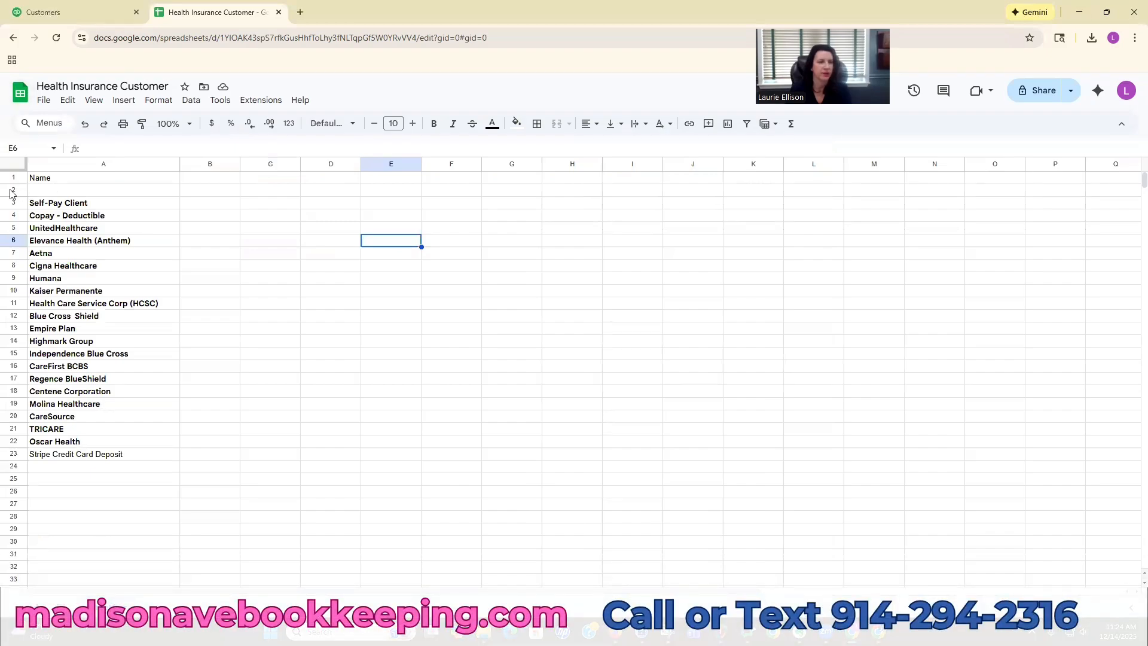
{"action": "left_click", "coordinate": [45, 101]}
{"action": "mouse_move", "coordinate": [77, 245]}
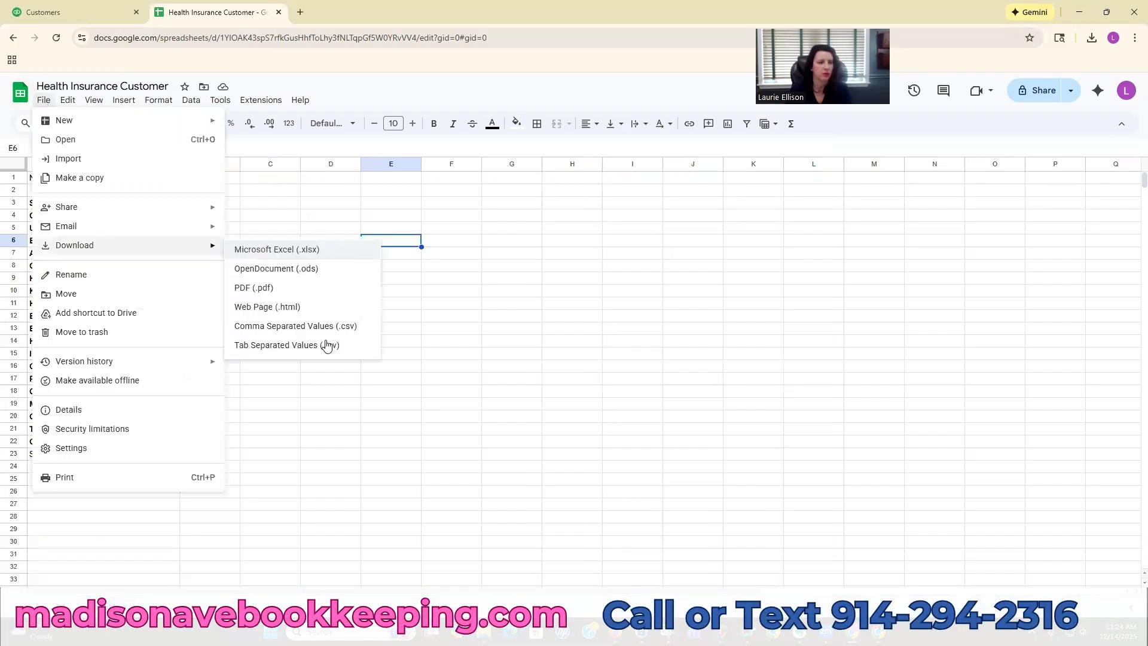
{"action": "left_click", "coordinate": [317, 326]}
{"action": "left_click", "coordinate": [102, 12]}
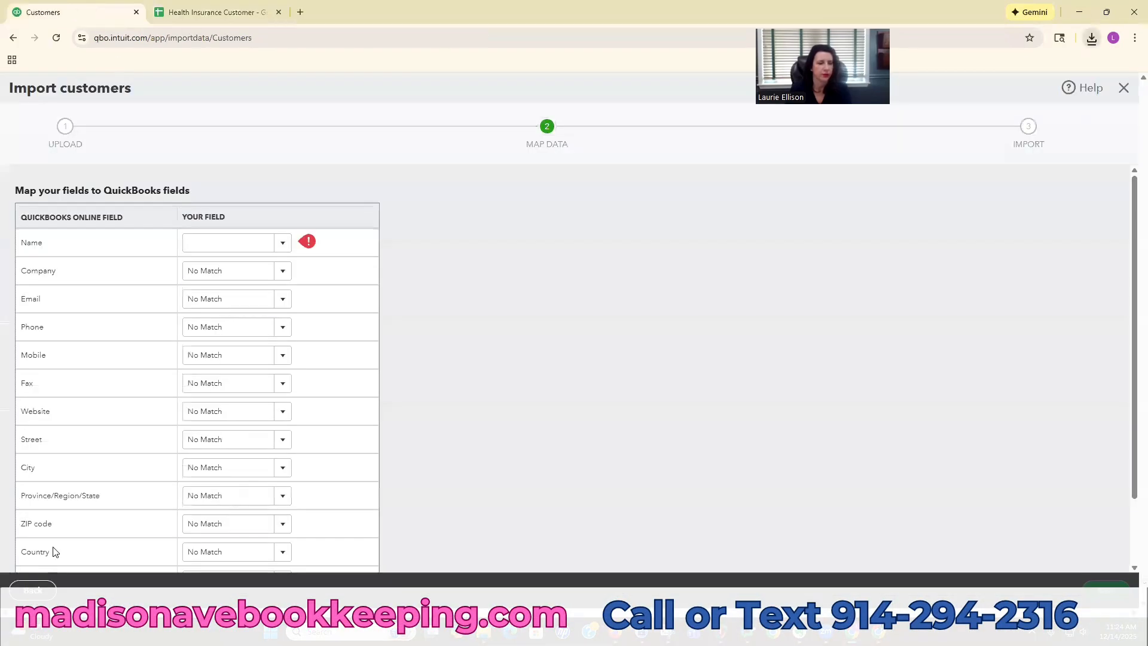
Step: Return to the upload stage, choose the newly downloaded Health Insurance Customer - Sheet1 CSV file and continue to the field mapping
{"action": "left_click", "coordinate": [33, 590]}
{"action": "left_click", "coordinate": [304, 351]}
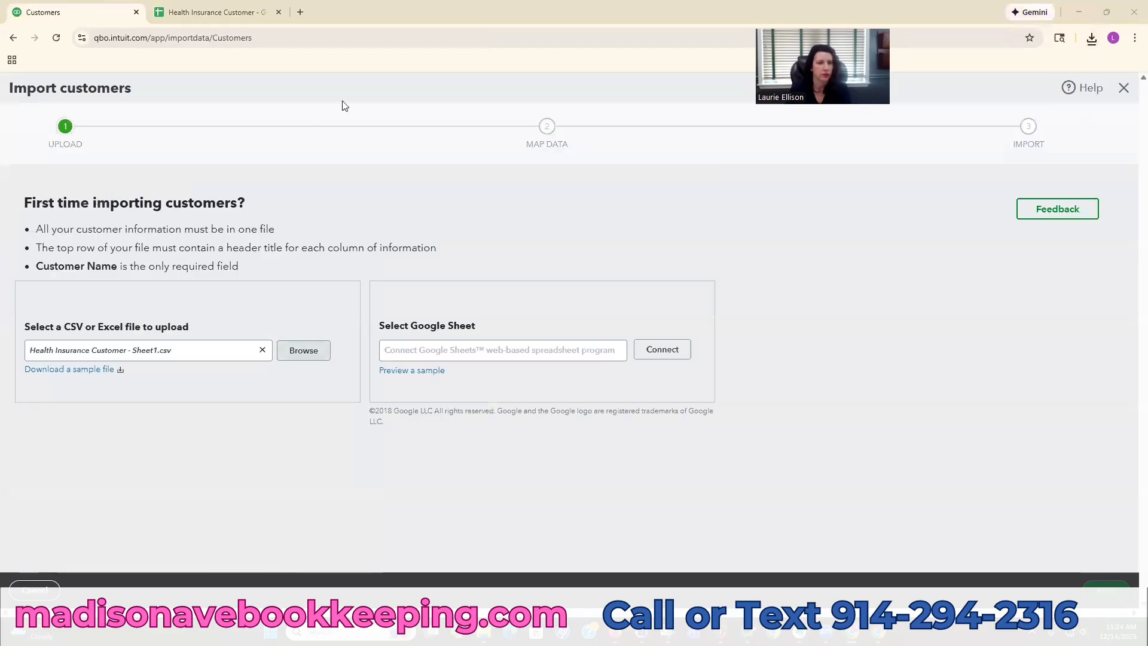
{"action": "left_click", "coordinate": [340, 112]}
{"action": "left_click", "coordinate": [605, 300]}
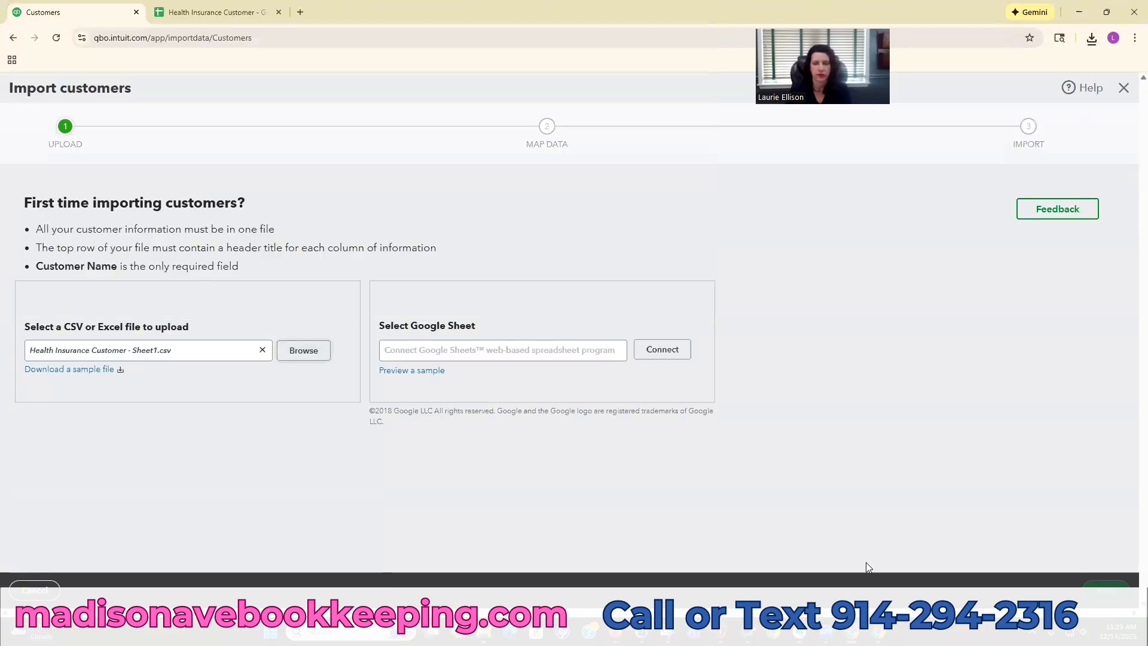
{"action": "left_click", "coordinate": [1111, 595]}
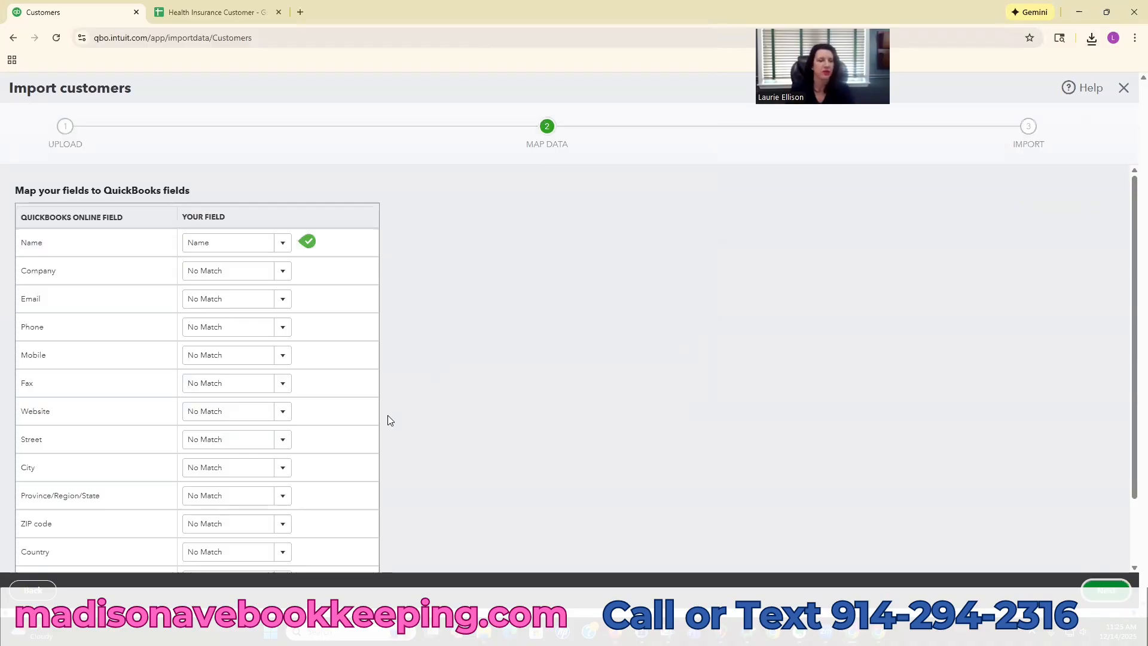
Step: Accept the Name field mapping, review the customer list and import all the customers
{"action": "scroll", "coordinate": [383, 422], "scroll_direction": "down", "scroll_amount": 2}
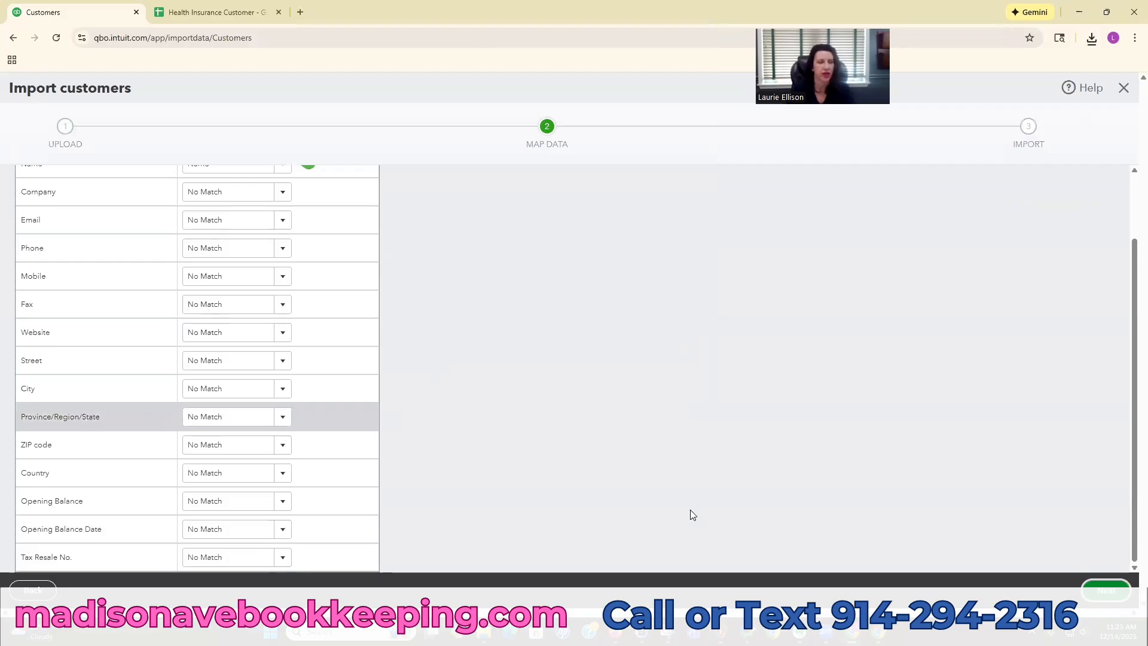
{"action": "left_click", "coordinate": [1107, 592]}
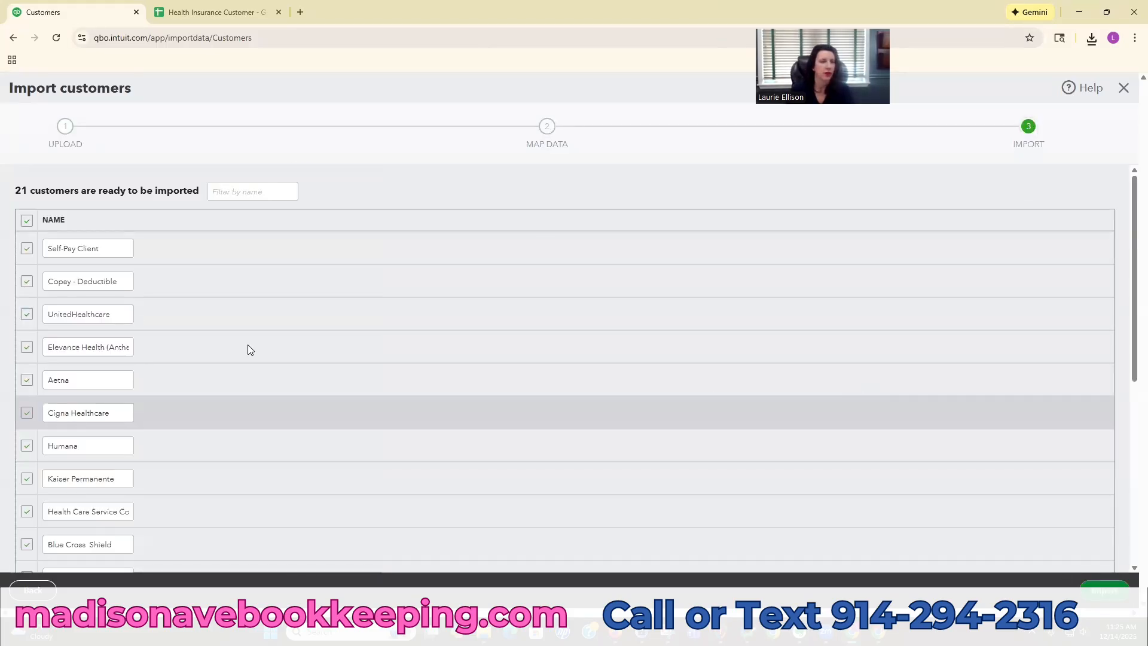
{"action": "scroll", "coordinate": [199, 359], "scroll_direction": "down", "scroll_amount": 6}
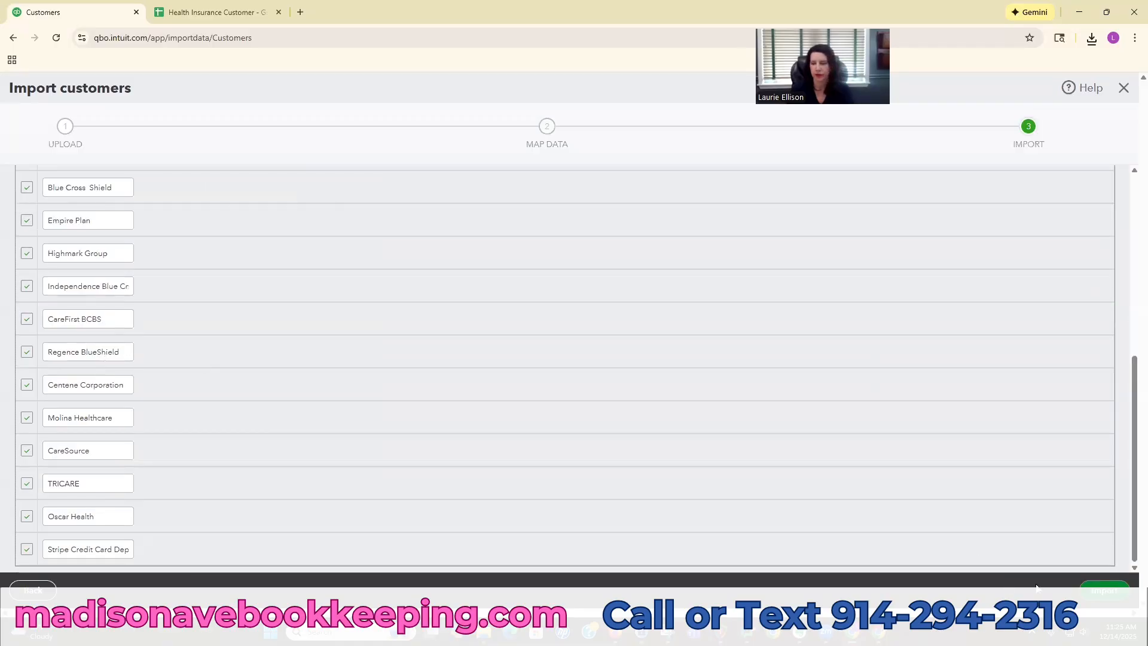
{"action": "left_click", "coordinate": [1118, 598]}
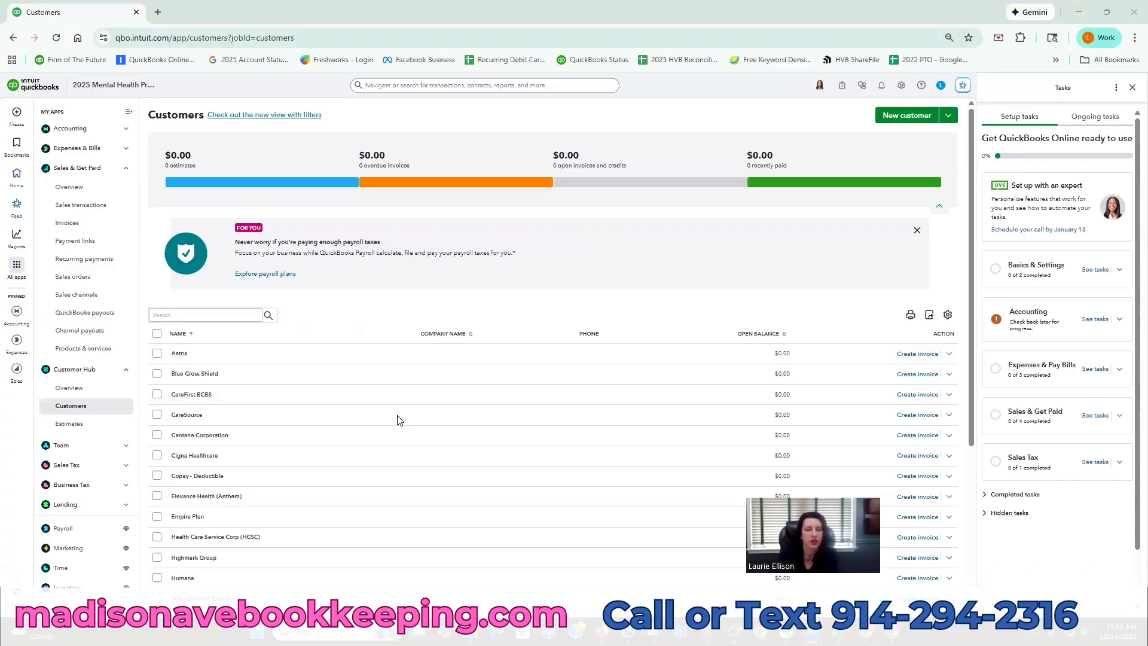
Step: Review the imported customer list, and check the equity, income and cost of goods sold accounts in the chart of accounts
{"action": "scroll", "coordinate": [379, 413], "scroll_direction": "down", "scroll_amount": 4}
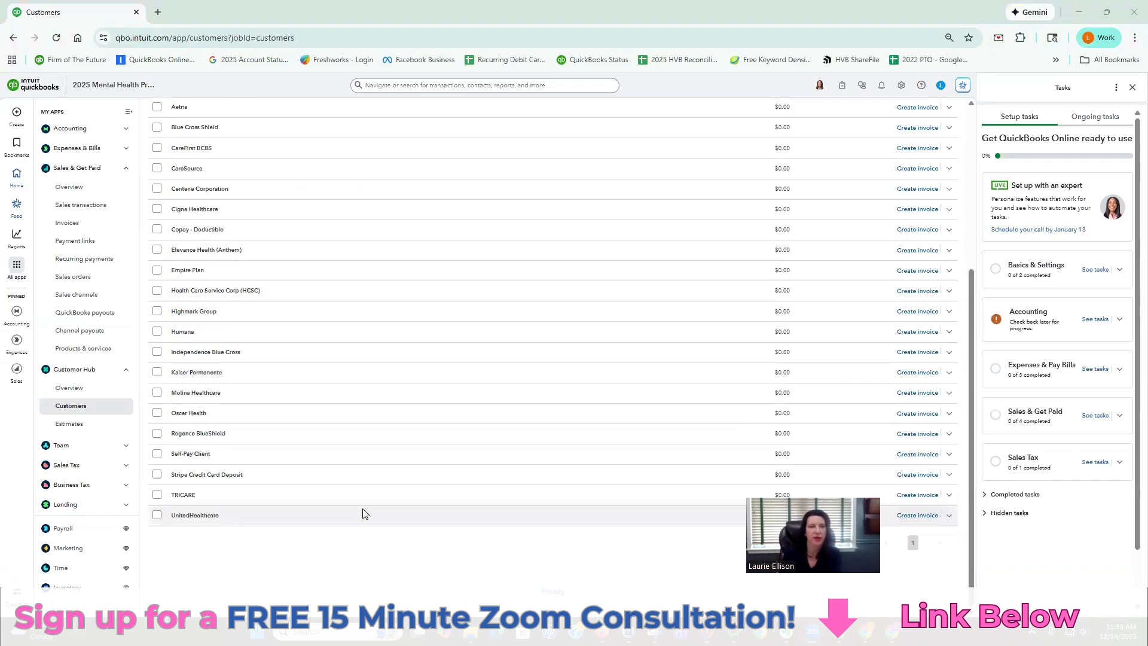
{"action": "scroll", "coordinate": [378, 507], "scroll_direction": "up", "scroll_amount": 3}
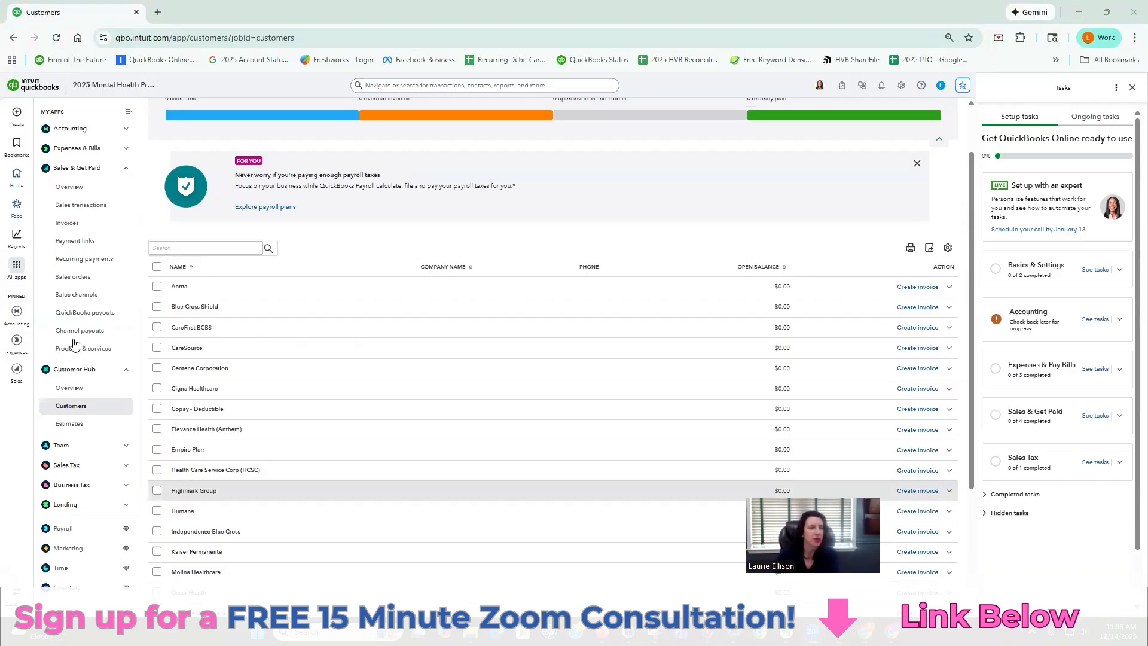
{"action": "scroll", "coordinate": [74, 345], "scroll_direction": "up", "scroll_amount": 2}
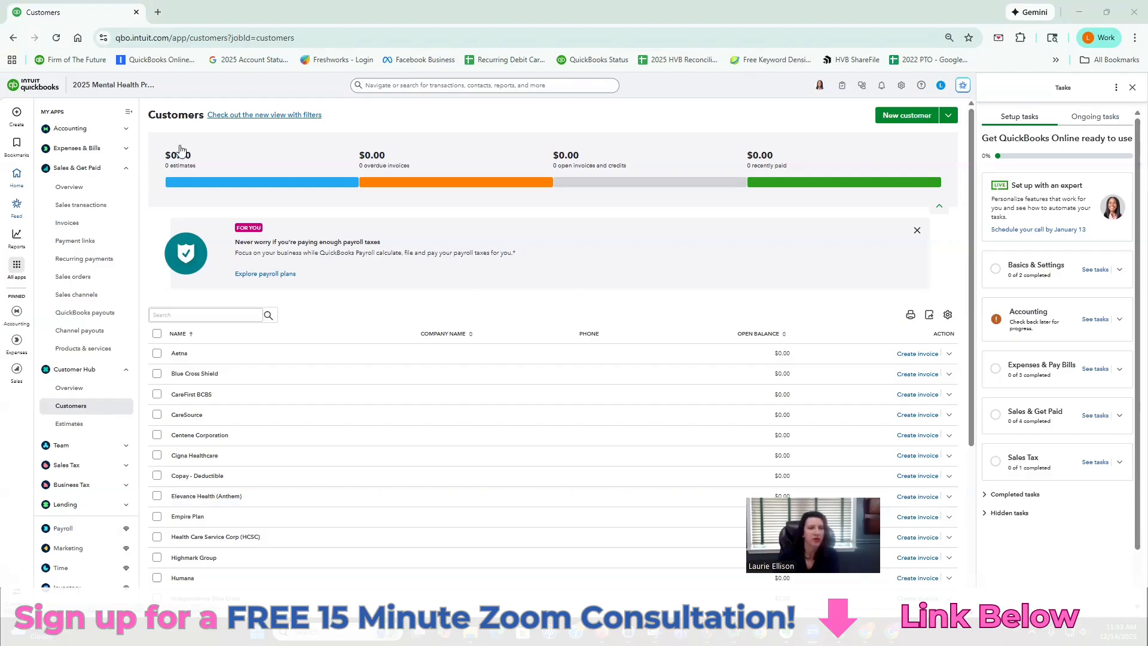
{"action": "mouse_move", "coordinate": [17, 145]}
{"action": "left_click", "coordinate": [97, 167]}
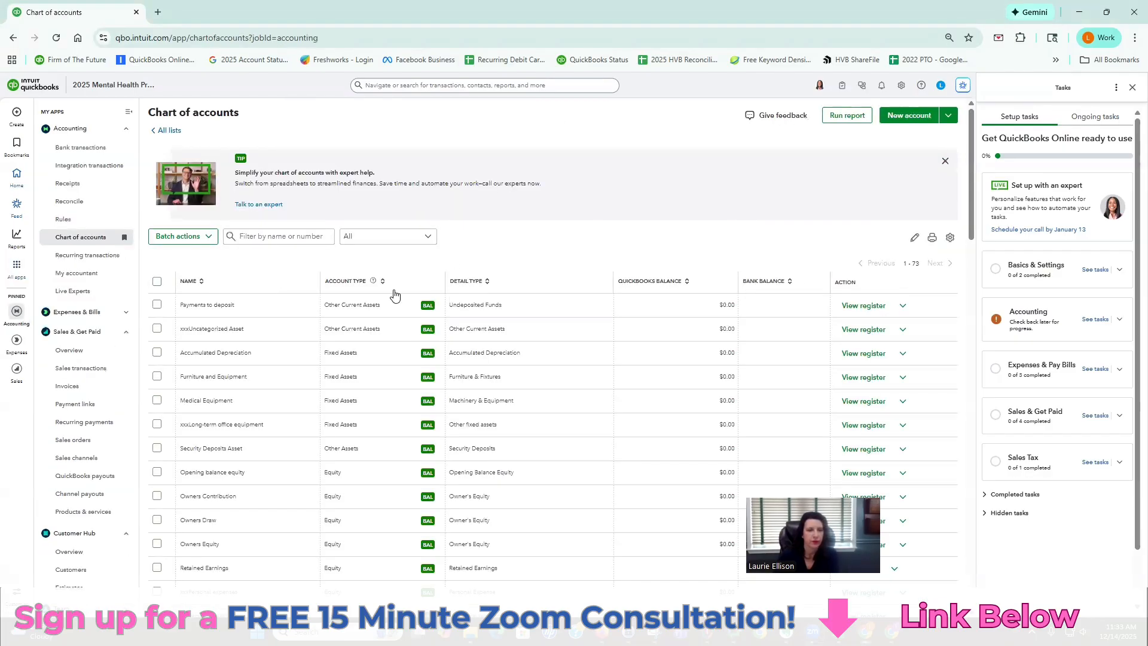
{"action": "scroll", "coordinate": [418, 383], "scroll_direction": "down", "scroll_amount": 5}
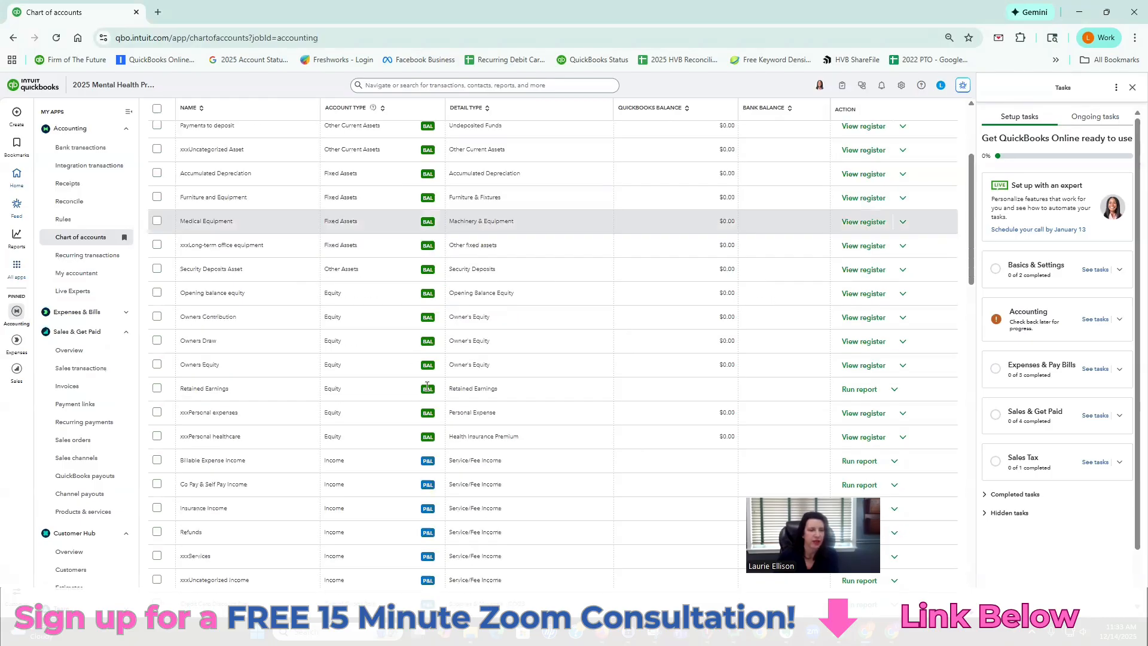
{"action": "scroll", "coordinate": [430, 390], "scroll_direction": "down", "scroll_amount": 1}
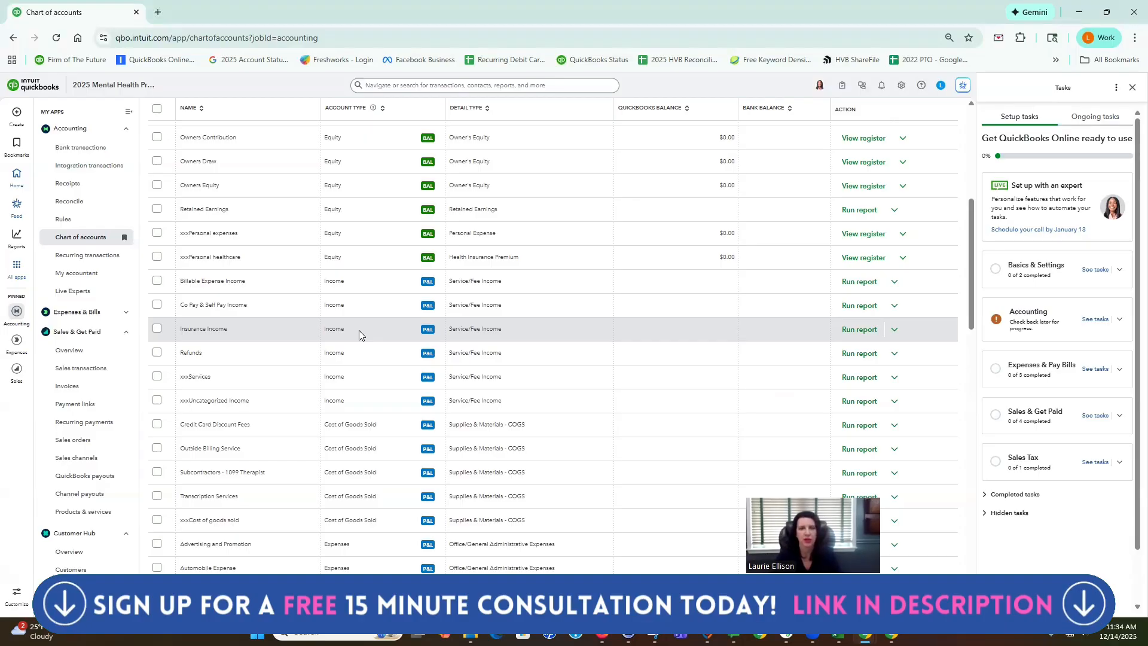
Step: Switch to the Health Insurance Customer spreadsheet and clear the Self-Pay Client and Copay - Deductible entries from Sheet1's Name column
{"action": "key", "text": "alt+Tab"}
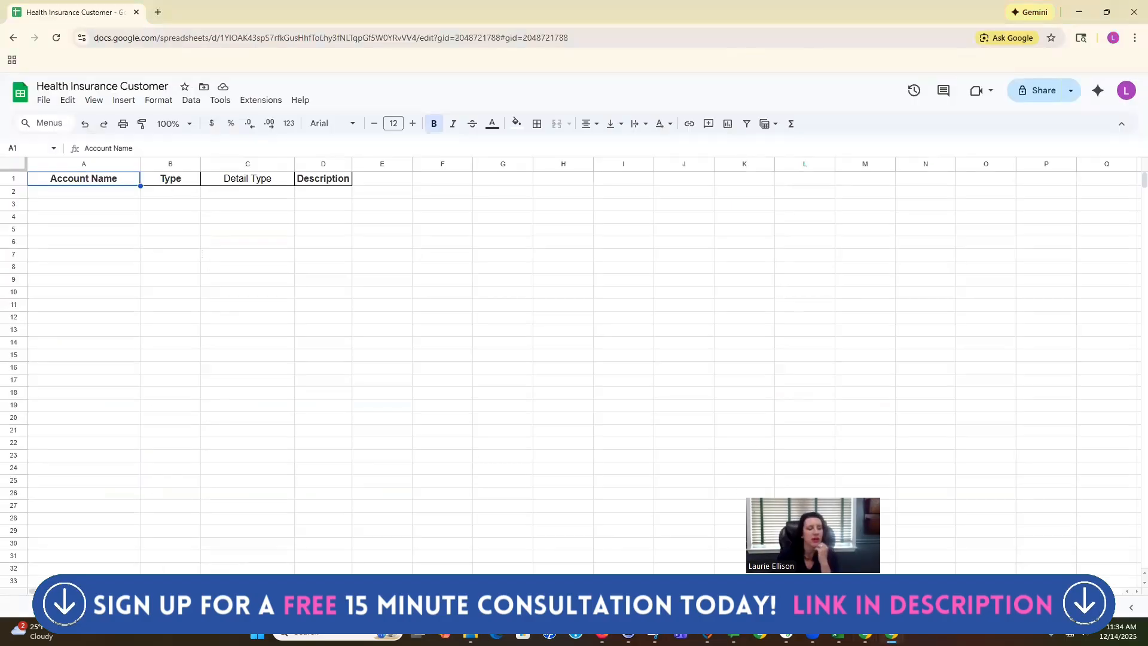
{"action": "left_click", "coordinate": [101, 607]}
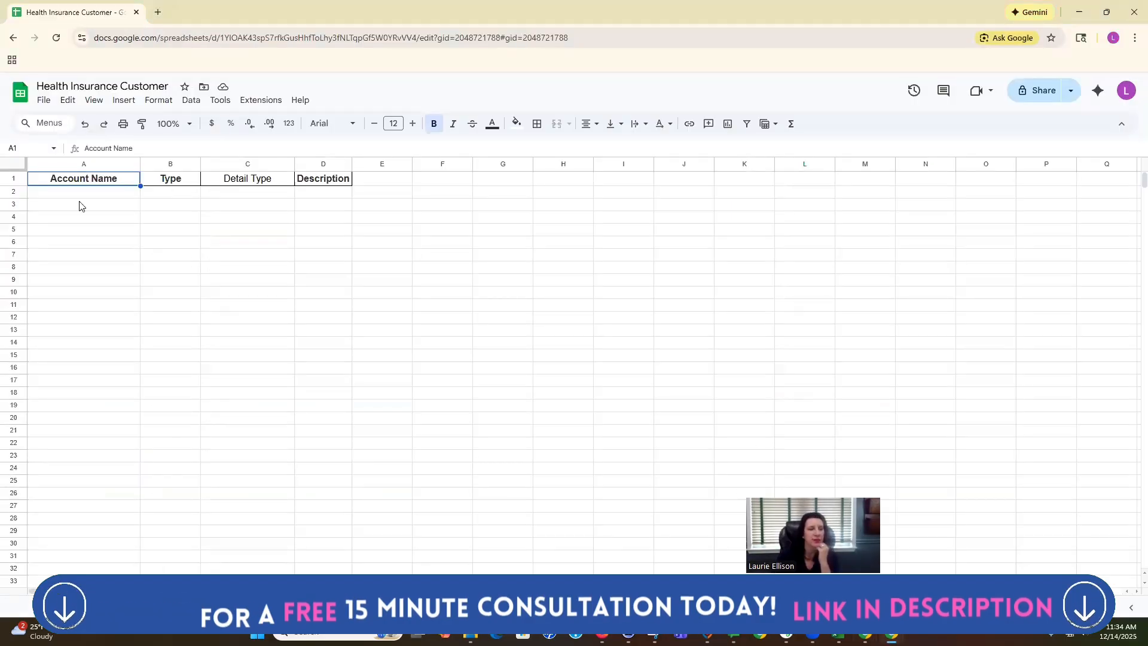
{"action": "left_click_drag", "start_coordinate": [80, 206], "coordinate": [70, 454]}
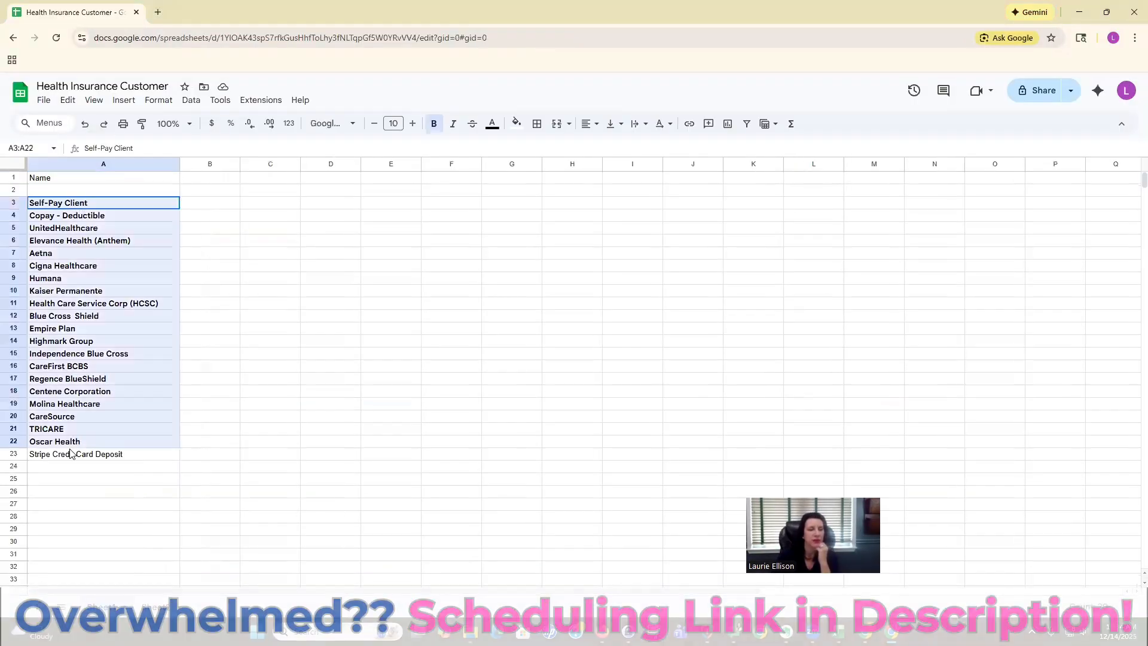
{"action": "left_click", "coordinate": [270, 454]}
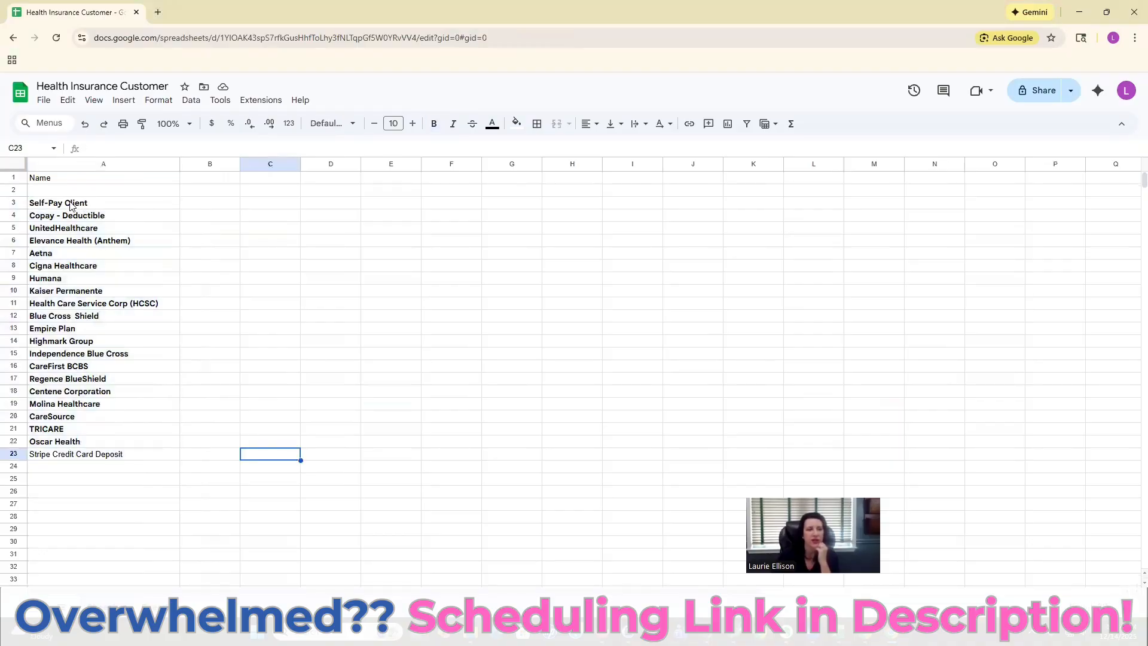
{"action": "left_click", "coordinate": [71, 203]}
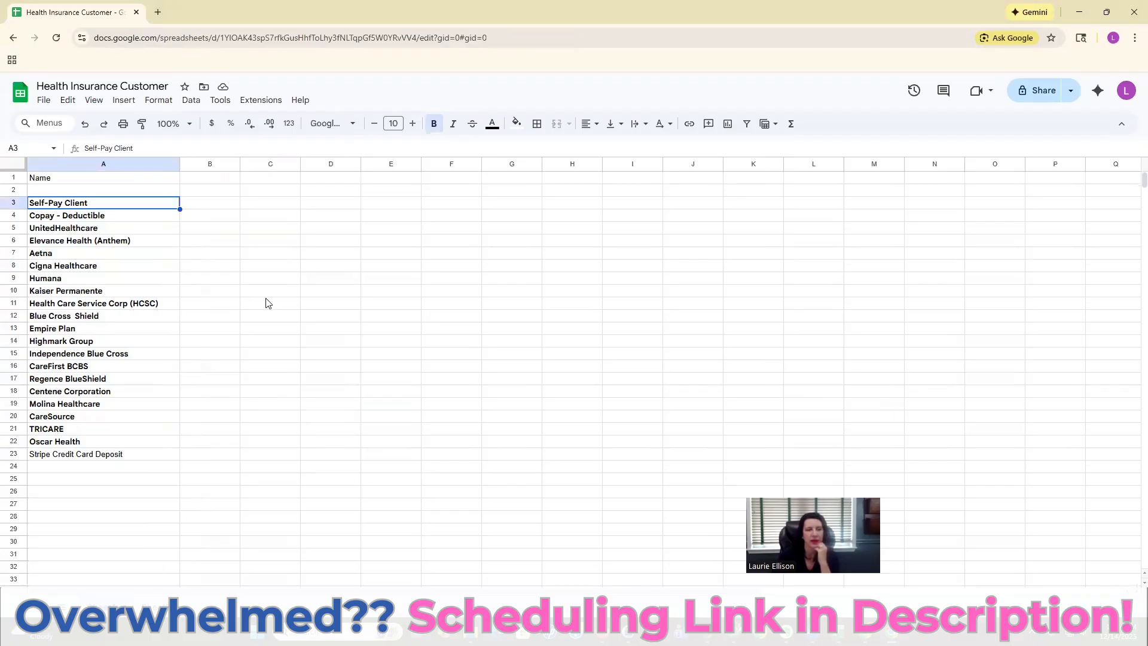
{"action": "key", "text": "Delete"}
{"action": "left_click", "coordinate": [104, 220]}
{"action": "key", "text": "Delete"}
{"action": "left_click", "coordinate": [195, 249]}
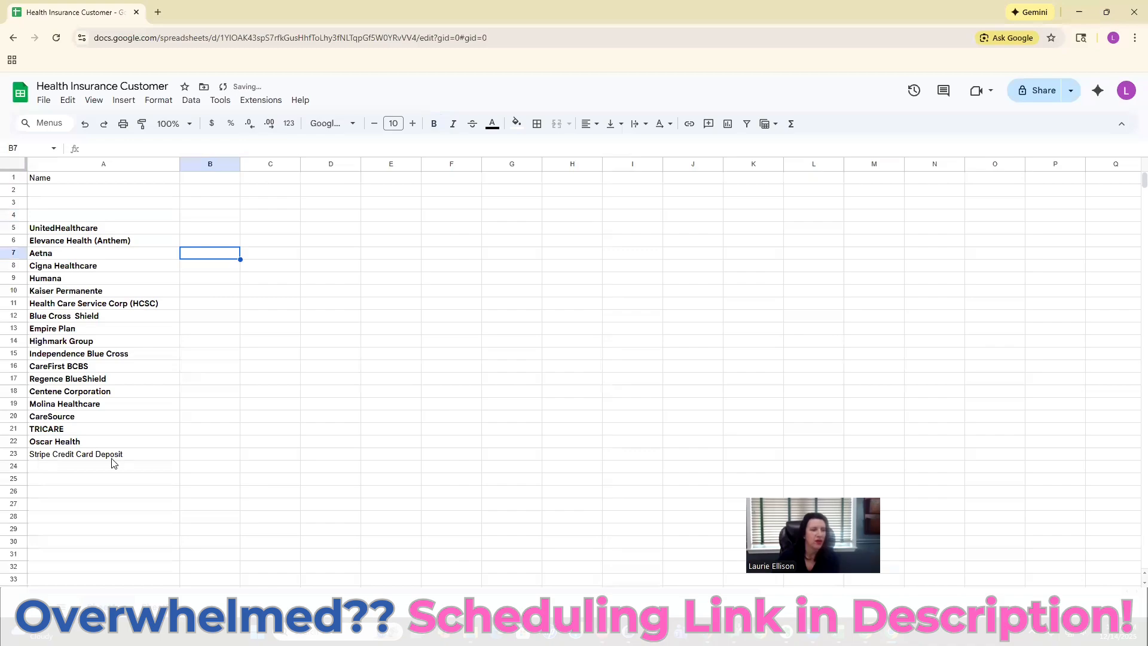
Step: Copy the payer names and examine the account names, types and detail types in the 2025 Therapy Chart of accounts Excel workbook
{"action": "left_click_drag", "start_coordinate": [114, 228], "coordinate": [126, 456]}
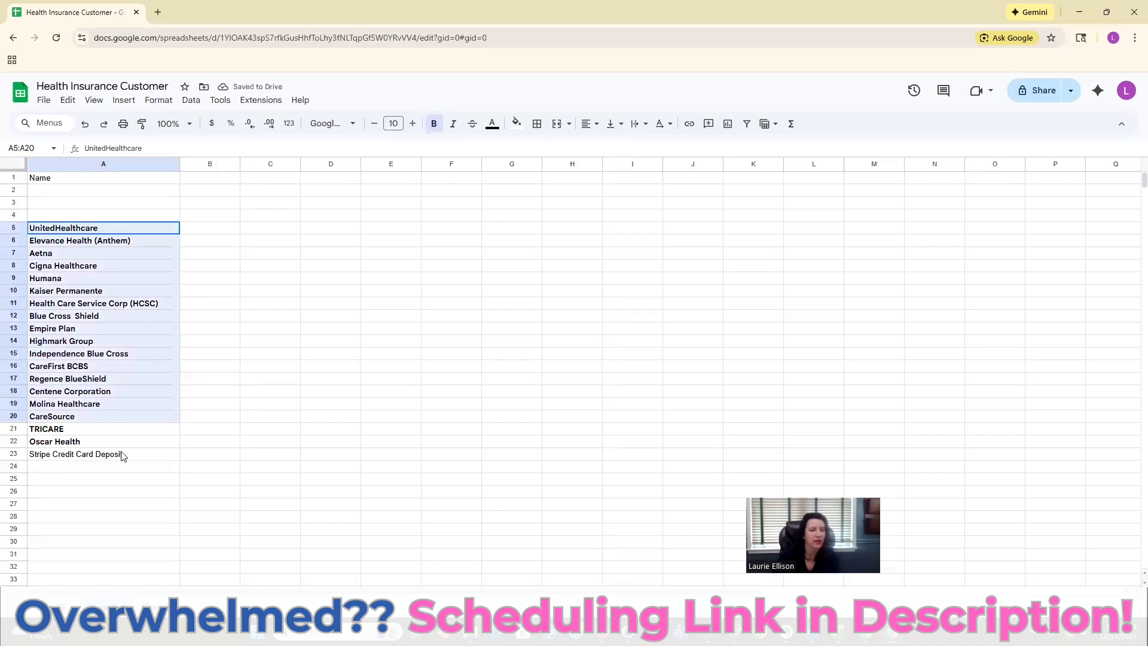
{"action": "key", "text": "ctrl+c"}
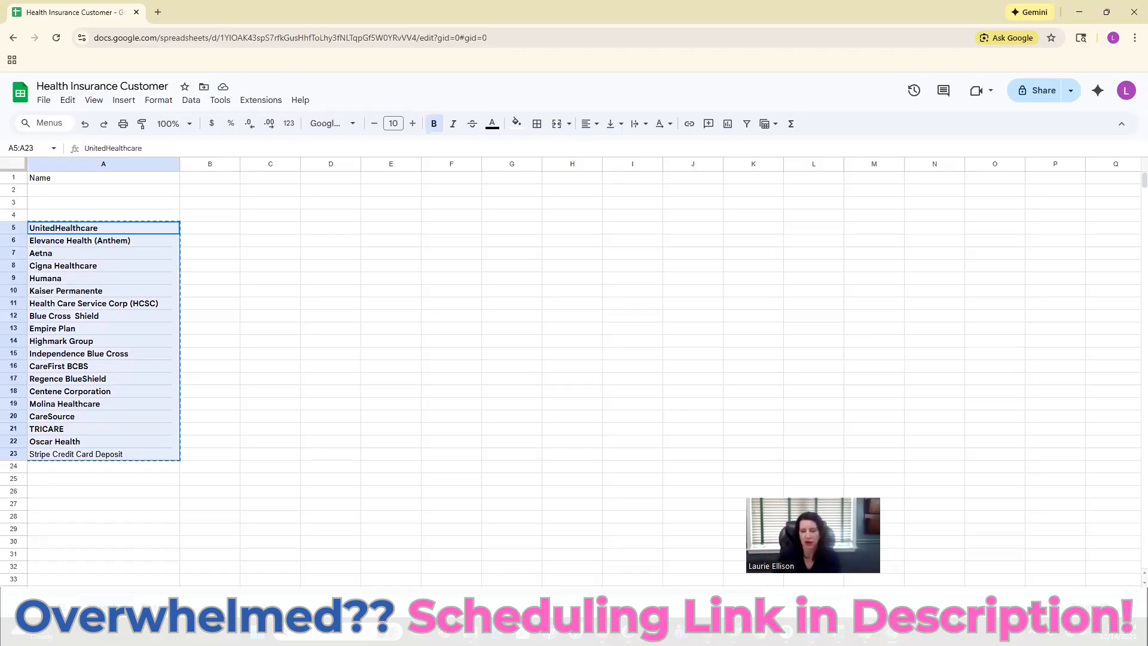
{"action": "left_click", "coordinate": [839, 632]}
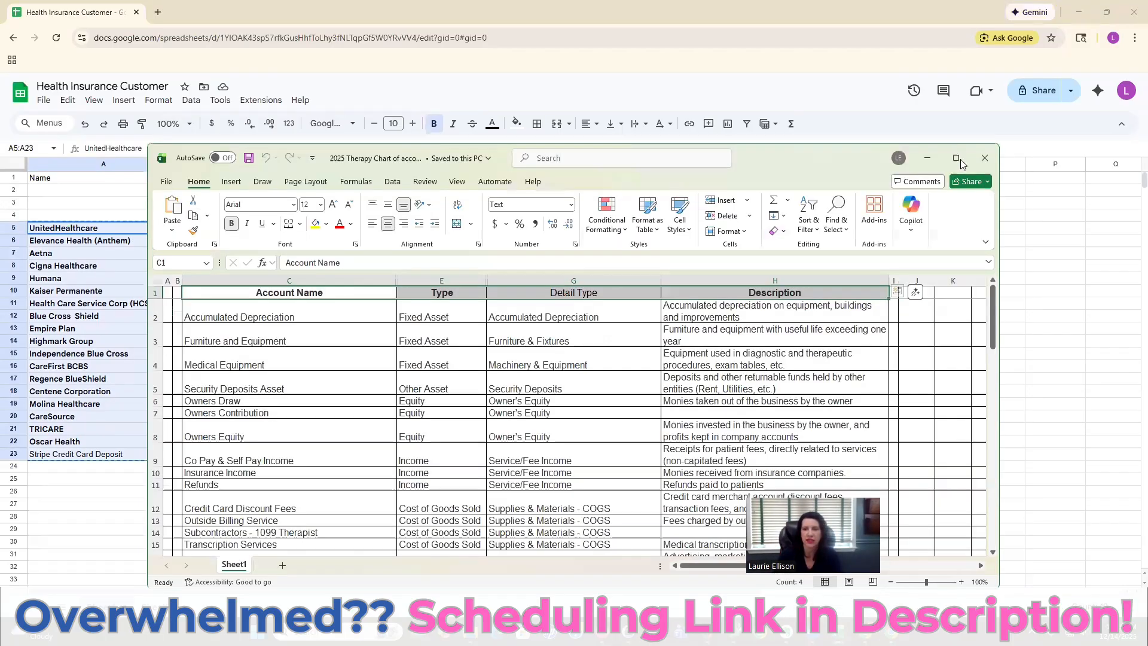
{"action": "left_click", "coordinate": [956, 158]}
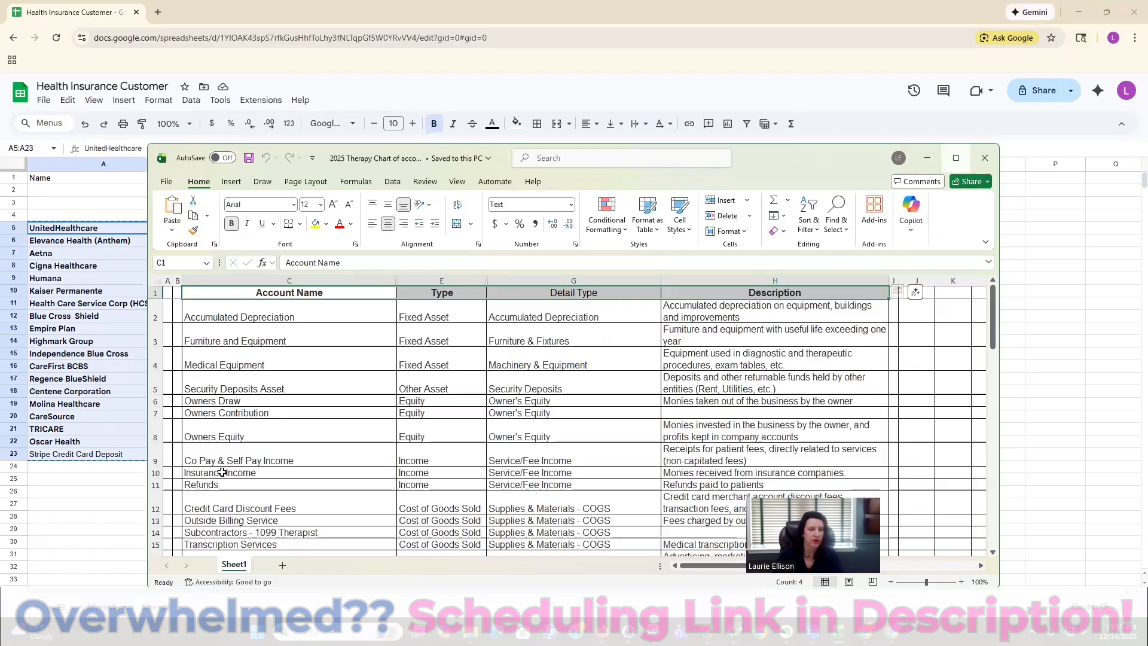
{"action": "scroll", "coordinate": [227, 470], "scroll_direction": "down", "scroll_amount": 4}
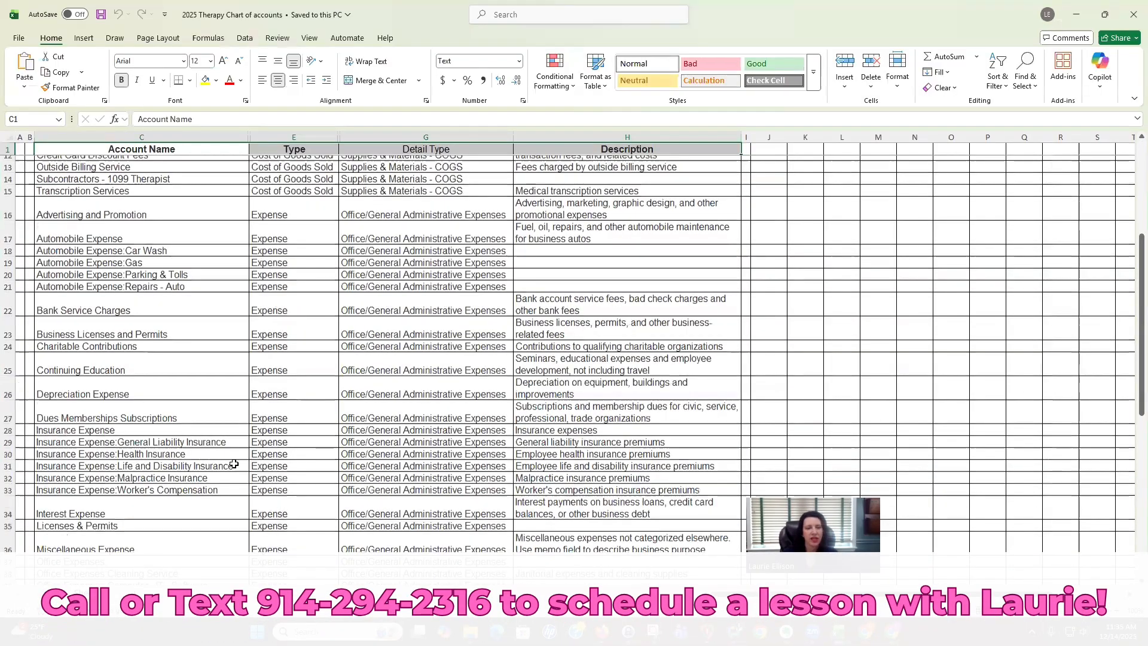
{"action": "scroll", "coordinate": [234, 464], "scroll_direction": "up", "scroll_amount": 4}
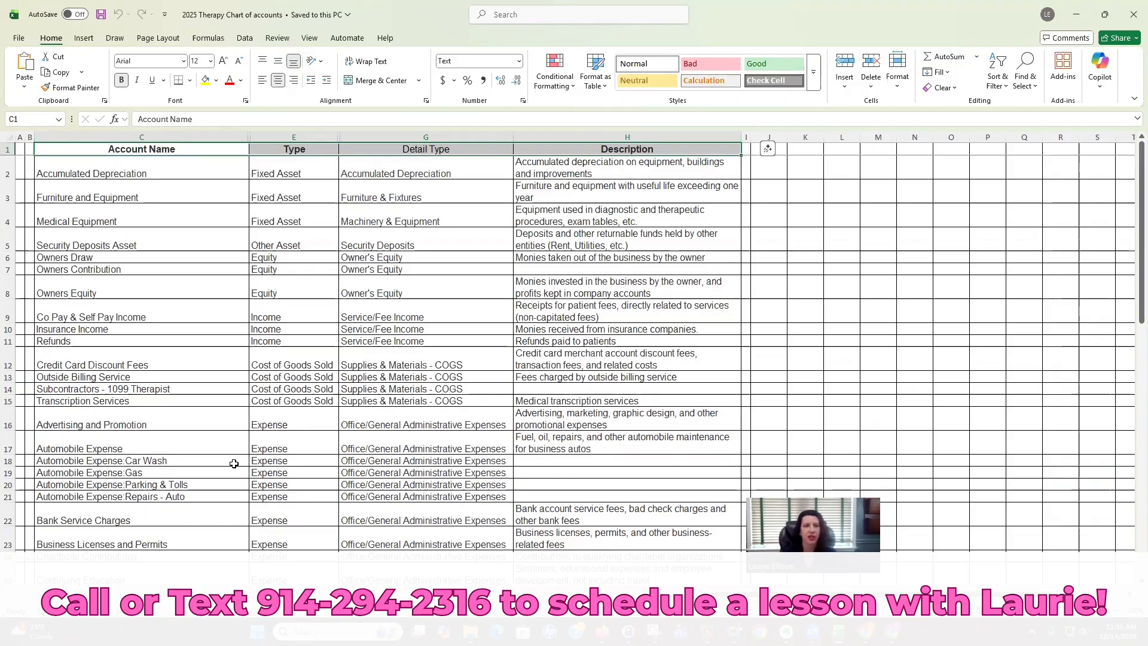
{"action": "left_click", "coordinate": [1074, 16]}
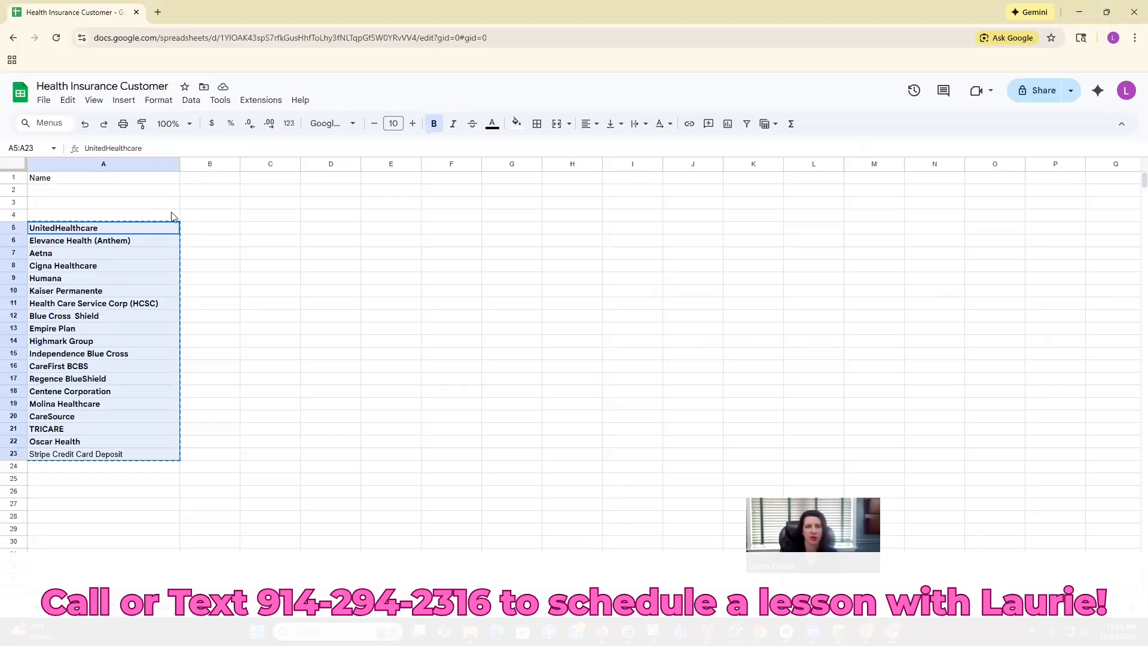
Step: Copy the names from UnitedHealthcare through Stripe Credit Card Deposit in Sheet1 into Sheet2's Account Name column, starting at A3
{"action": "left_click", "coordinate": [266, 333]}
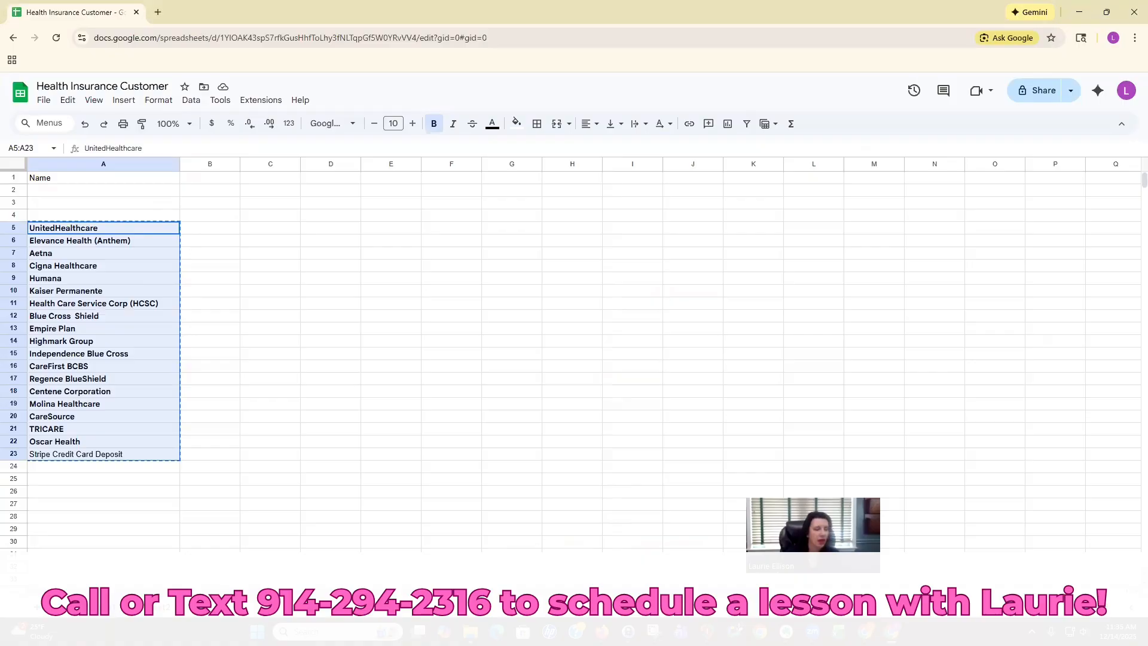
{"action": "left_click", "coordinate": [157, 607]}
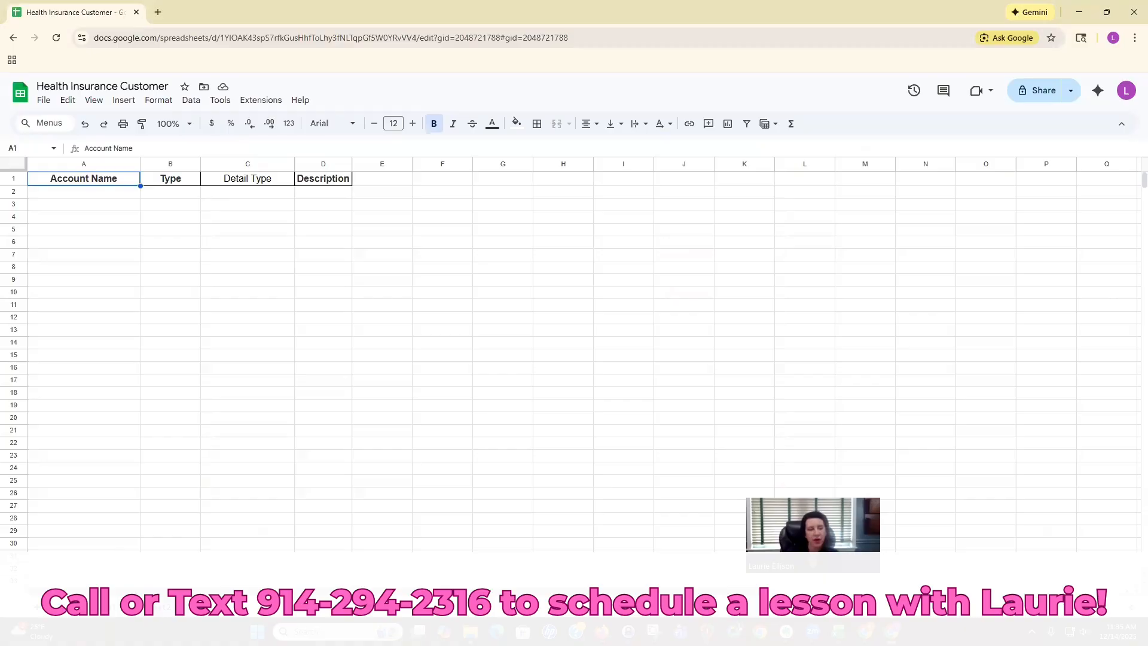
{"action": "left_click", "coordinate": [106, 607]}
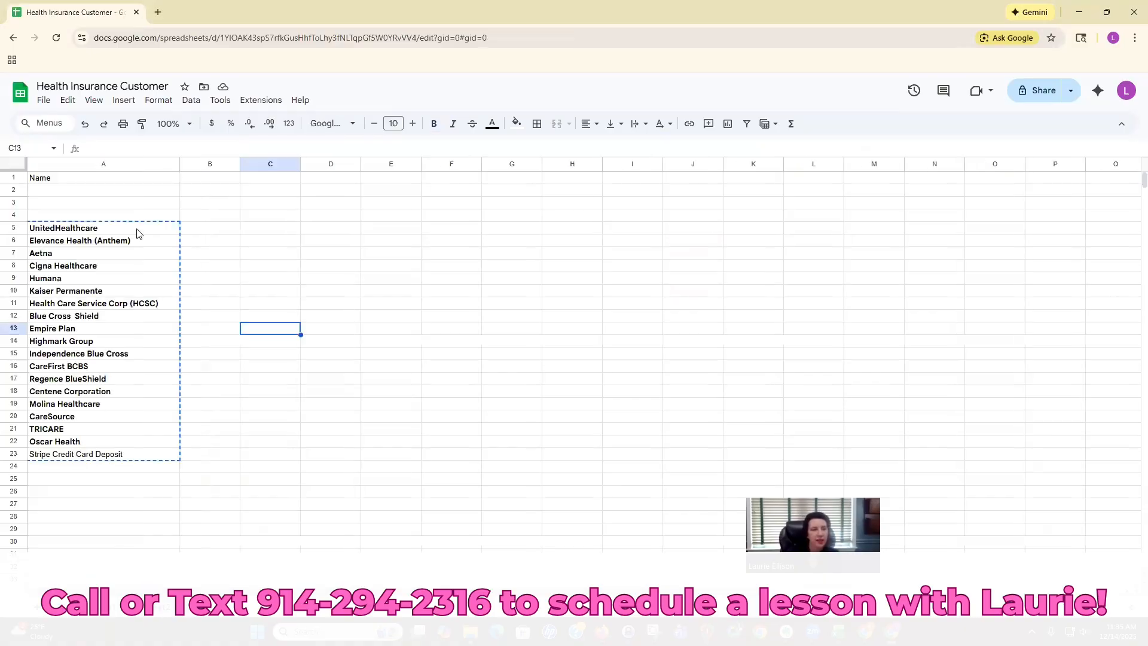
{"action": "left_click_drag", "start_coordinate": [103, 227], "coordinate": [103, 453]}
{"action": "right_click", "coordinate": [102, 269]}
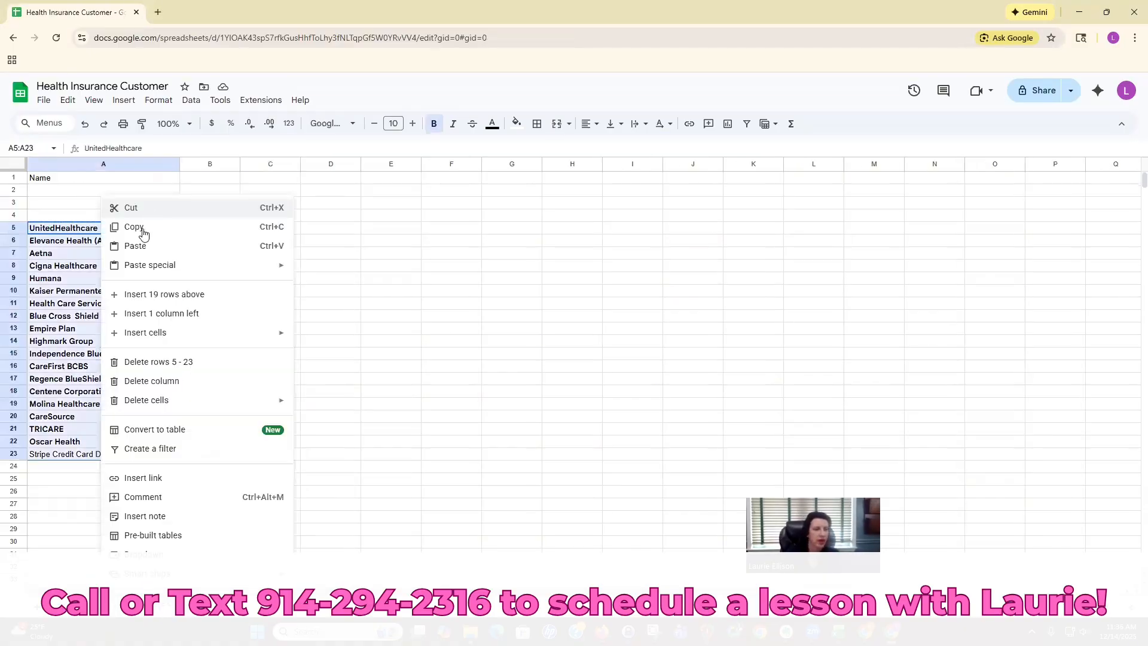
{"action": "left_click", "coordinate": [142, 227]}
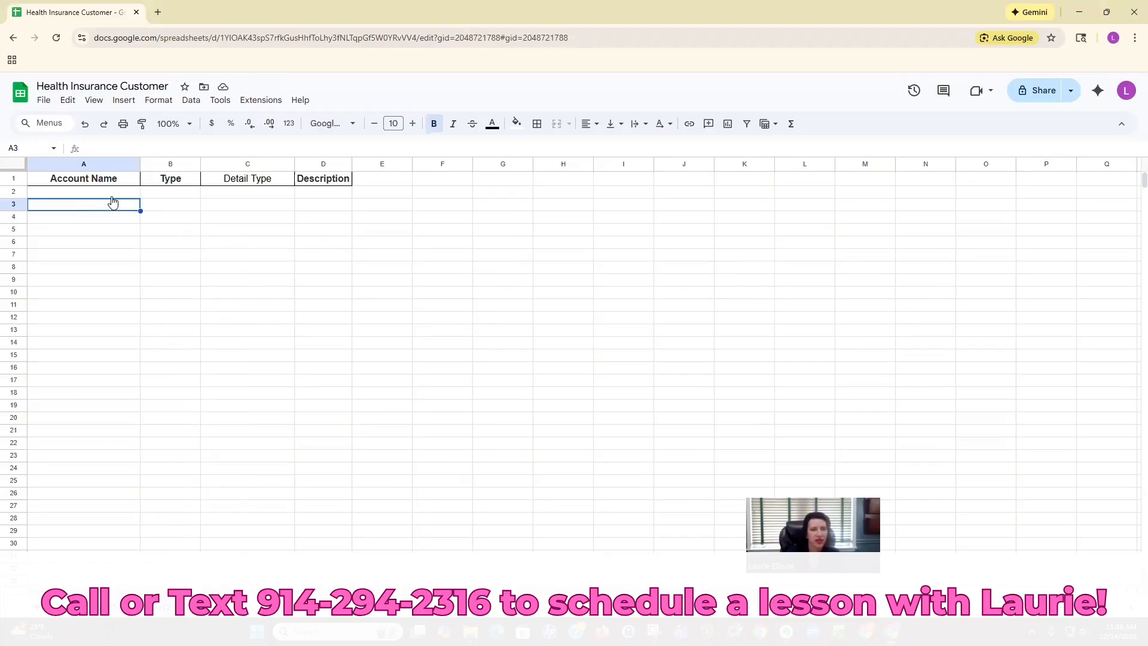
{"action": "key", "text": "ctrl+v"}
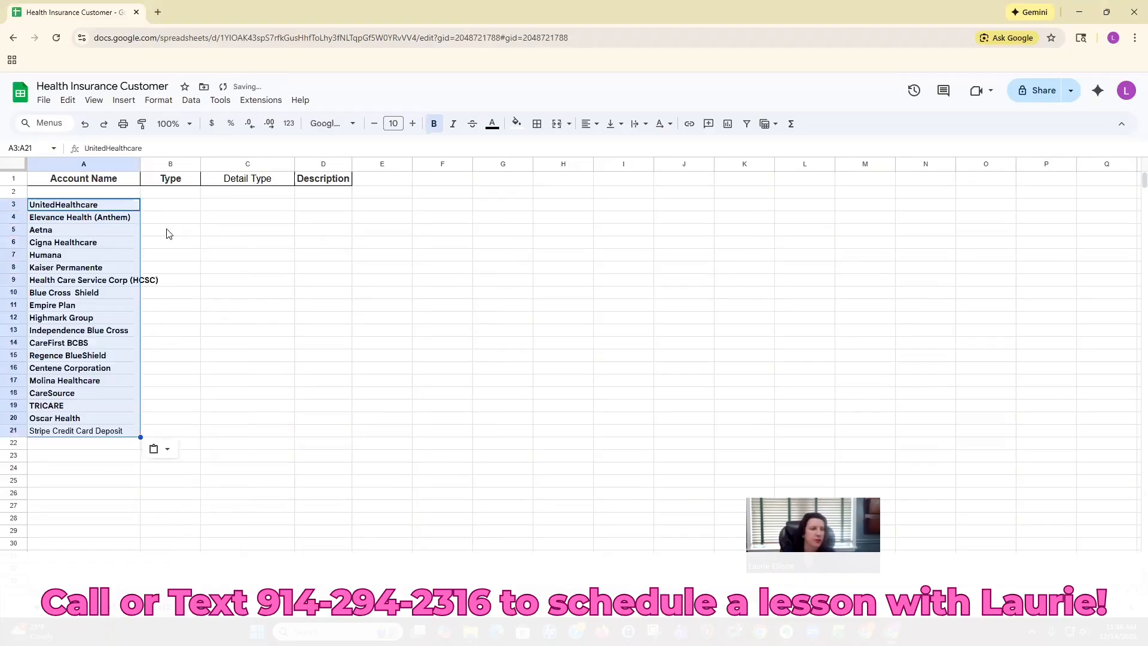
Step: Remove the bold formatting from the pasted account names and widen the Account Name column to fit them
{"action": "left_click_drag", "start_coordinate": [86, 210], "coordinate": [85, 494]}
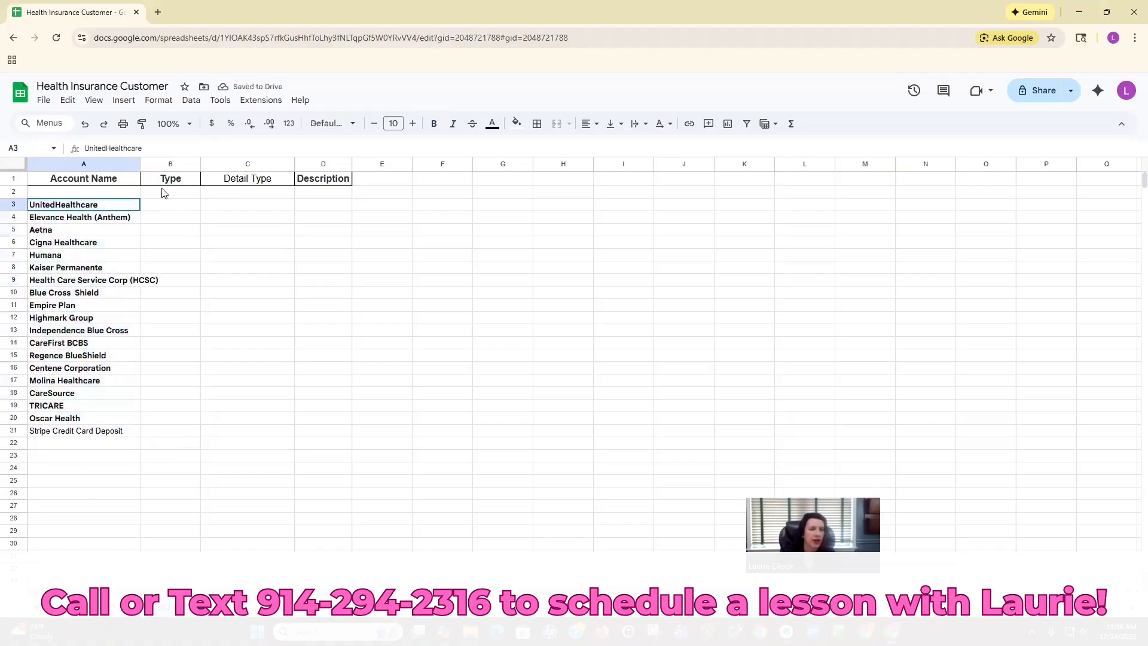
{"action": "left_click", "coordinate": [442, 125]}
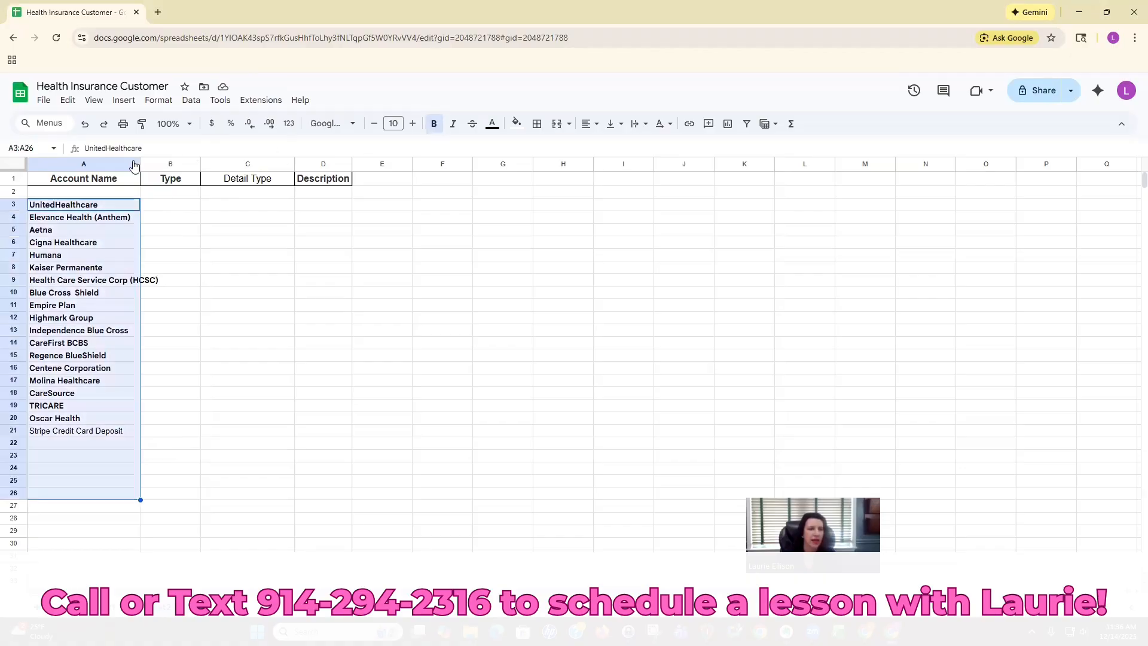
{"action": "left_click_drag", "start_coordinate": [140, 164], "coordinate": [166, 164]}
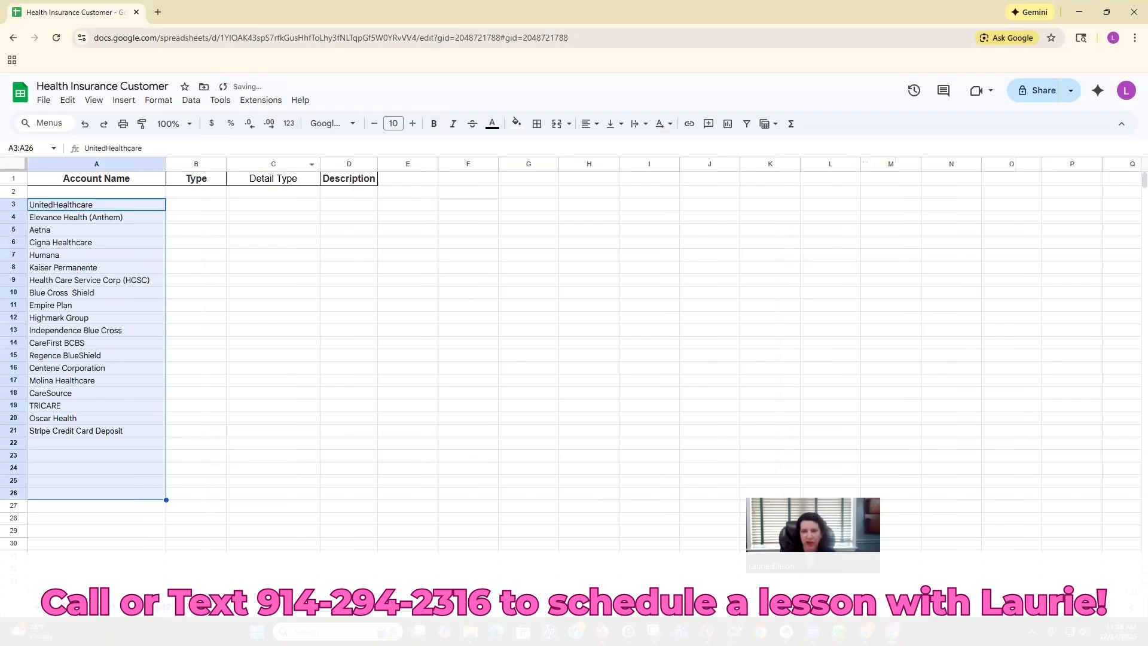
Step: In the Excel therapy chart of accounts, copy the Income type and Service/Fee Income detail type from the Co Pay & Self Pay Income row
{"action": "left_click", "coordinate": [839, 631]}
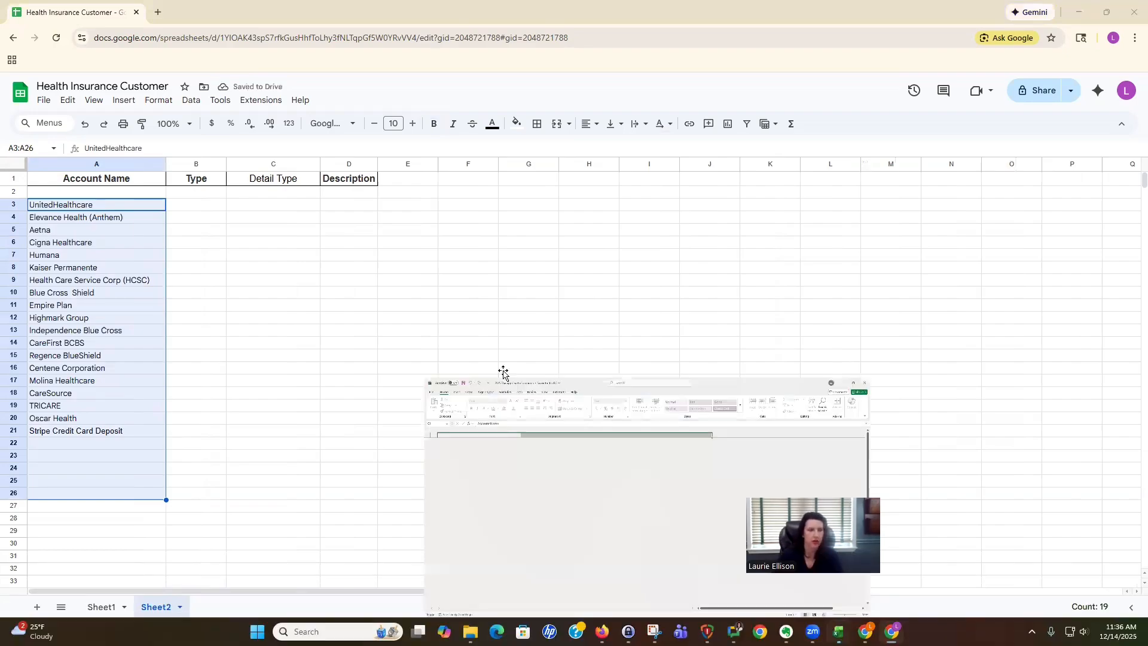
{"action": "left_click", "coordinate": [397, 361]}
{"action": "left_click", "coordinate": [286, 318]}
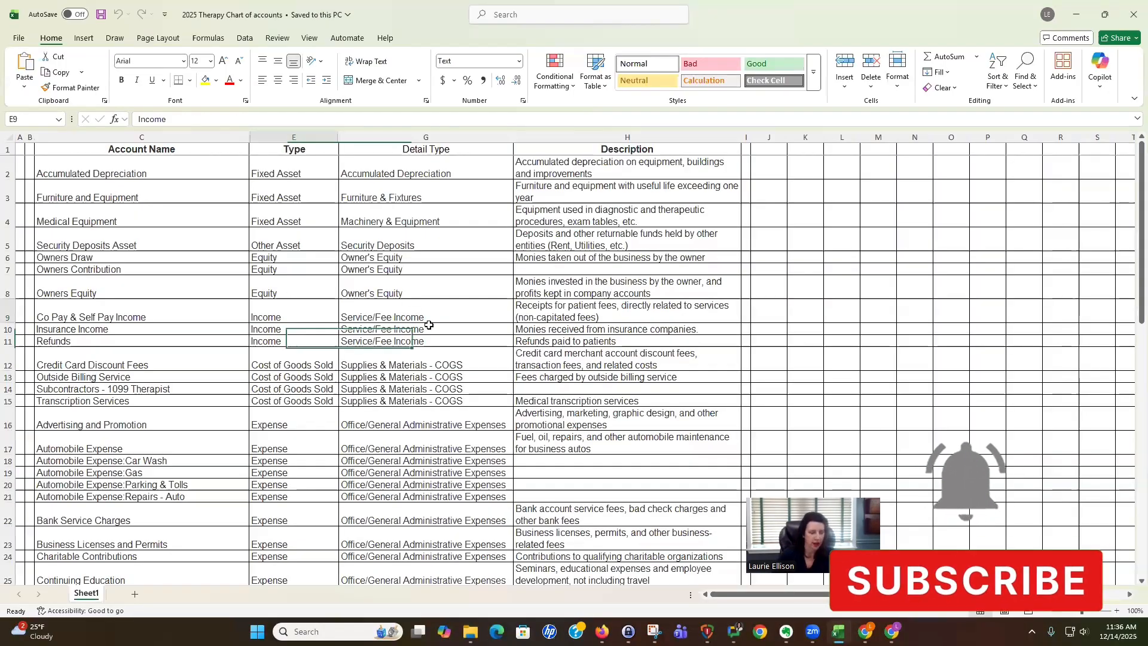
{"action": "key", "text": "ctrl+c"}
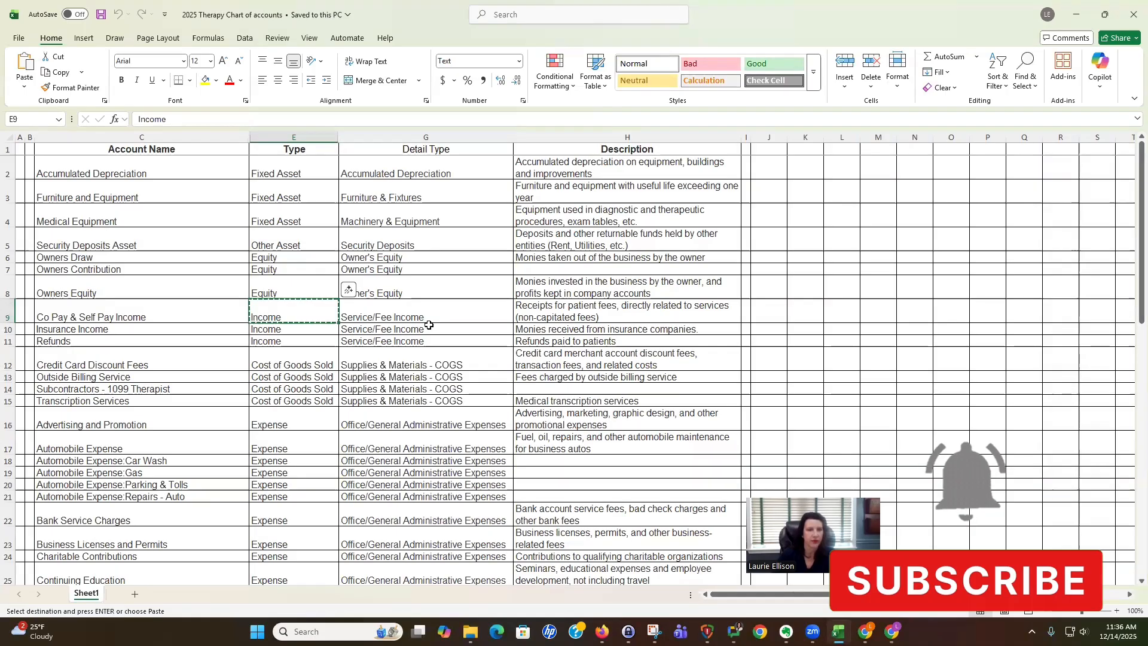
{"action": "left_click", "coordinate": [400, 413]}
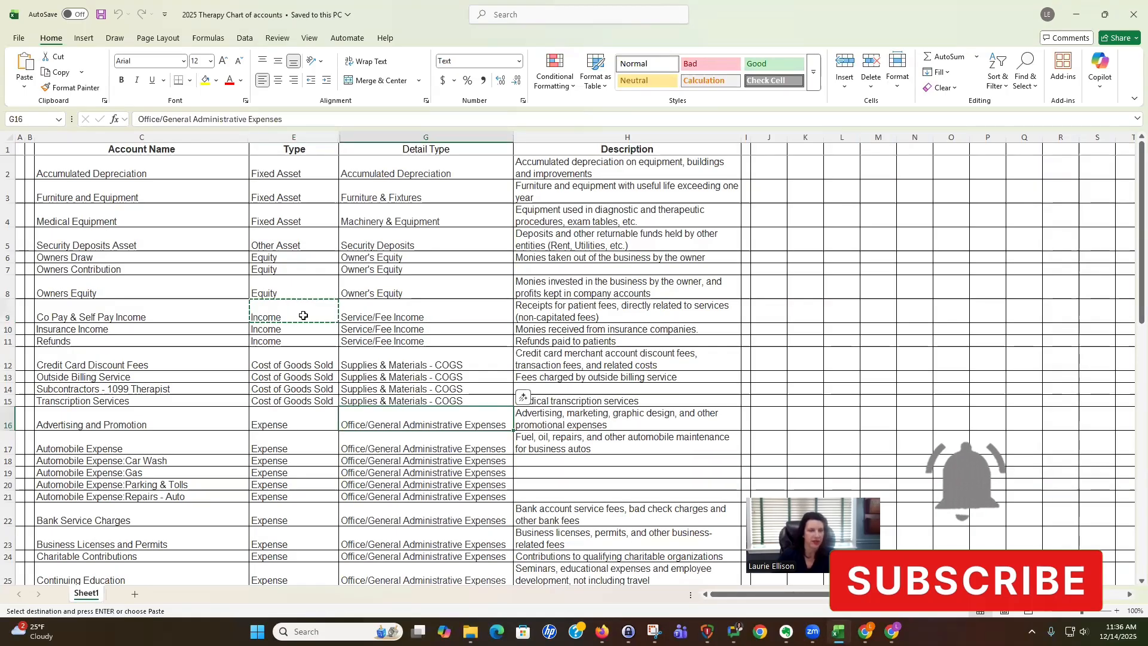
{"action": "key", "text": "Escape"}
{"action": "left_click_drag", "start_coordinate": [305, 316], "coordinate": [368, 318]}
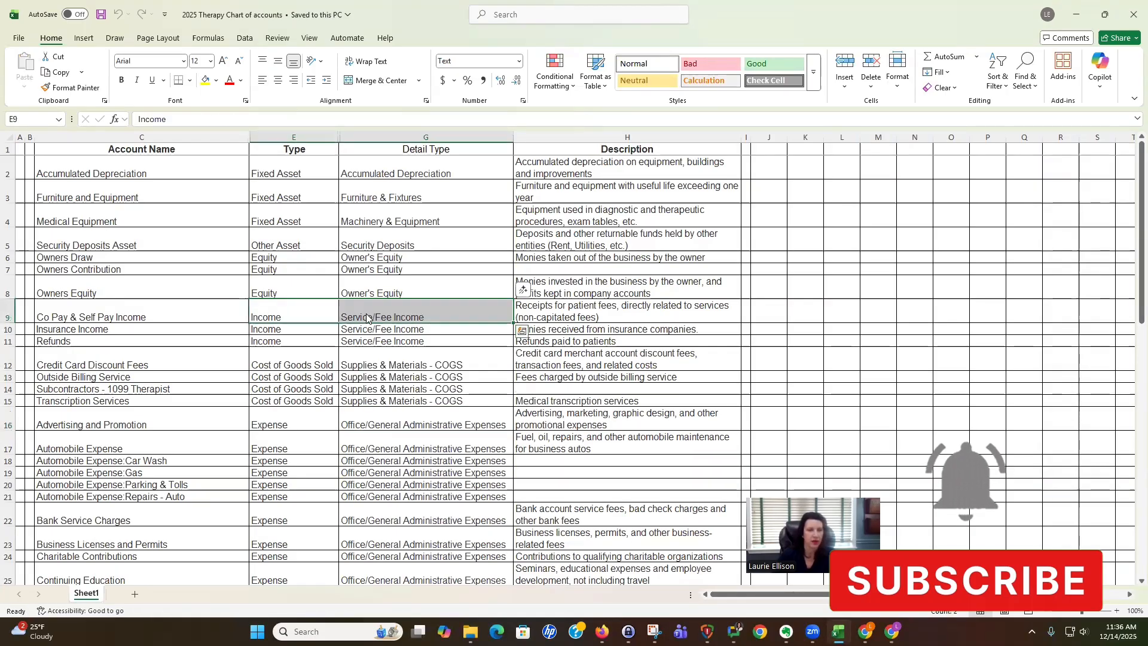
{"action": "right_click", "coordinate": [404, 269]}
{"action": "left_click", "coordinate": [400, 268]}
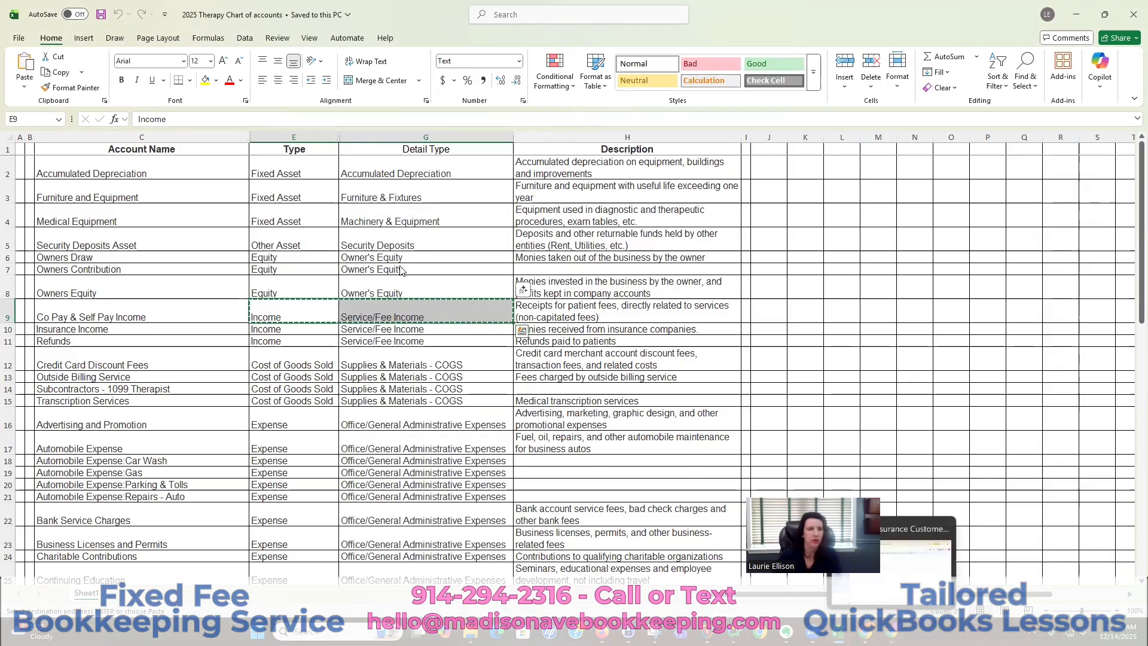
Step: Back in Sheet2, paste Income and Service/Fee Income for every payer in B3:C21, and widen the Detail Type and Description columns
{"action": "key", "text": "alt+Tab"}
{"action": "left_click_drag", "start_coordinate": [198, 204], "coordinate": [246, 433]}
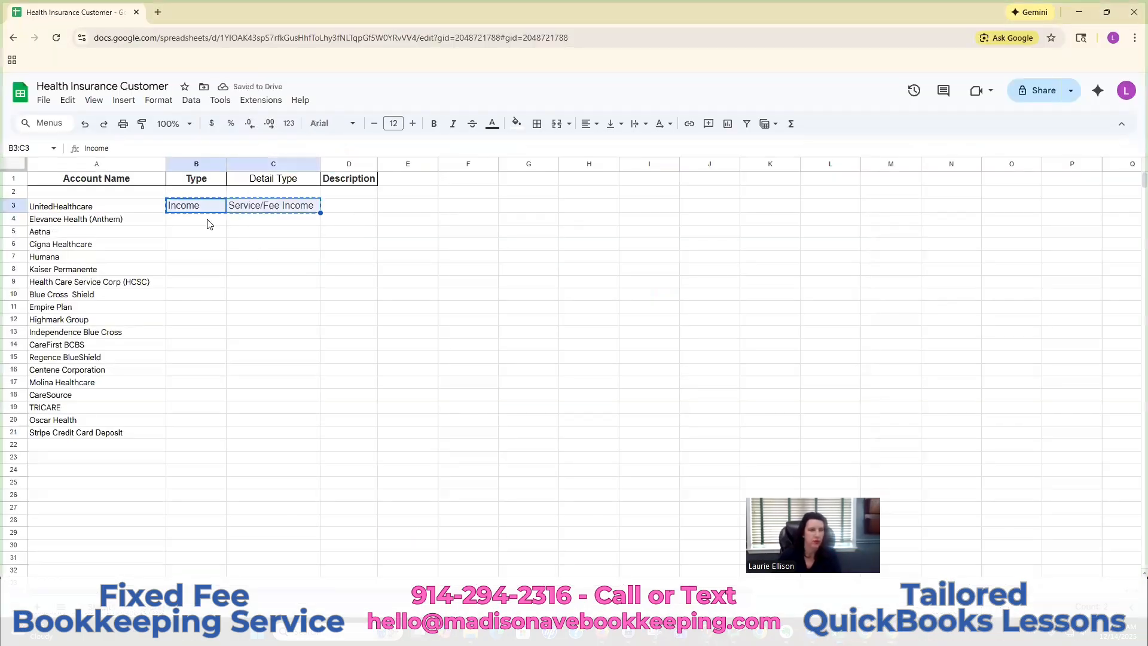
{"action": "left_click_drag", "start_coordinate": [205, 222], "coordinate": [274, 436]}
{"action": "key", "text": "ctrl+v"}
{"action": "left_click", "coordinate": [468, 363]}
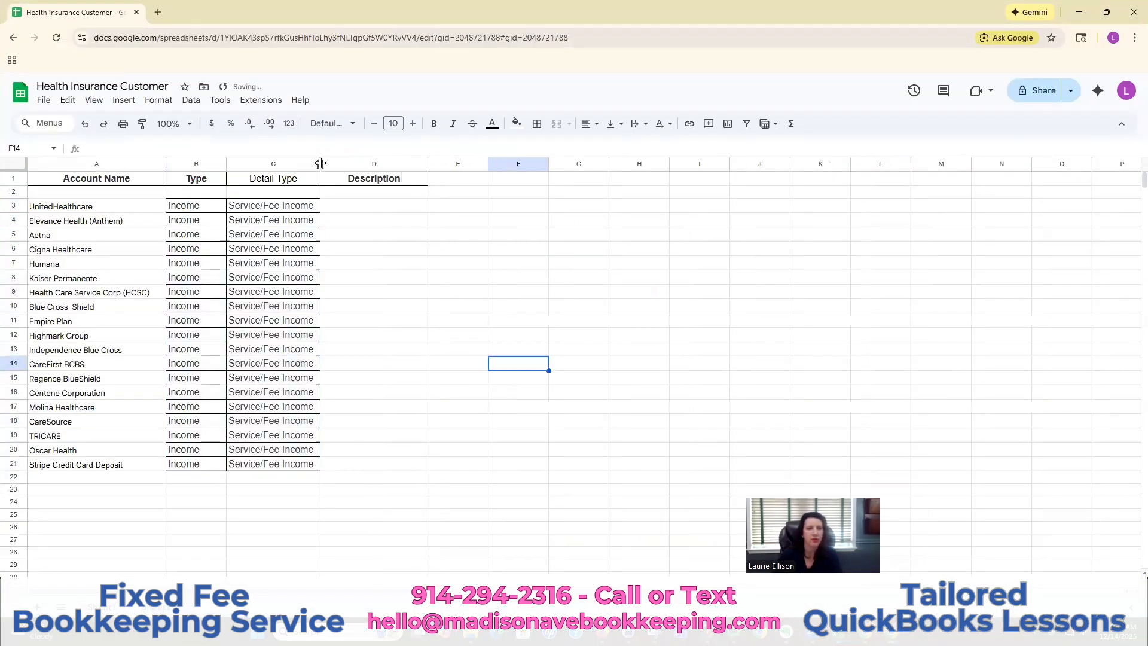
{"action": "left_click_drag", "start_coordinate": [318, 163], "coordinate": [333, 163]}
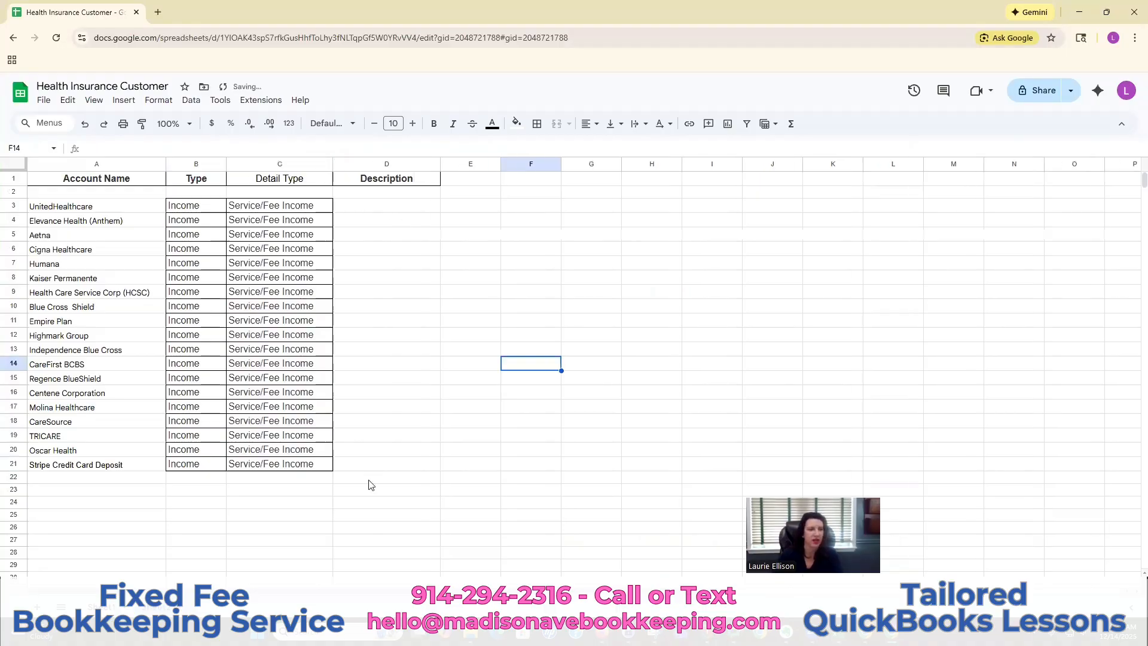
{"action": "left_click", "coordinate": [404, 234]}
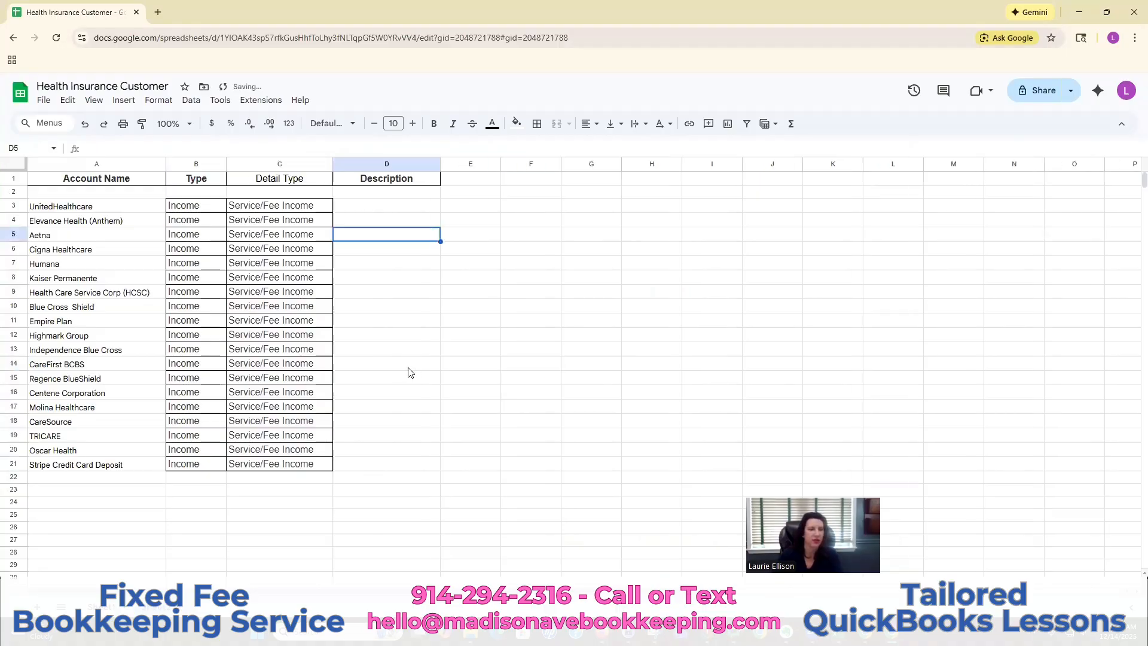
Step: Rename the UnitedHealthcare account in A3 as UnitedHealthcare Insurance Income and widen the Account Name column to fit
{"action": "left_click", "coordinate": [96, 205]}
{"action": "left_click", "coordinate": [176, 152]}
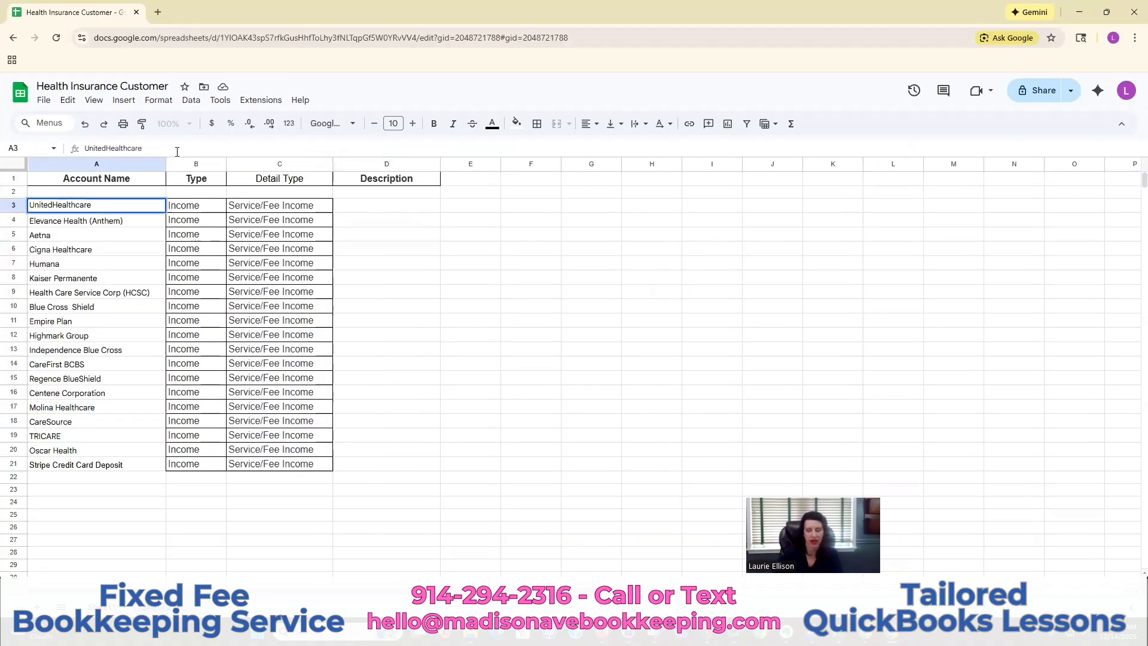
{"action": "type", "text": "Income"}
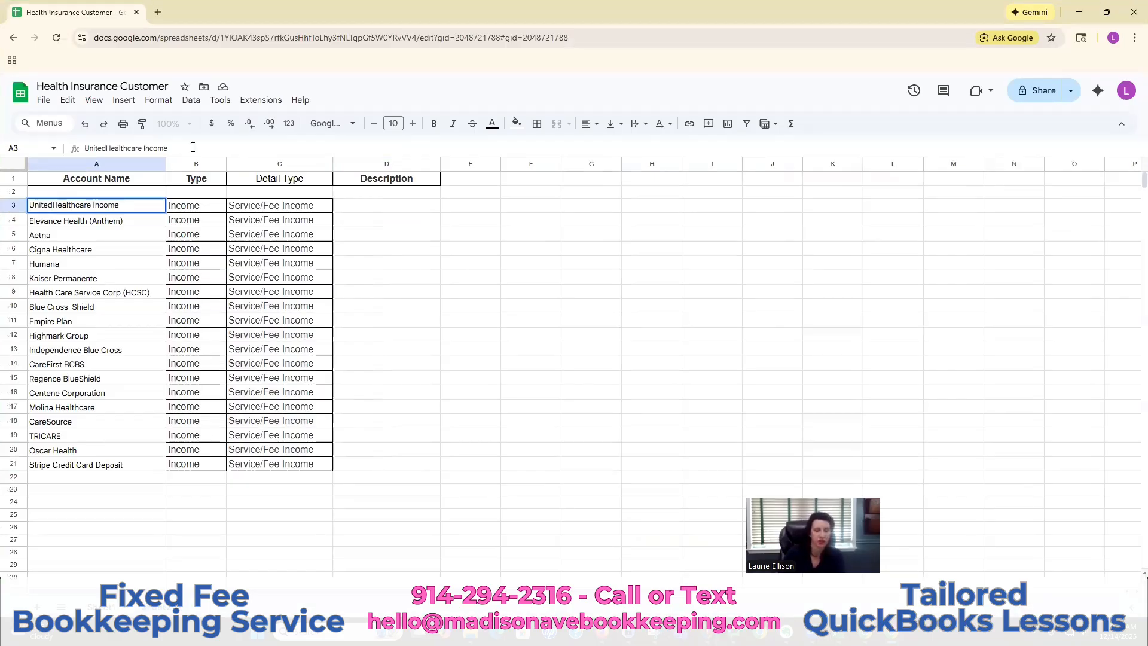
{"action": "key", "text": "ctrl+Left"}
{"action": "type", "text": "Insurance"}
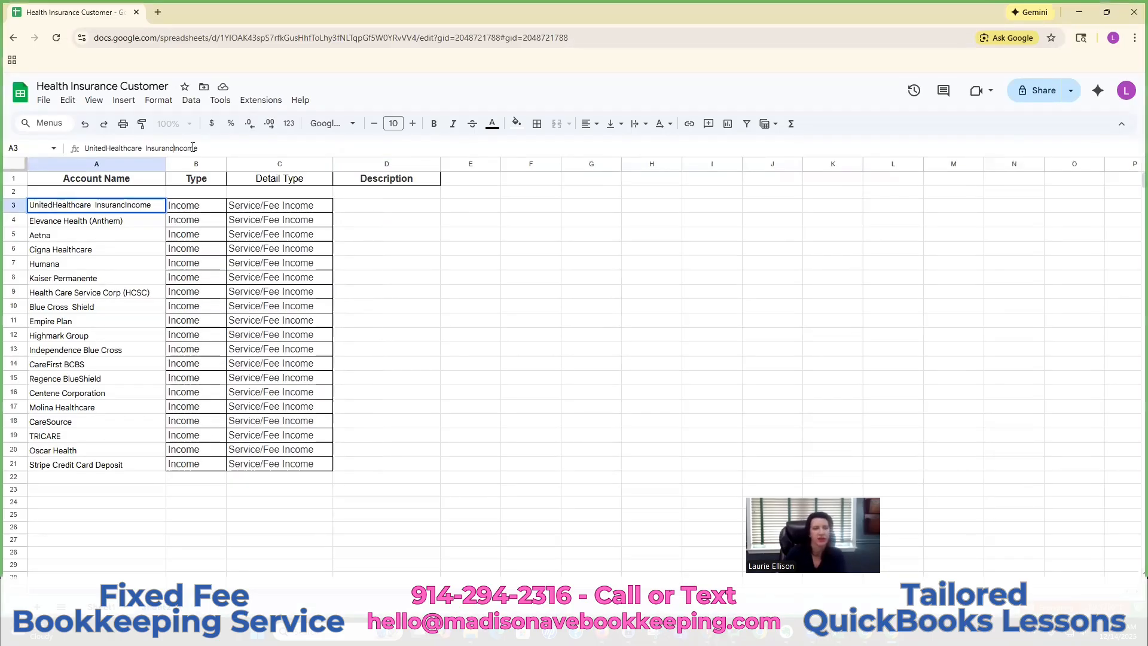
{"action": "key", "text": "Return"}
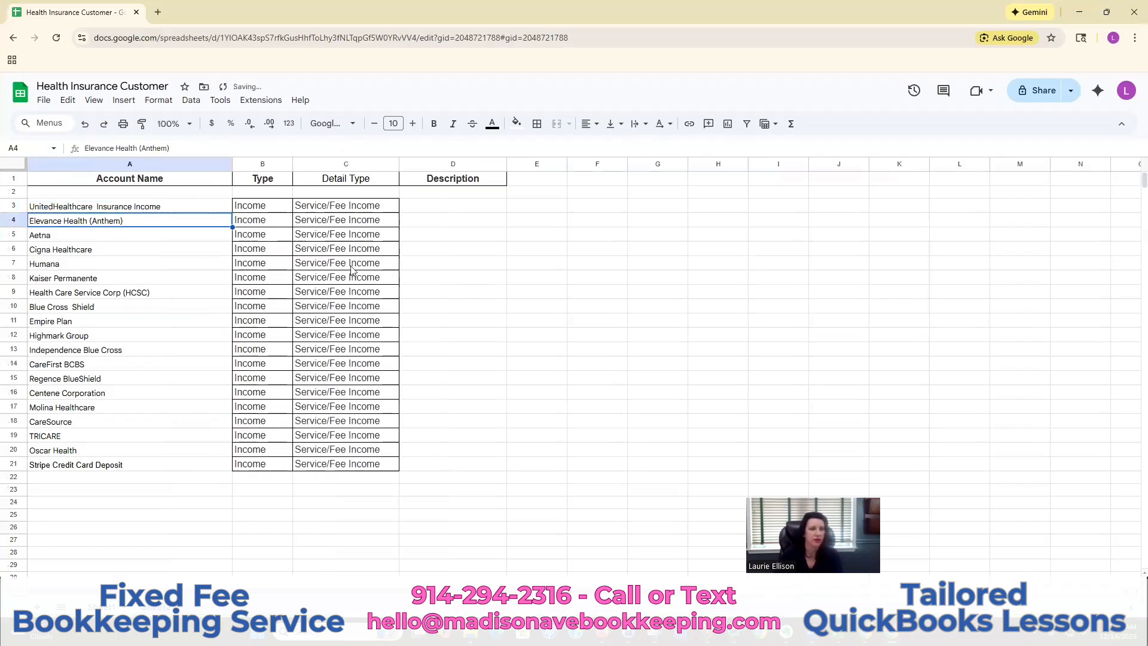
{"action": "left_click_drag", "start_coordinate": [165, 164], "coordinate": [232, 164]}
{"action": "key", "text": "Up"}
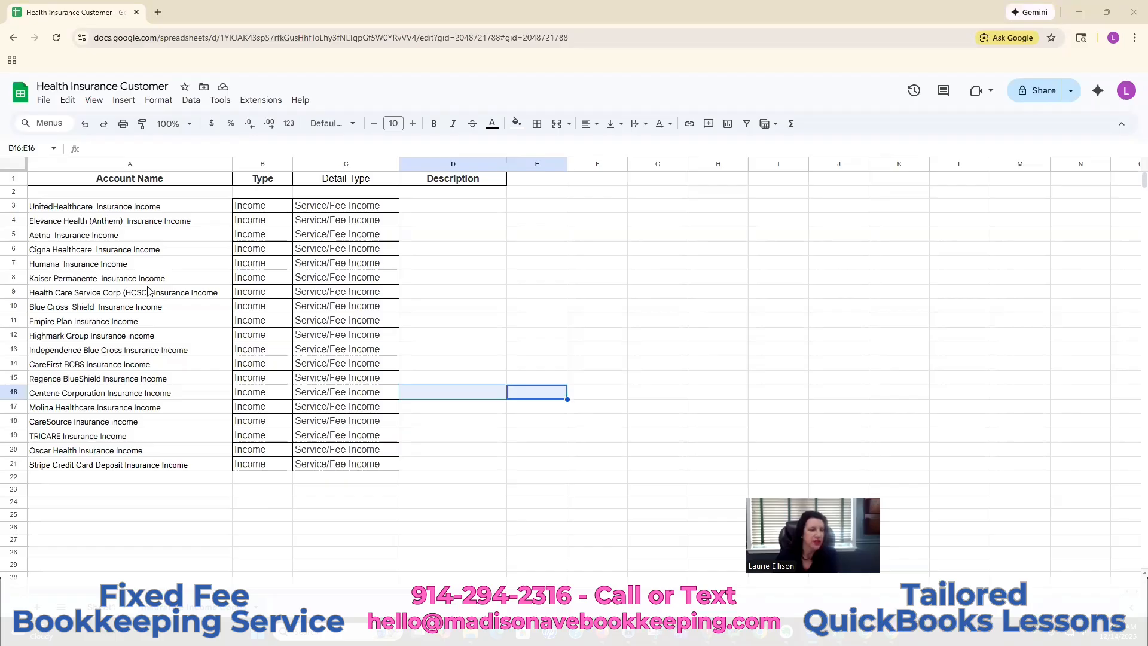
Step: Download the Insurance Income Codes sheet as a comma-separated values (.csv) file
{"action": "left_click", "coordinate": [409, 505]}
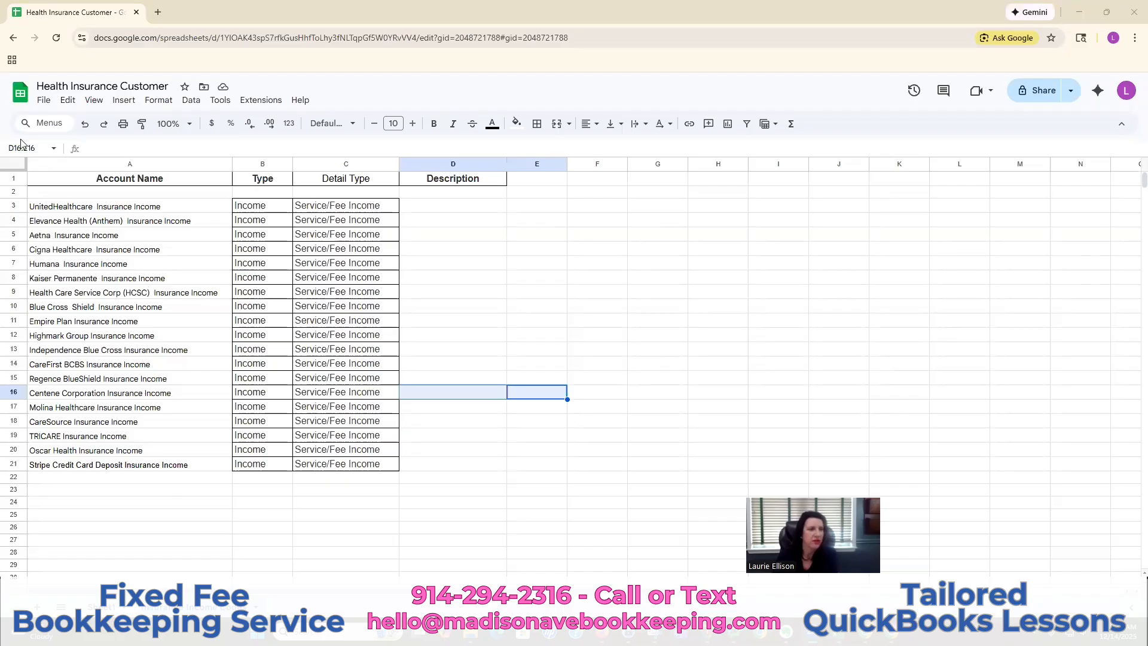
{"action": "left_click", "coordinate": [44, 102]}
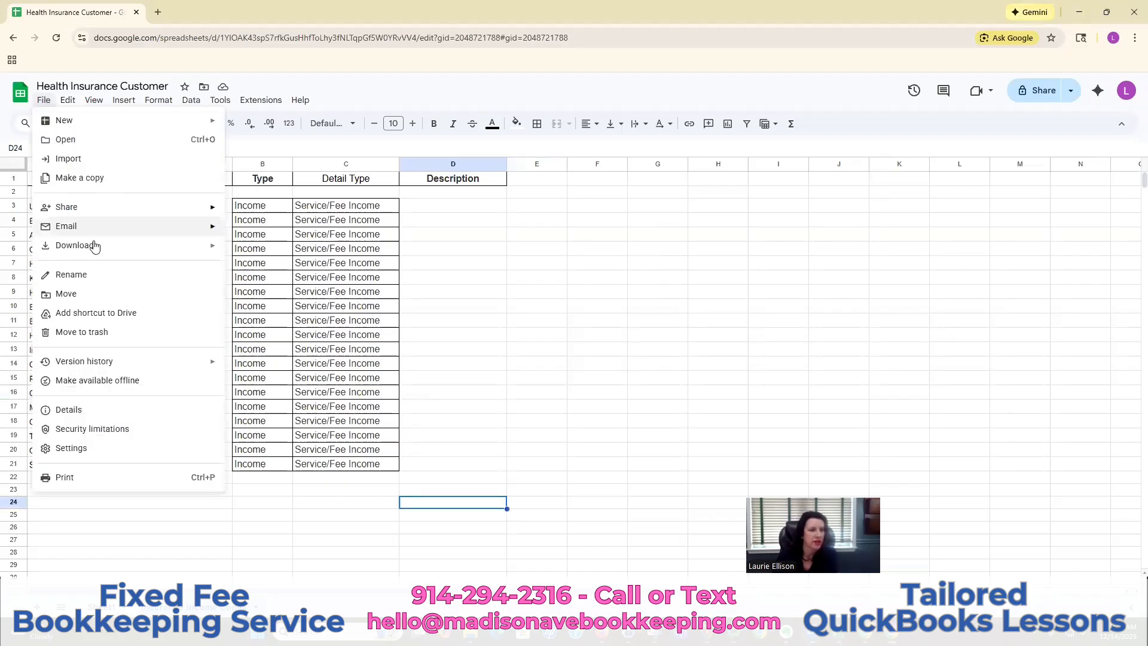
{"action": "mouse_move", "coordinate": [129, 251]}
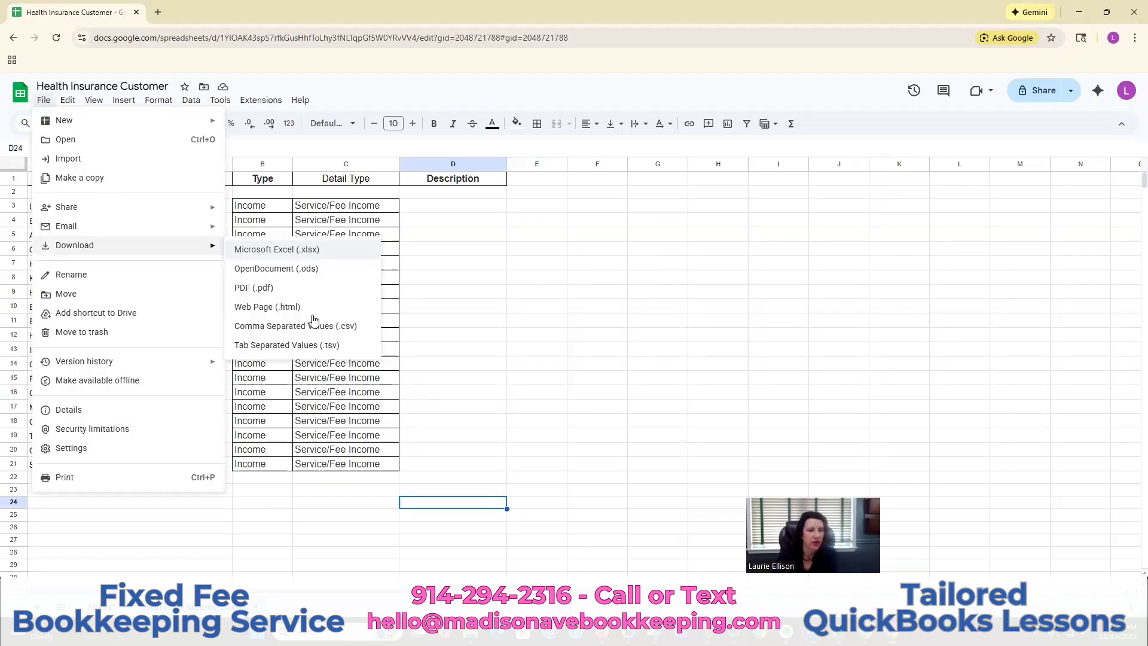
{"action": "left_click", "coordinate": [328, 326]}
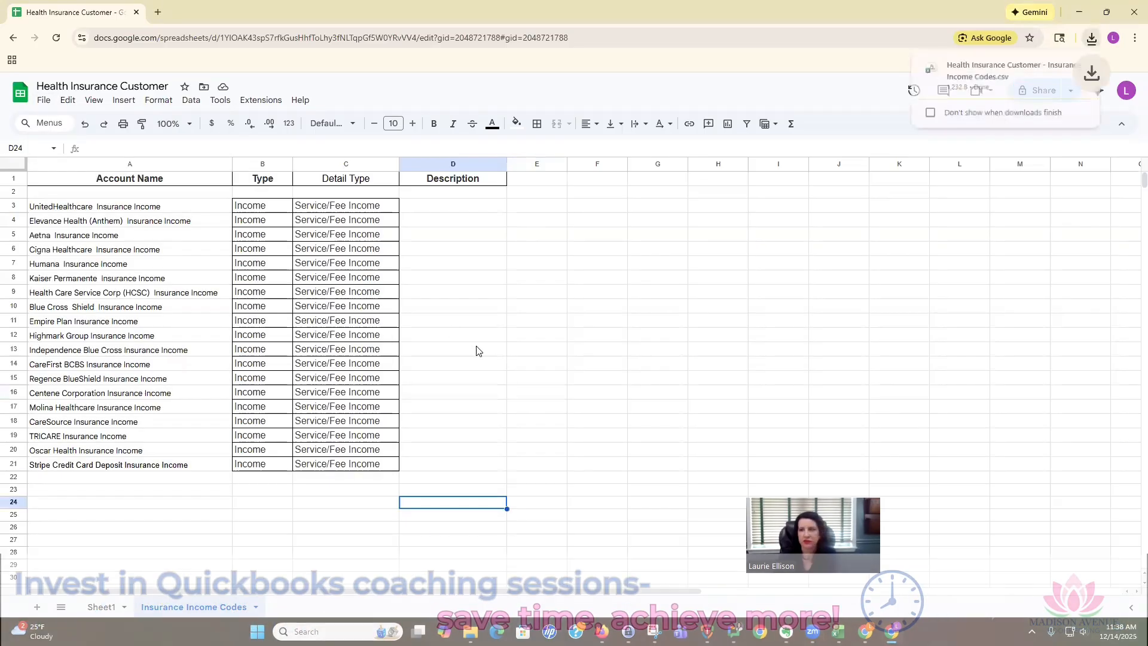
Step: Switch to the QuickBooks chart of accounts, dismiss the setup tasks and expert-help tip, and open the account import
{"action": "left_click", "coordinate": [1079, 12]}
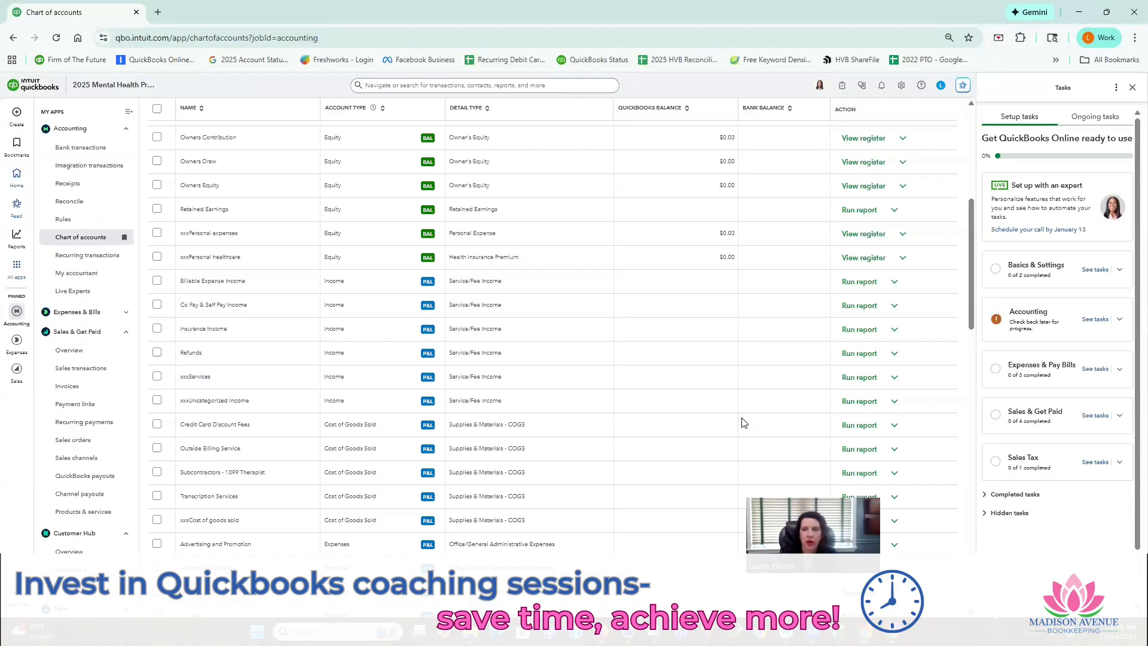
{"action": "left_click", "coordinate": [1133, 88]}
{"action": "left_click", "coordinate": [1118, 163]}
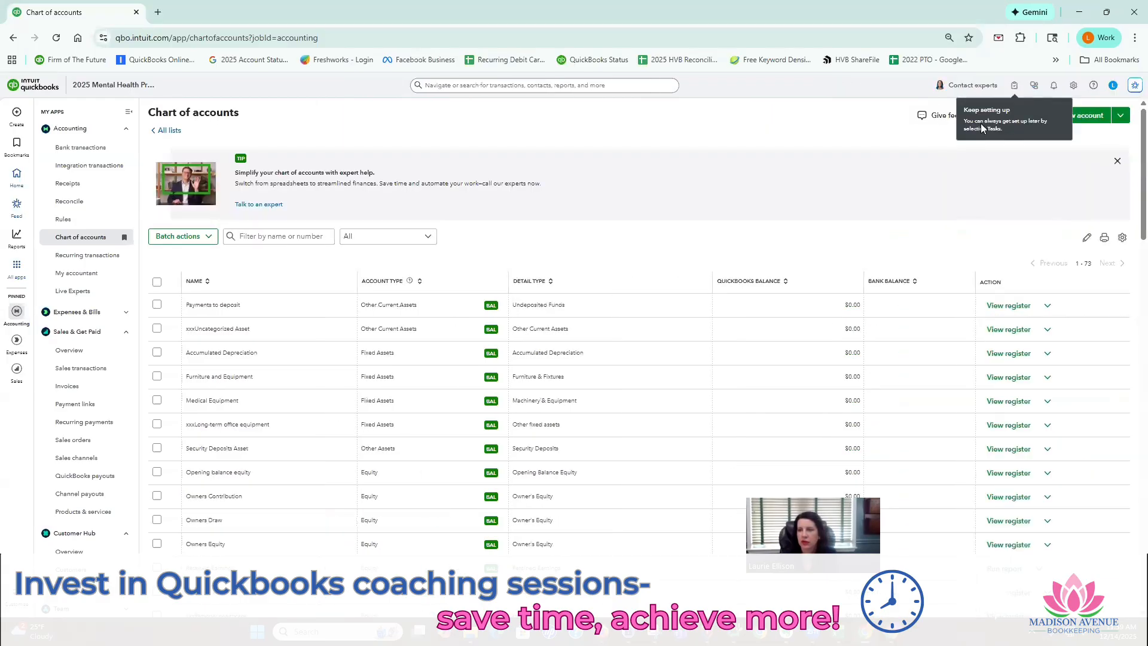
{"action": "left_click", "coordinate": [1121, 118]}
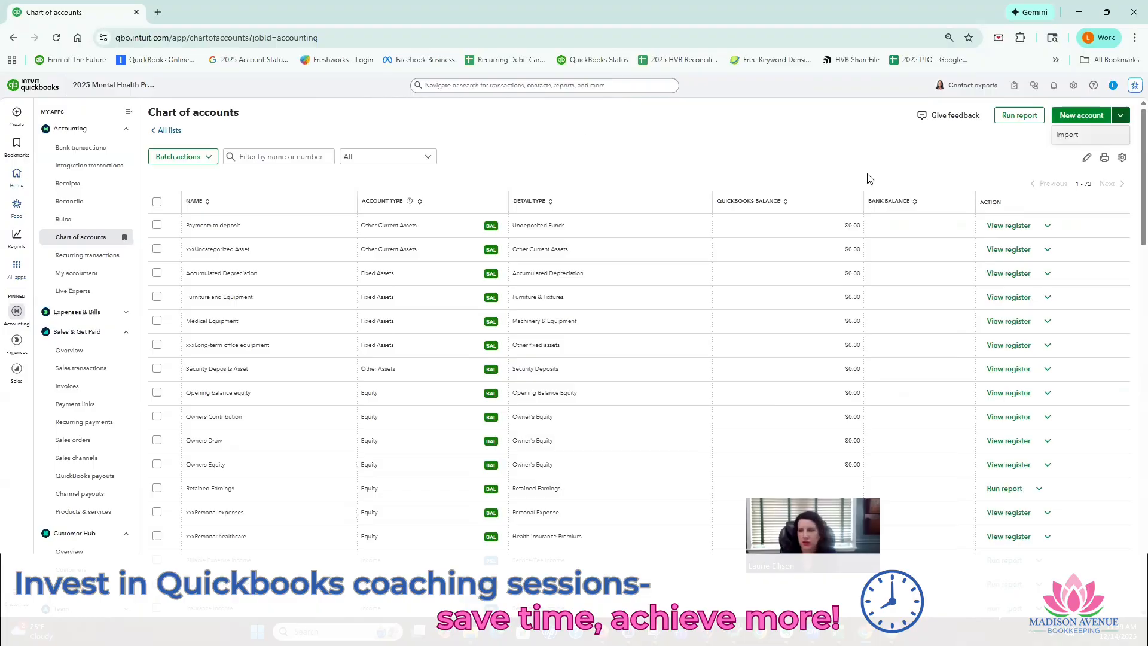
{"action": "left_click", "coordinate": [1076, 135]}
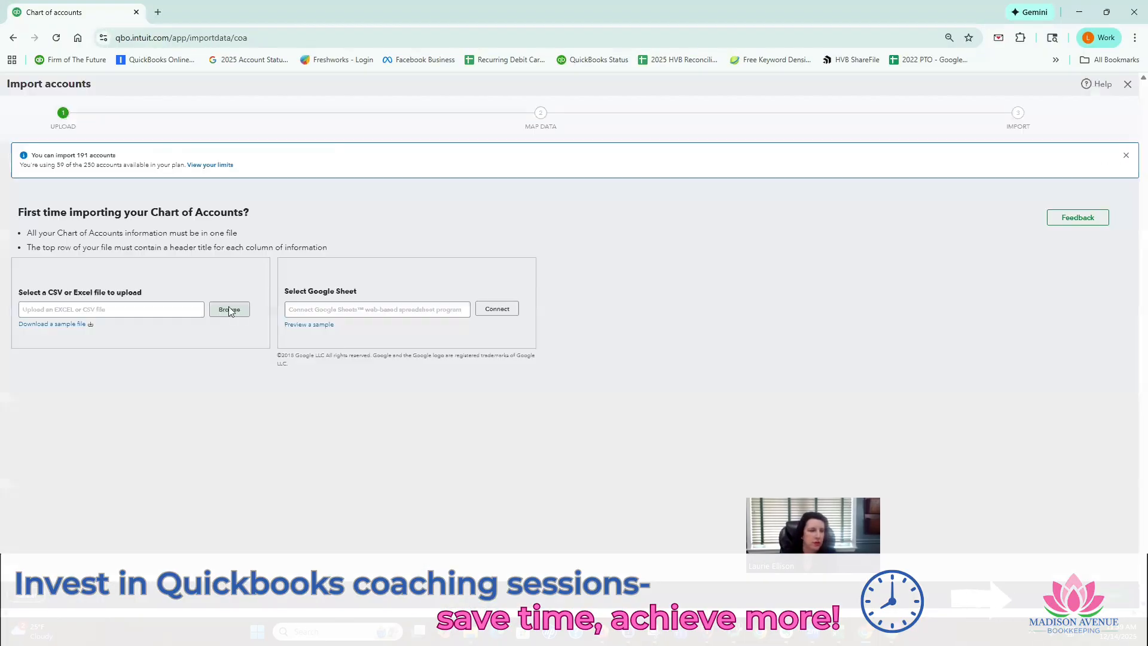
Step: Upload the Health Insurance Customer - Insurance Income Codes CSV from Downloads and import all of its payer income accounts
{"action": "left_click", "coordinate": [230, 309]}
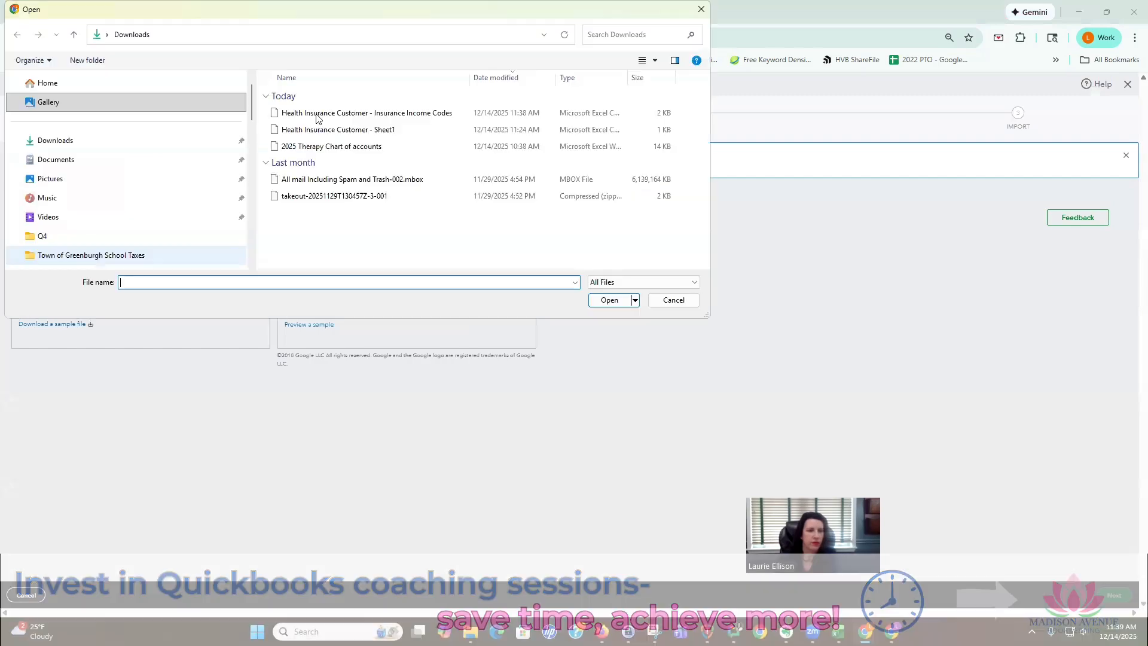
{"action": "left_click", "coordinate": [320, 113]}
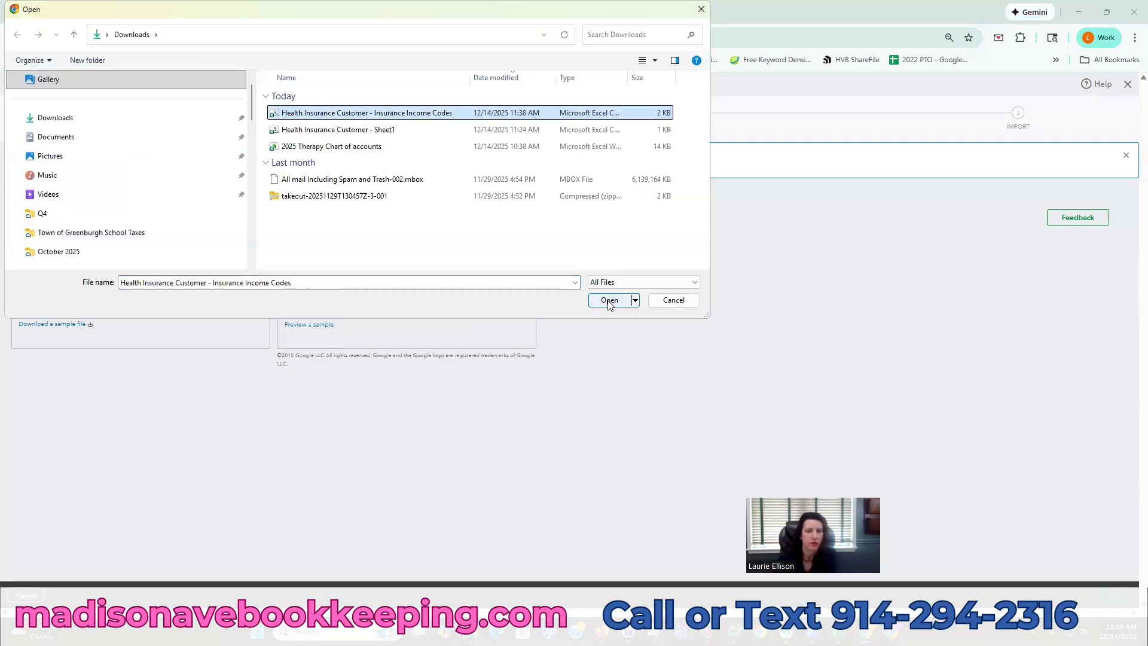
{"action": "left_click", "coordinate": [609, 300]}
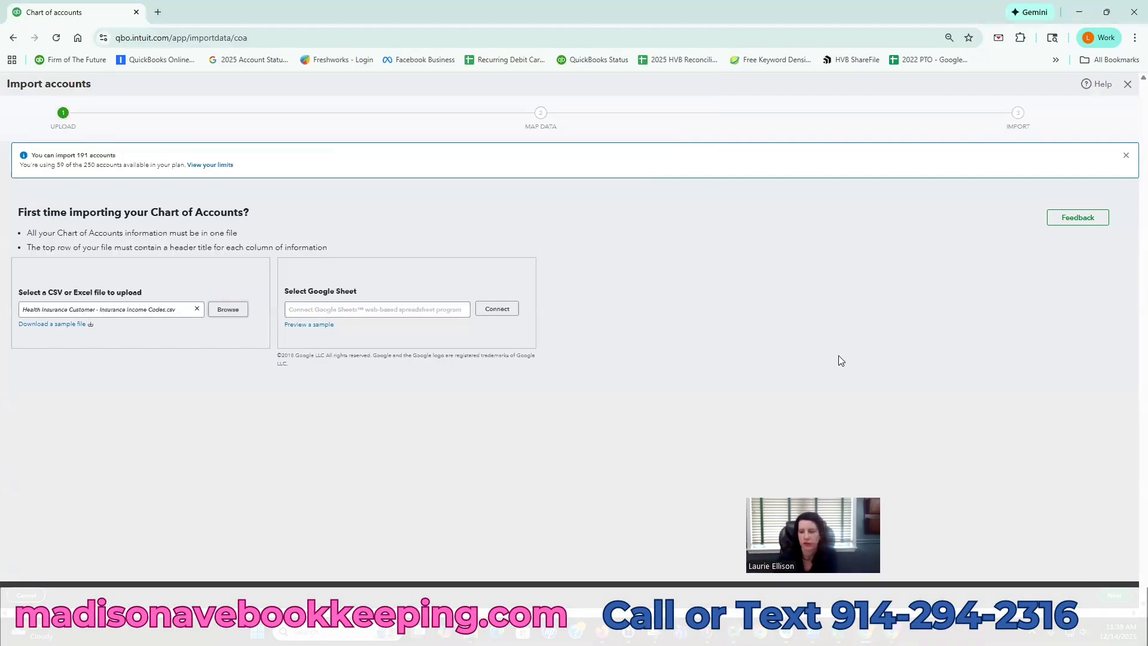
{"action": "left_click", "coordinate": [1118, 598]}
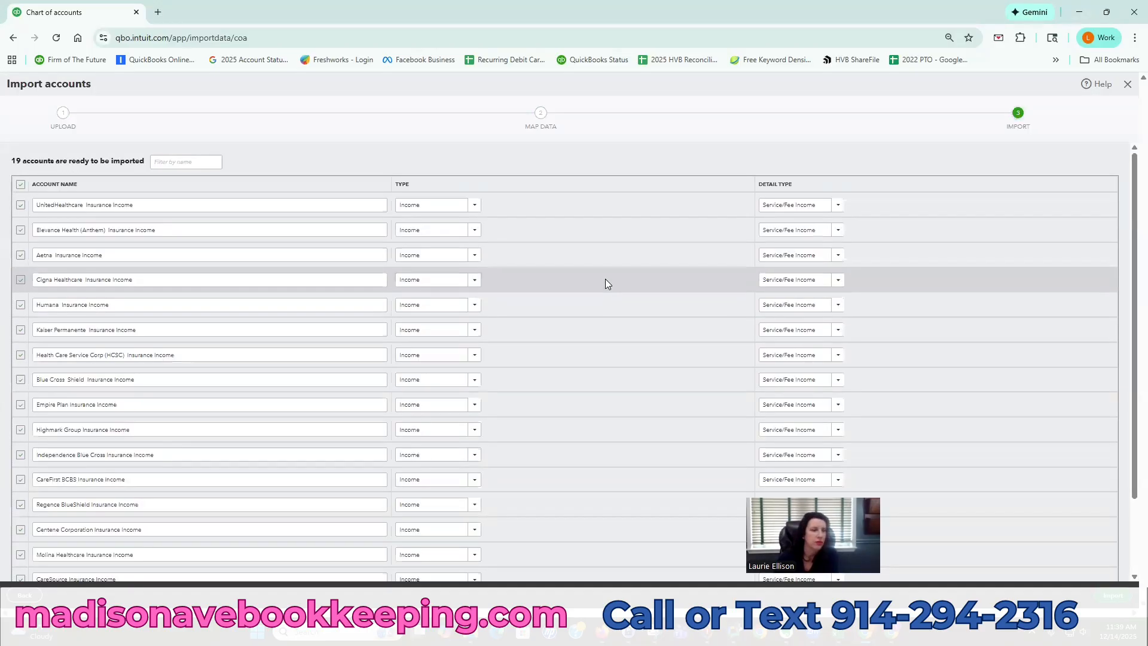
{"action": "scroll", "coordinate": [668, 418], "scroll_direction": "down", "scroll_amount": 3}
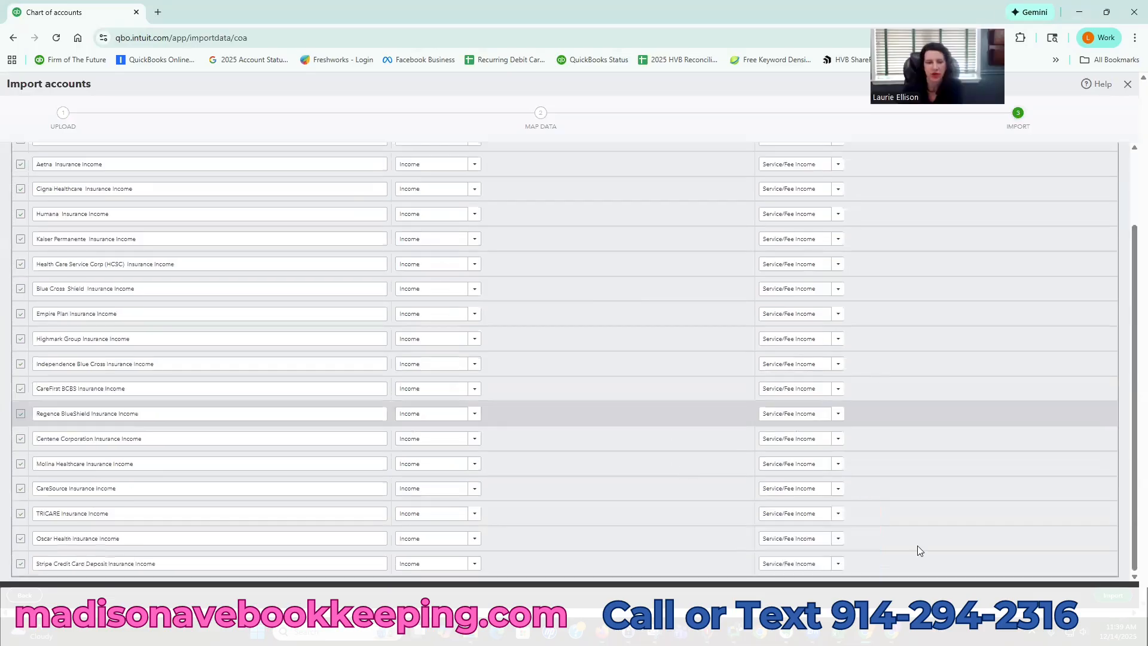
{"action": "left_click", "coordinate": [1112, 601]}
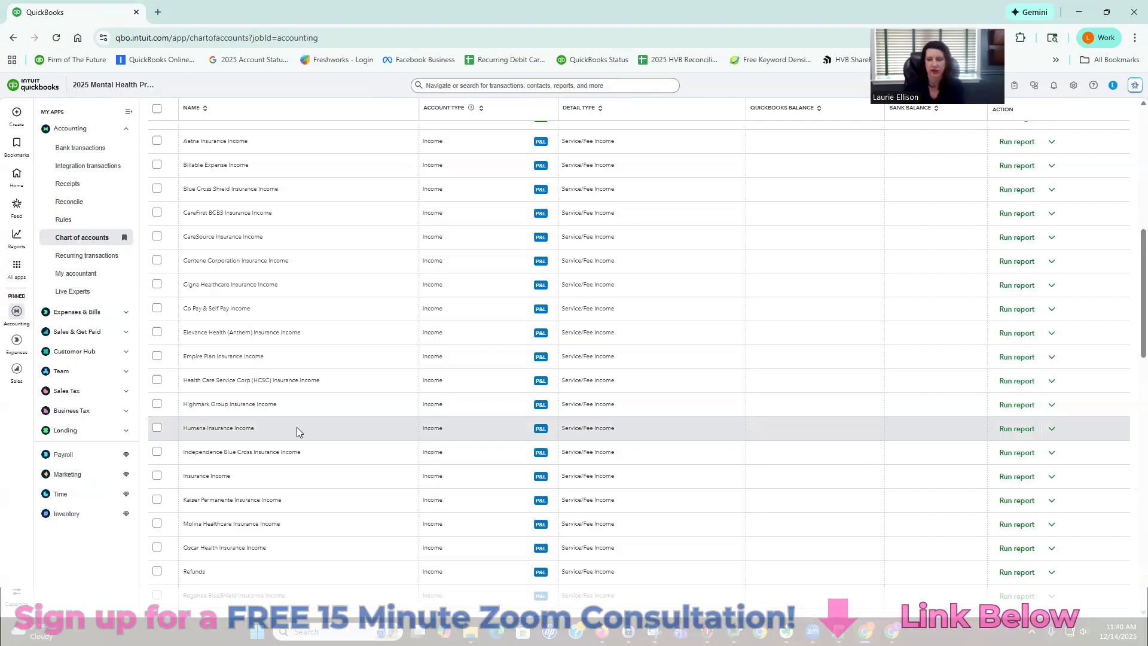
Step: Open the Humana Insurance Income account for editing and mark it as a subaccount
{"action": "left_click", "coordinate": [1051, 428]}
{"action": "left_click", "coordinate": [966, 449]}
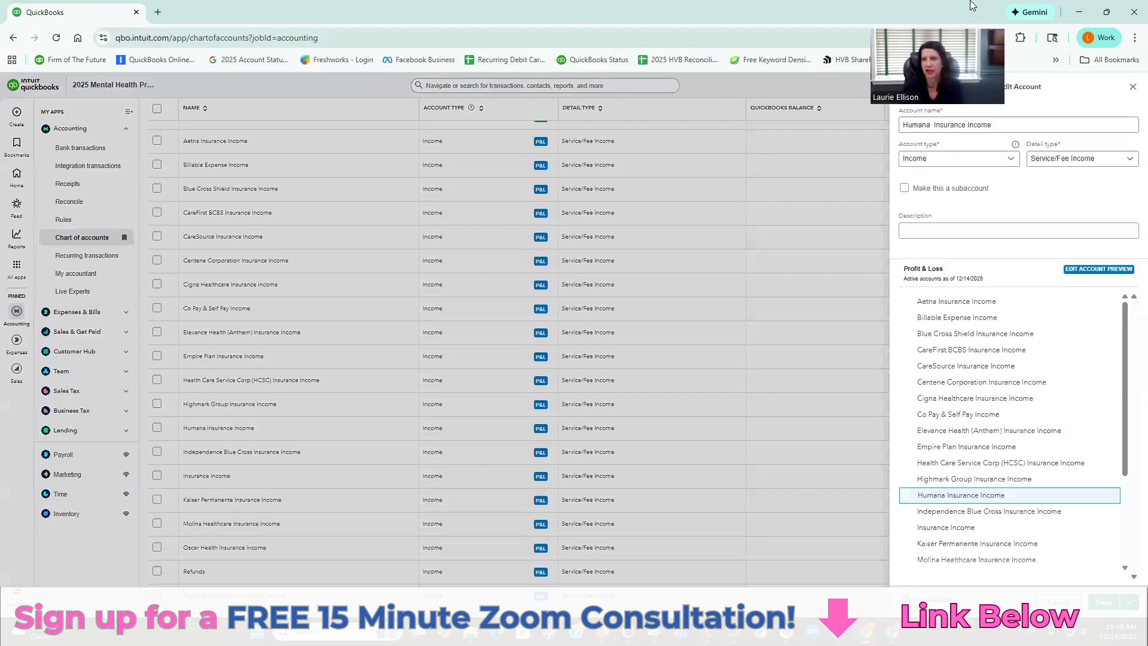
{"action": "left_click", "coordinate": [905, 189]}
{"action": "left_click", "coordinate": [935, 227]}
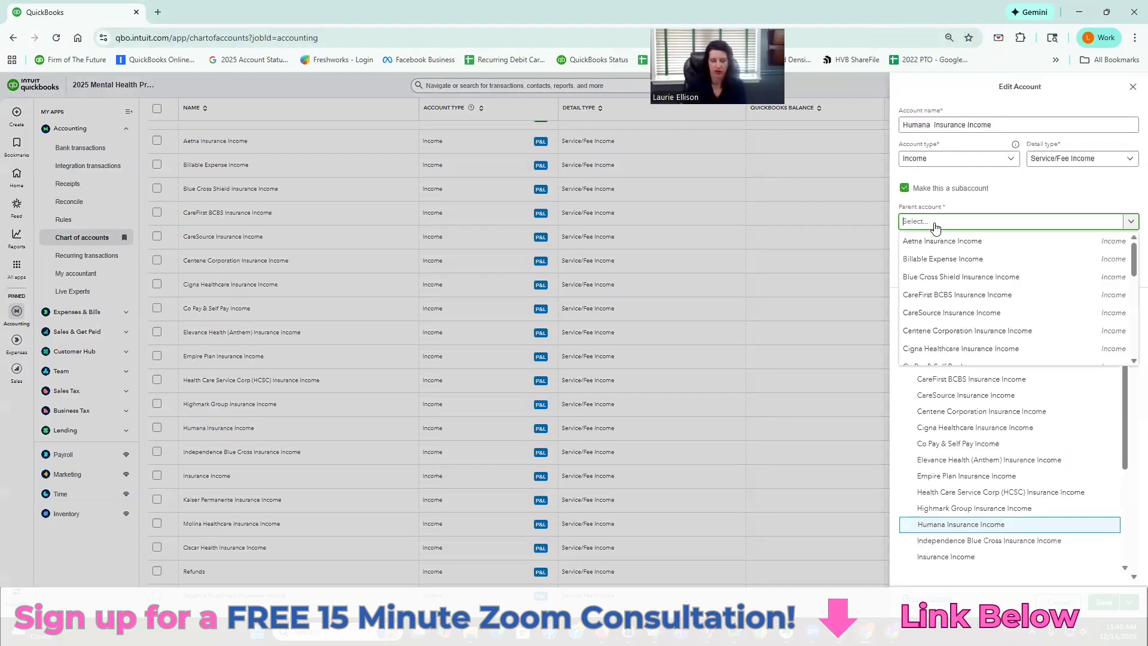
{"action": "type", "text": "hea"}
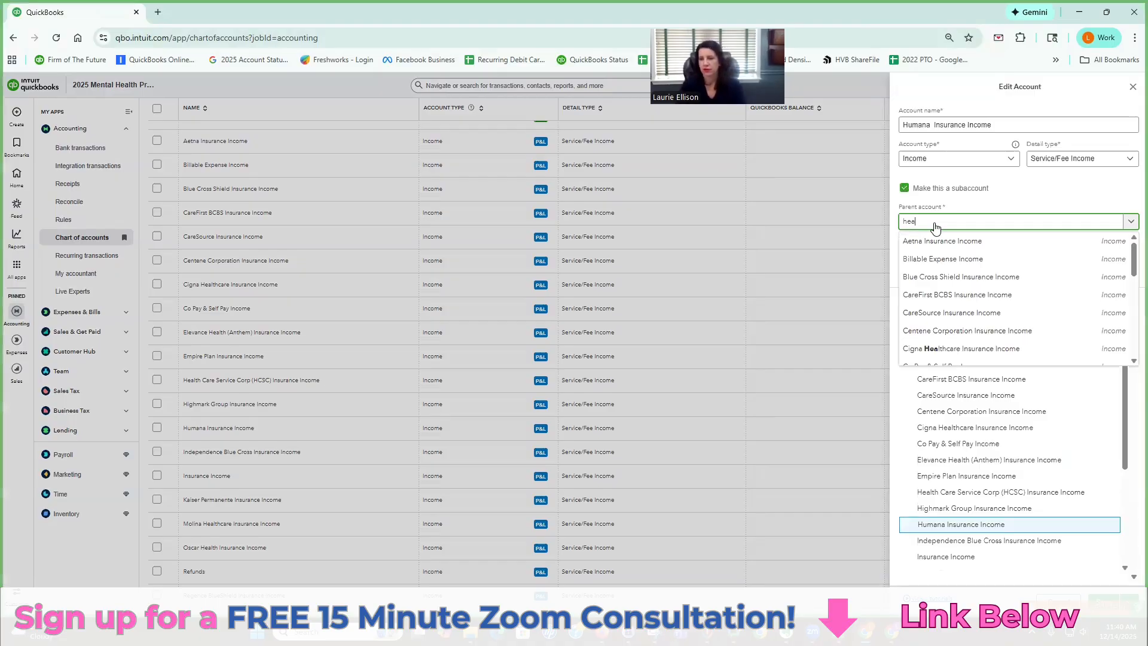
{"action": "type", "text": "l"}
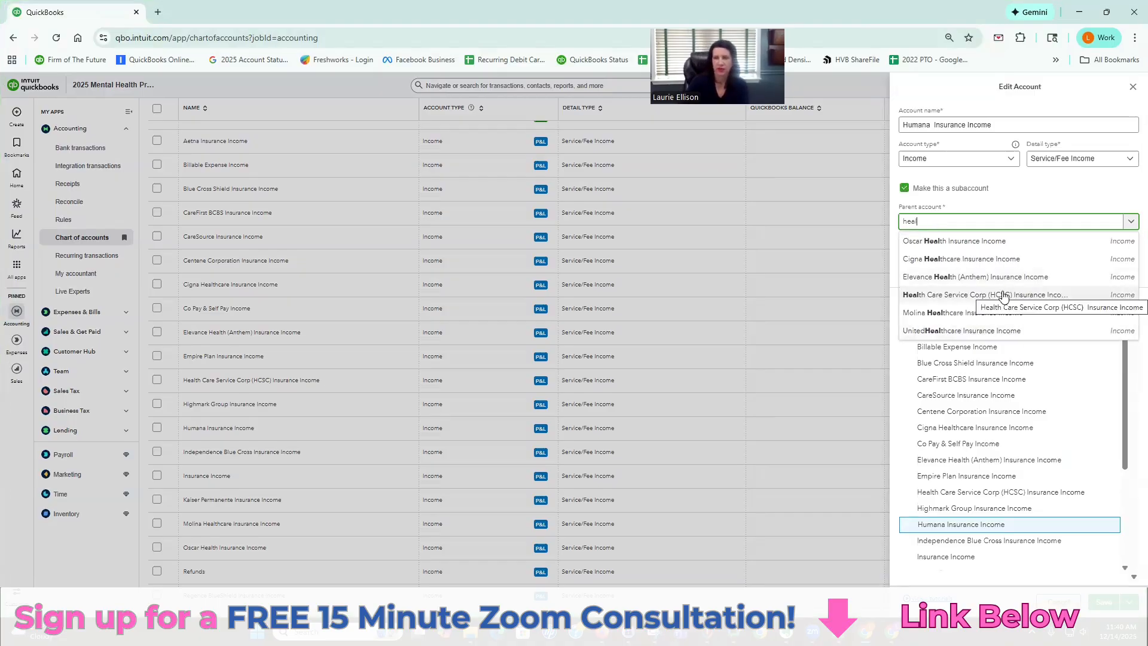
{"action": "key", "text": "BackSpace"}
{"action": "key", "text": "BackSpace"}
{"action": "key", "text": "BackSpace"}
{"action": "key", "text": "BackSpace"}
Step: Set Insurance Income as the parent account of Humana Insurance Income and save the account
{"action": "type", "text": "insur"}
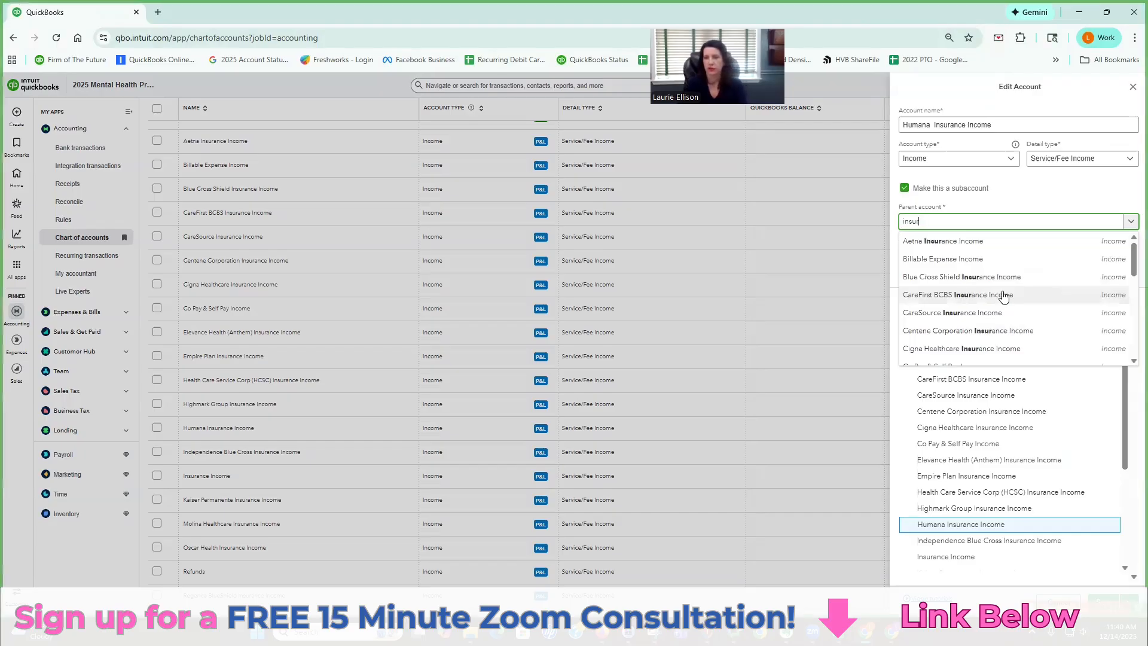
{"action": "left_click", "coordinate": [984, 241]}
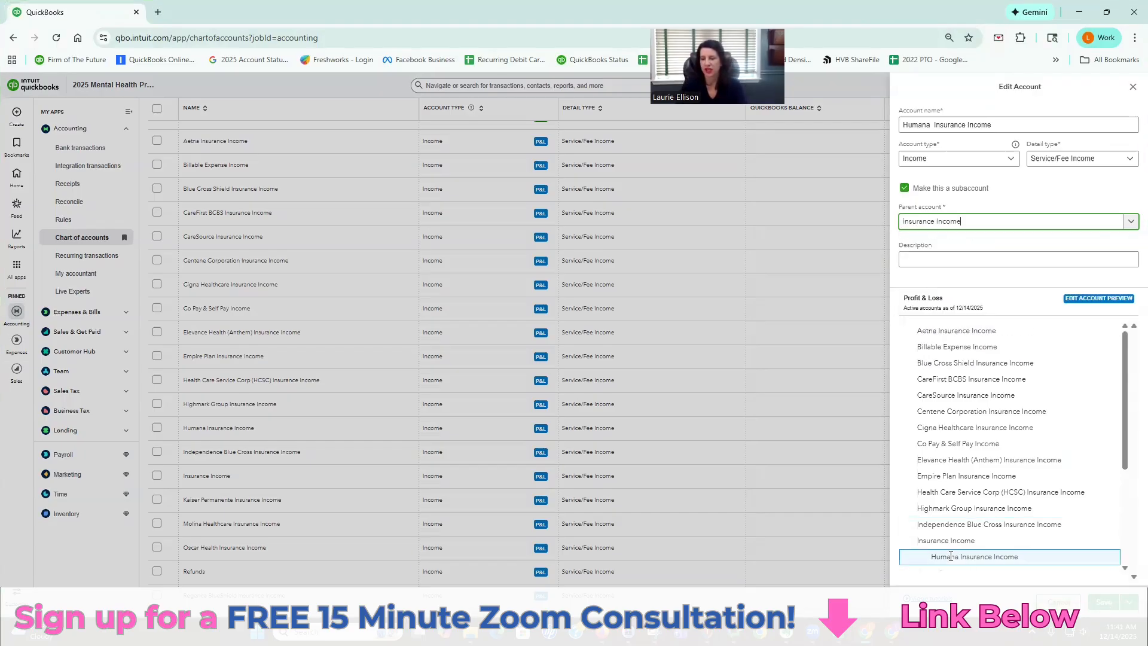
{"action": "left_click", "coordinate": [1103, 603]}
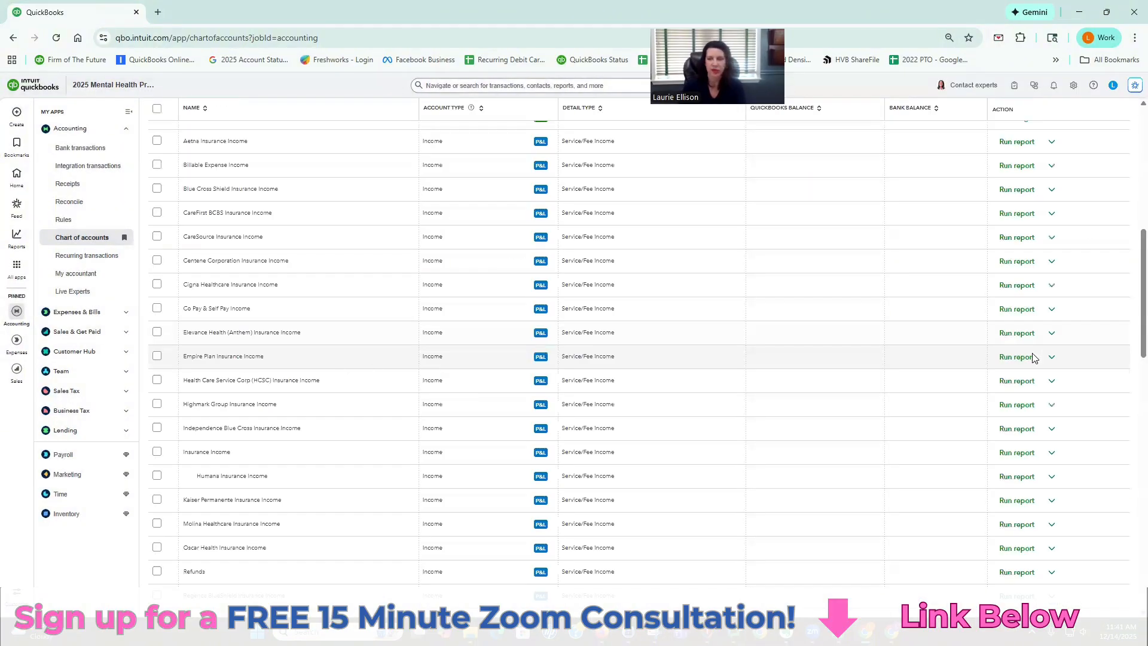
Step: Make Empire Plan Insurance Income a subaccount with Insurance Income as its parent account
{"action": "left_click", "coordinate": [1051, 357]}
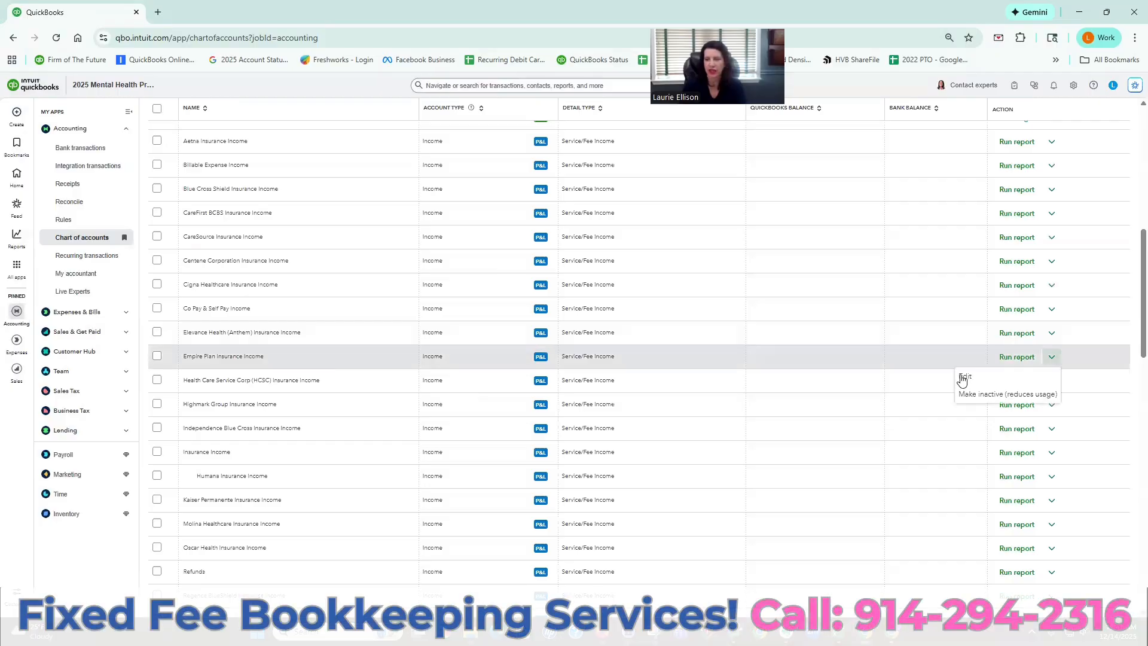
{"action": "left_click", "coordinate": [961, 377]}
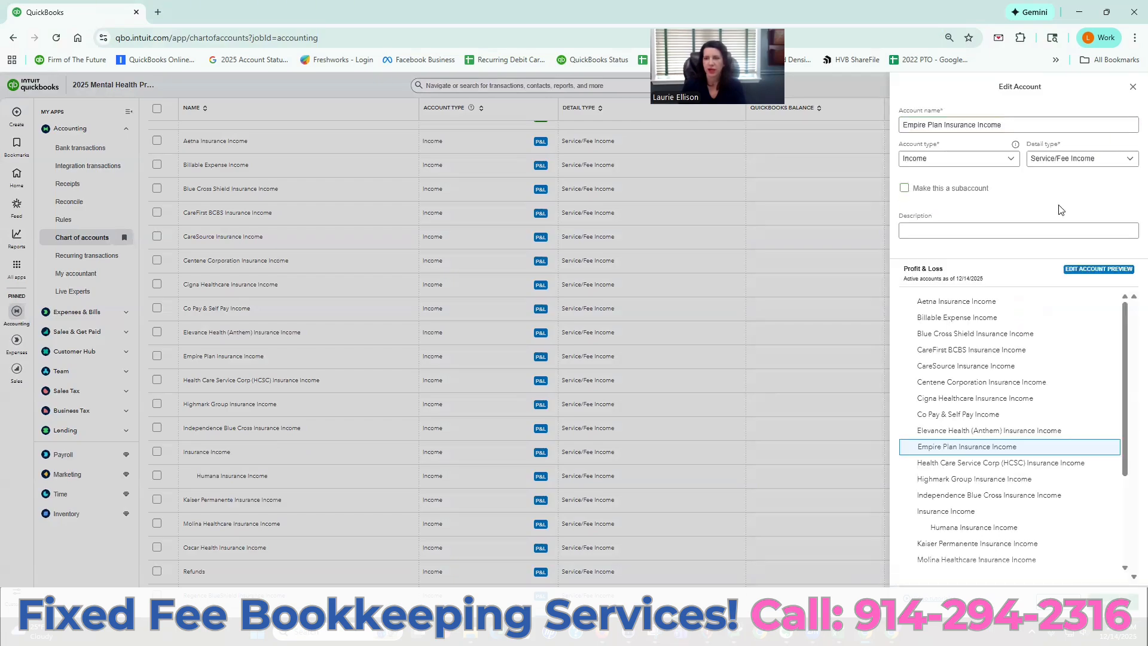
{"action": "left_click", "coordinate": [1129, 223]}
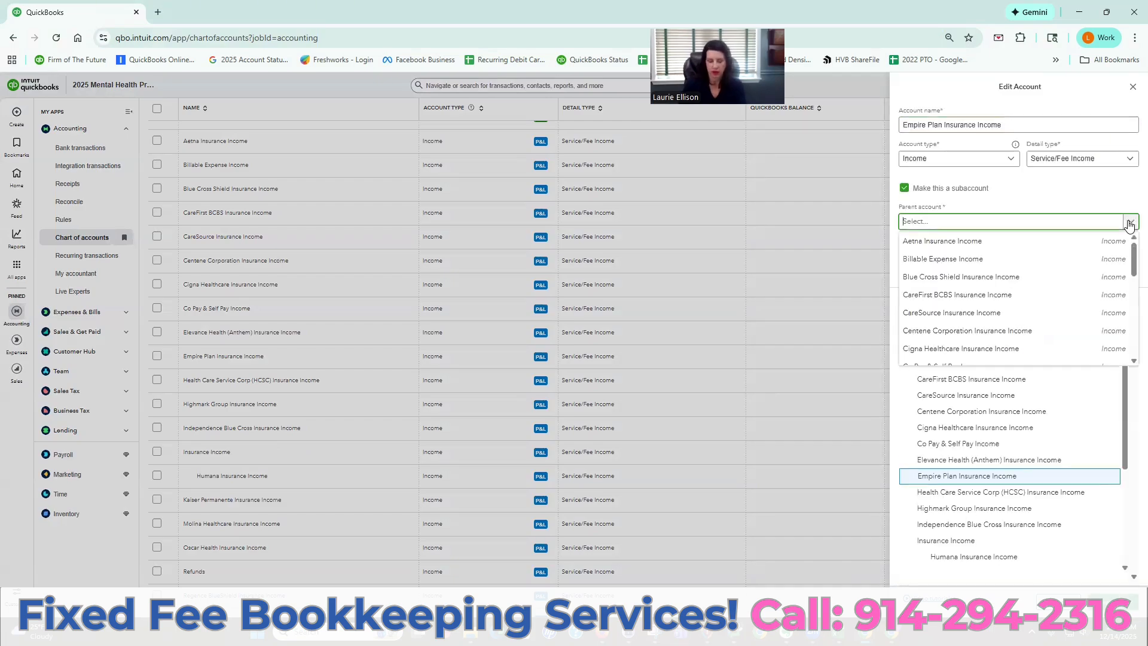
{"action": "type", "text": "ins"}
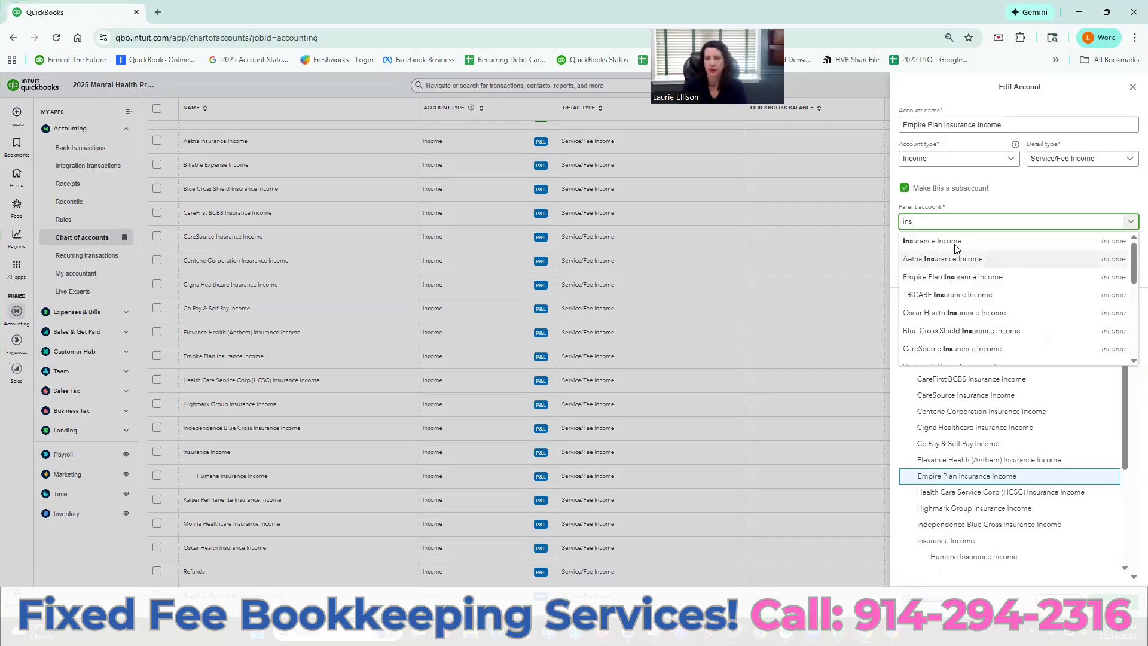
{"action": "key", "text": "Return"}
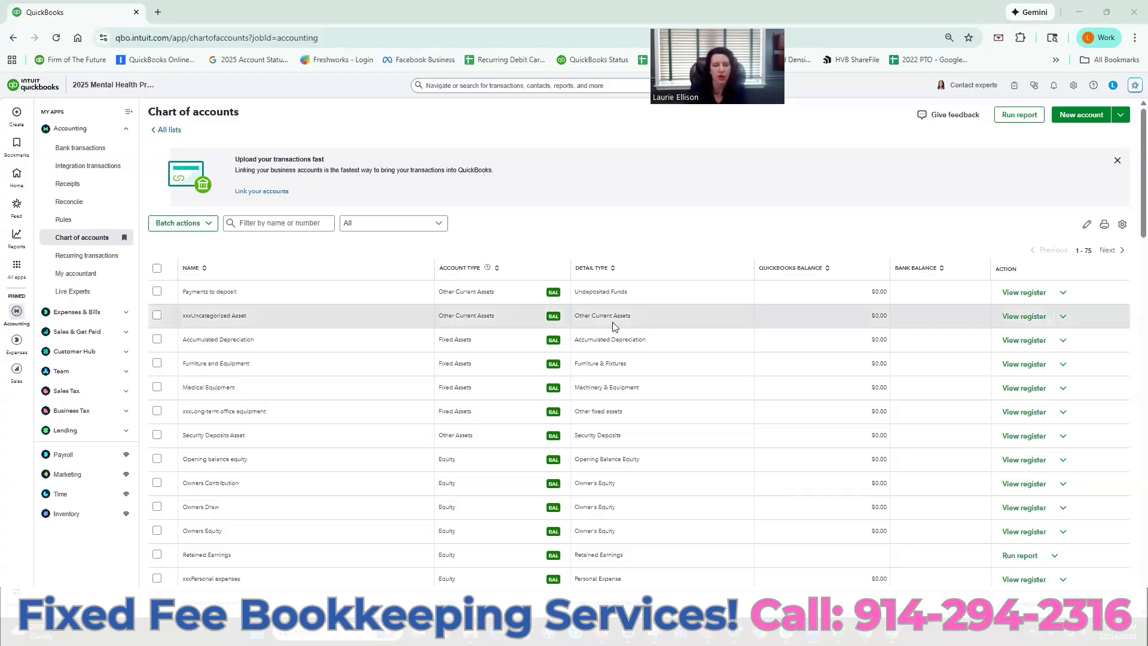
Step: Review the payer subaccounts nested under Insurance Income in the chart of accounts
{"action": "scroll", "coordinate": [612, 322], "scroll_direction": "down", "scroll_amount": 2}
{"action": "scroll", "coordinate": [614, 326], "scroll_direction": "down", "scroll_amount": 4}
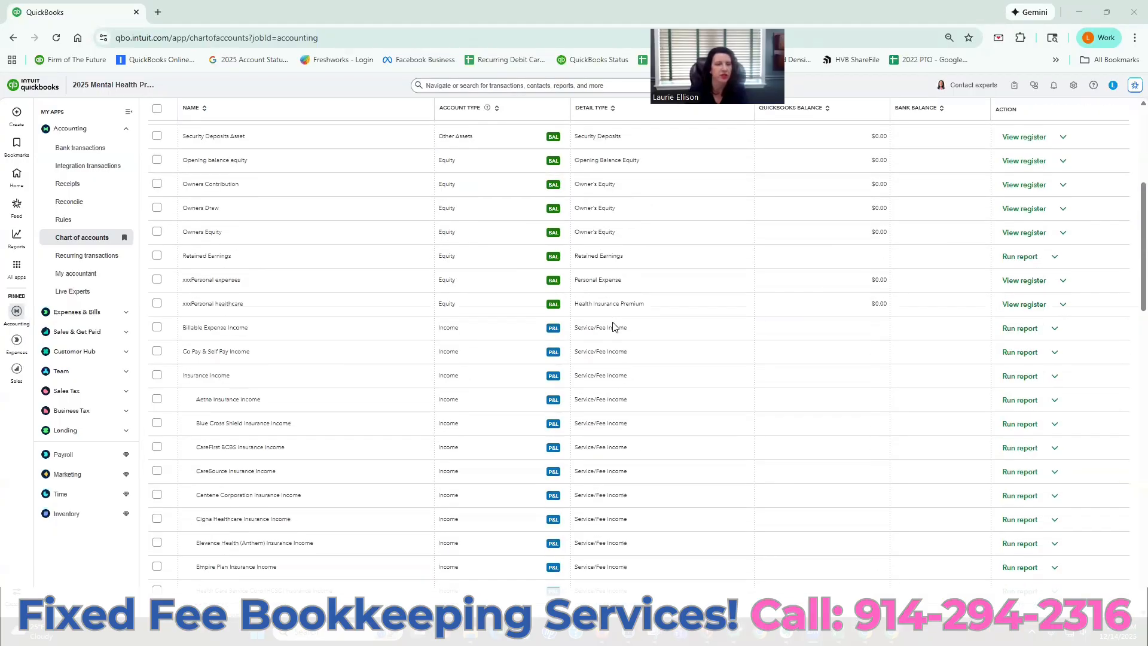
{"action": "scroll", "coordinate": [232, 201], "scroll_direction": "down", "scroll_amount": 1}
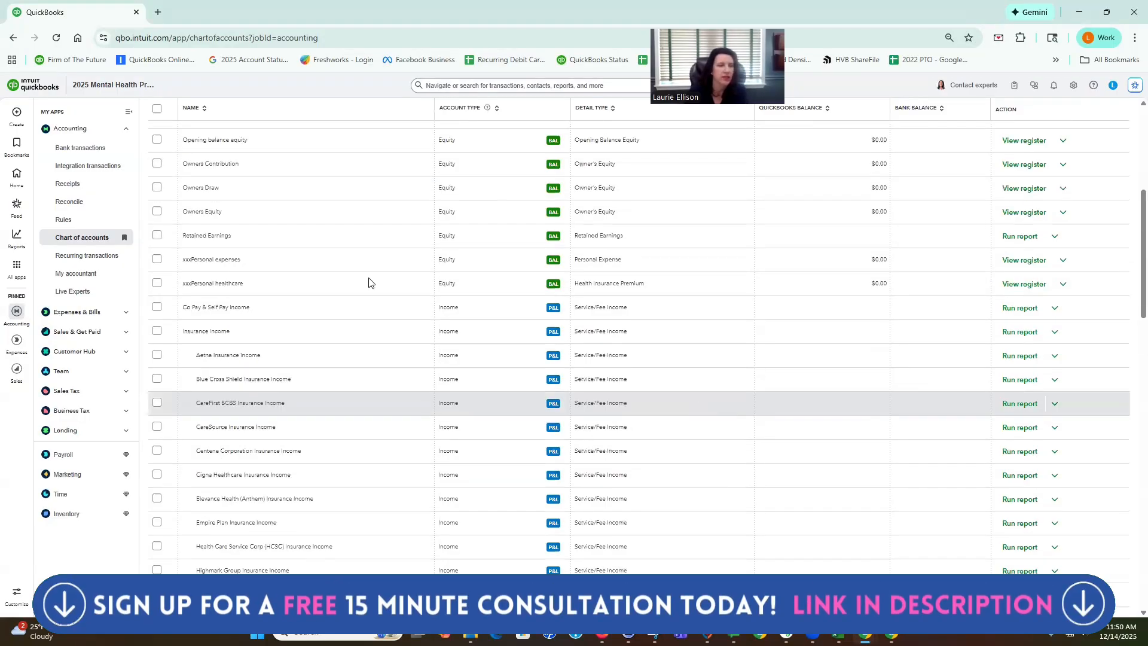
{"action": "scroll", "coordinate": [335, 256], "scroll_direction": "down", "scroll_amount": 2}
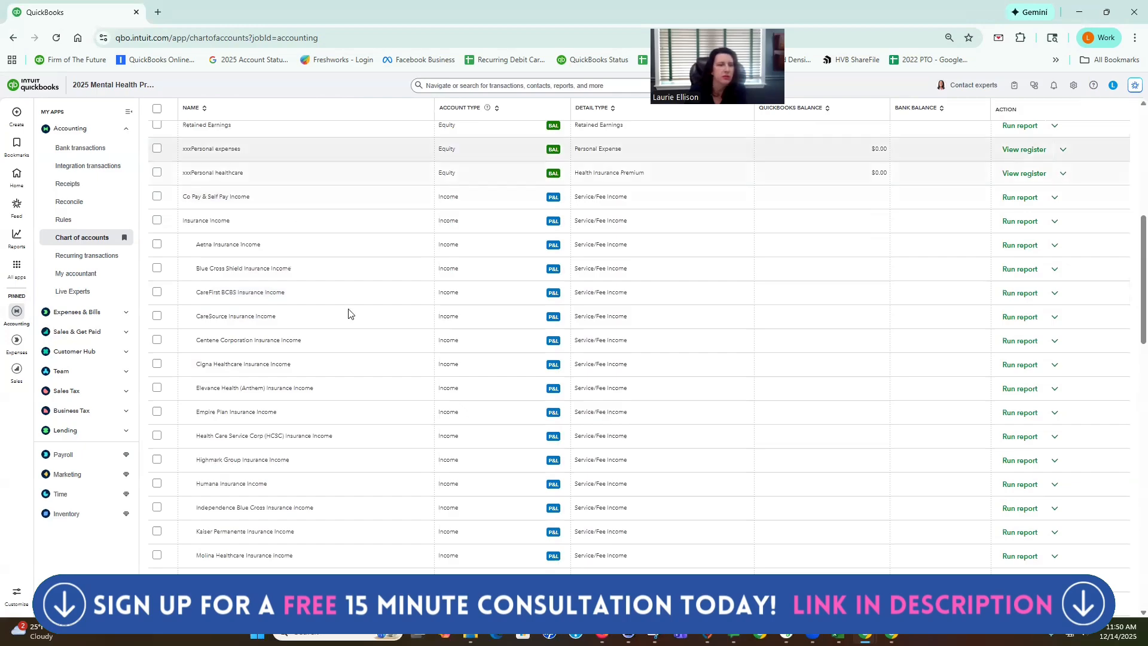
{"action": "scroll", "coordinate": [277, 193], "scroll_direction": "down", "scroll_amount": 2}
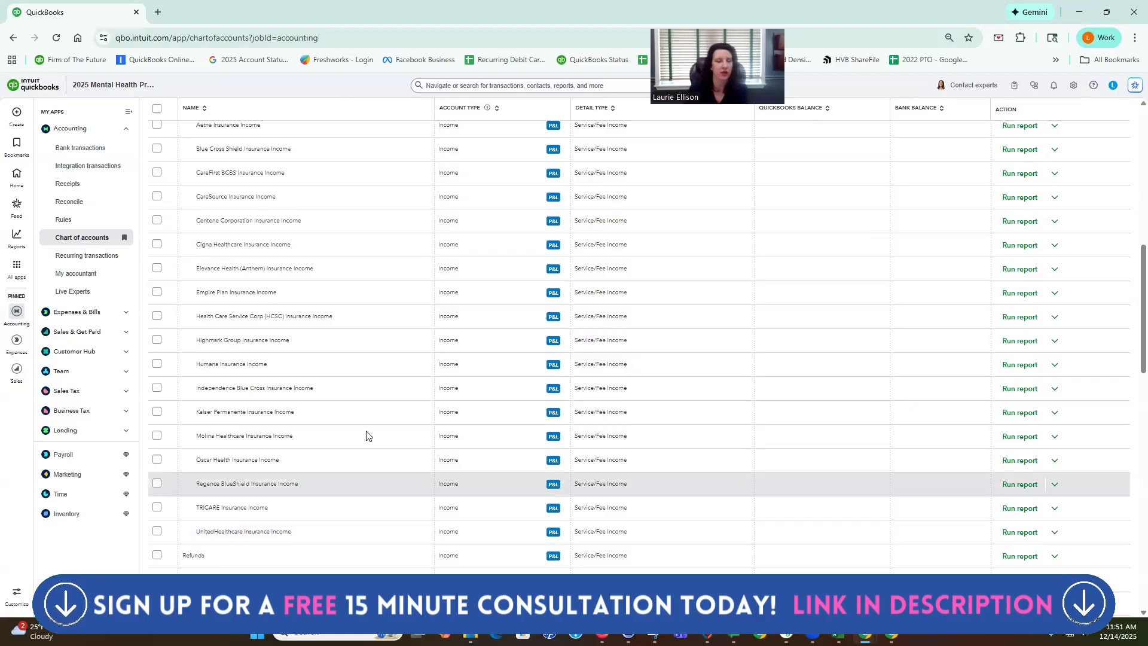
Step: Rename the Stripe Credit Card Deposit Insurance Income account to Stripe Credit Card Deposit Income
{"action": "scroll", "coordinate": [266, 447], "scroll_direction": "down", "scroll_amount": 1}
{"action": "scroll", "coordinate": [206, 436], "scroll_direction": "down", "scroll_amount": 1}
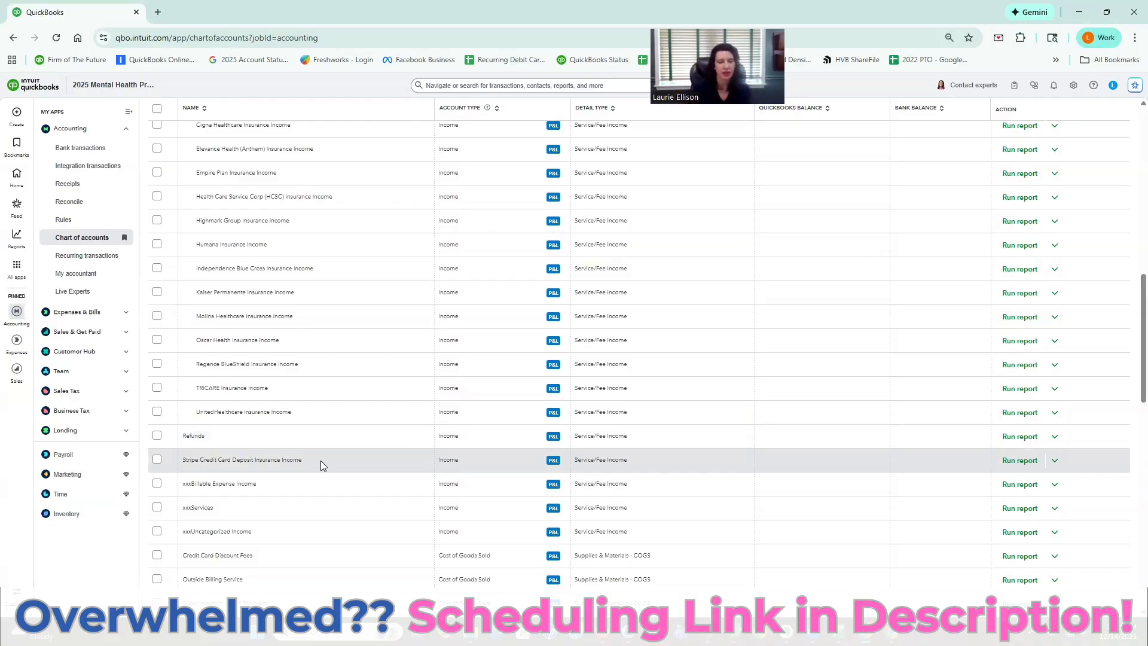
{"action": "left_click", "coordinate": [1055, 460]}
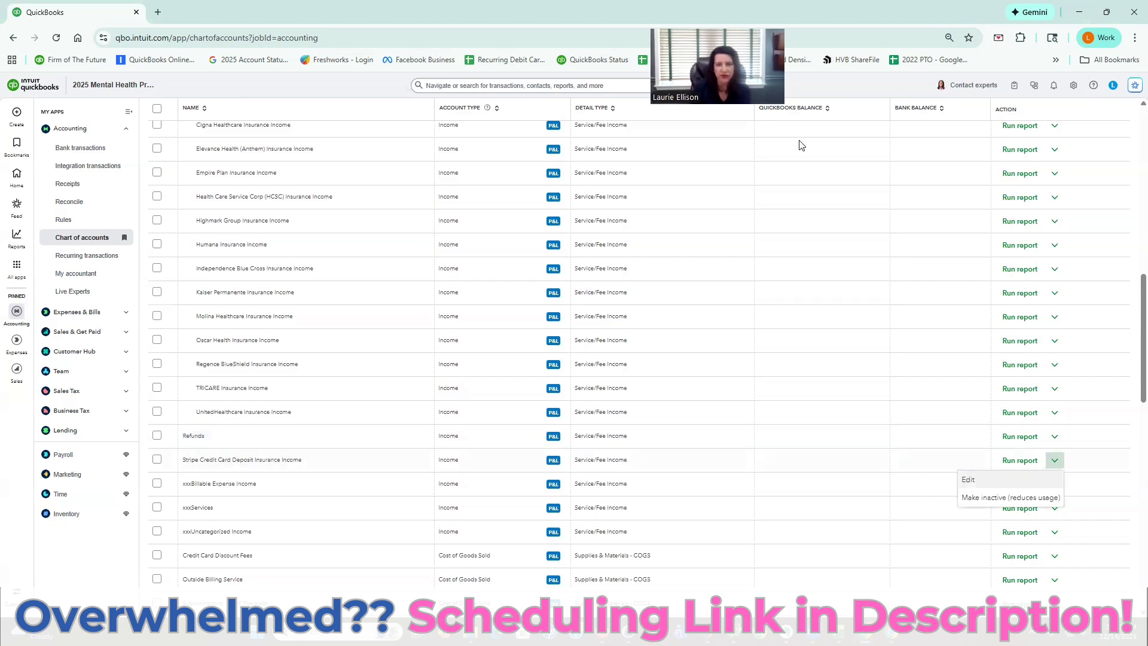
{"action": "left_click", "coordinate": [968, 479]}
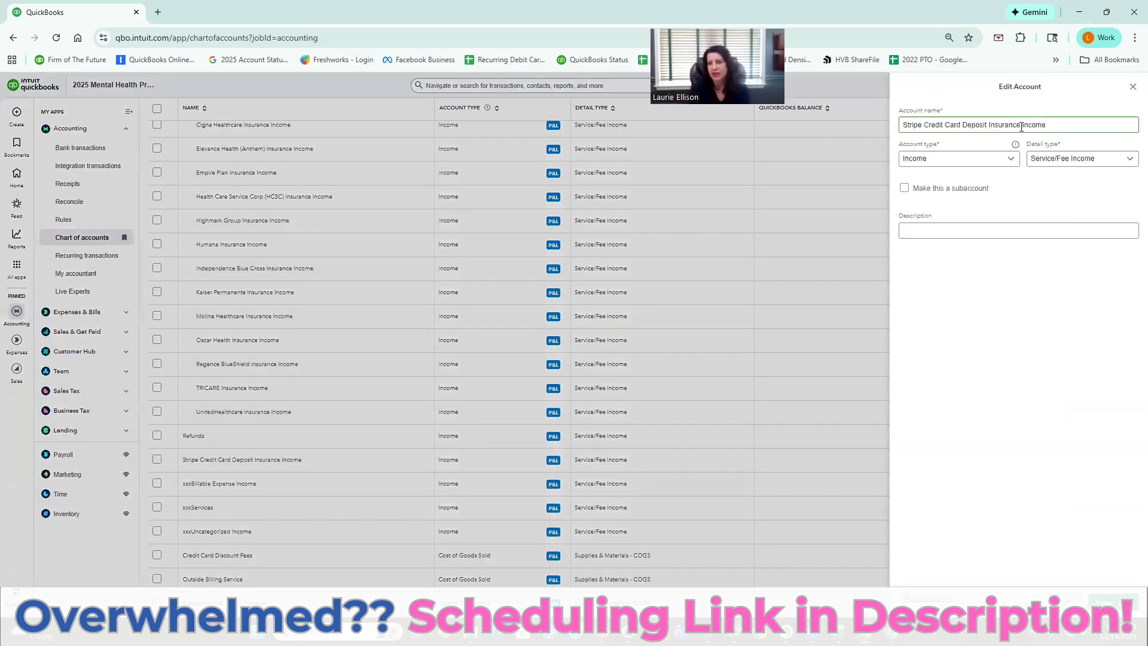
{"action": "left_click", "coordinate": [1021, 125]}
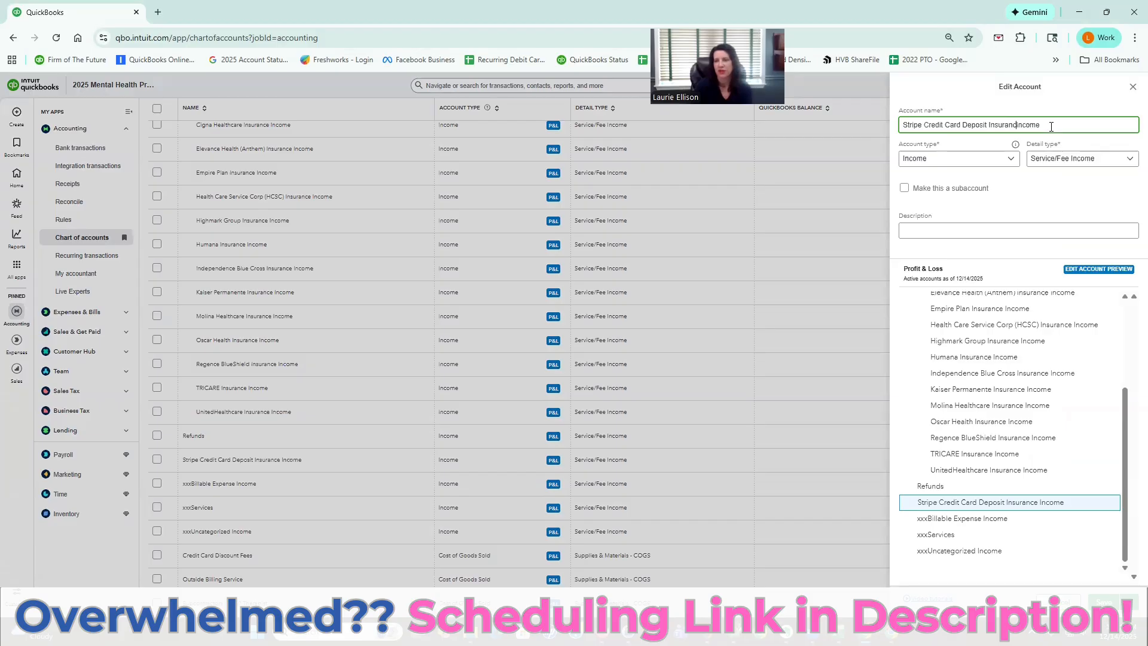
{"action": "key", "text": "BackSpace"}
{"action": "key", "text": "BackSpace"}
{"action": "key", "text": "BackSpace"}
{"action": "key", "text": "BackSpace"}
{"action": "key", "text": "BackSpace"}
{"action": "key", "text": "BackSpace"}
{"action": "key", "text": "BackSpace"}
{"action": "key", "text": "BackSpace"}
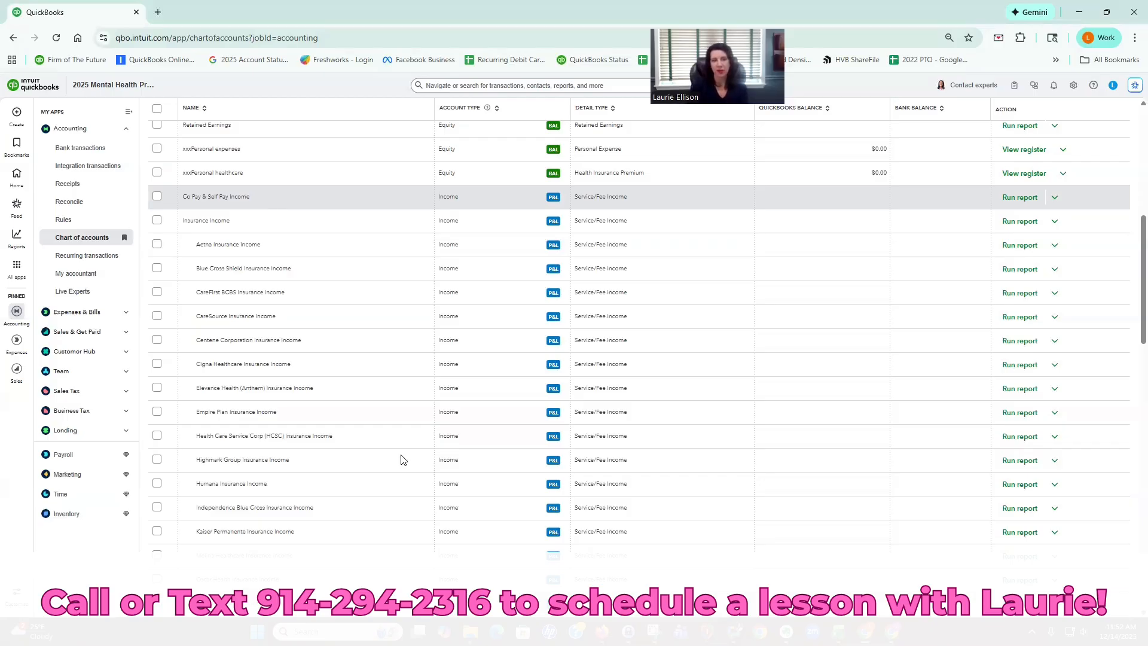
{"action": "scroll", "coordinate": [405, 470], "scroll_direction": "down", "scroll_amount": 3}
{"action": "scroll", "coordinate": [406, 470], "scroll_direction": "down", "scroll_amount": 1}
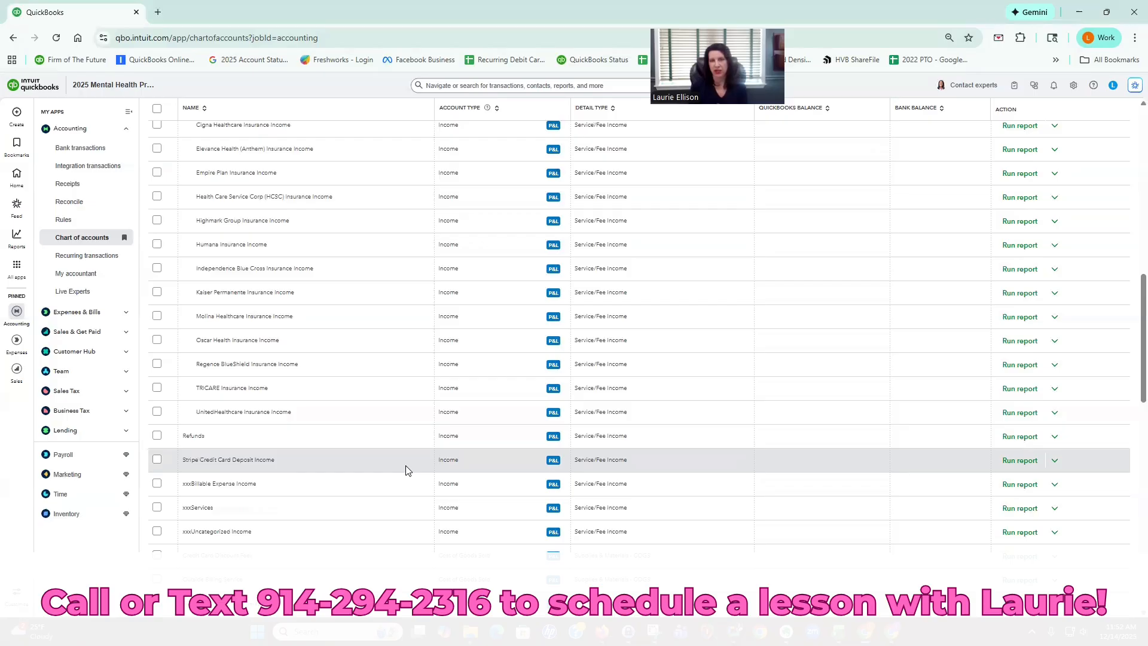
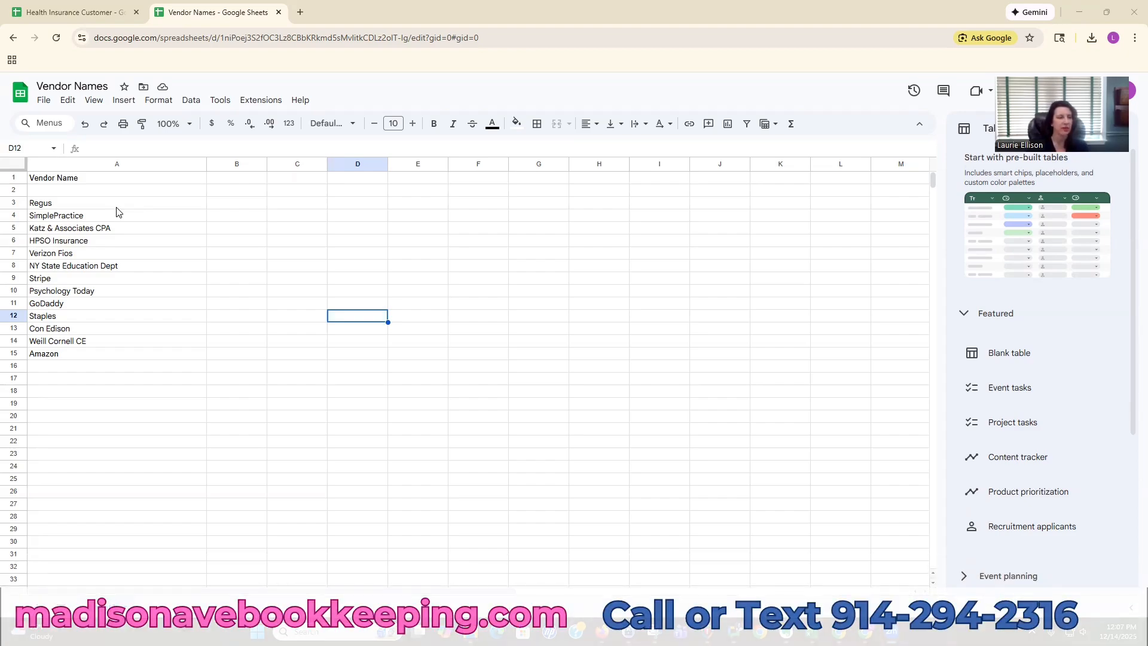
Step: Download the Vendor Names sheet as a comma-separated values (.csv) file
{"action": "left_click", "coordinate": [44, 102]}
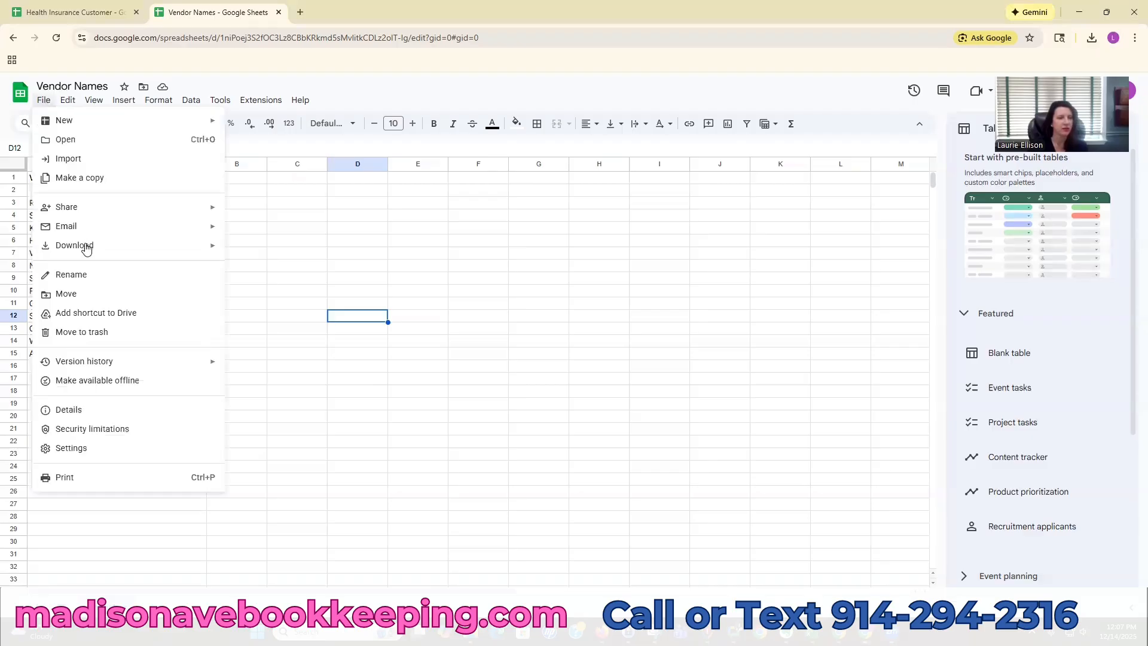
{"action": "mouse_move", "coordinate": [120, 245]}
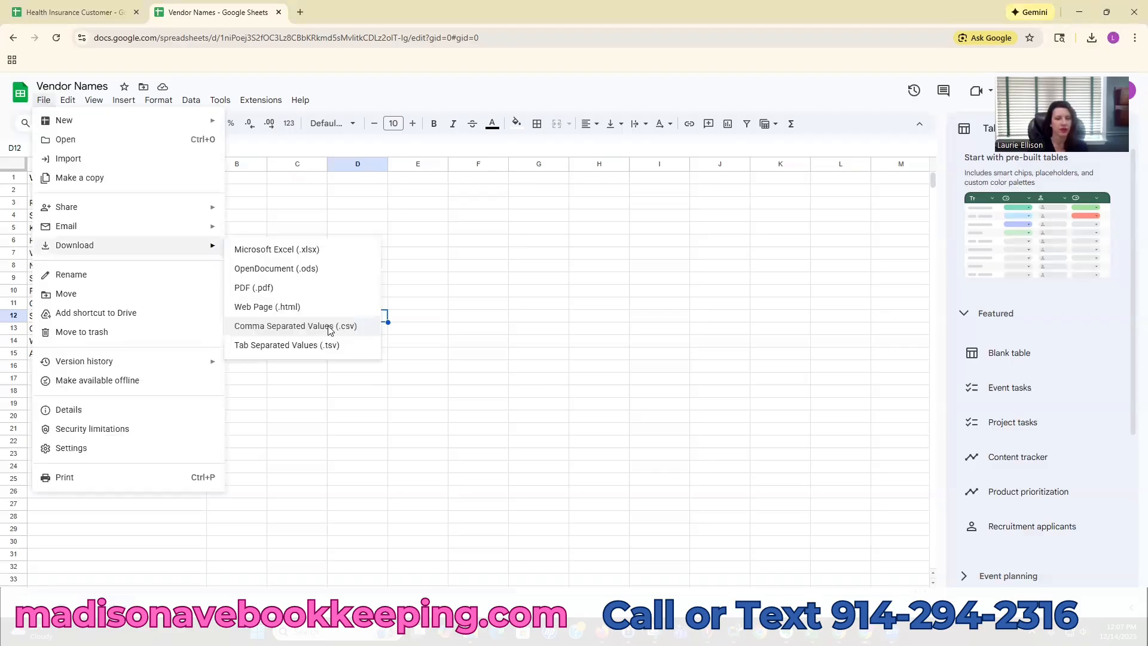
{"action": "left_click", "coordinate": [295, 325]}
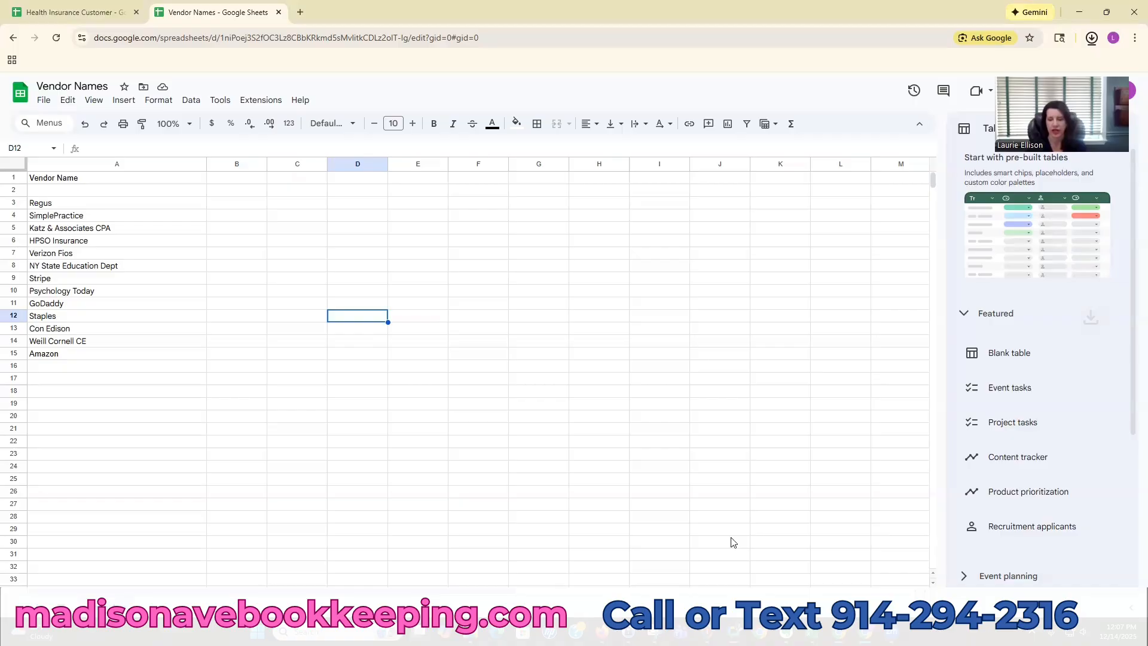
Step: Switch to the QuickBooks Online window and open the Vendors page for importing vendors
{"action": "mouse_move", "coordinate": [839, 631]}
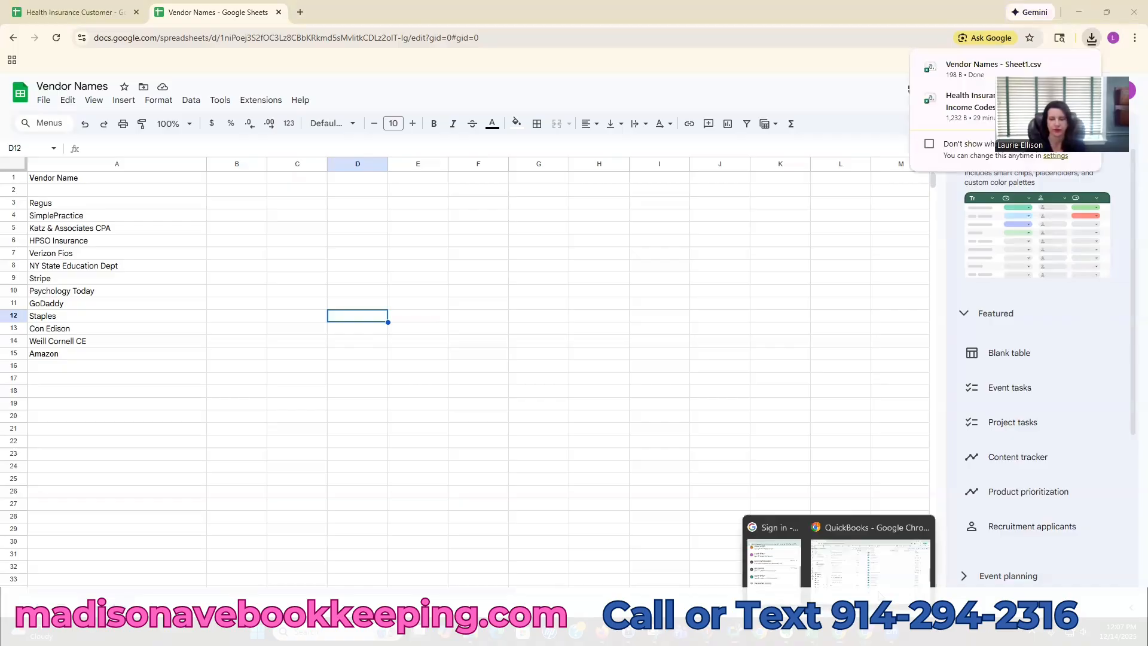
{"action": "left_click", "coordinate": [893, 580]}
{"action": "left_click", "coordinate": [684, 460]}
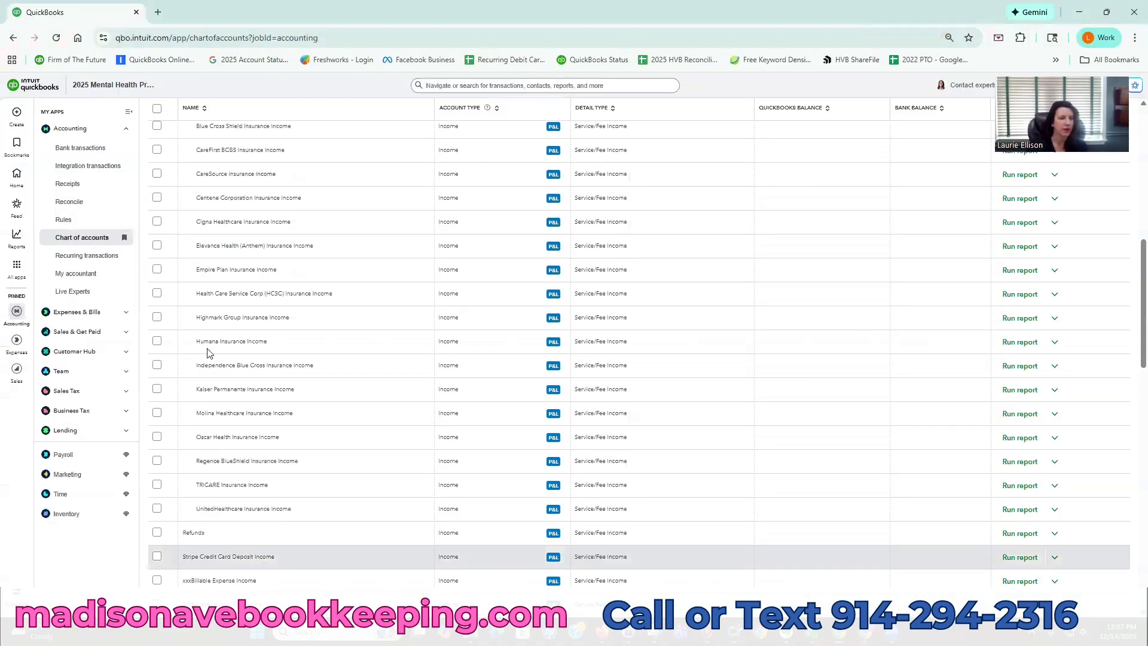
{"action": "left_click", "coordinate": [93, 315]}
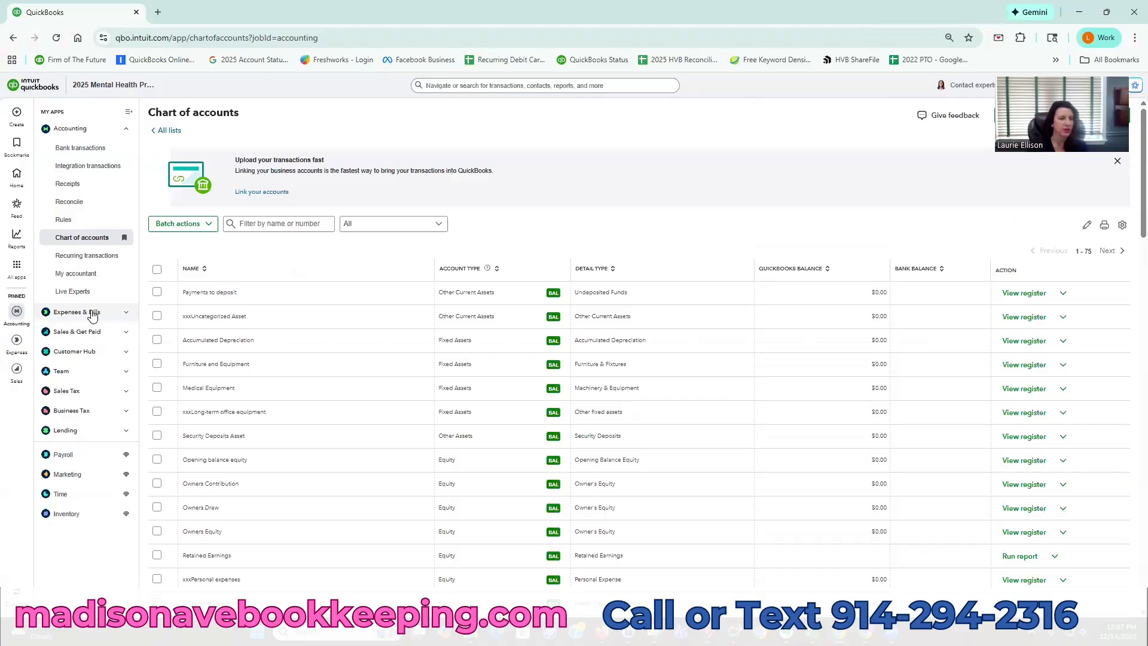
{"action": "left_click", "coordinate": [93, 315]}
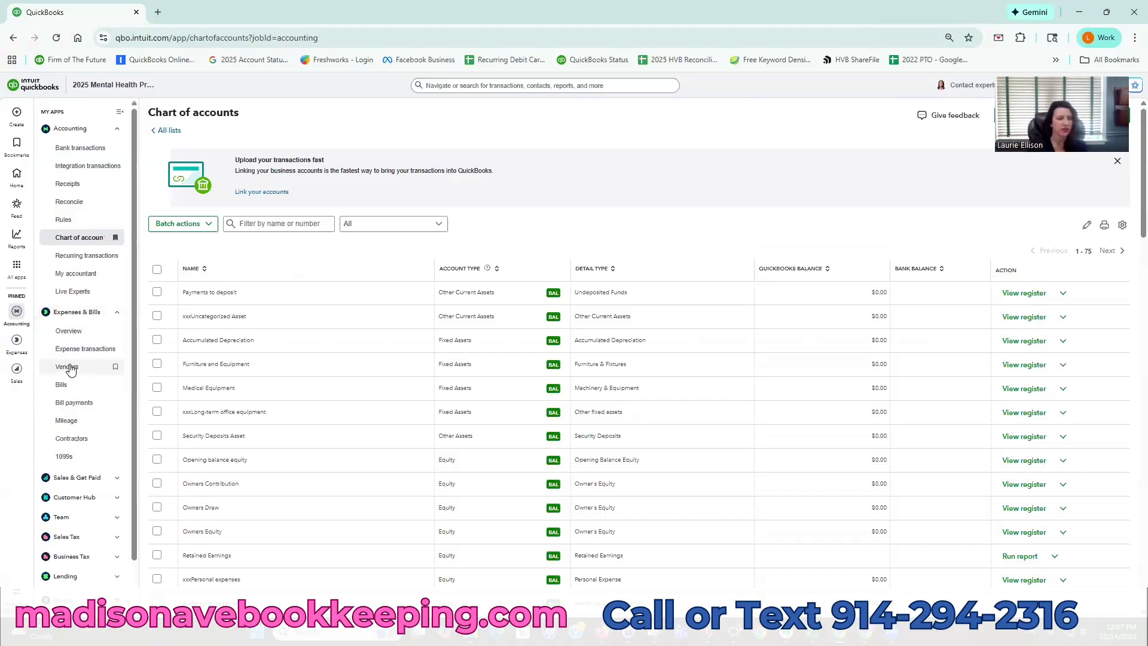
{"action": "left_click", "coordinate": [69, 367]}
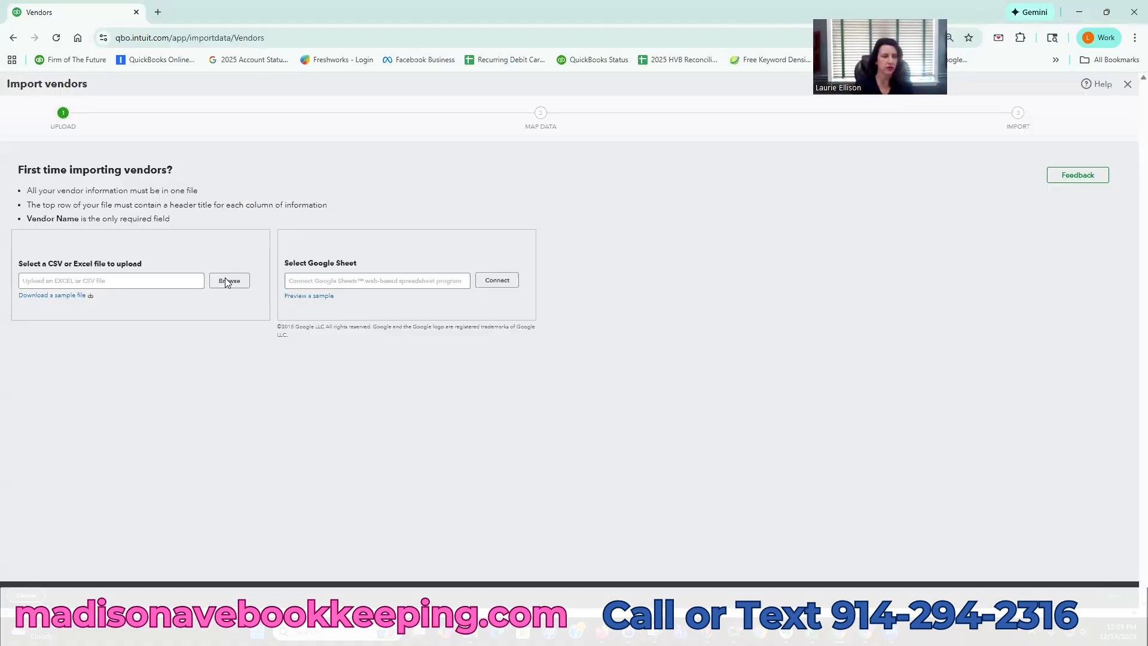
Step: Upload the Vendor Names - Sheet1 file and import all the vendors it lists
{"action": "left_click", "coordinate": [229, 282]}
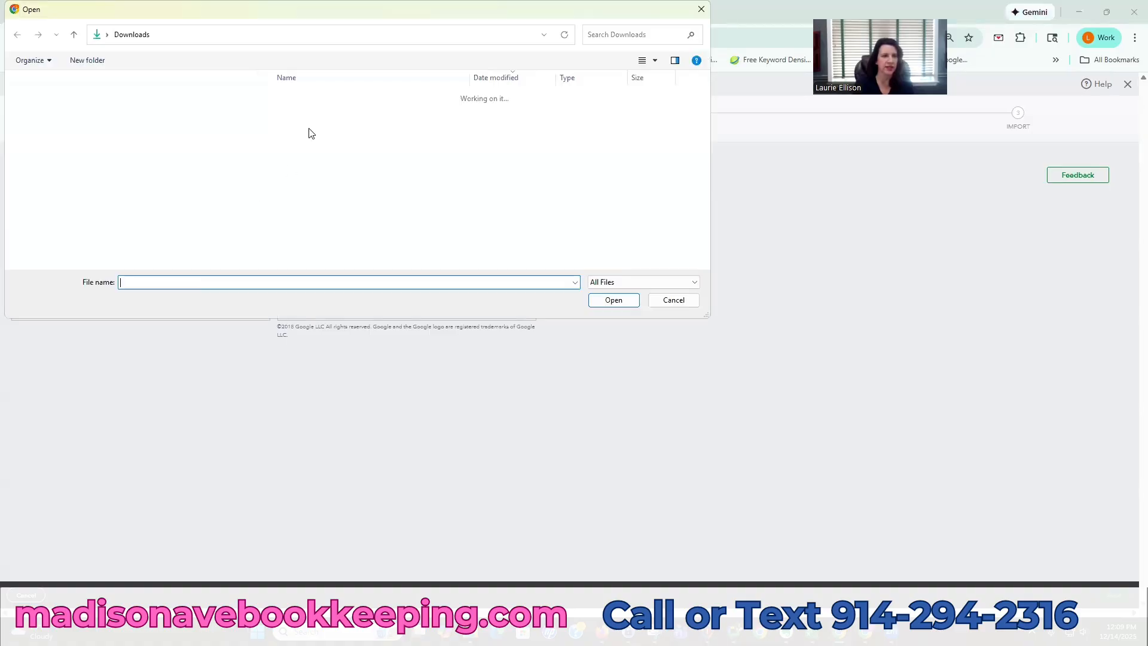
{"action": "left_click", "coordinate": [311, 115]}
{"action": "left_click", "coordinate": [607, 302]}
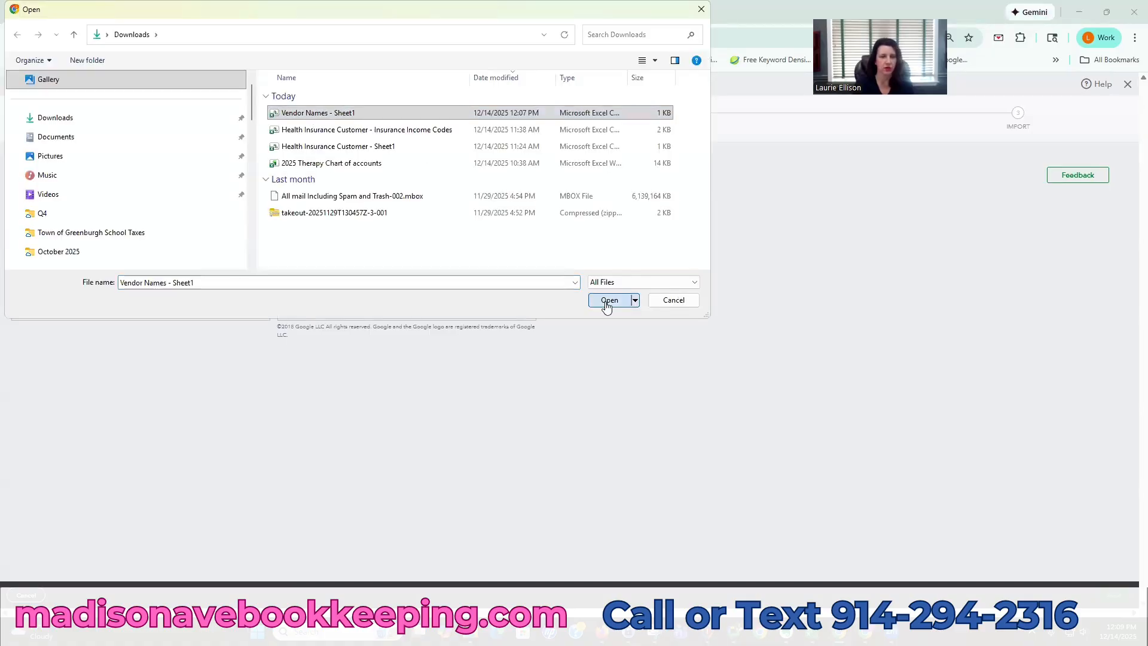
{"action": "left_click", "coordinate": [1116, 598]}
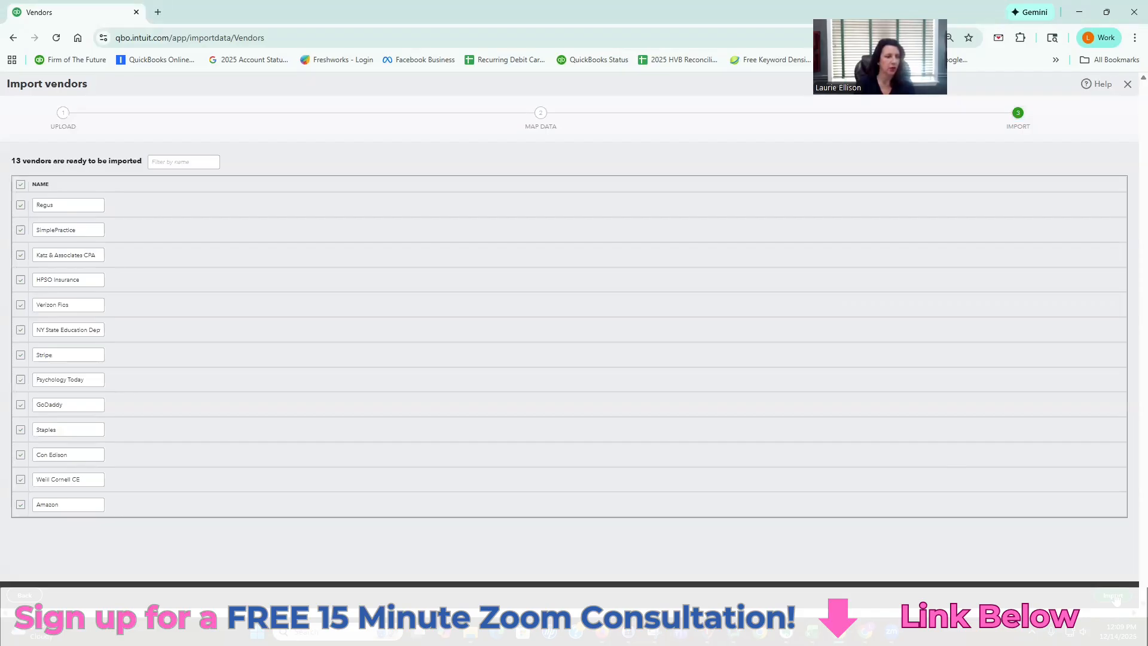
{"action": "left_click", "coordinate": [1113, 596]}
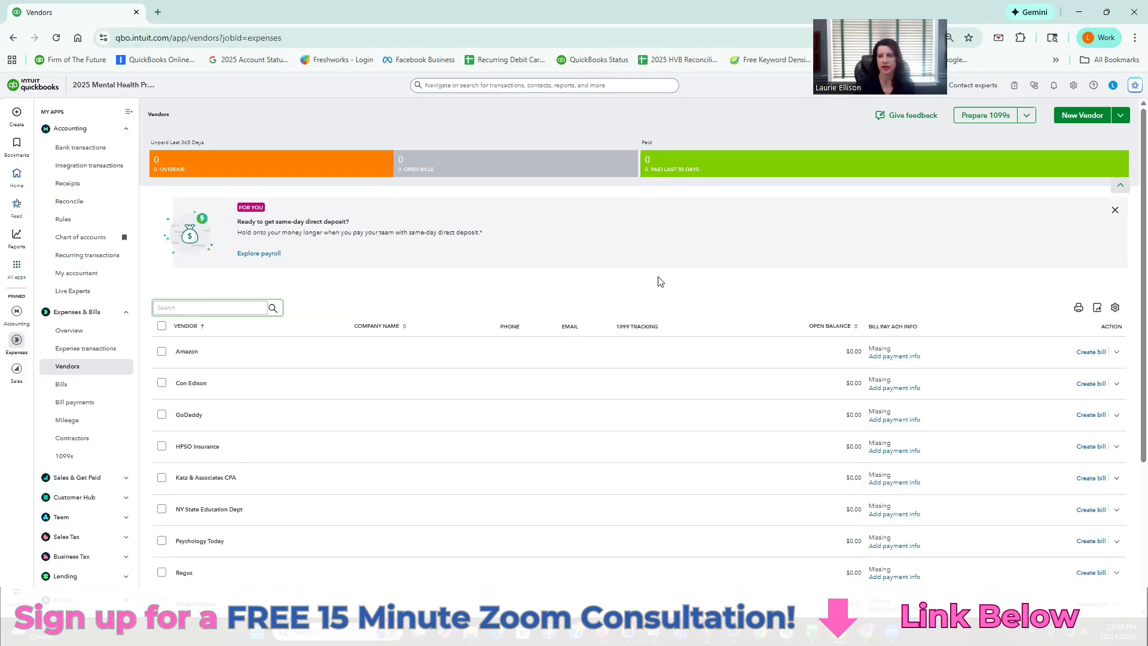
Step: Open a blank new vendor record to view its name, contact and address fields, and close the form
{"action": "left_click", "coordinate": [1083, 118]}
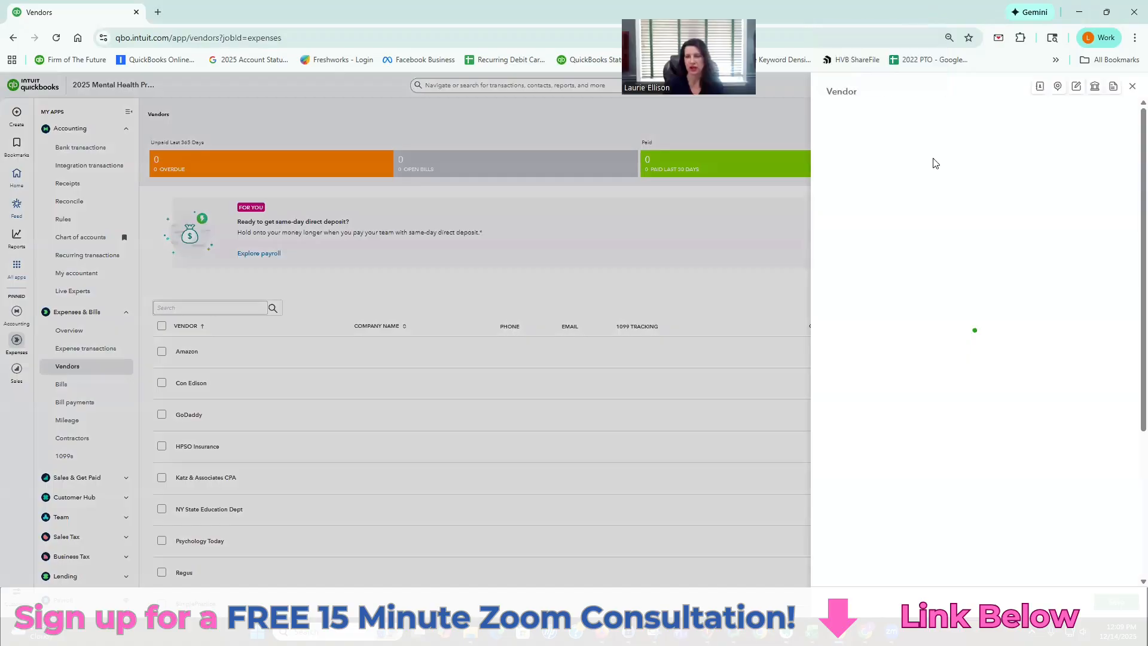
{"action": "left_click", "coordinate": [878, 159]}
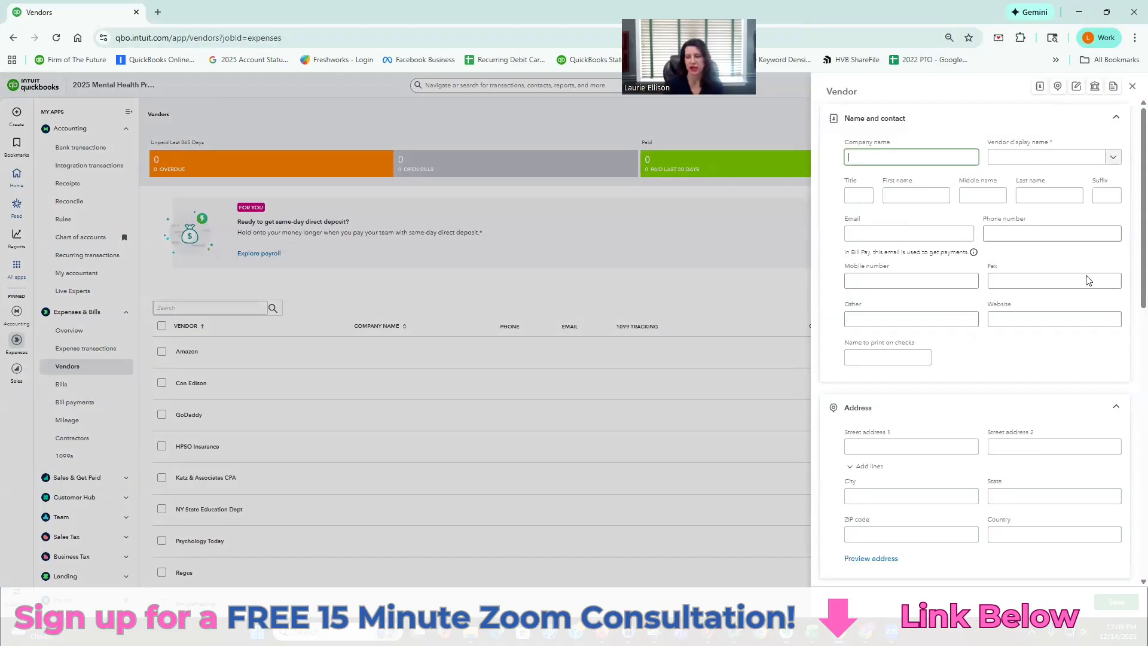
{"action": "left_click", "coordinate": [1133, 86]}
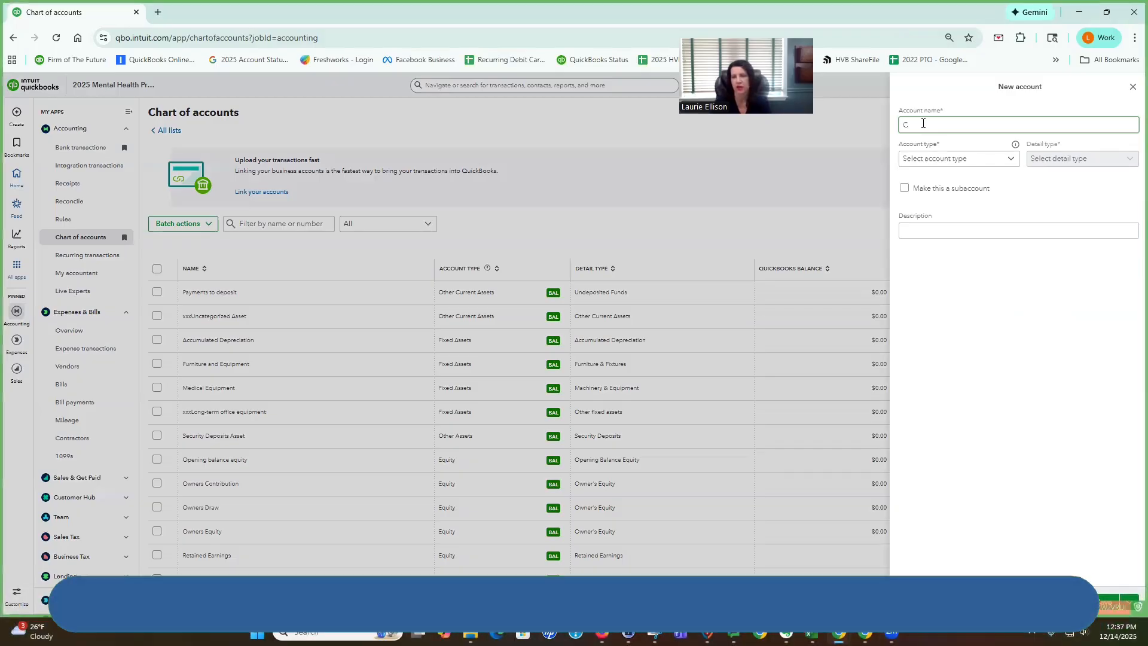
Step: Set up a new account named Chase Checking Account with account type Bank and detail type Checking
{"action": "type", "text": "Chase Checking"}
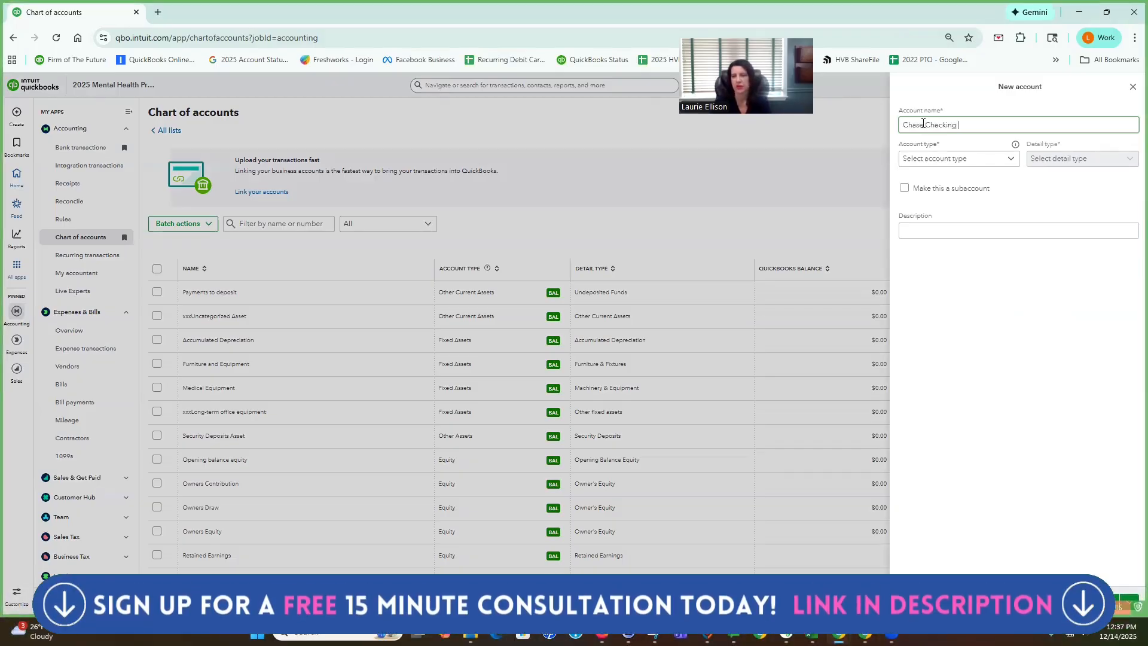
{"action": "type", "text": " Account"}
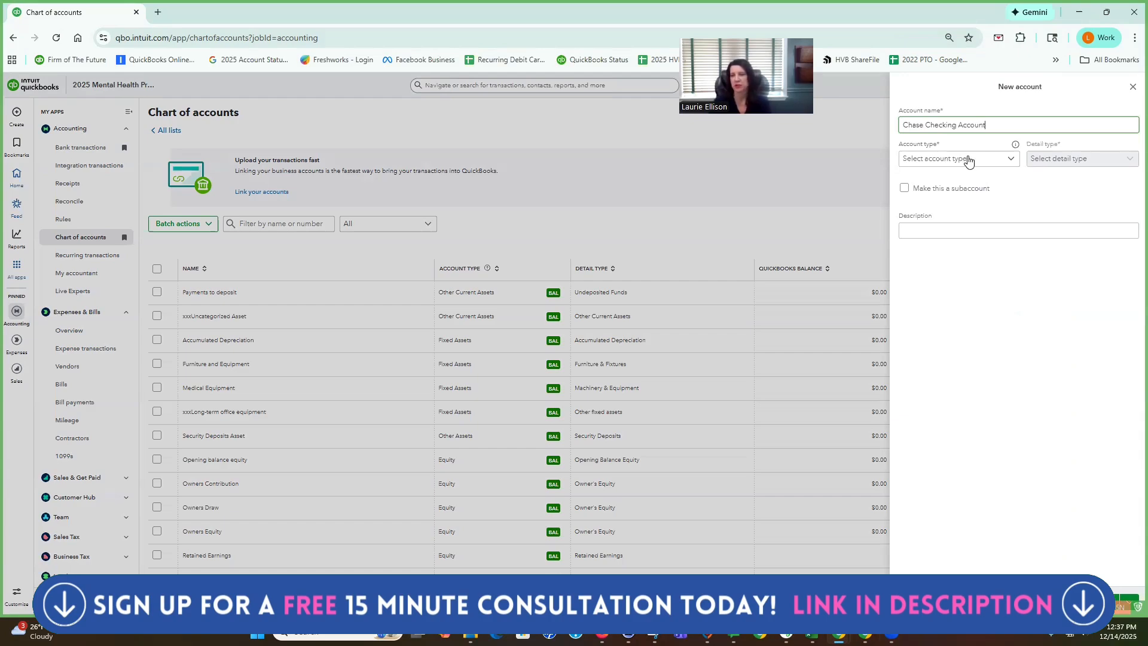
{"action": "left_click", "coordinate": [968, 160]}
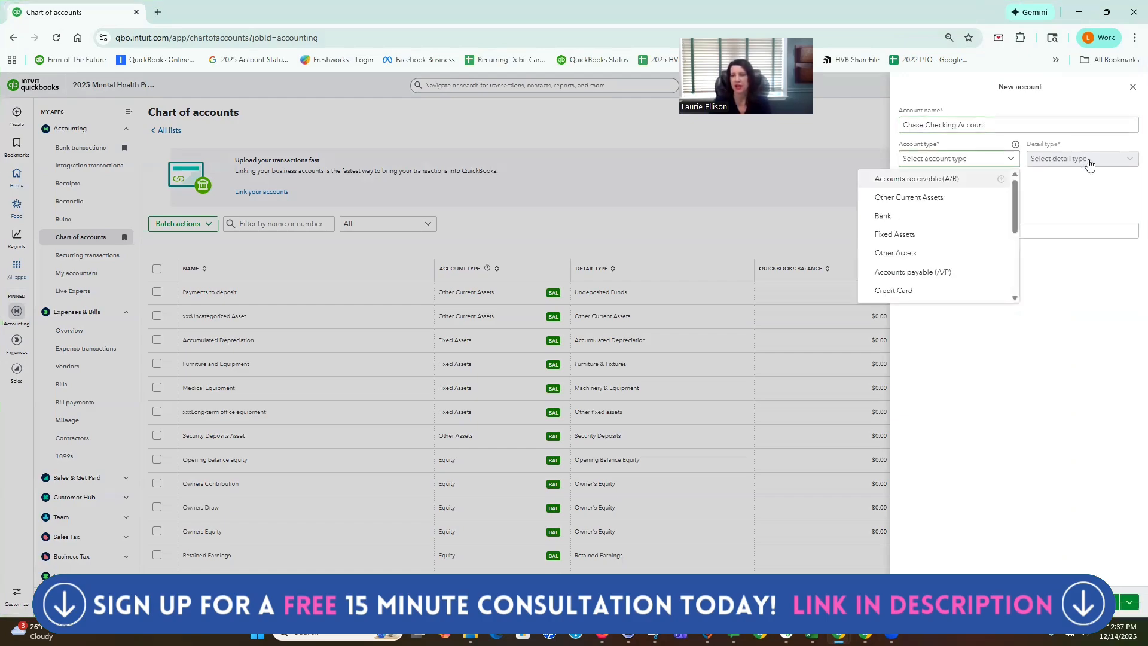
{"action": "left_click", "coordinate": [883, 216]}
{"action": "left_click", "coordinate": [1090, 164]}
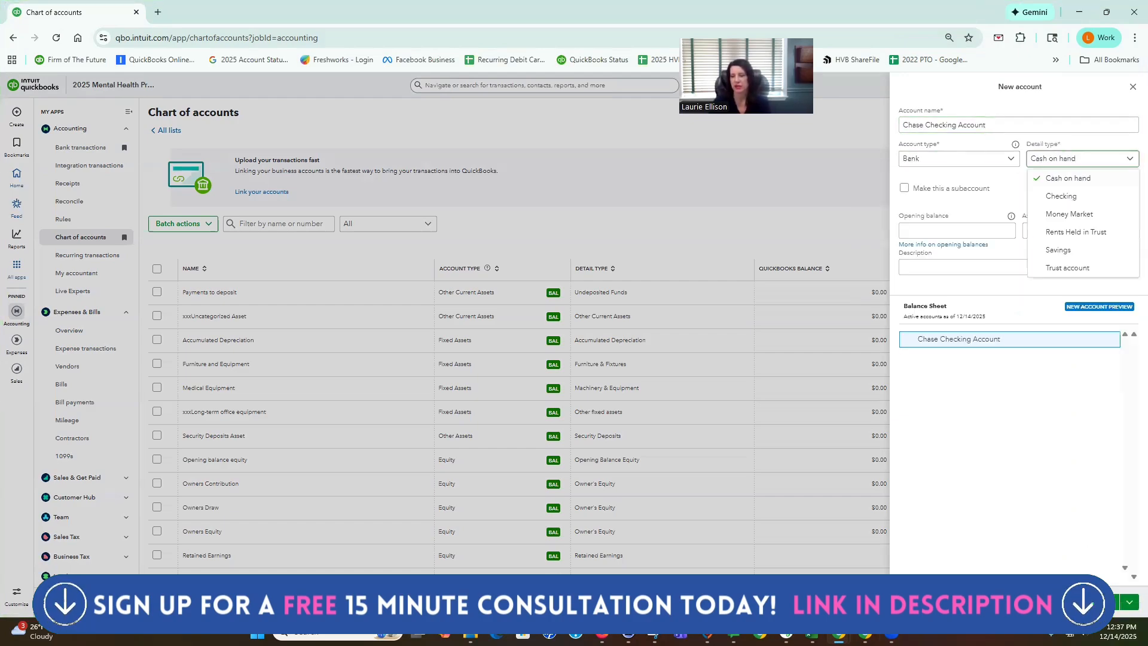
{"action": "left_click", "coordinate": [1061, 196]}
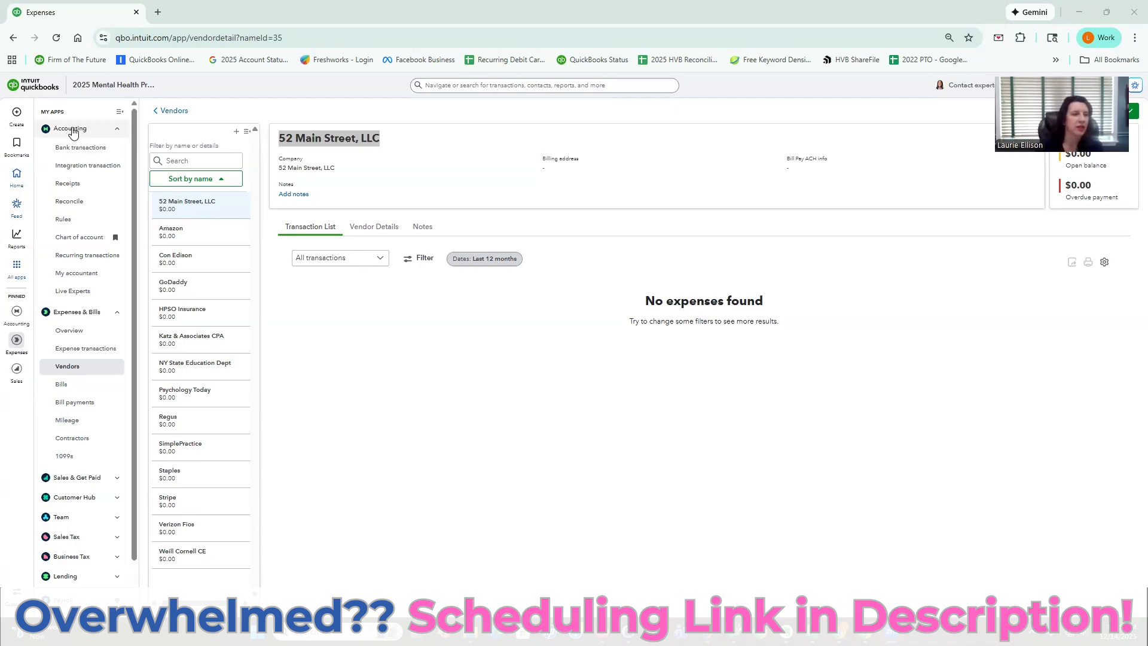
Step: Bookmark and open the Bank transactions page, and start connecting the Chase bank account with sign-in on the web
{"action": "left_click", "coordinate": [116, 149]}
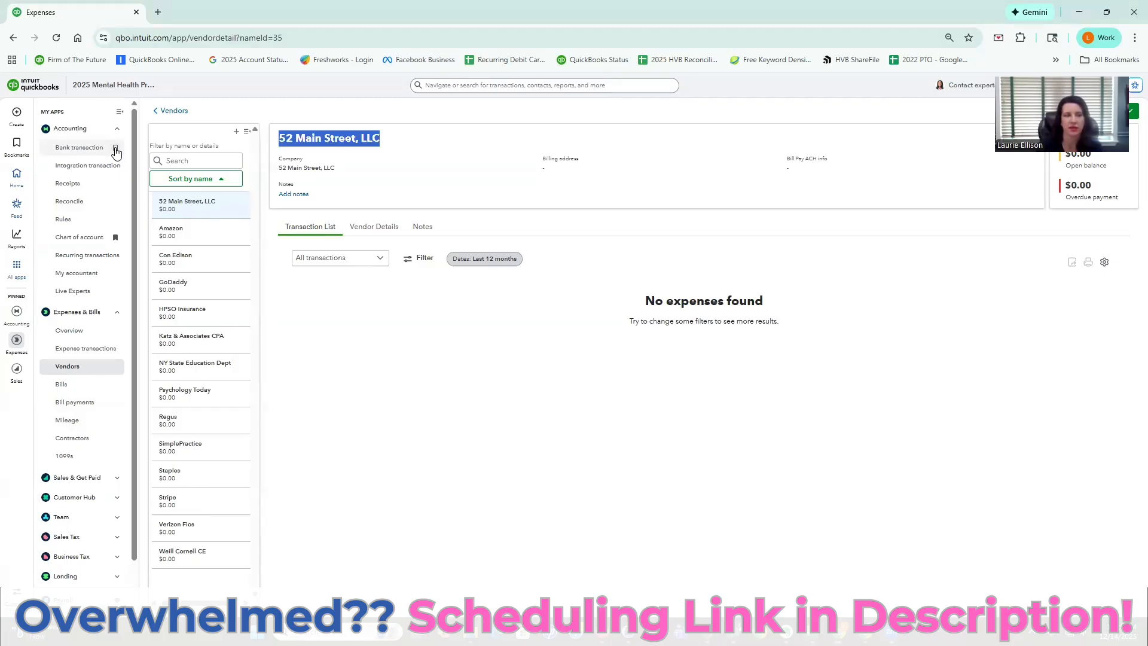
{"action": "left_click", "coordinate": [73, 148]}
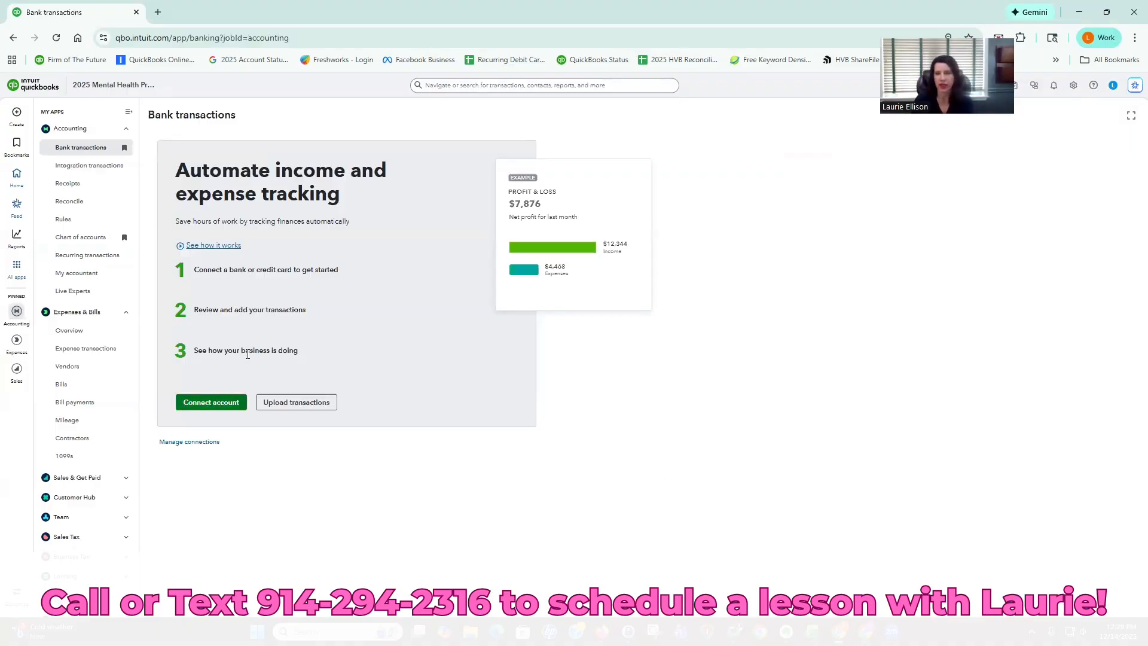
{"action": "left_click", "coordinate": [220, 405]}
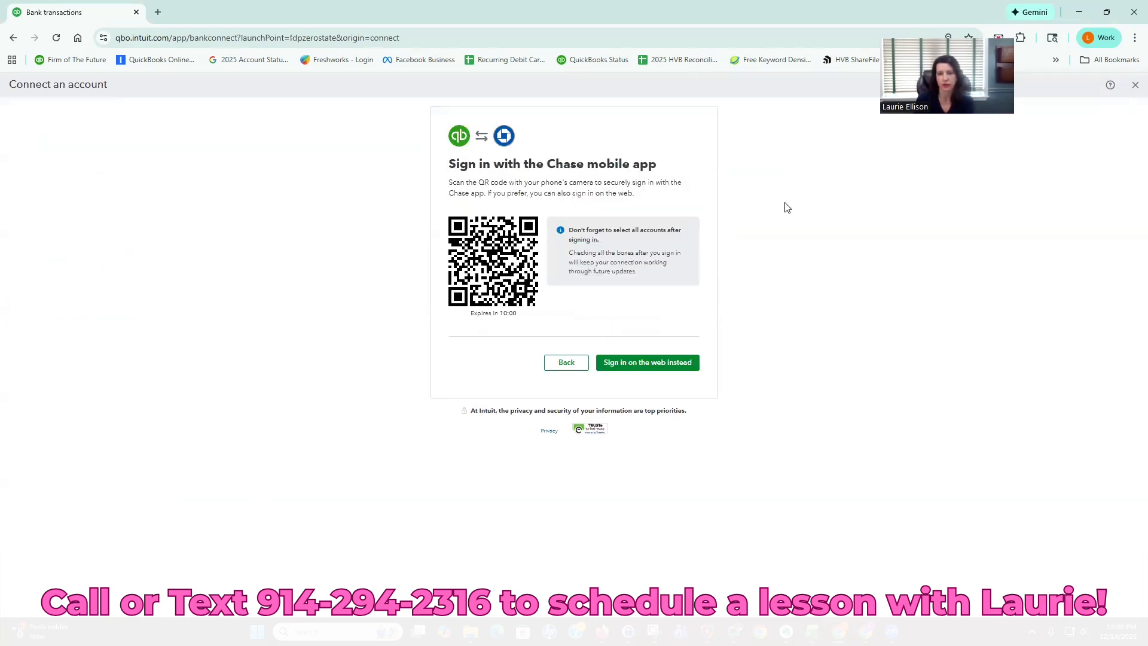
{"action": "left_click", "coordinate": [688, 362]}
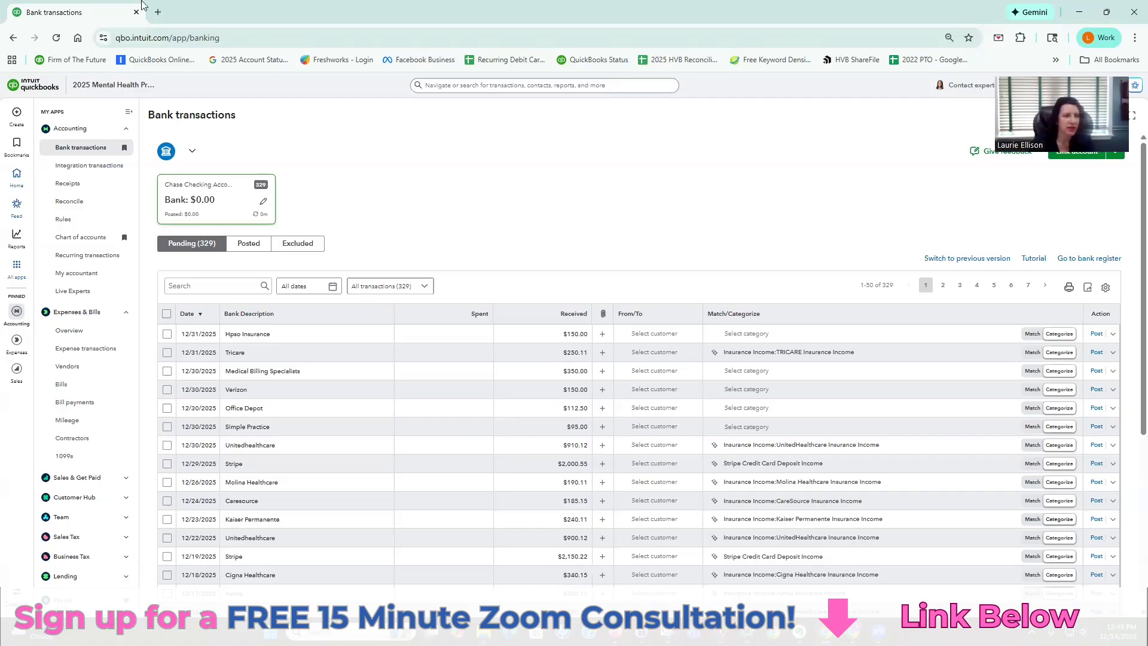
Step: Duplicate the Bank transactions browser tab, open the chart of accounts in the copy, and dismiss the setup tasks
{"action": "right_click", "coordinate": [113, 11]}
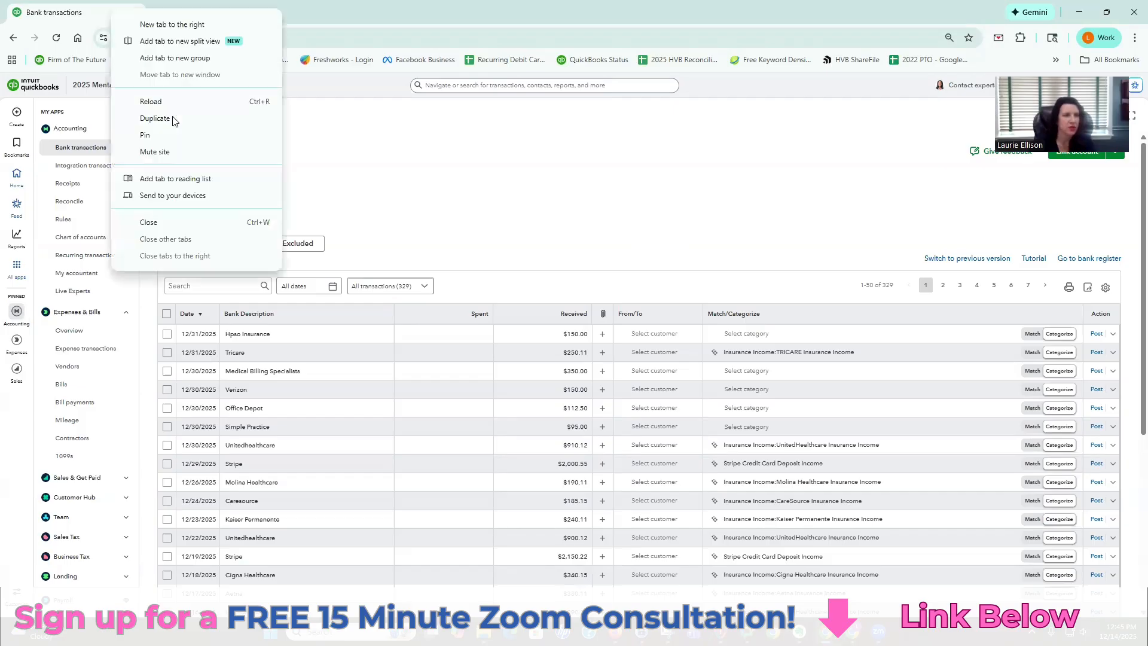
{"action": "left_click", "coordinate": [155, 118]}
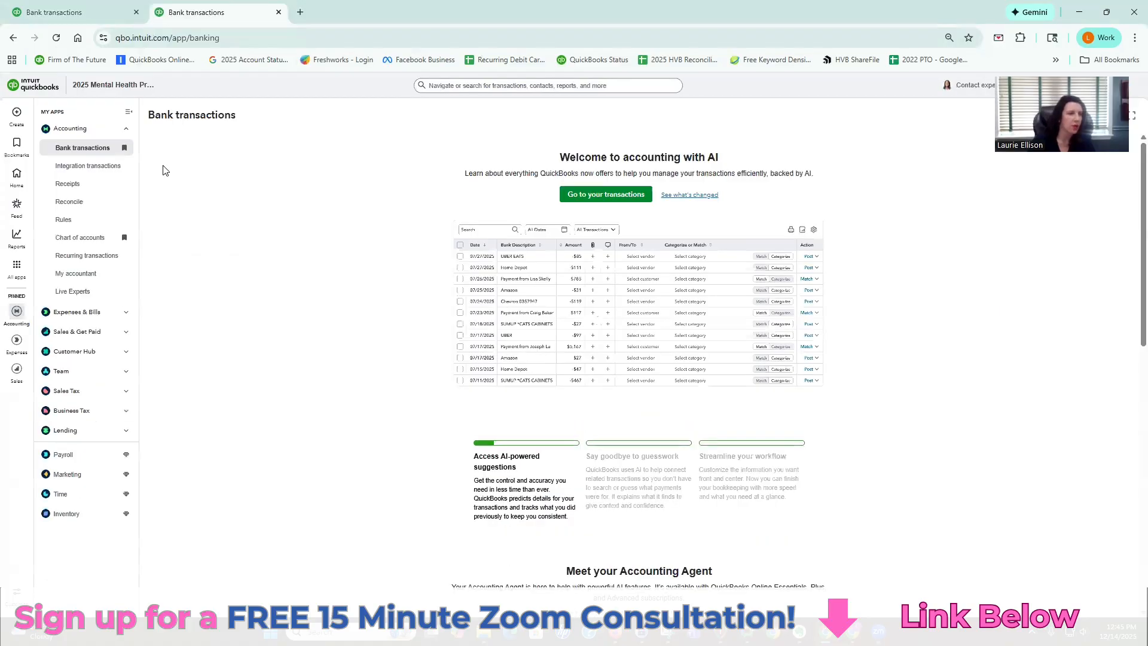
{"action": "left_click", "coordinate": [84, 236]}
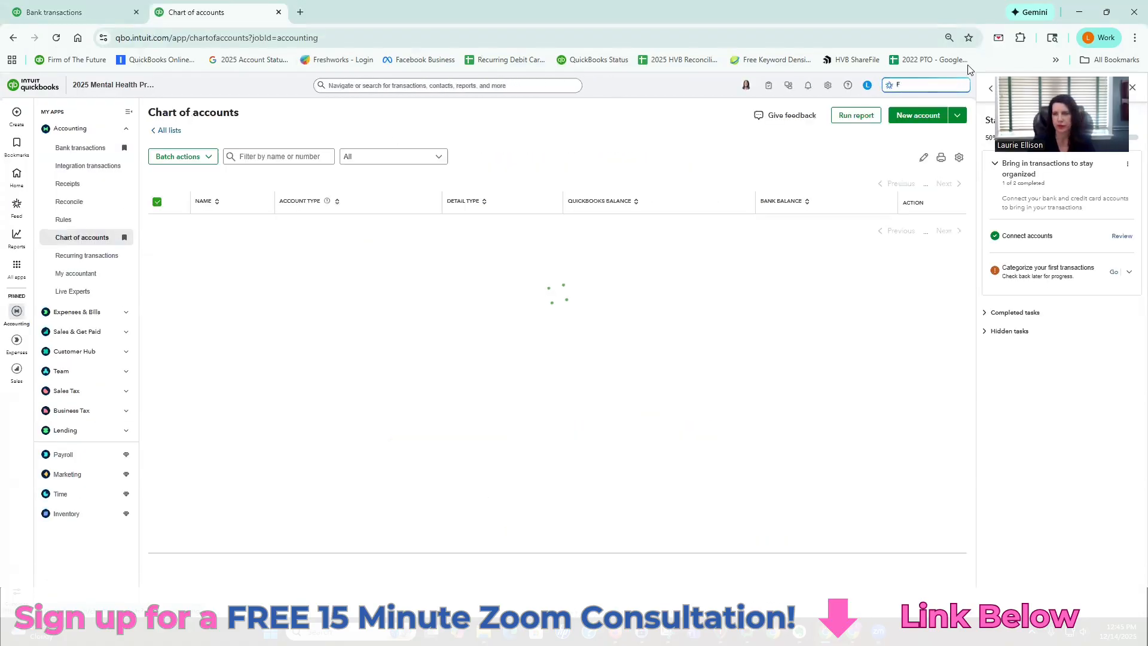
{"action": "left_click", "coordinate": [1131, 90]}
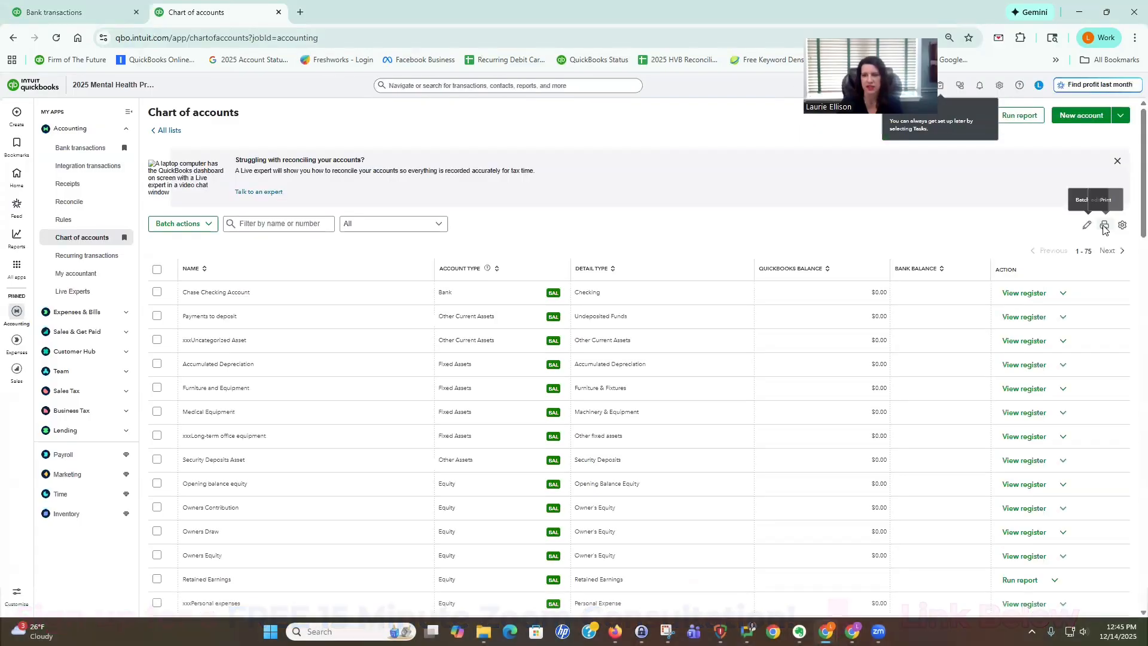
Step: Open the print preview of the chart of accounts, look through its pages of accounts, and close the preview
{"action": "left_click", "coordinate": [1104, 226]}
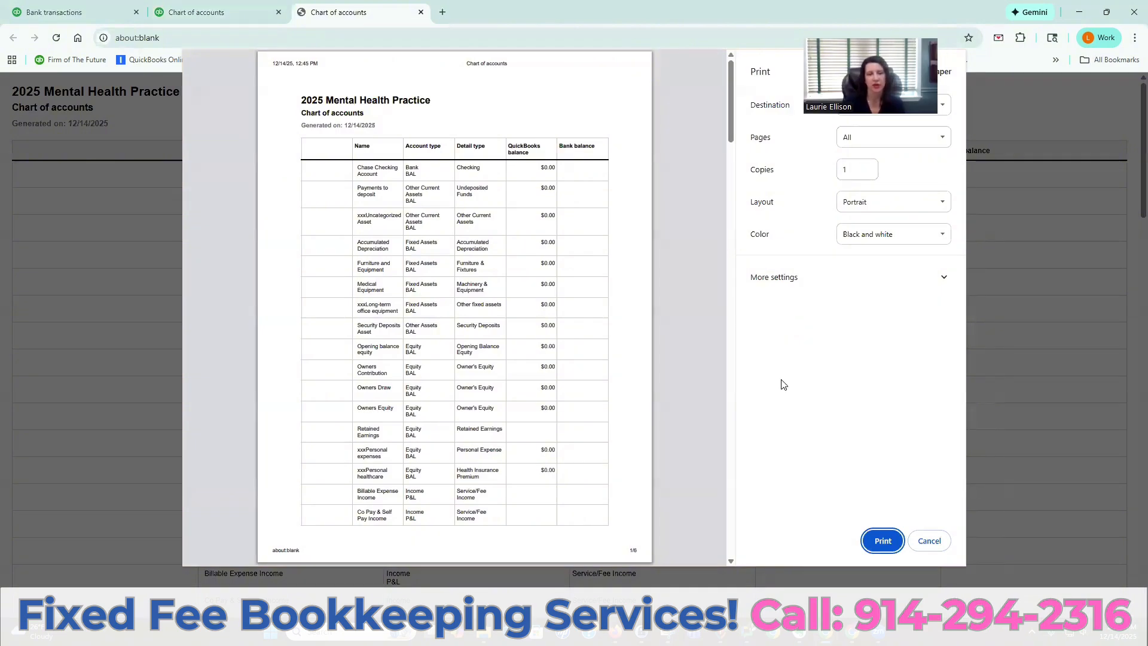
{"action": "scroll", "coordinate": [626, 441], "scroll_direction": "down", "scroll_amount": 8}
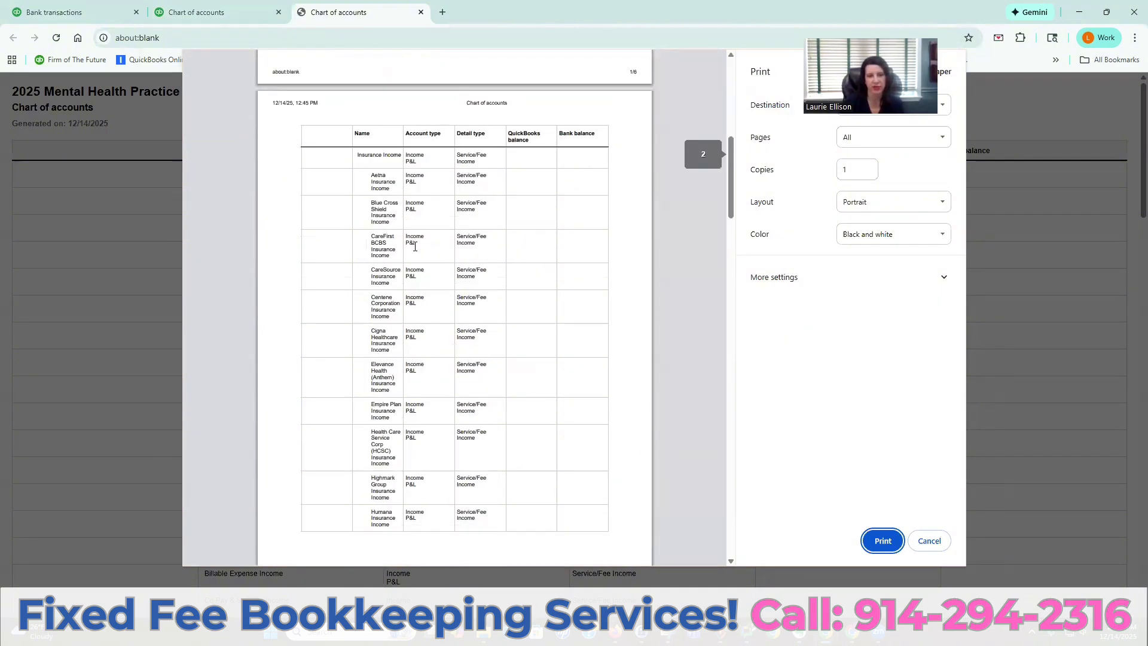
{"action": "scroll", "coordinate": [427, 474], "scroll_direction": "down", "scroll_amount": 1}
{"action": "scroll", "coordinate": [441, 330], "scroll_direction": "down", "scroll_amount": 8}
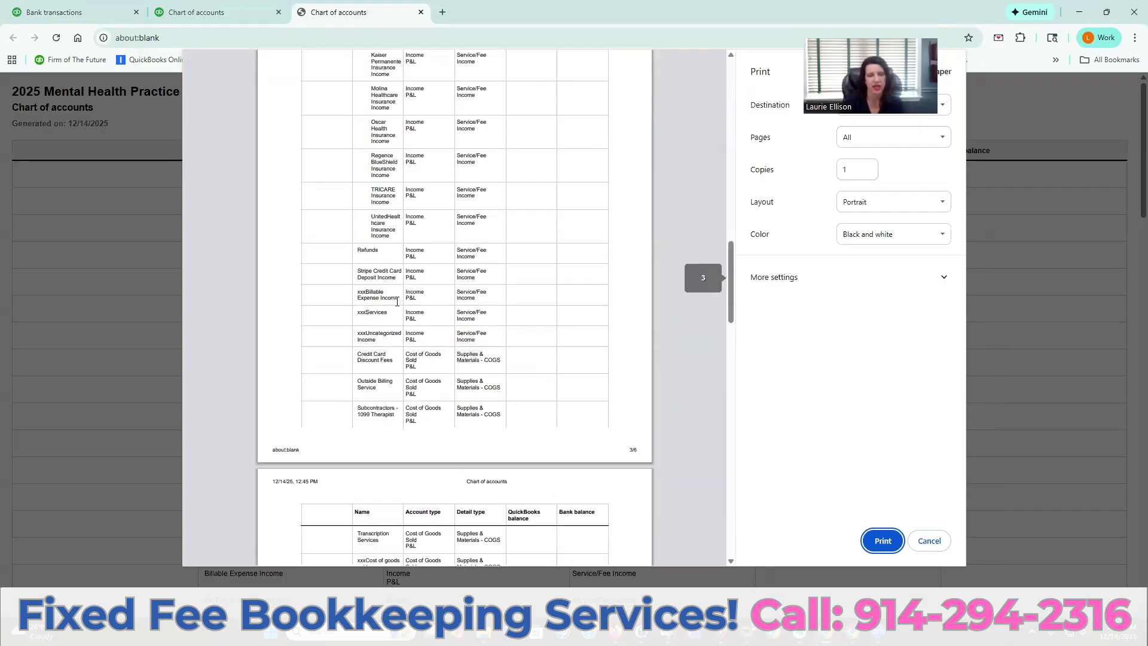
{"action": "scroll", "coordinate": [443, 338], "scroll_direction": "down", "scroll_amount": 5}
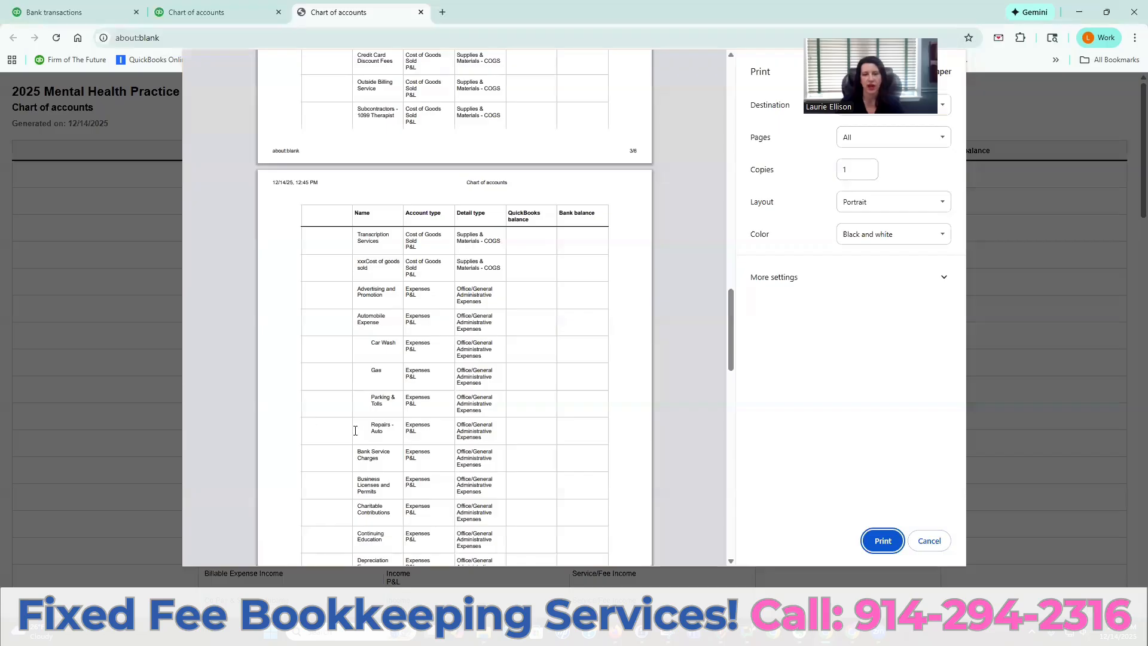
{"action": "scroll", "coordinate": [779, 545], "scroll_direction": "down", "scroll_amount": 3}
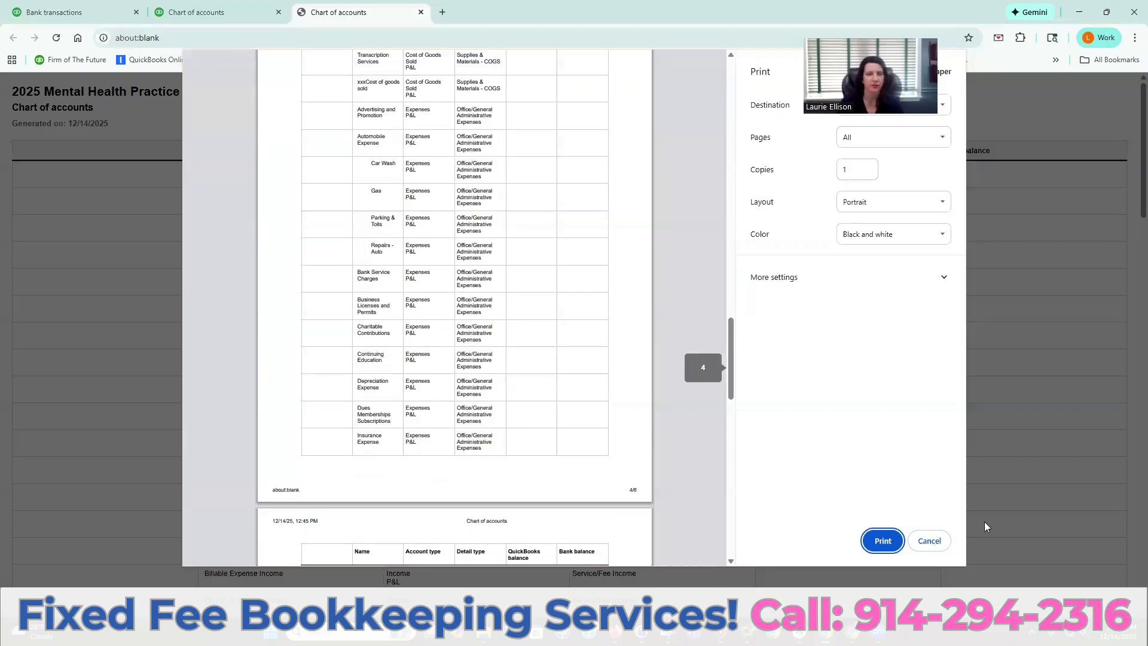
{"action": "key", "text": "Escape"}
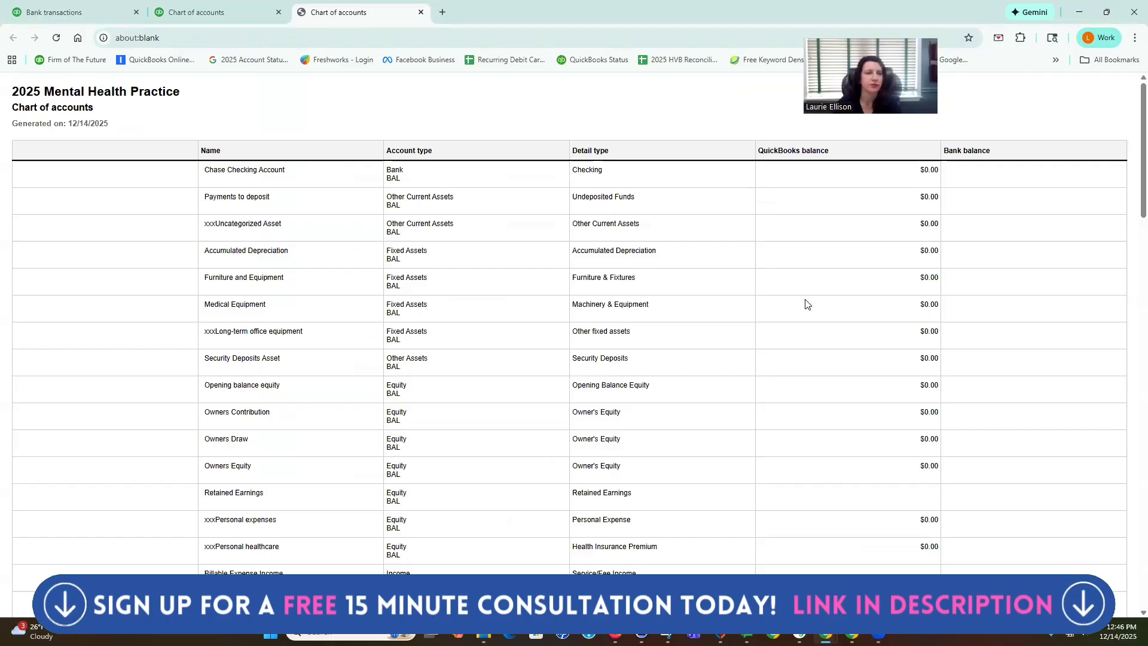
Step: Return to the Bank transactions page and expand the pending 06/25/2025 Aetna deposit
{"action": "left_click", "coordinate": [81, 22]}
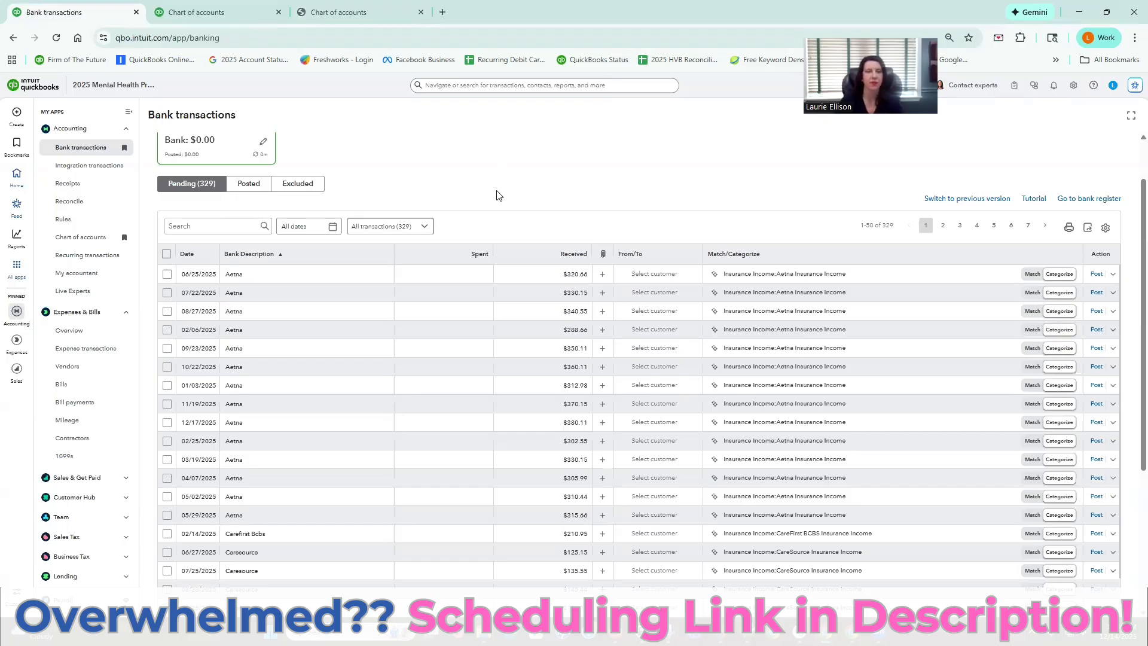
{"action": "scroll", "coordinate": [662, 159], "scroll_direction": "up", "scroll_amount": 1}
{"action": "scroll", "coordinate": [346, 318], "scroll_direction": "up", "scroll_amount": 3}
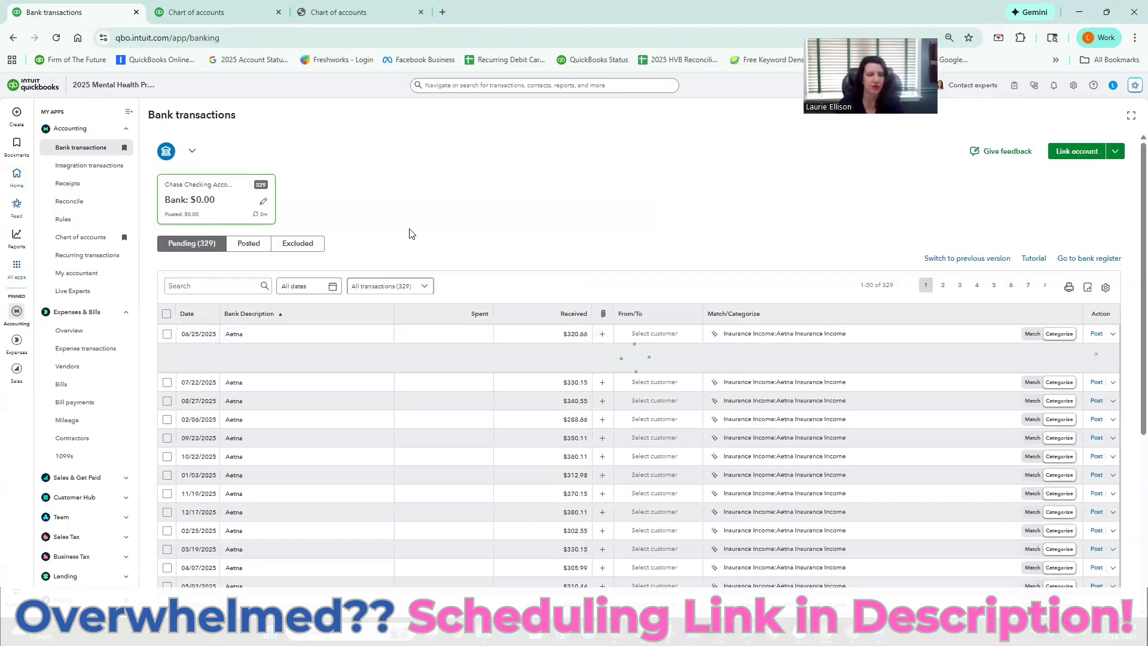
{"action": "scroll", "coordinate": [442, 208], "scroll_direction": "down", "scroll_amount": 2}
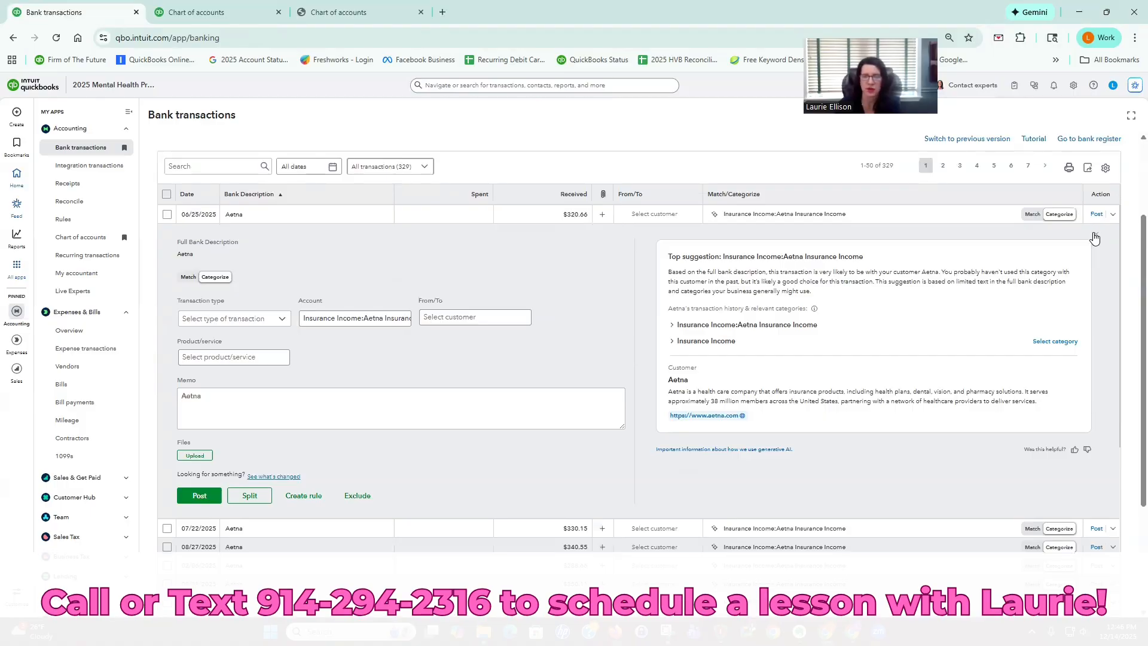
{"action": "left_click", "coordinate": [314, 219]}
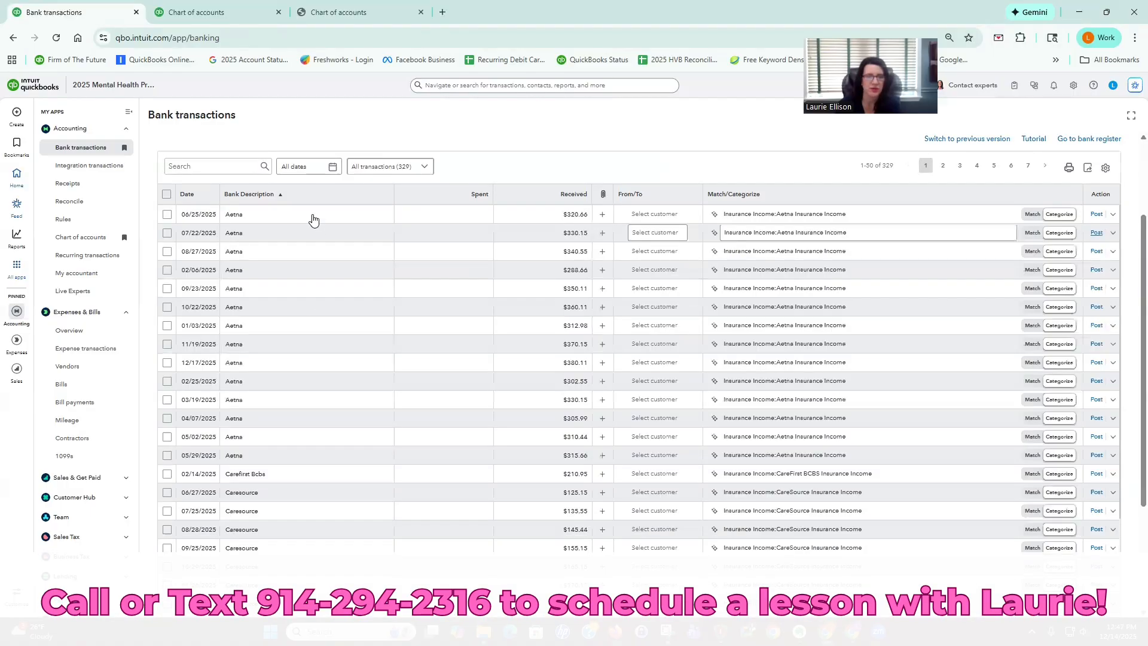
{"action": "left_click", "coordinate": [311, 217]}
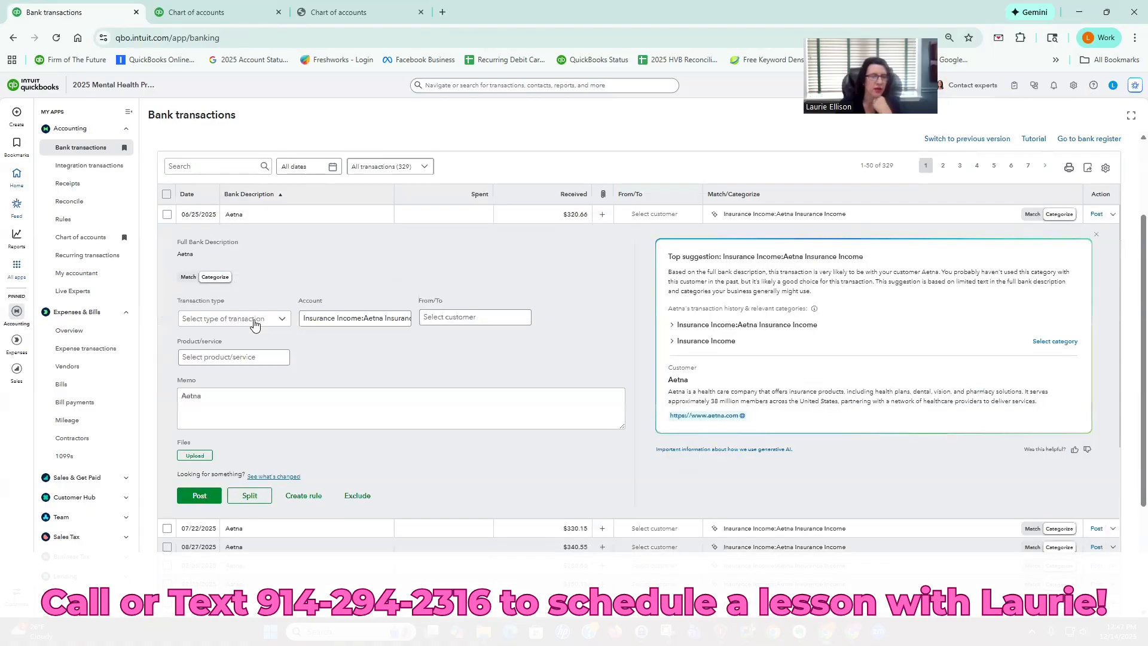
Step: Look at the search for other matching records for the Aetna deposit, and return to categorizing it
{"action": "left_click", "coordinate": [200, 277]}
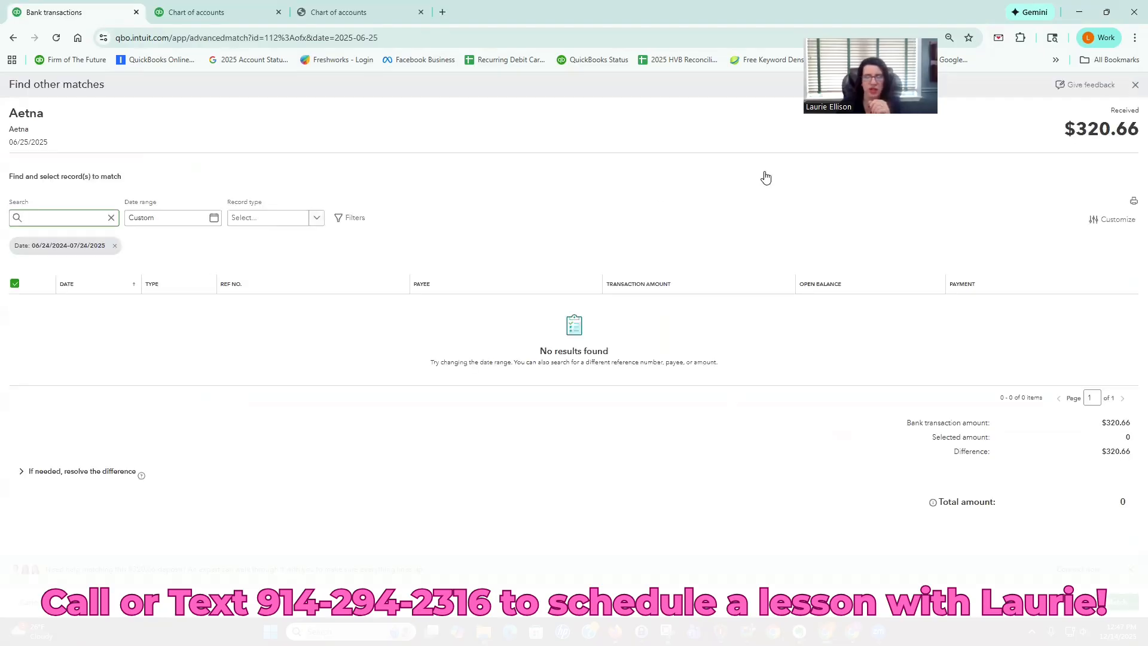
{"action": "key", "text": "Escape"}
{"action": "left_click", "coordinate": [220, 280]}
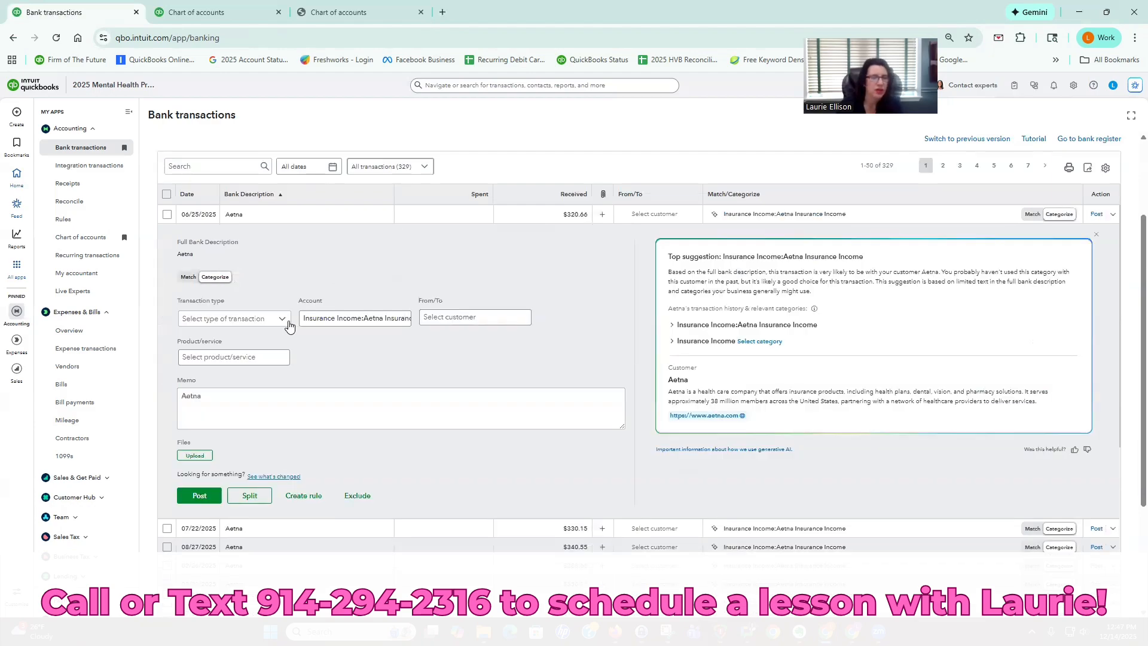
Step: Examine the transaction type and account choices available for the Aetna deposit
{"action": "left_click", "coordinate": [283, 320]}
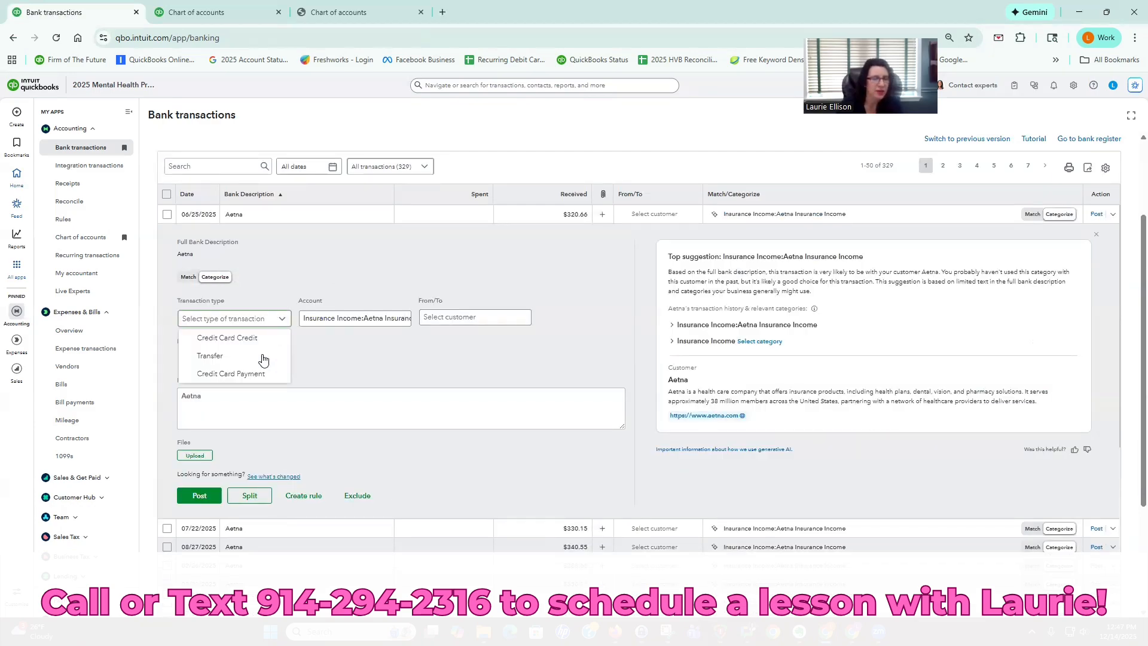
{"action": "scroll", "coordinate": [319, 365], "scroll_direction": "up", "scroll_amount": 2}
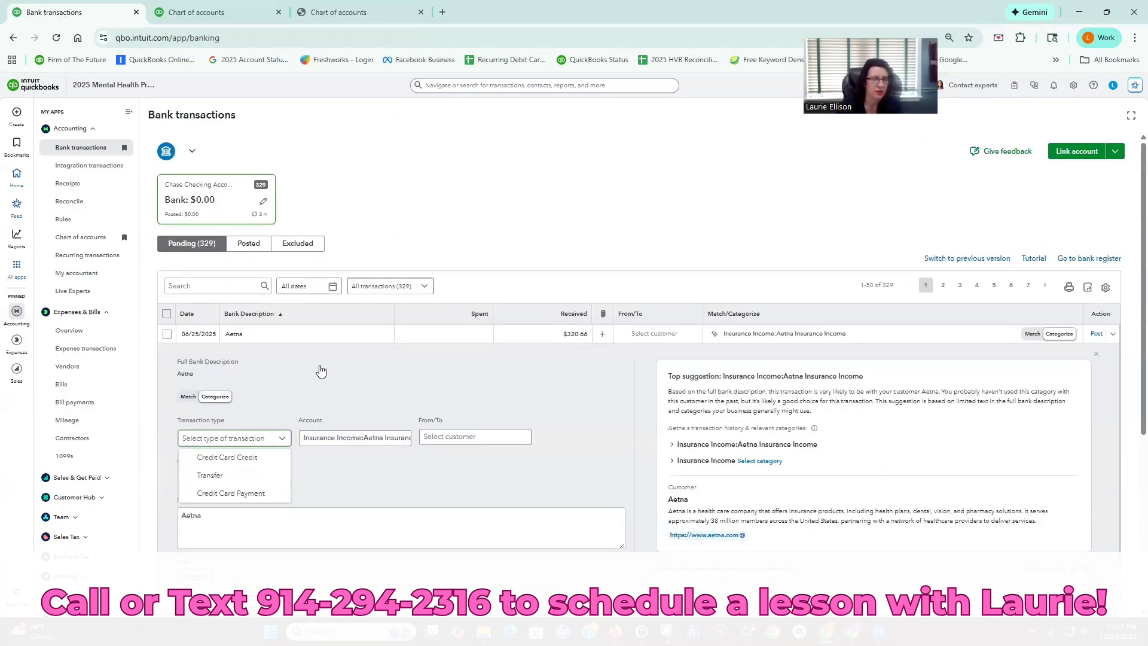
{"action": "scroll", "coordinate": [349, 389], "scroll_direction": "down", "scroll_amount": 2}
{"action": "scroll", "coordinate": [352, 407], "scroll_direction": "up", "scroll_amount": 2}
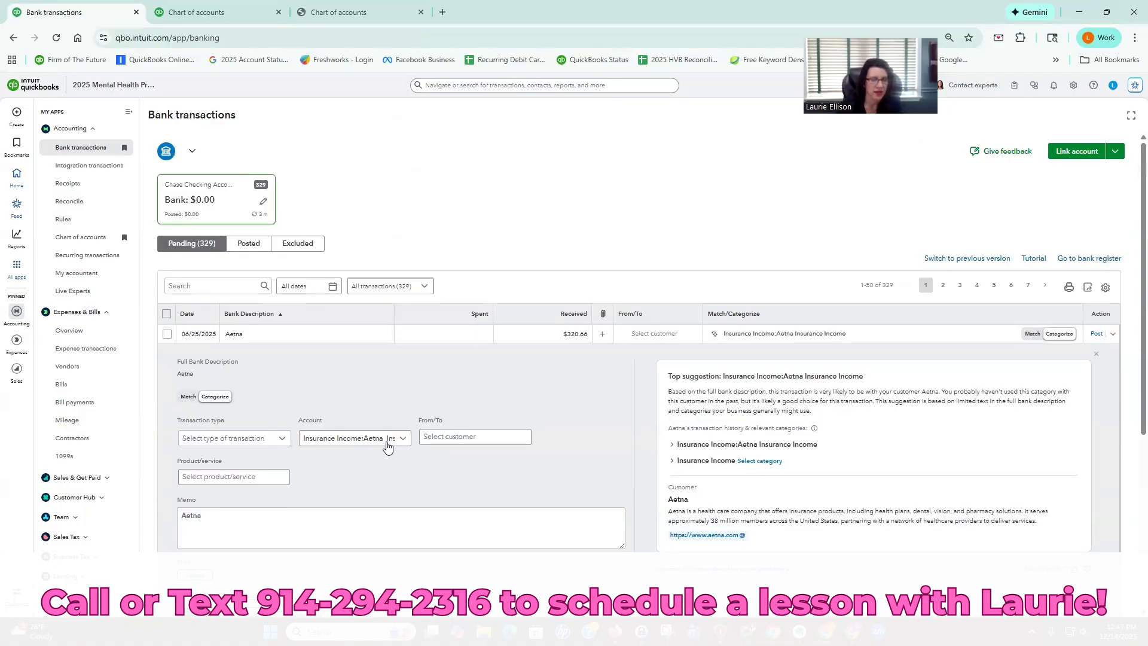
{"action": "left_click", "coordinate": [286, 440]}
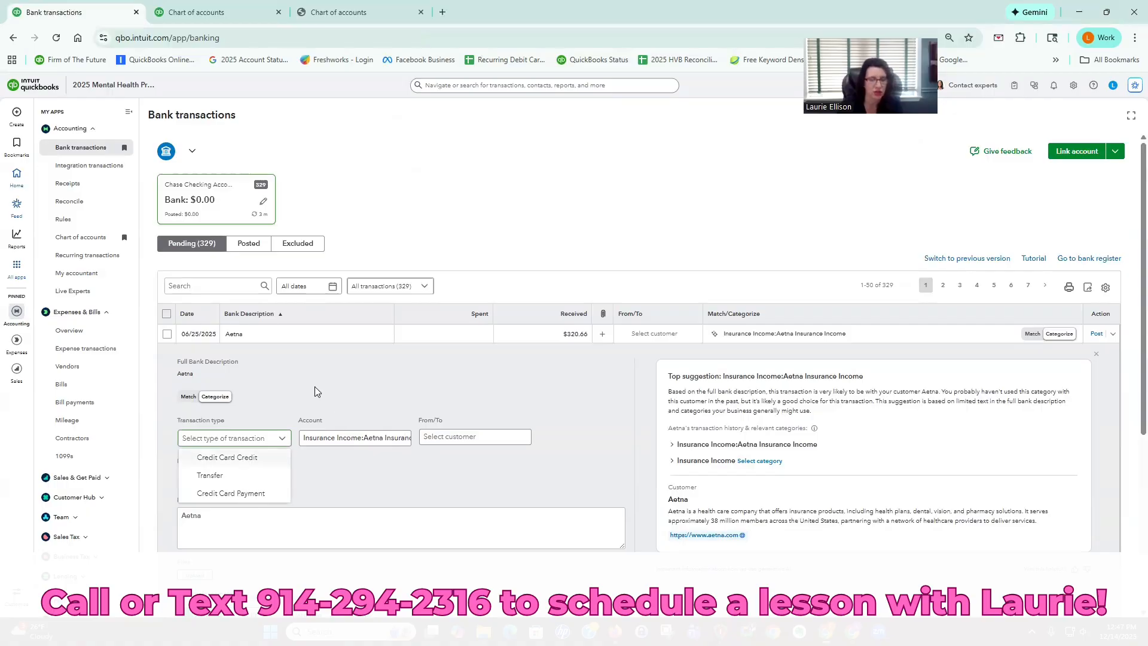
{"action": "left_click", "coordinate": [388, 440]}
{"action": "left_click", "coordinate": [393, 440]}
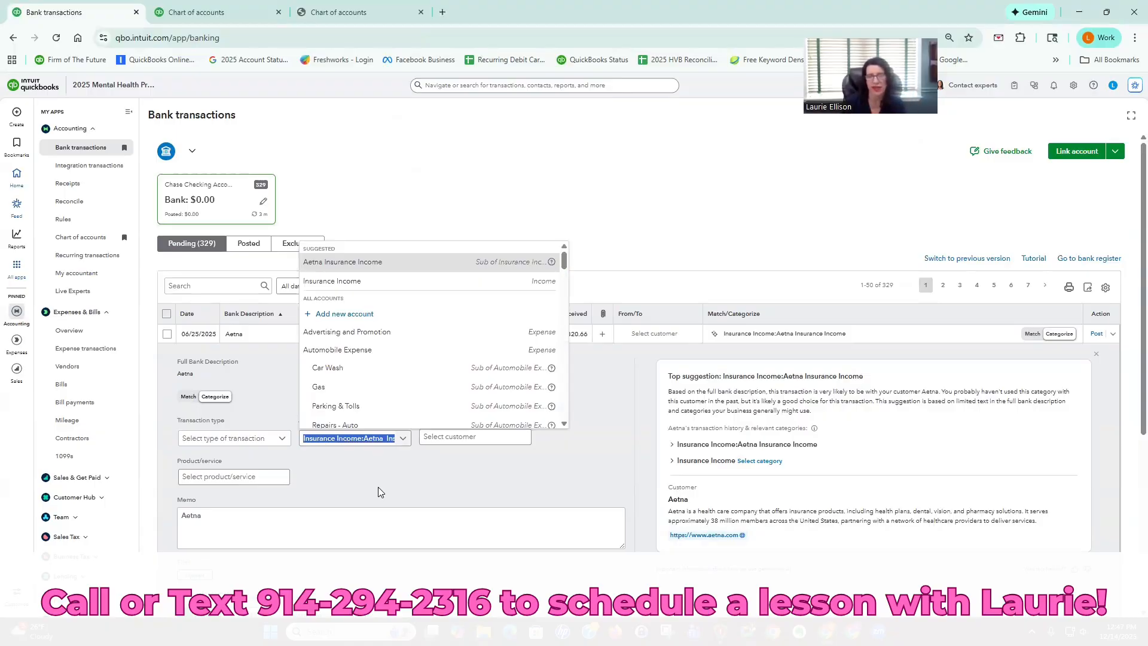
Step: Assign Aetna as the customer on the 06/25/2025 deposit, leaving the product/service blank
{"action": "left_click", "coordinate": [456, 437]}
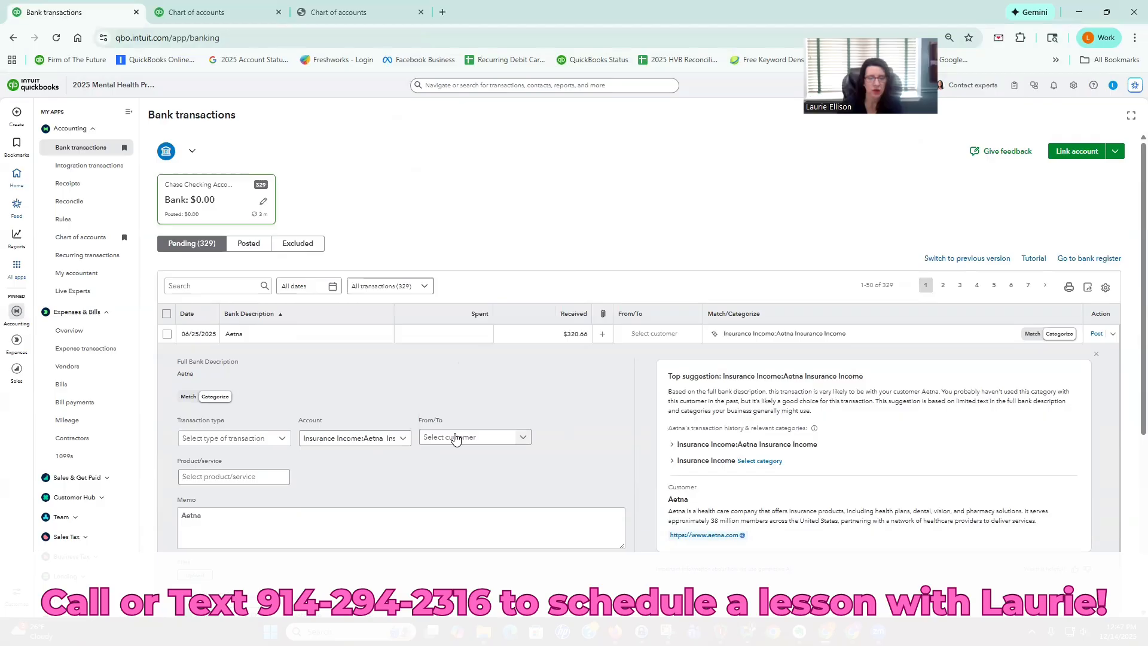
{"action": "left_click", "coordinate": [437, 478]}
{"action": "scroll", "coordinate": [423, 478], "scroll_direction": "down", "scroll_amount": 1}
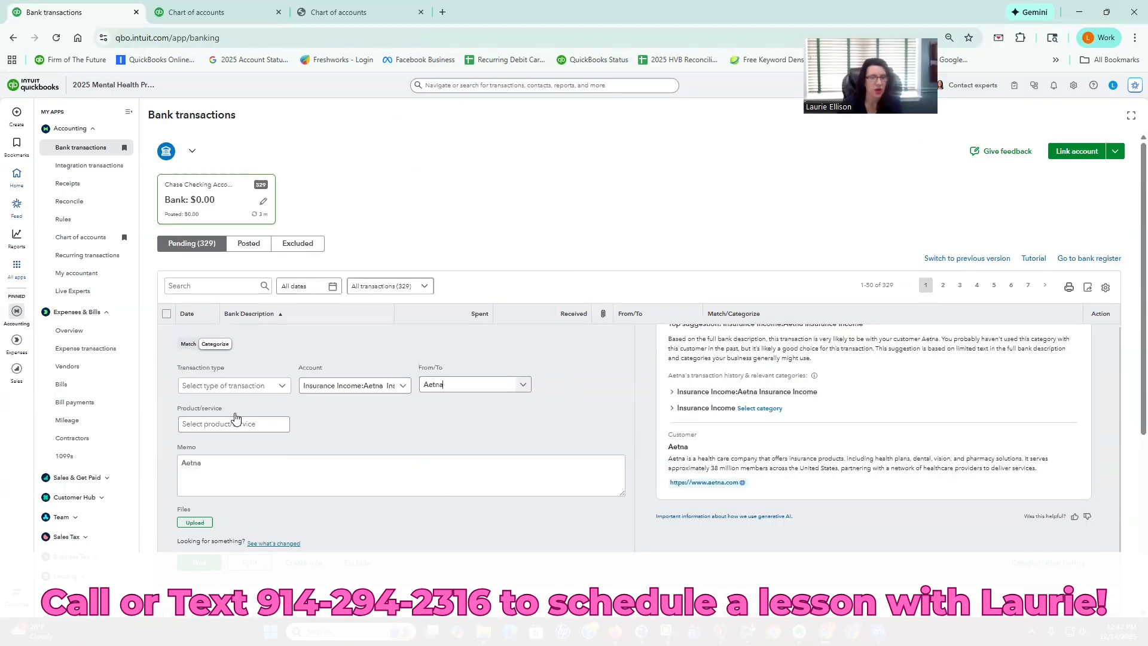
{"action": "left_click", "coordinate": [282, 418]}
{"action": "left_click", "coordinate": [282, 421]}
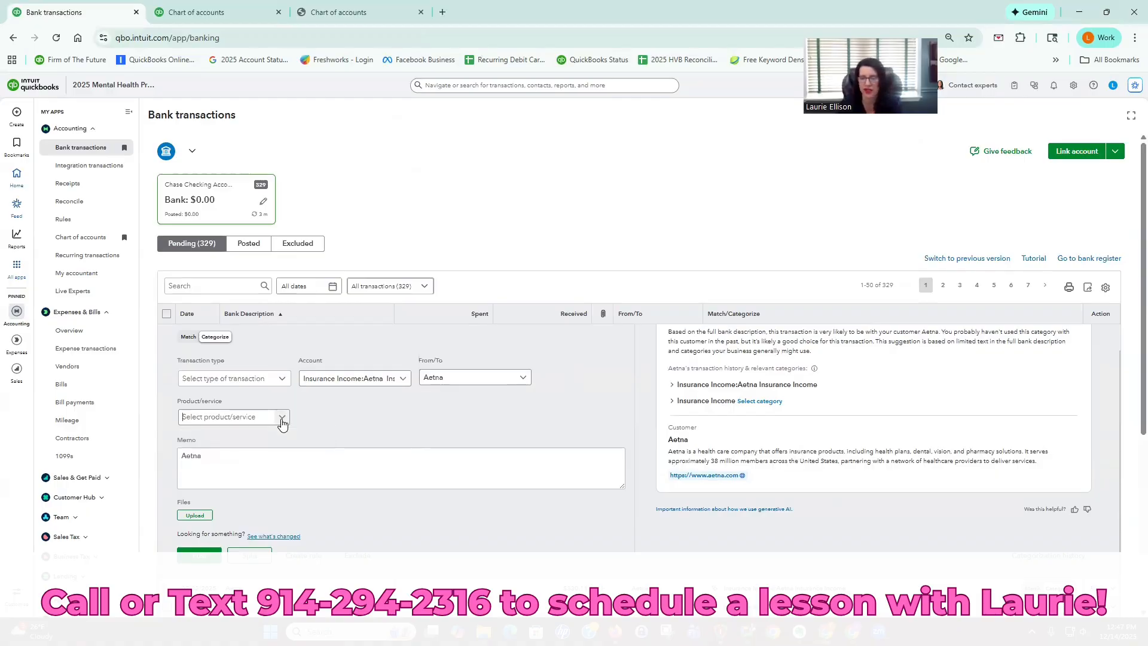
Step: Rate the category suggestion for the Aetna deposit as not helpful, and recheck the list of available accounts
{"action": "left_click", "coordinate": [1087, 510]}
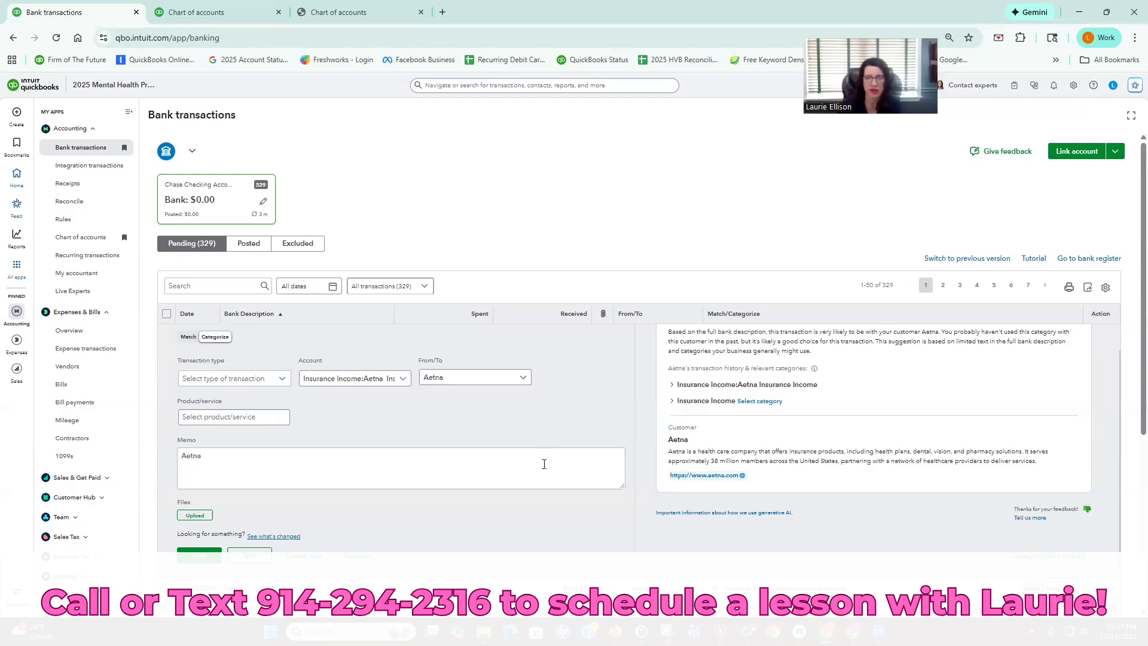
{"action": "scroll", "coordinate": [533, 427], "scroll_direction": "up", "scroll_amount": 1}
{"action": "scroll", "coordinate": [534, 428], "scroll_direction": "down", "scroll_amount": 1}
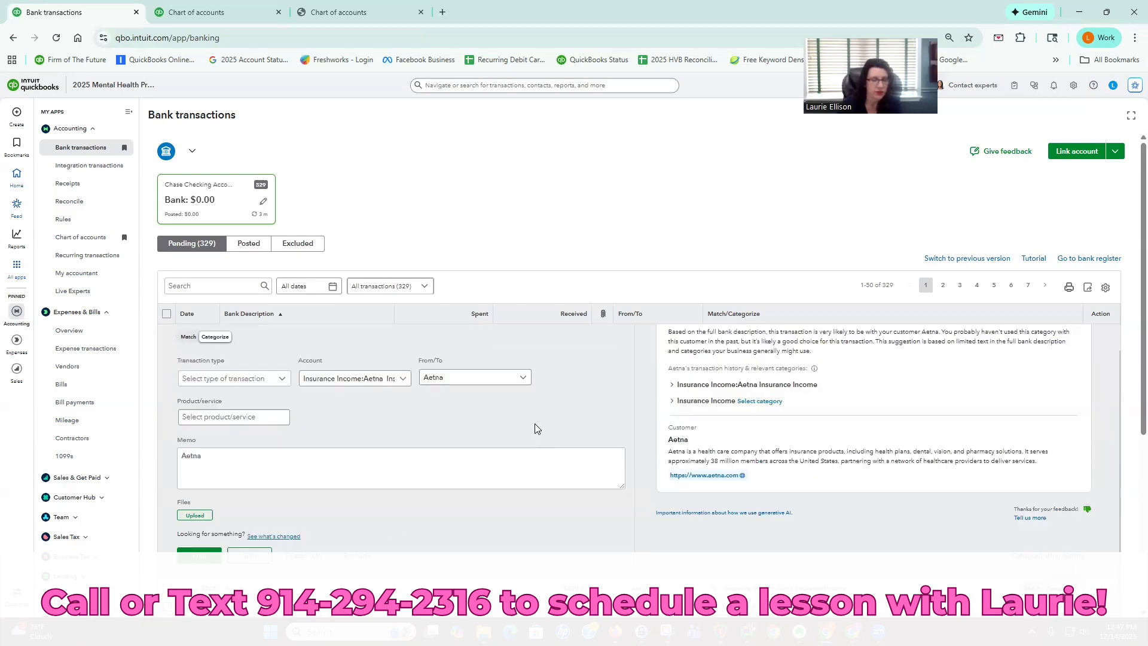
{"action": "scroll", "coordinate": [242, 341], "scroll_direction": "up", "scroll_amount": 1}
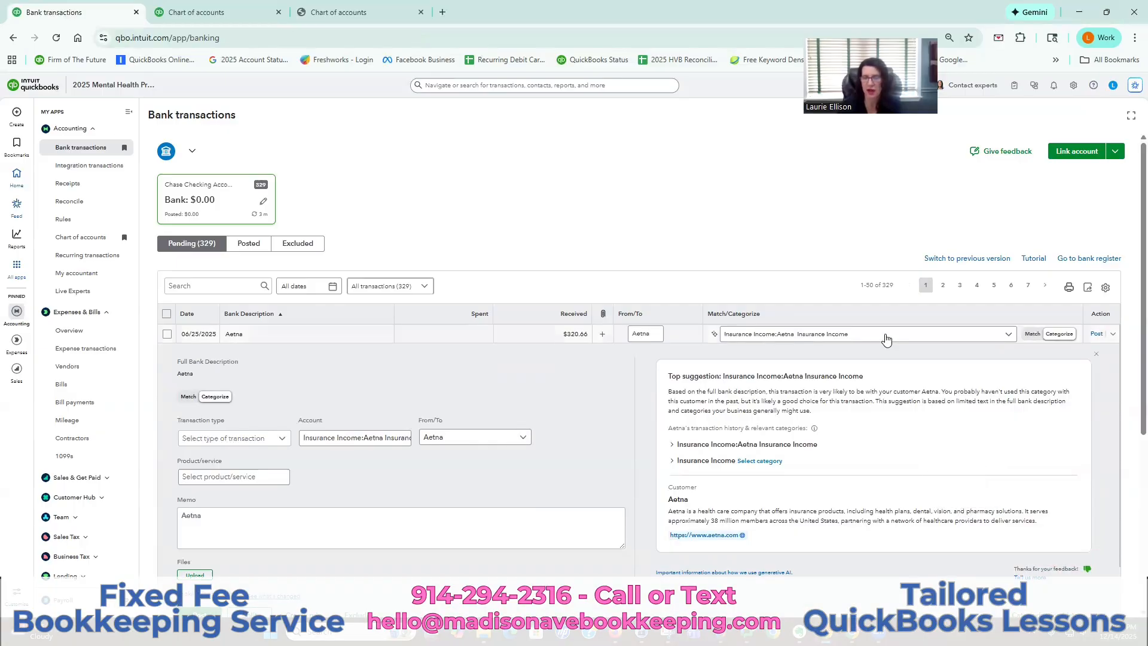
{"action": "left_click", "coordinate": [385, 447]}
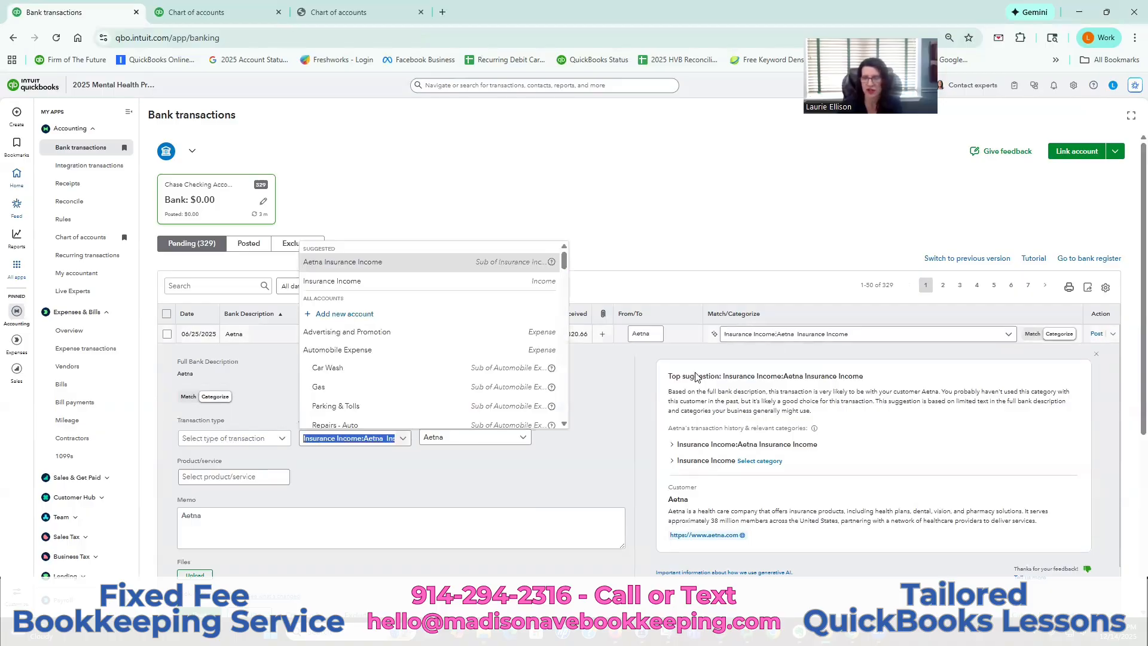
{"action": "left_click", "coordinate": [616, 452]}
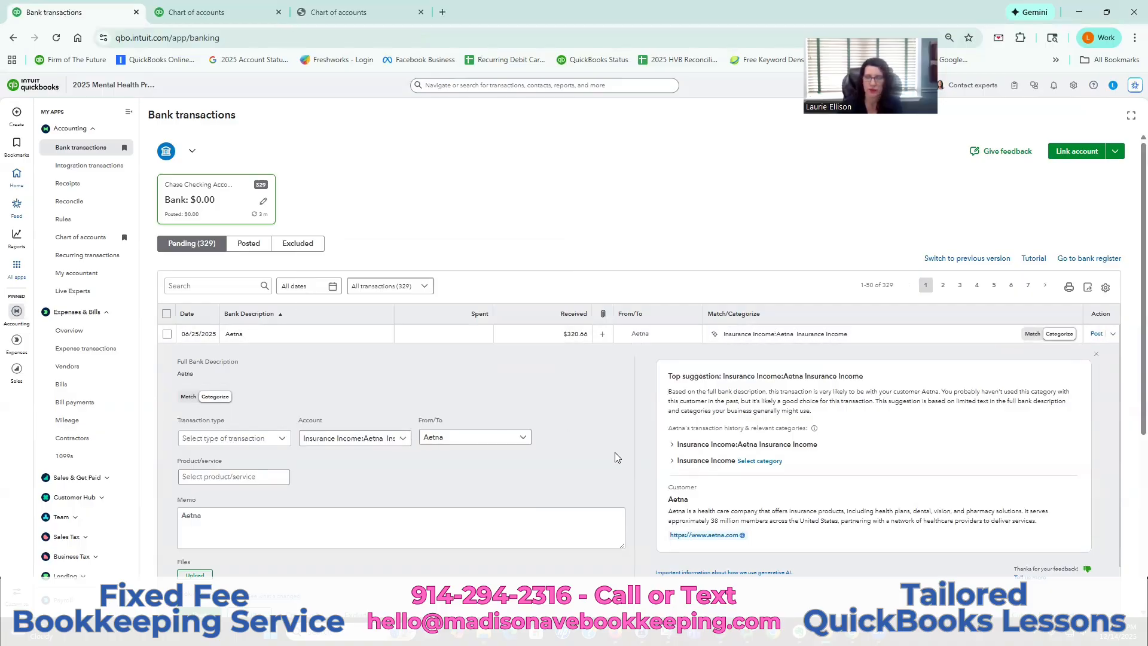
Step: Start a rule named Aetna from the deposit, applying to money in where the bank text contains Aetna
{"action": "scroll", "coordinate": [615, 453], "scroll_direction": "down", "scroll_amount": 1}
{"action": "scroll", "coordinate": [308, 497], "scroll_direction": "down", "scroll_amount": 1}
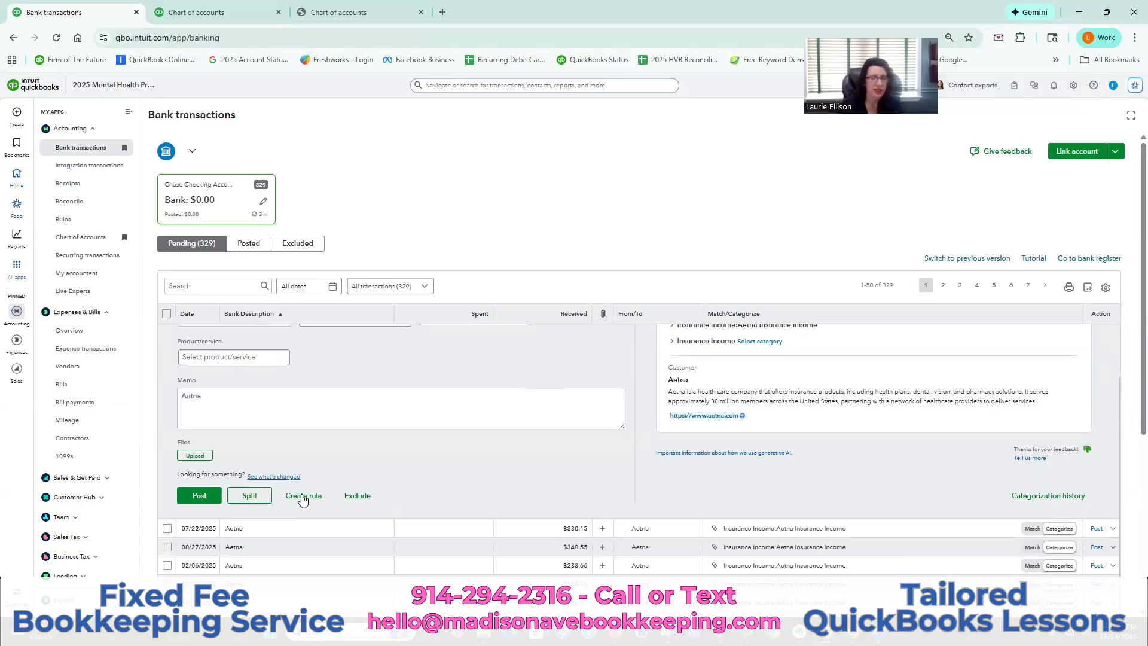
{"action": "left_click", "coordinate": [297, 495]}
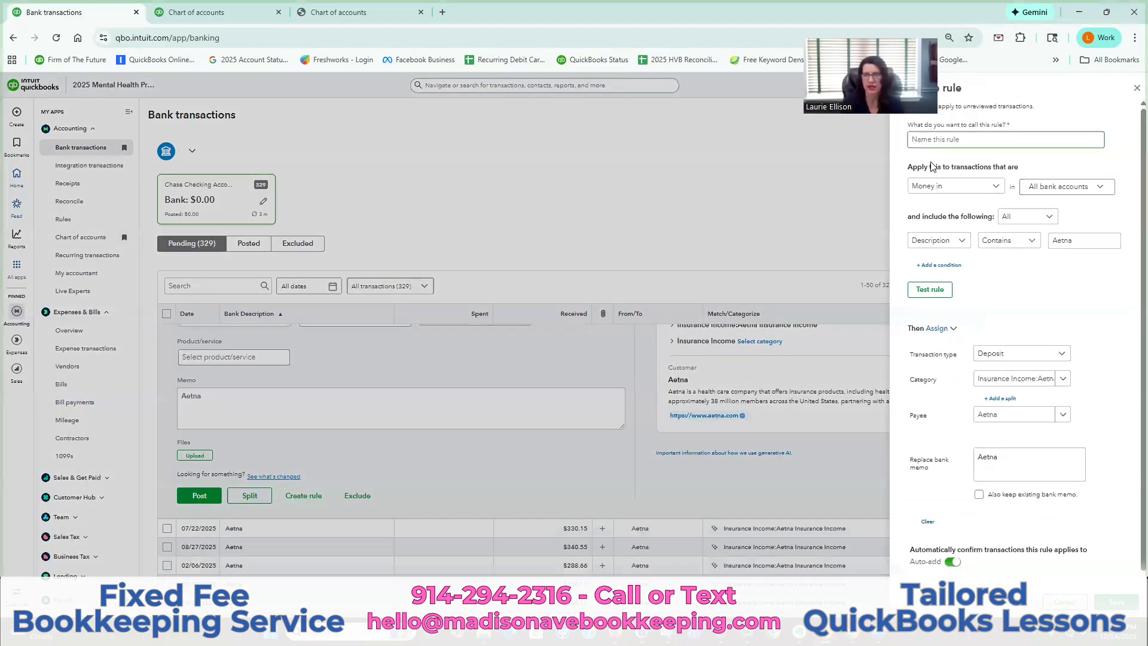
{"action": "type", "text": "Aetna"}
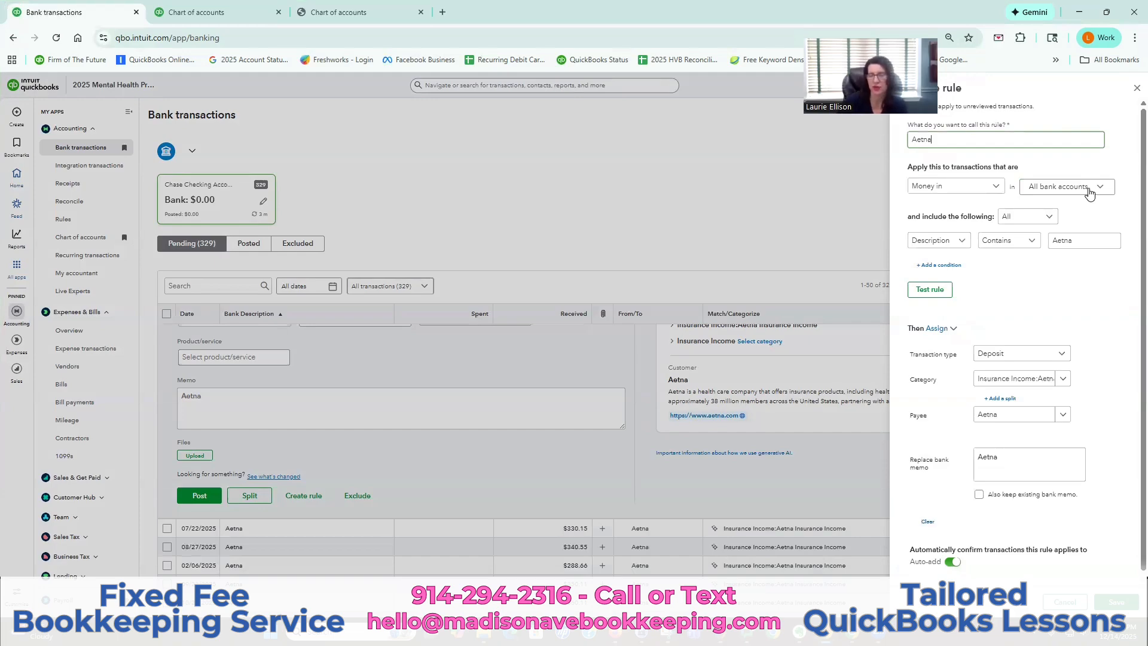
{"action": "left_click", "coordinate": [958, 245]}
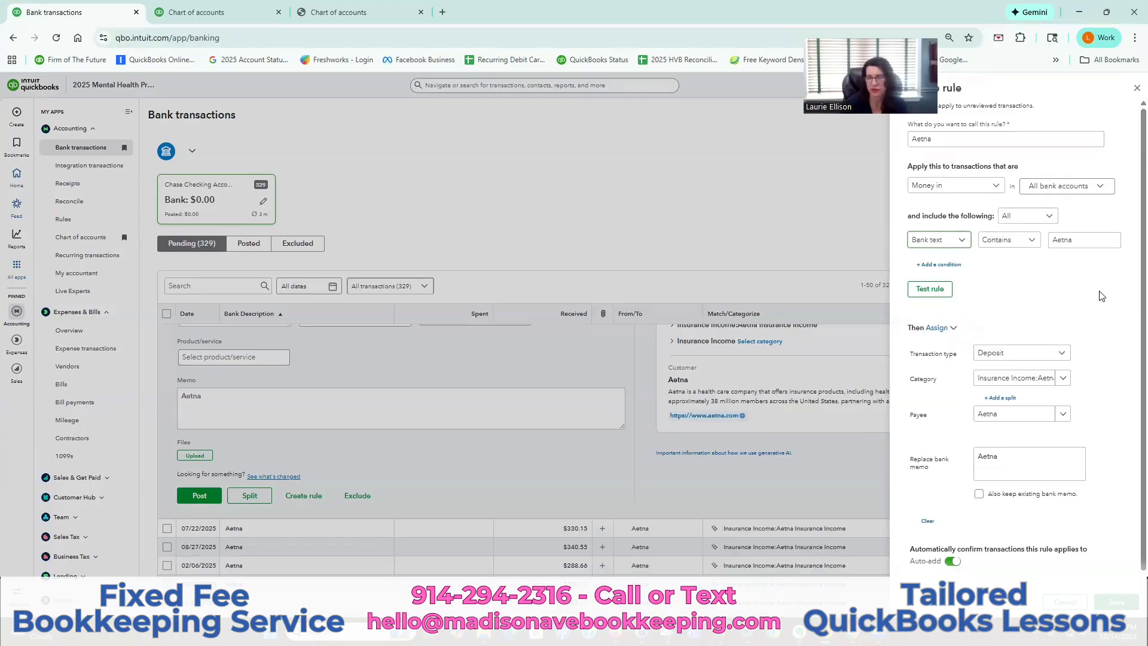
{"action": "key", "text": "Return"}
Step: Keep the rule's category as Aetna Insurance Income, clear the replacement bank memo, and save the rule
{"action": "left_click", "coordinate": [1064, 375]}
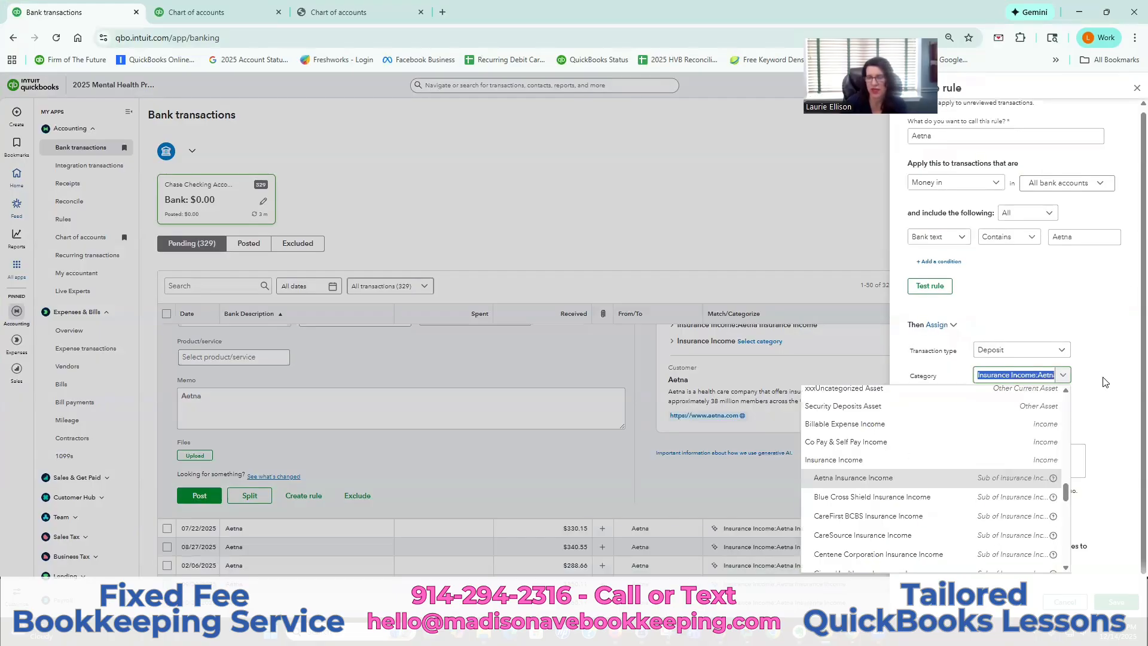
{"action": "left_click", "coordinate": [917, 471]}
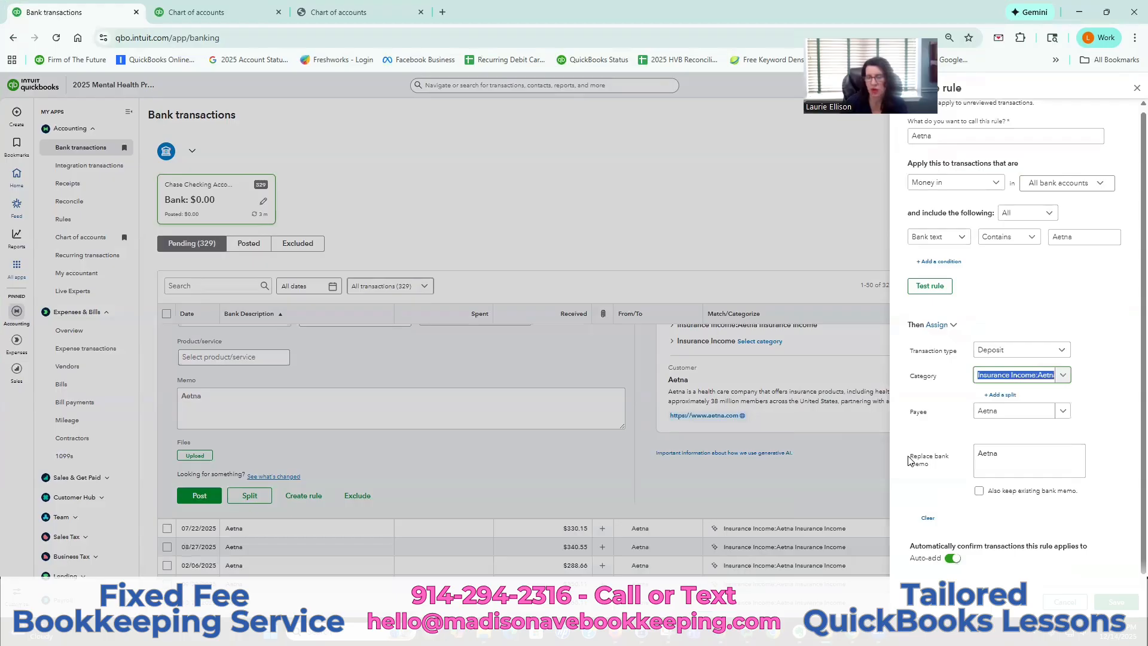
{"action": "left_click_drag", "start_coordinate": [913, 456], "coordinate": [923, 457]}
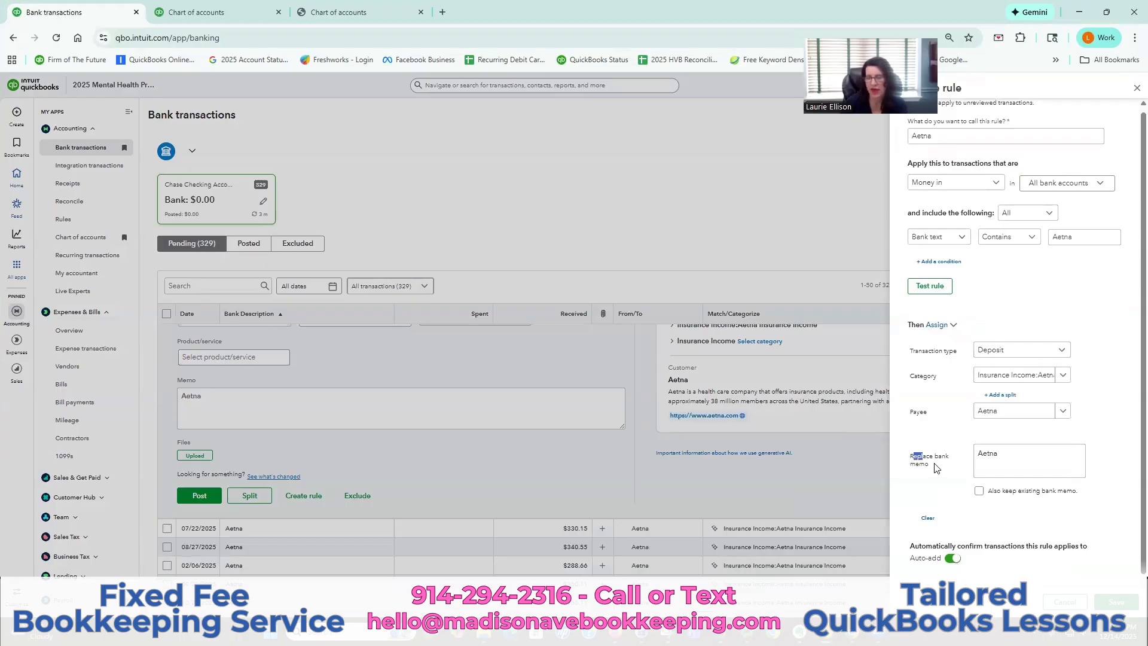
{"action": "left_click", "coordinate": [927, 518]}
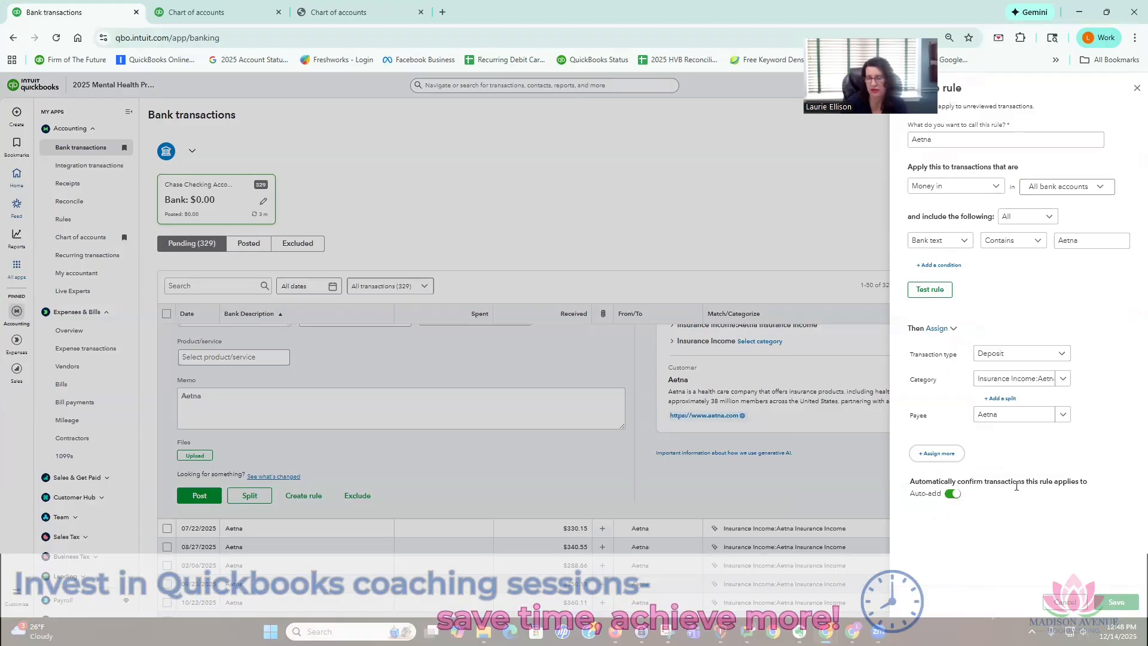
{"action": "left_click", "coordinate": [1119, 608]}
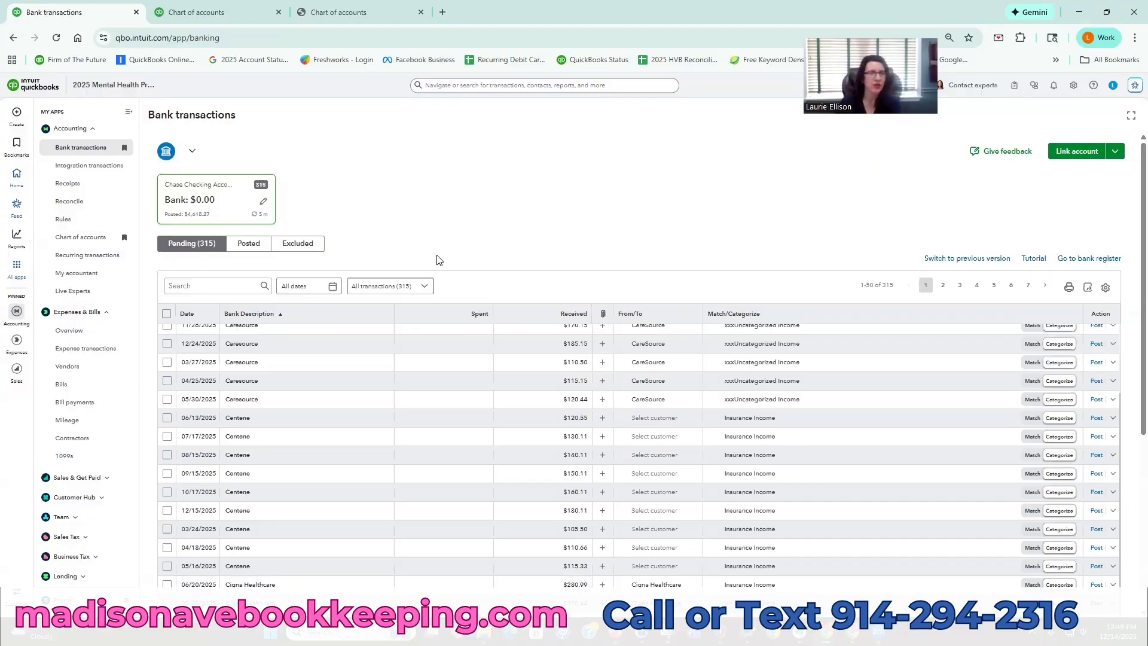
Step: Open the Profit and Loss report from the standard reports in the browser tab holding the chart of accounts
{"action": "left_click", "coordinate": [227, 14]}
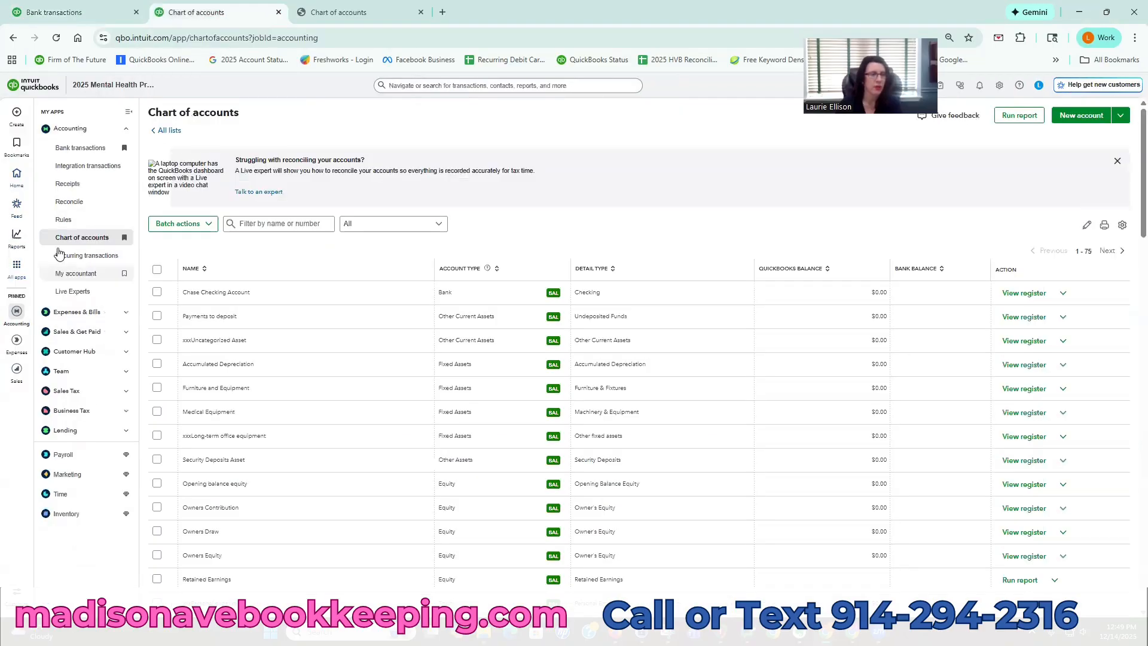
{"action": "mouse_move", "coordinate": [17, 237]}
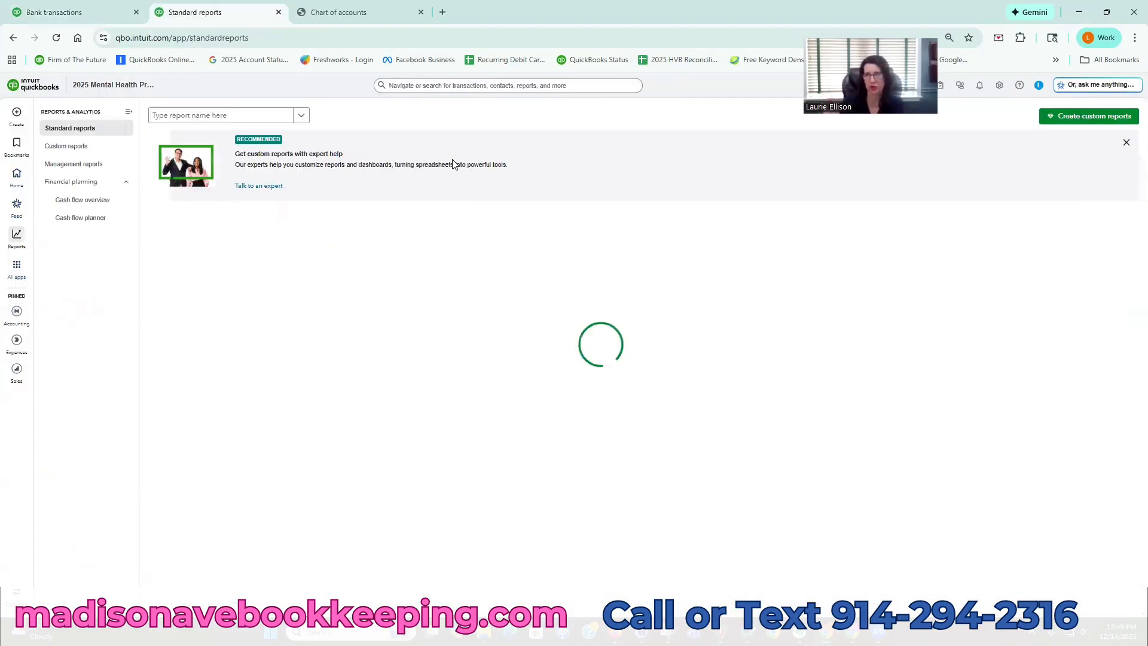
{"action": "left_click", "coordinate": [188, 280]}
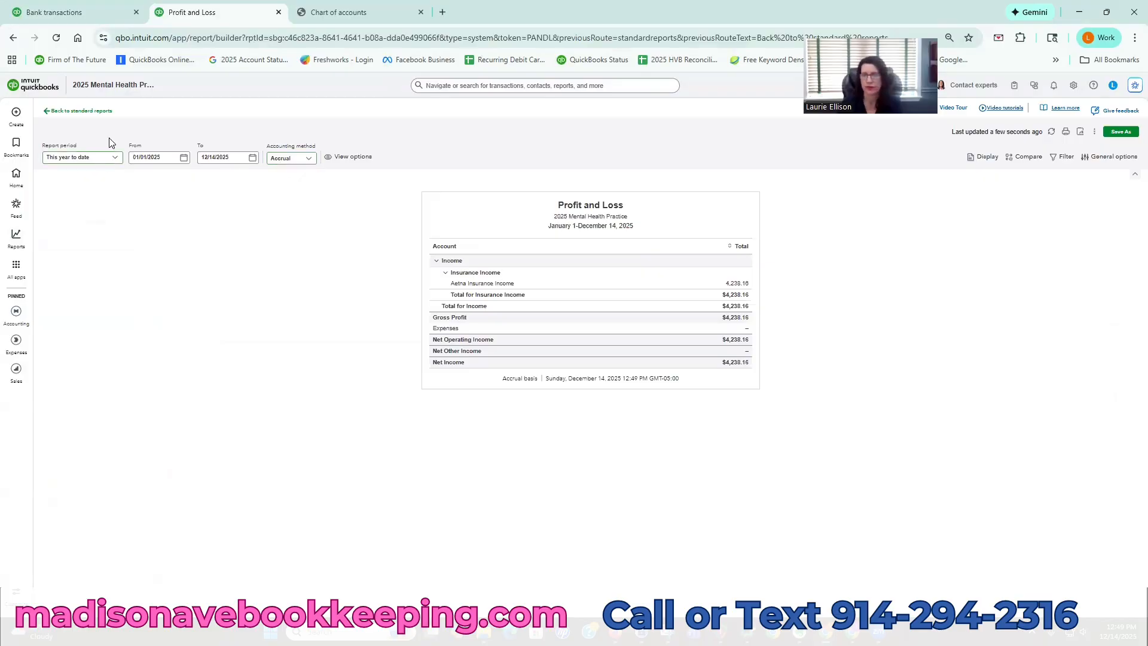
Step: Display the Profit and Loss columns by months and set the report's end date to 12/31/2025
{"action": "left_click", "coordinate": [1023, 263]}
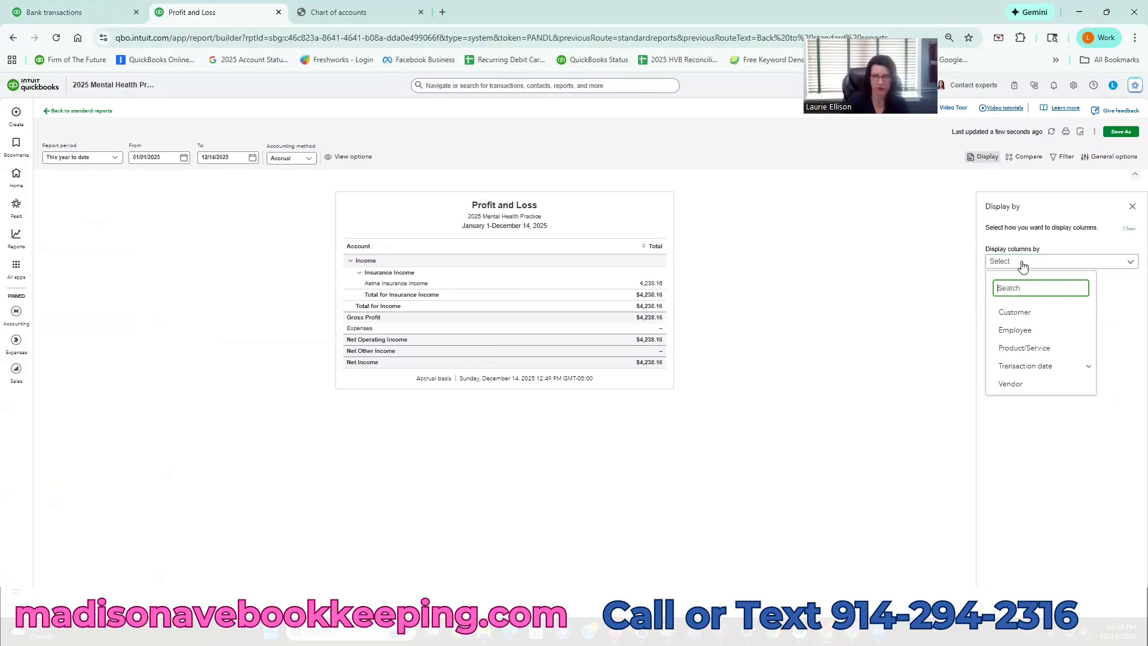
{"action": "type", "text": "month"}
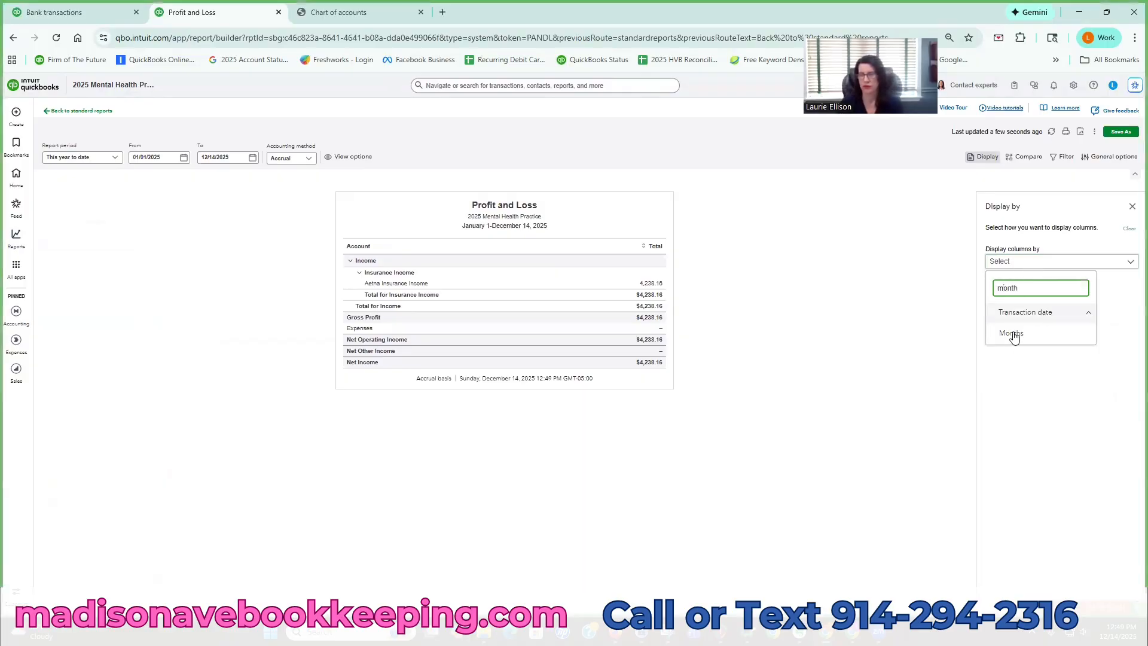
{"action": "left_click", "coordinate": [1013, 334]}
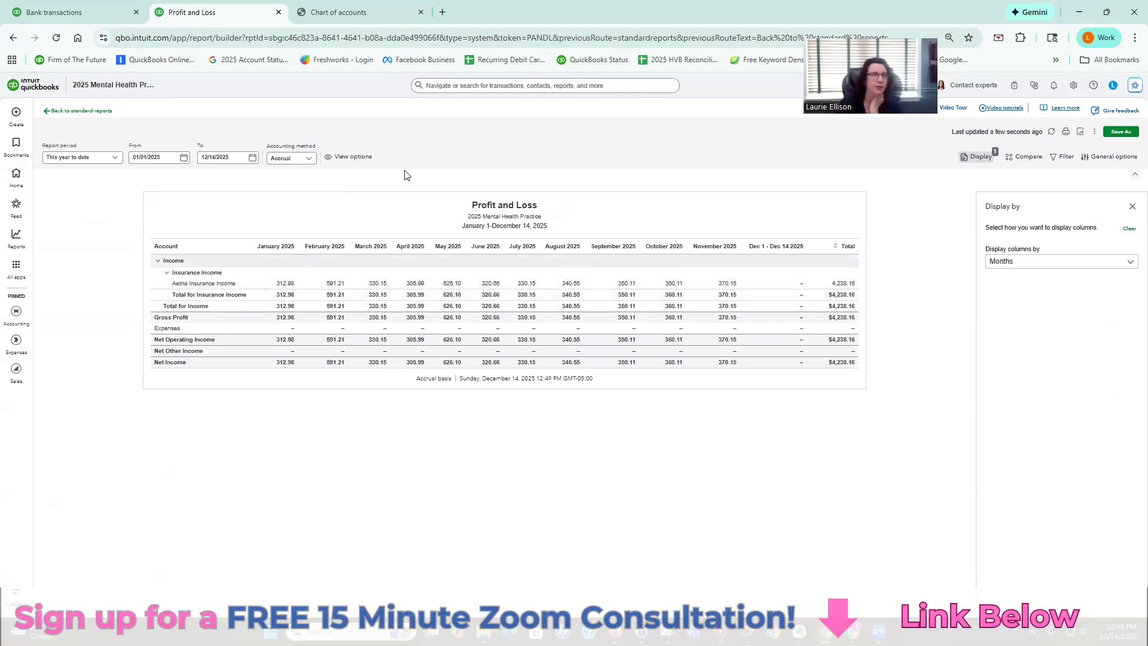
{"action": "left_click", "coordinate": [252, 159]}
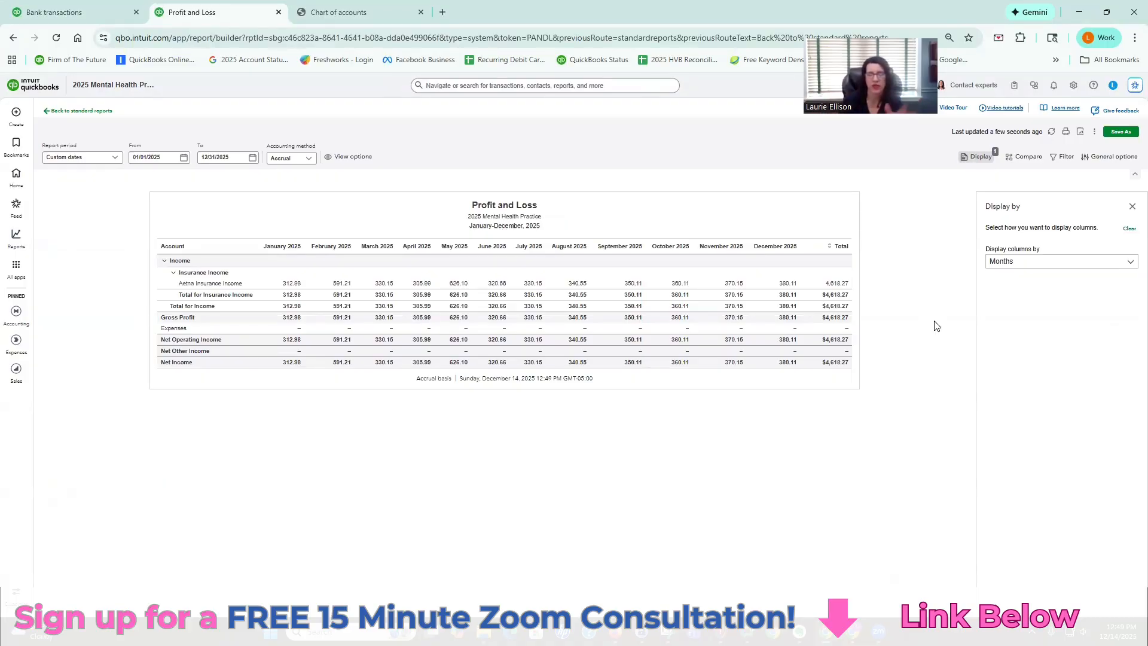
Step: Return to the bank transactions, reload them, and assign Cigna Healthcare as the customer on the 06/20/2025 Cigna Healthcare deposit
{"action": "left_click", "coordinate": [89, 12]}
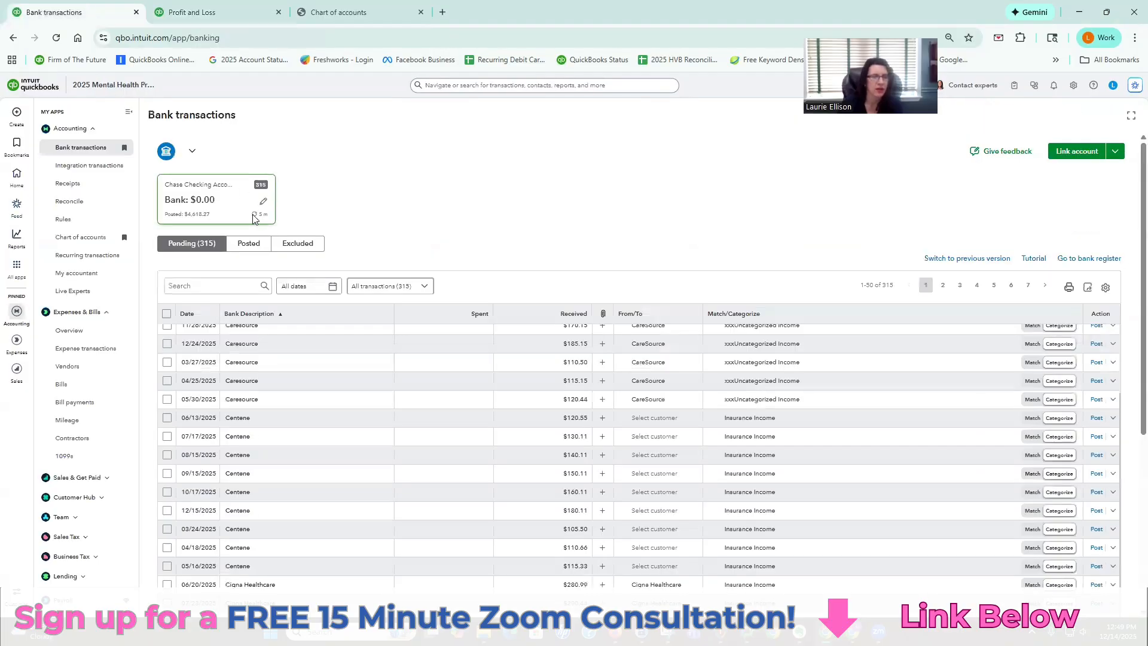
{"action": "left_click", "coordinate": [57, 38]}
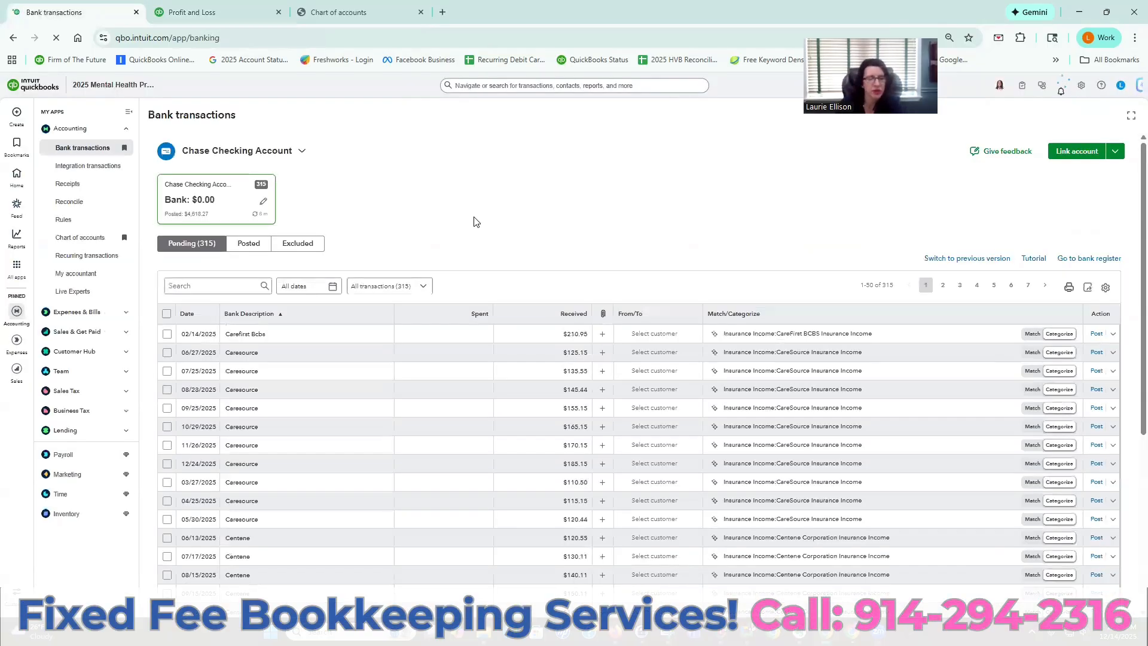
{"action": "scroll", "coordinate": [359, 451], "scroll_direction": "down", "scroll_amount": 4}
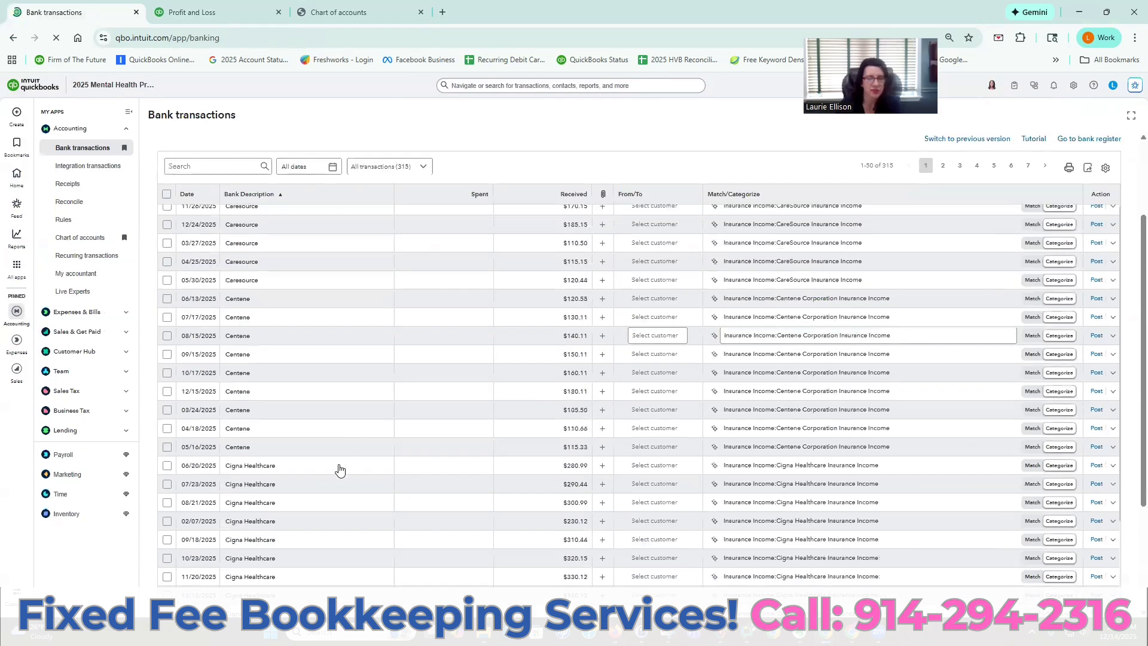
{"action": "left_click", "coordinate": [340, 469]}
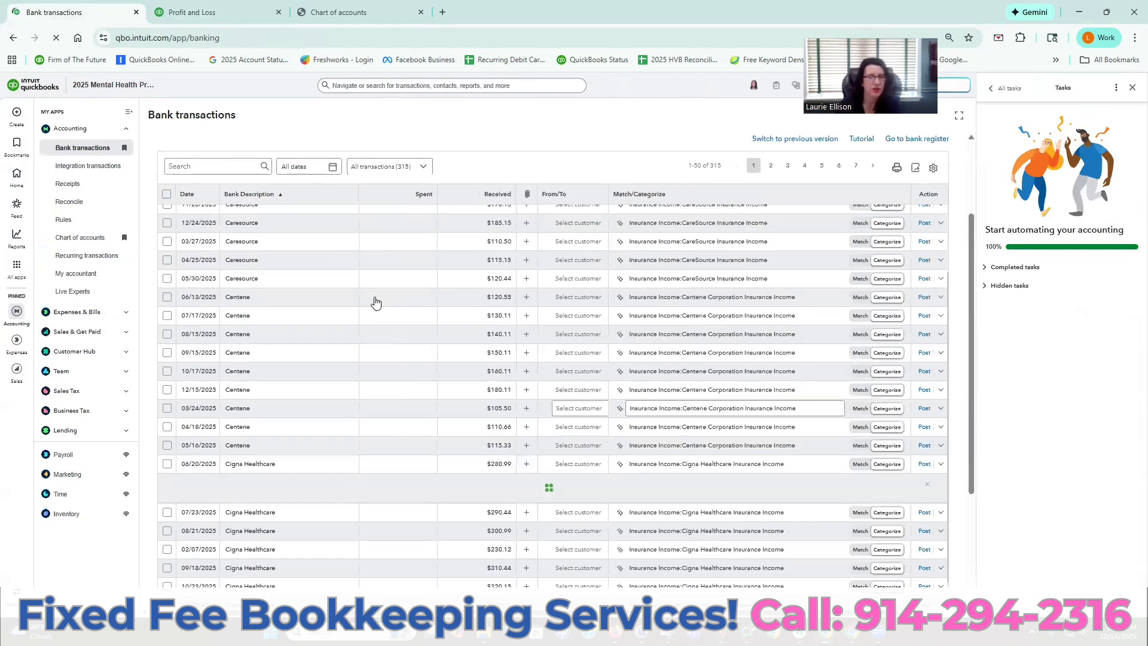
{"action": "scroll", "coordinate": [376, 304], "scroll_direction": "down", "scroll_amount": 2}
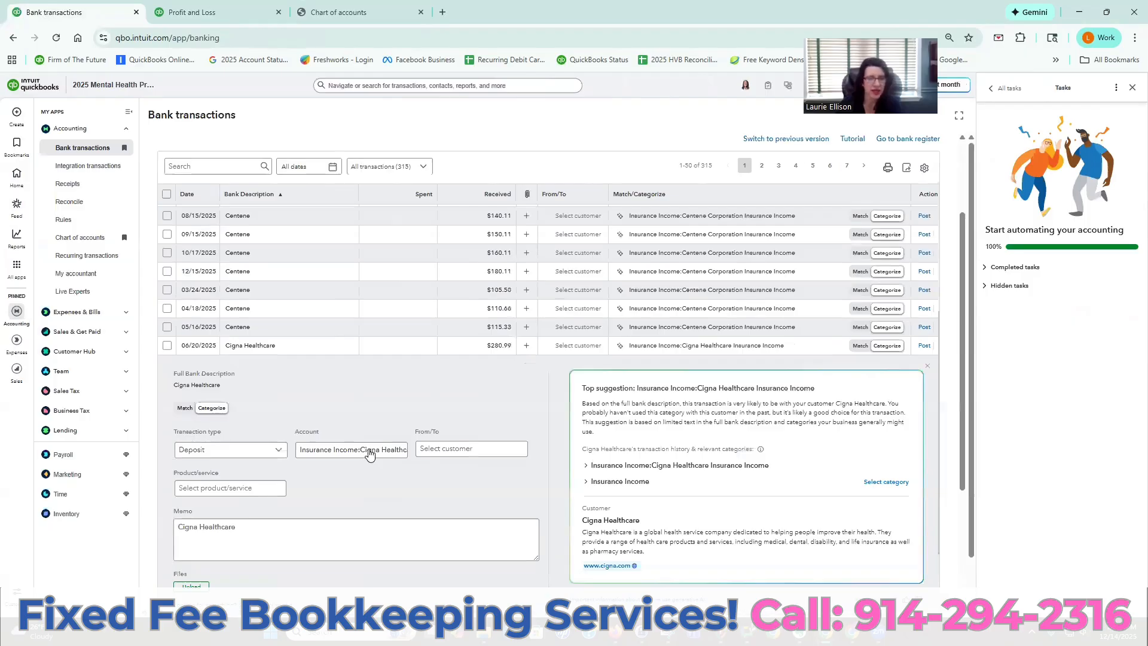
{"action": "left_click", "coordinate": [443, 456]}
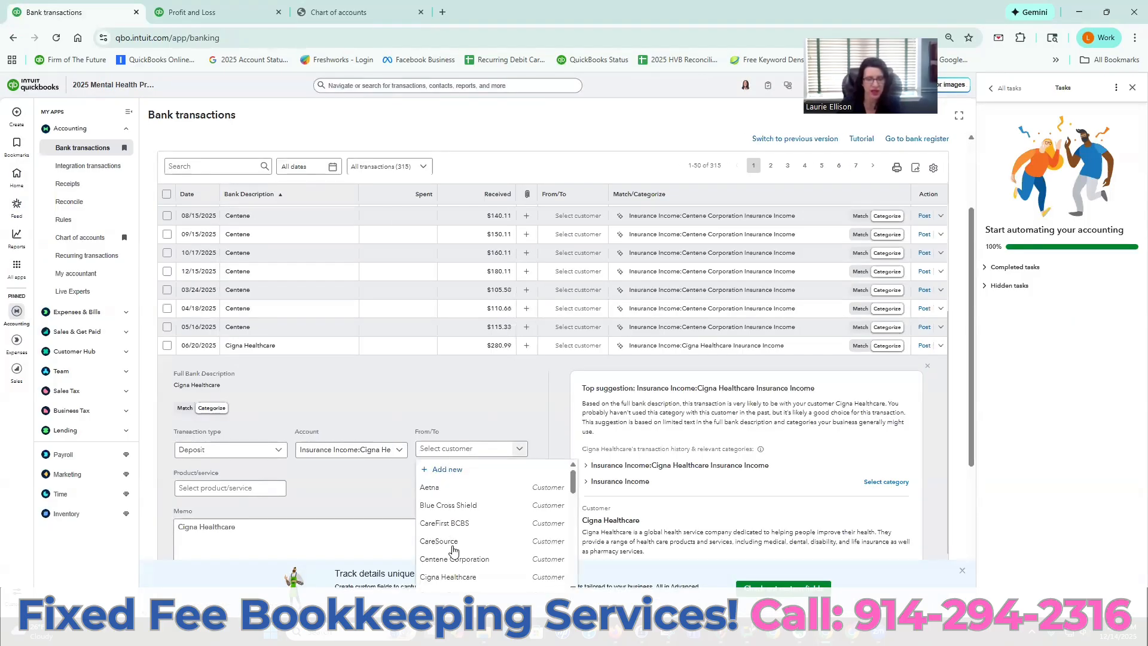
{"action": "left_click", "coordinate": [455, 577]}
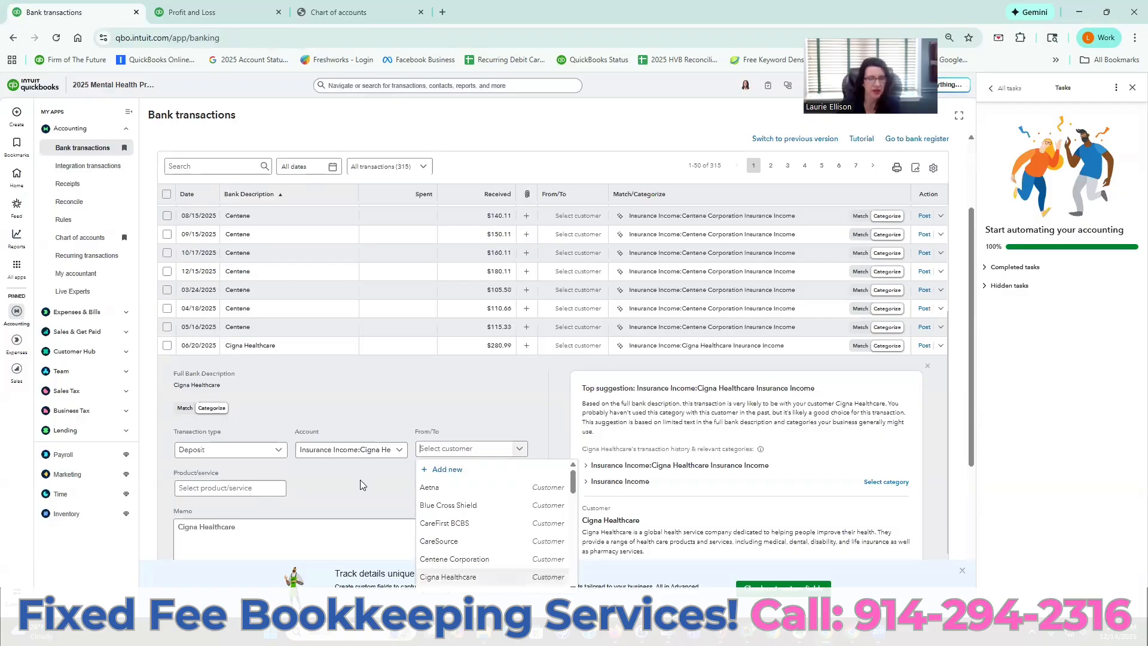
Step: Start a rule named Cigna from the deposit, applying to money in where the bank text contains Cigna Healthcare
{"action": "scroll", "coordinate": [317, 431], "scroll_direction": "down", "scroll_amount": 1}
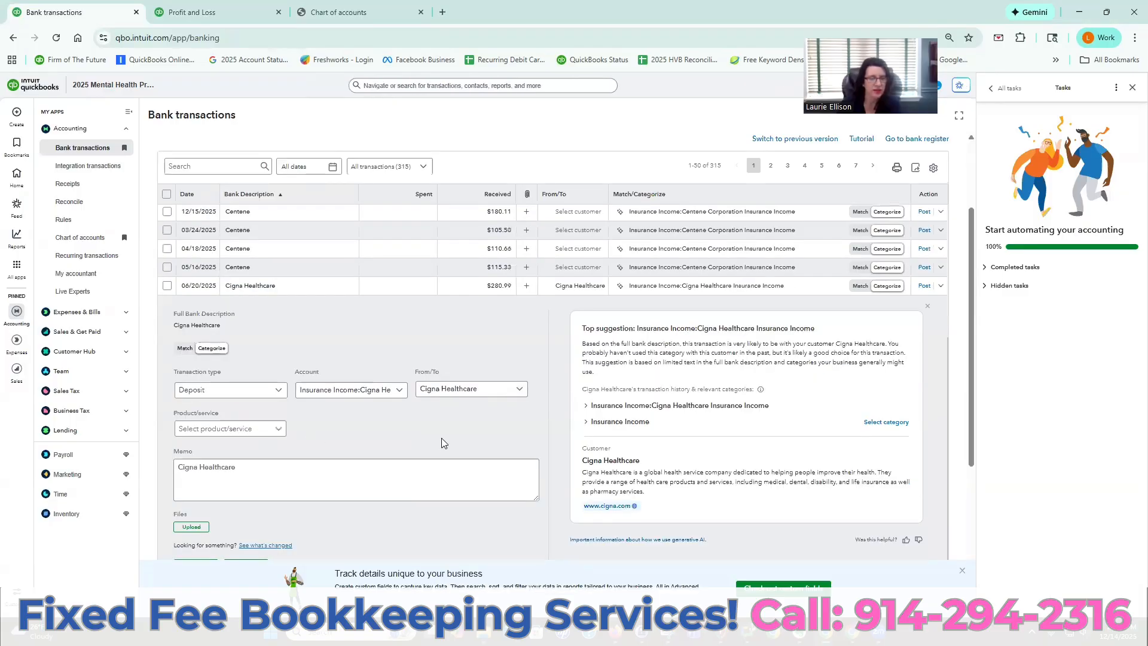
{"action": "scroll", "coordinate": [441, 443], "scroll_direction": "down", "scroll_amount": 2}
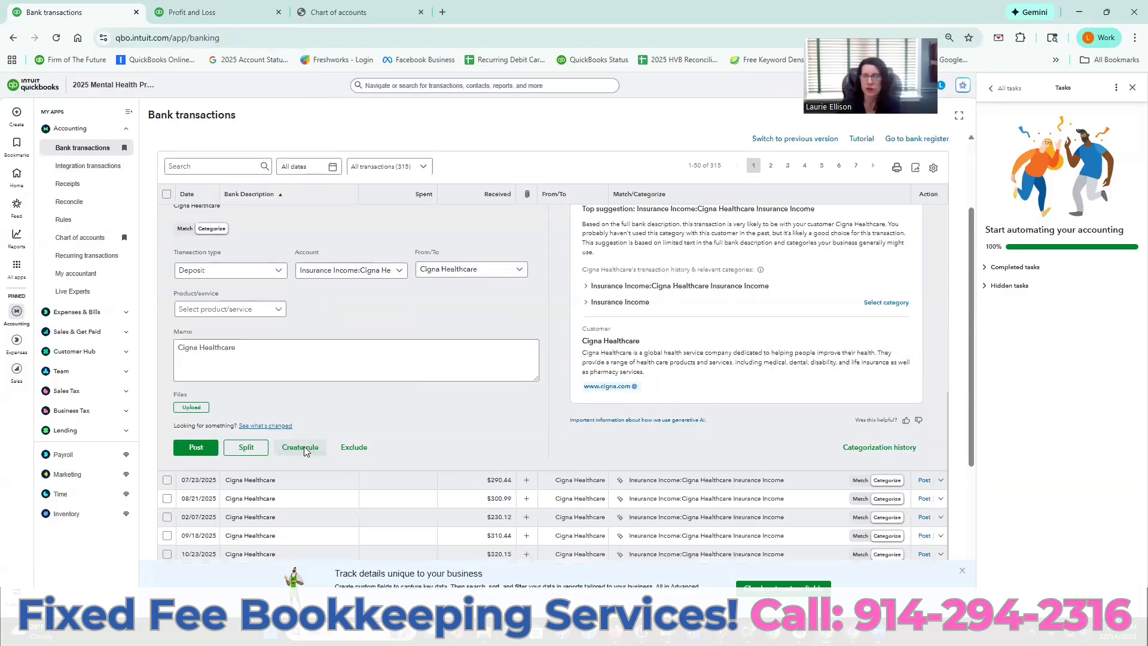
{"action": "left_click", "coordinate": [304, 446]}
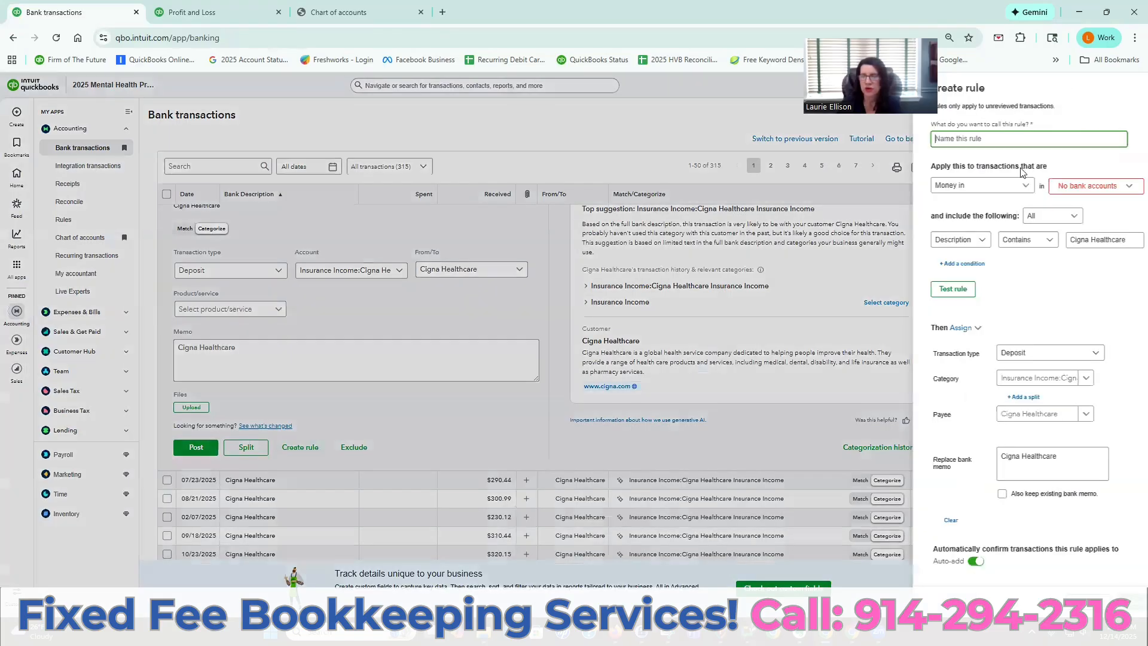
{"action": "left_click", "coordinate": [966, 140]}
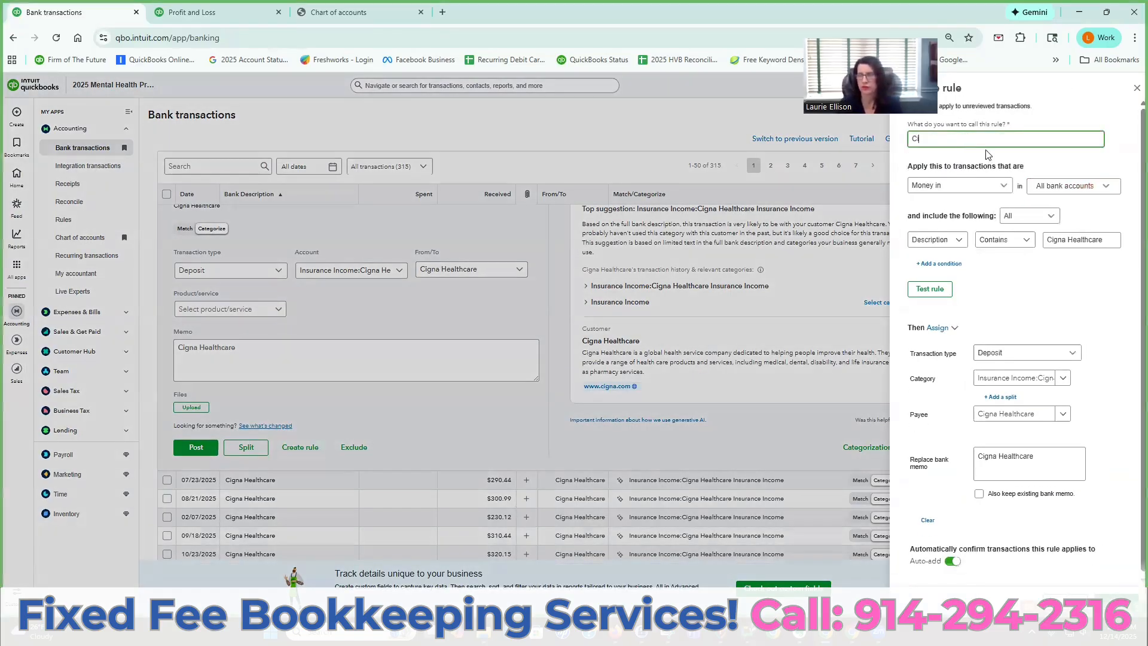
{"action": "type", "text": "Cigna"}
{"action": "left_click", "coordinate": [937, 239]}
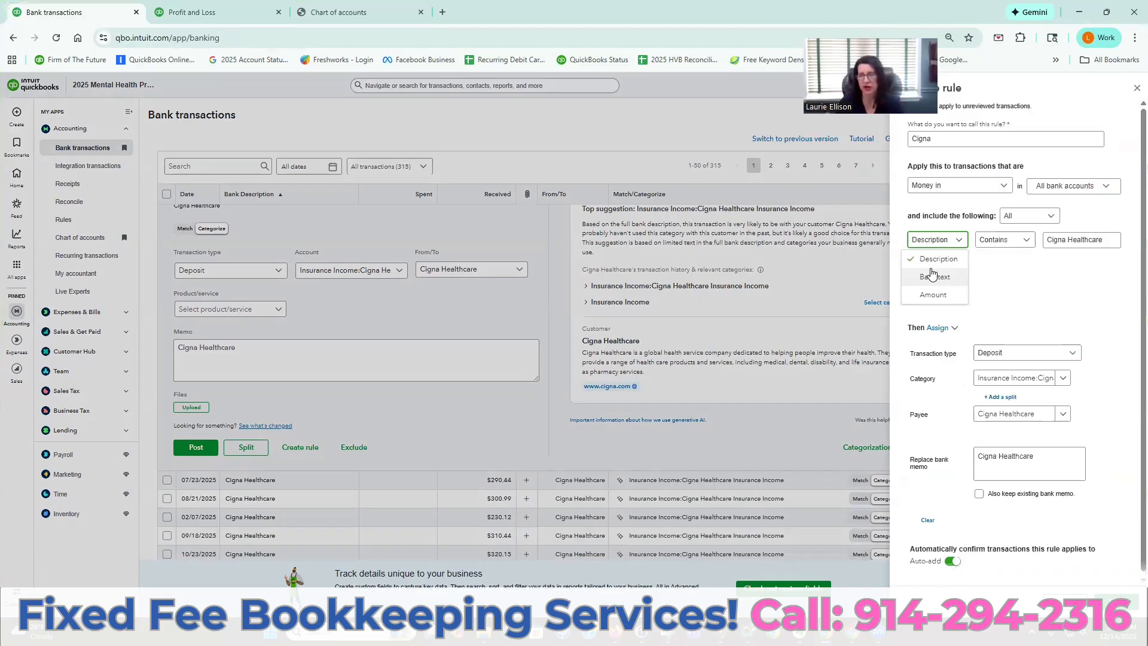
{"action": "left_click", "coordinate": [932, 273]}
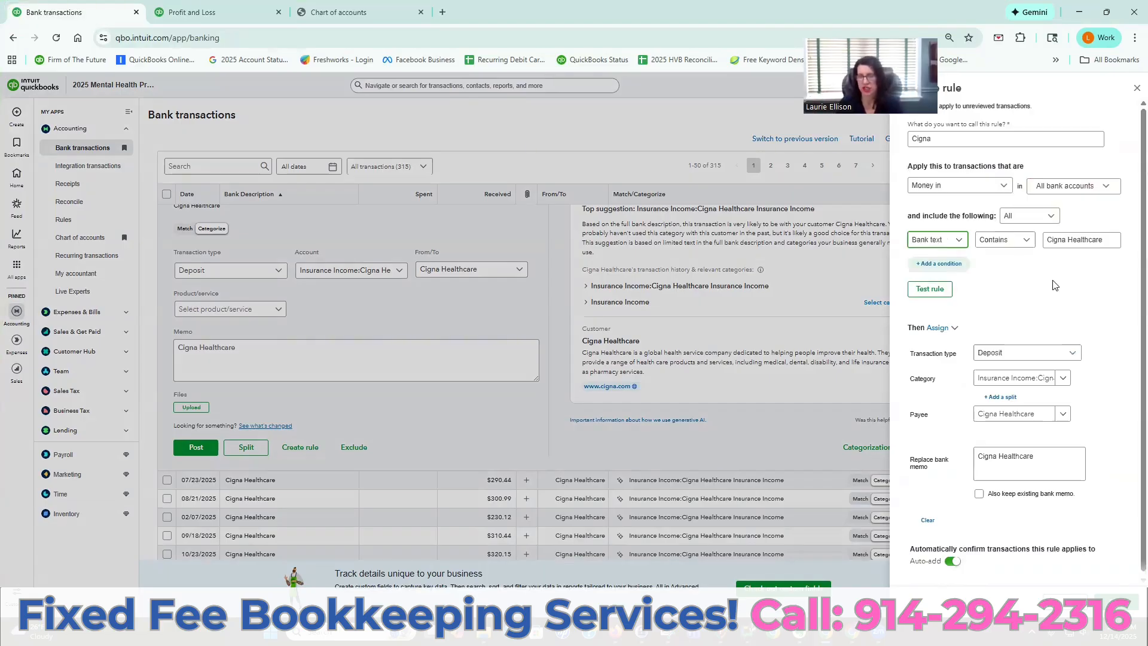
Step: Keep the rule's Cigna category, Cigna Healthcare payee and auto-add setting, and save the rule
{"action": "scroll", "coordinate": [1070, 284], "scroll_direction": "down", "scroll_amount": 1}
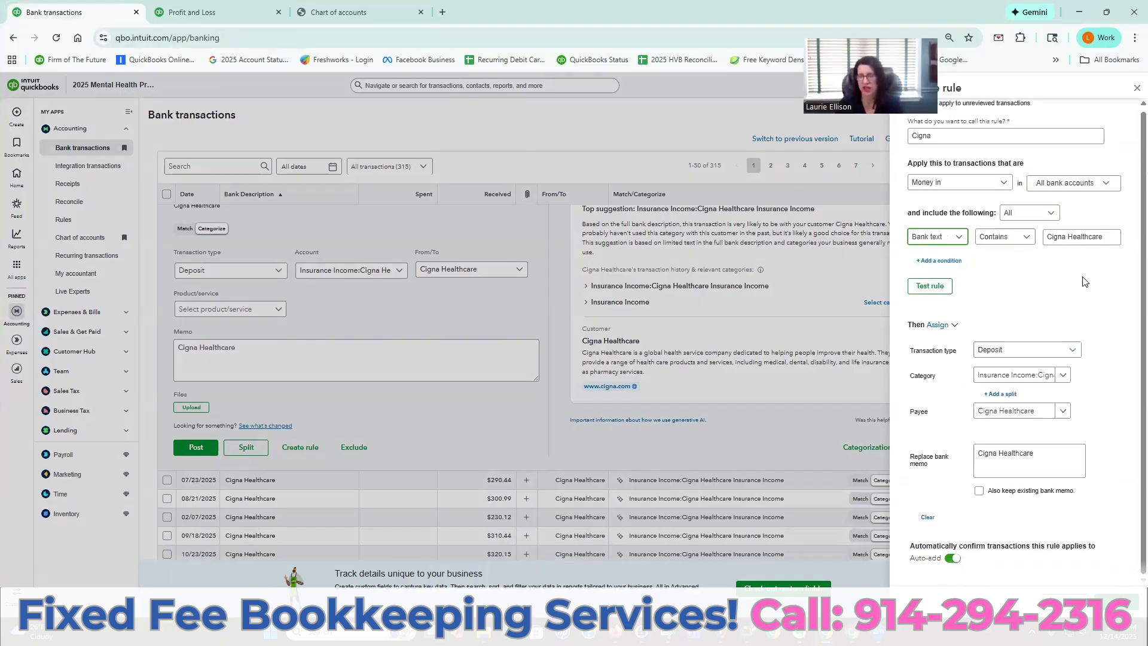
{"action": "left_click", "coordinate": [1020, 456]}
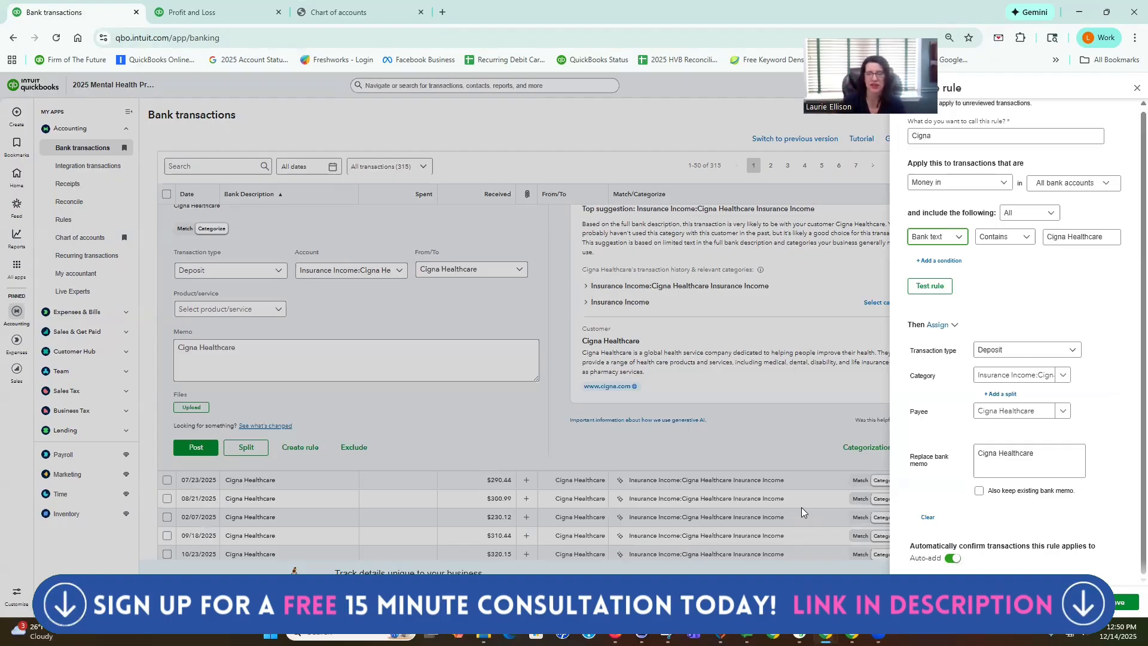
{"action": "left_click", "coordinate": [927, 518]}
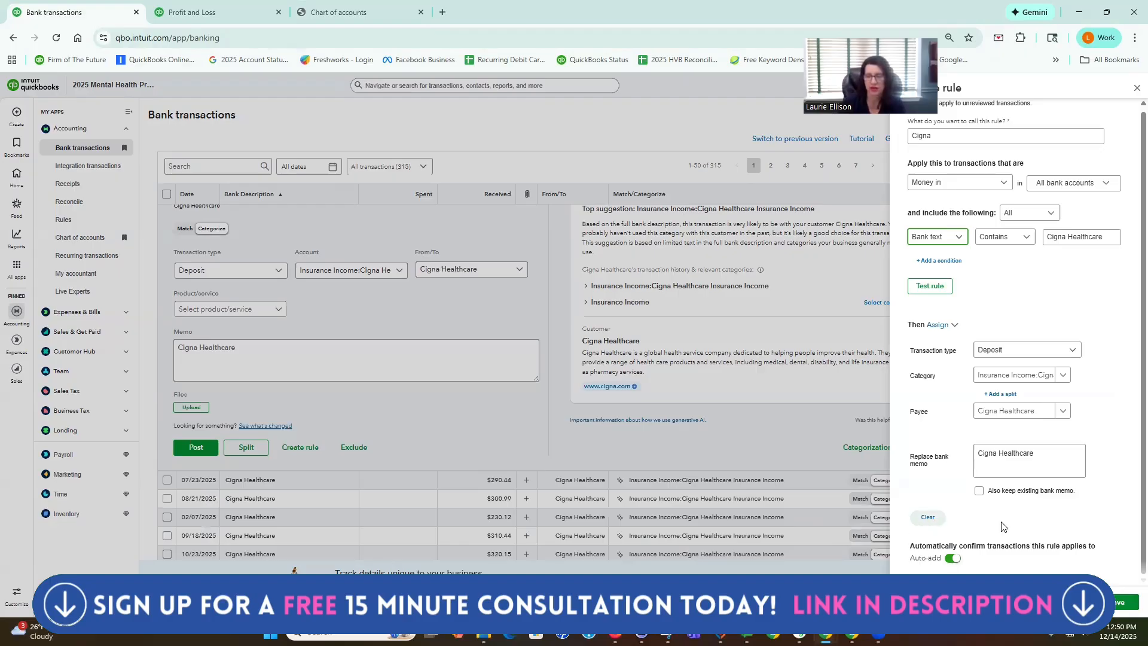
{"action": "left_click", "coordinate": [1119, 603]}
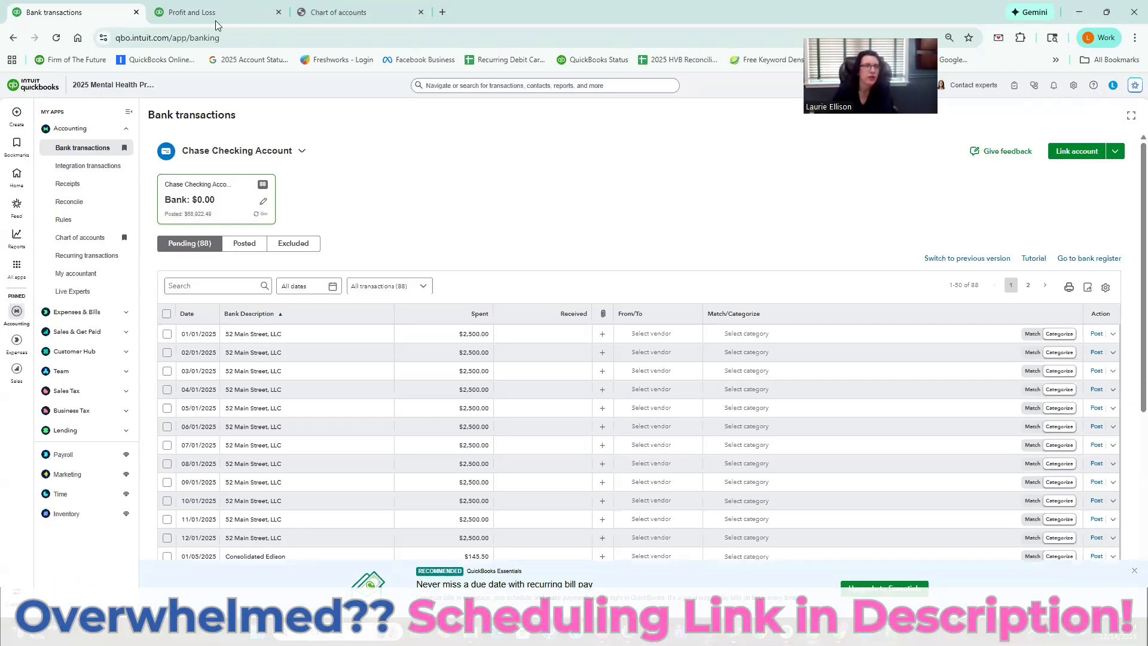
Step: Refresh the monthly Profit and Loss report to review the income posted by the insurance rules
{"action": "left_click", "coordinate": [229, 12]}
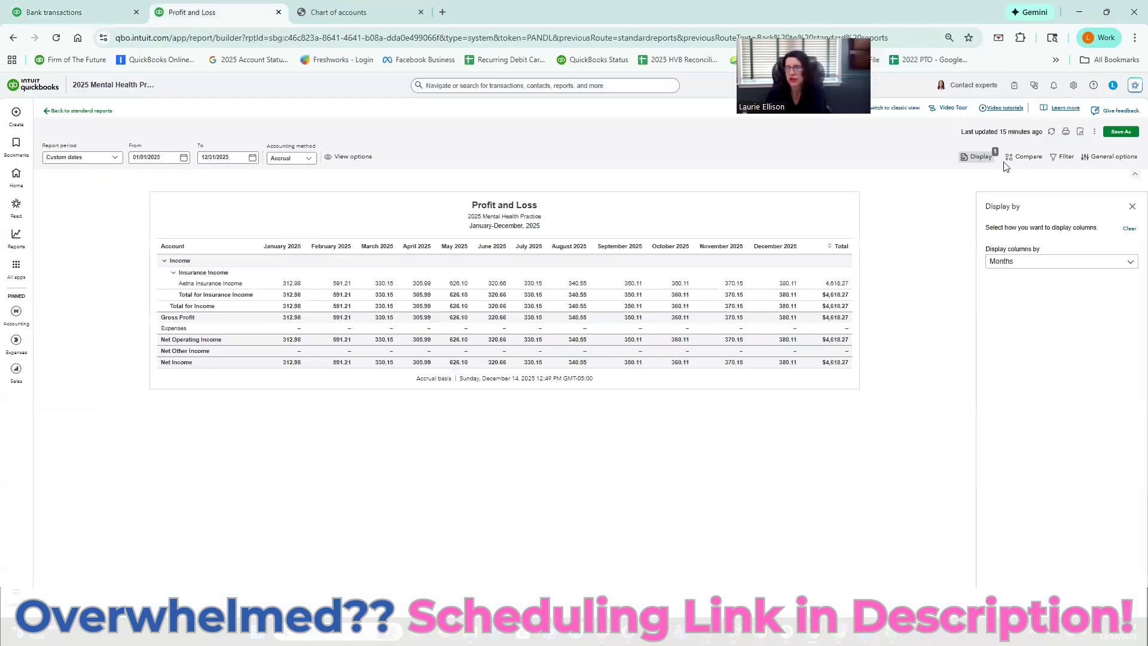
{"action": "left_click", "coordinate": [1052, 134]}
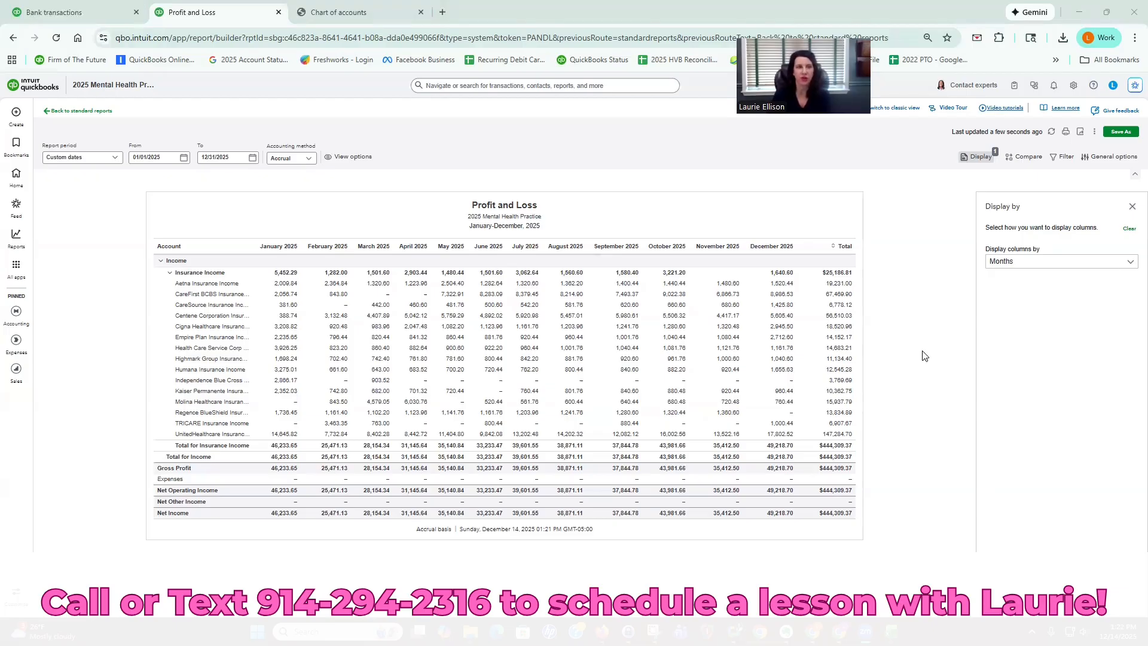
Step: Return to the pending bank transactions and open the 03/05/2025 Consolidated Edison expense, keeping Utilities as its account
{"action": "left_click", "coordinate": [66, 12]}
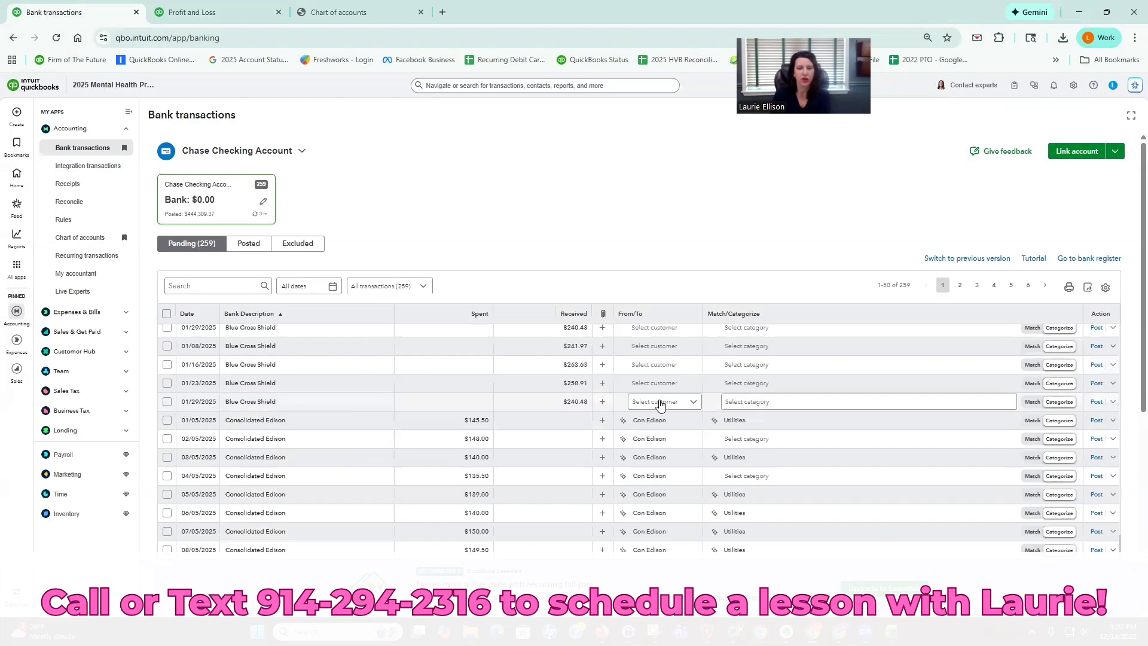
{"action": "scroll", "coordinate": [461, 379], "scroll_direction": "down", "scroll_amount": 1}
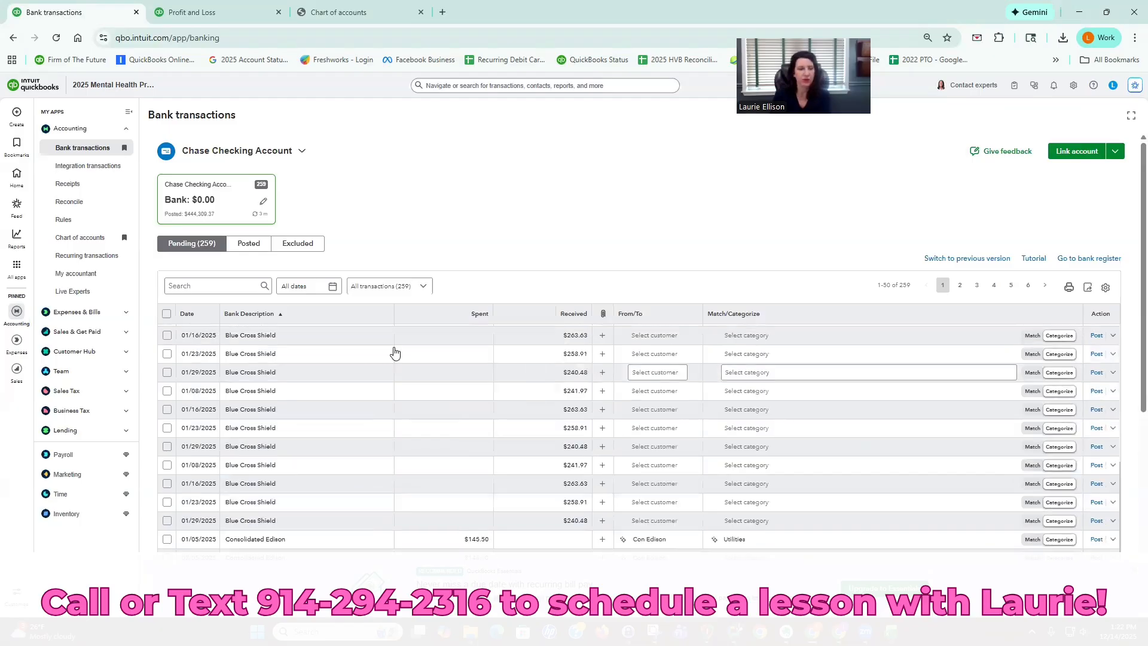
{"action": "left_click", "coordinate": [327, 338]}
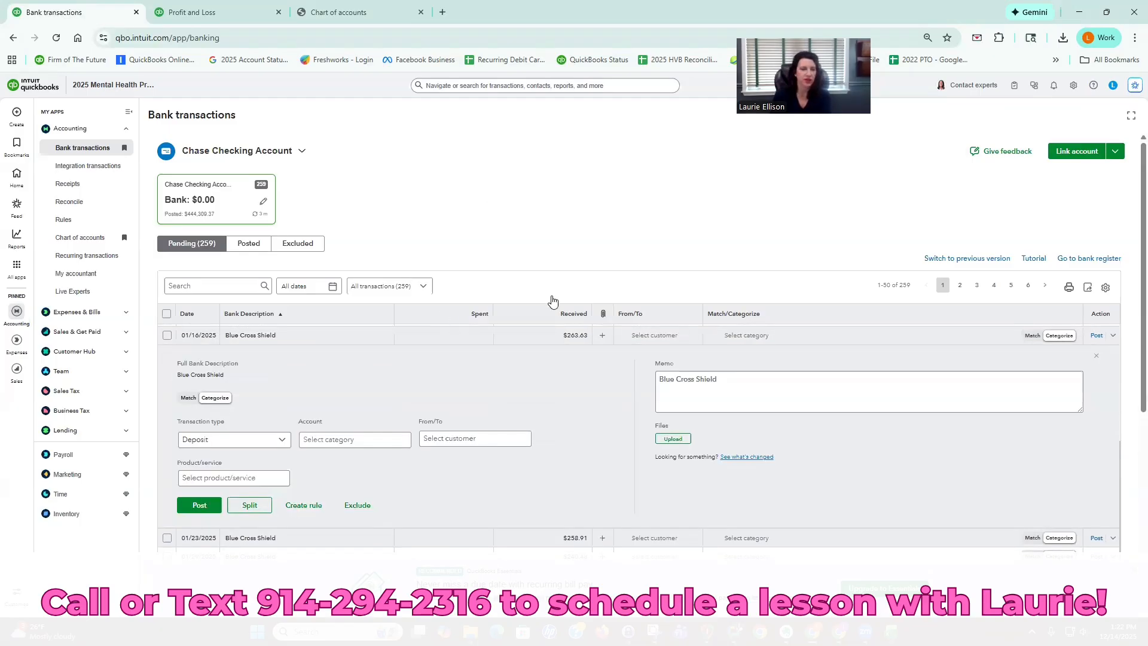
{"action": "scroll", "coordinate": [536, 307], "scroll_direction": "down", "scroll_amount": 10}
{"action": "scroll", "coordinate": [314, 345], "scroll_direction": "down", "scroll_amount": 1}
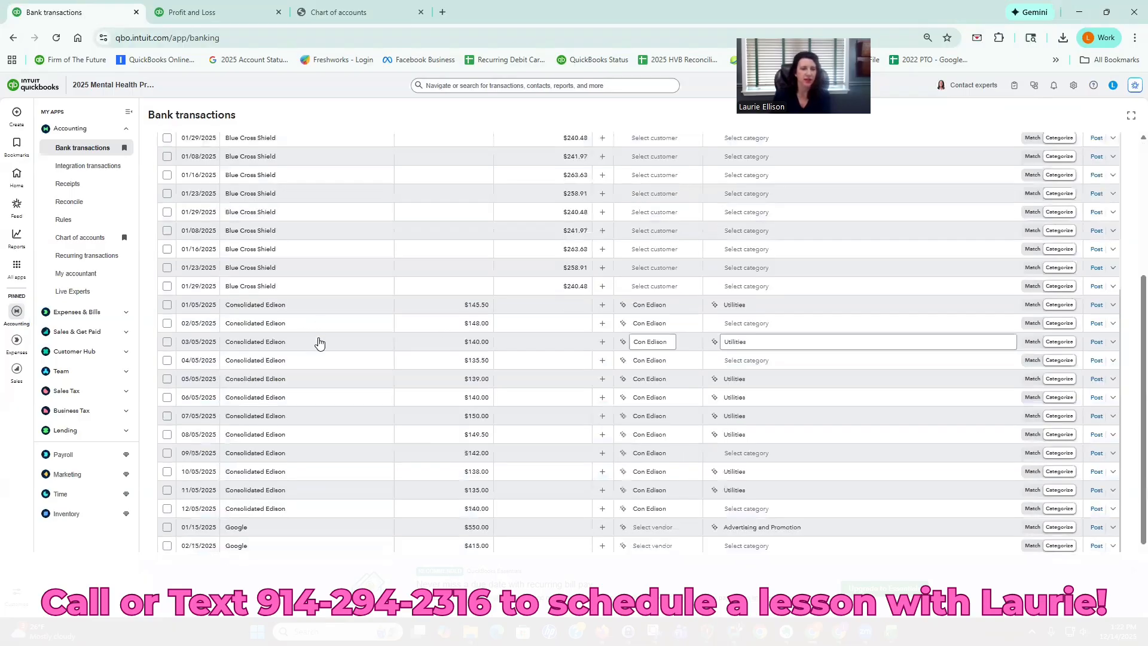
{"action": "left_click", "coordinate": [318, 341]}
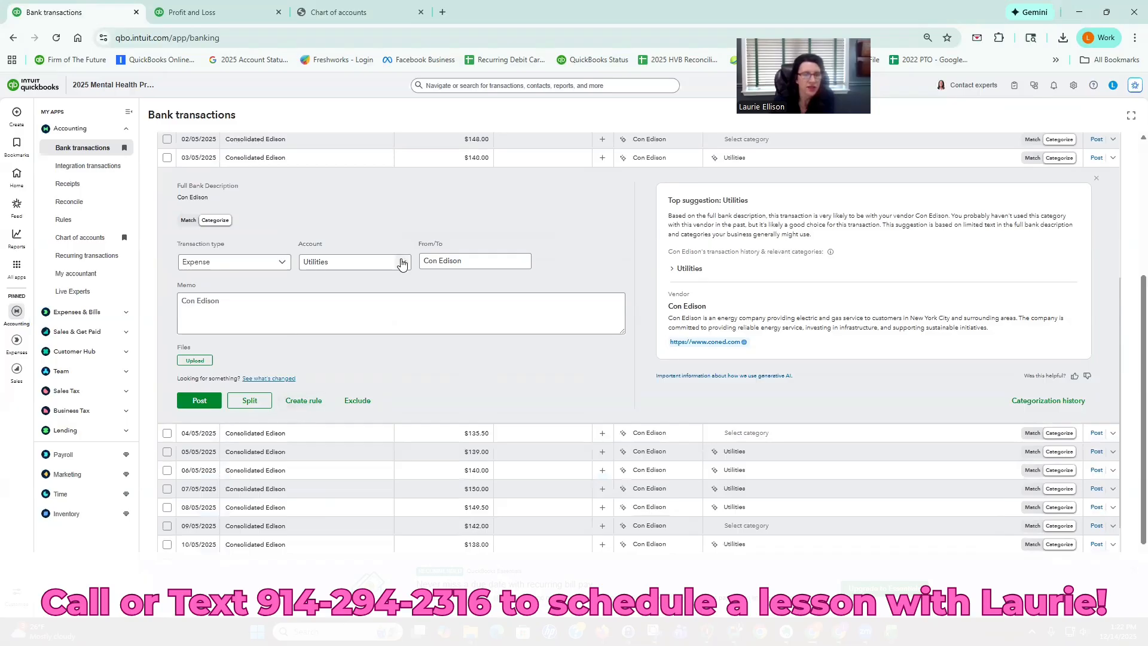
{"action": "left_click", "coordinate": [401, 263]}
{"action": "key", "text": "Escape"}
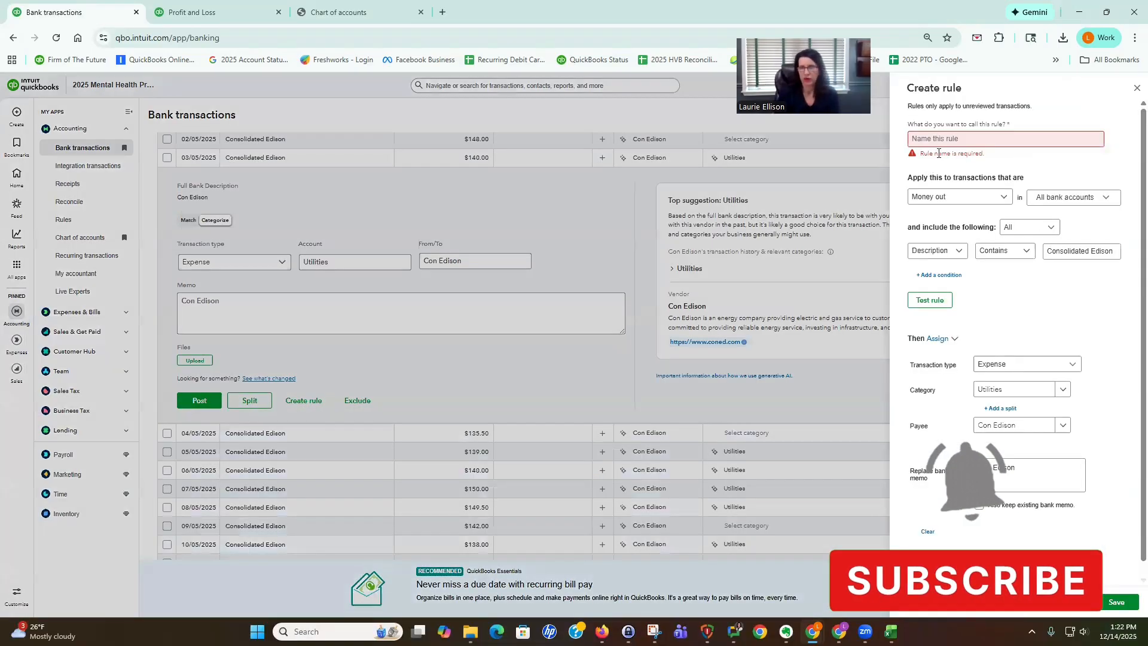
Step: Start a rule named Con Edison from the expense, applying to money out where the bank text contains Consolidated Edison
{"action": "left_click", "coordinate": [1032, 138]}
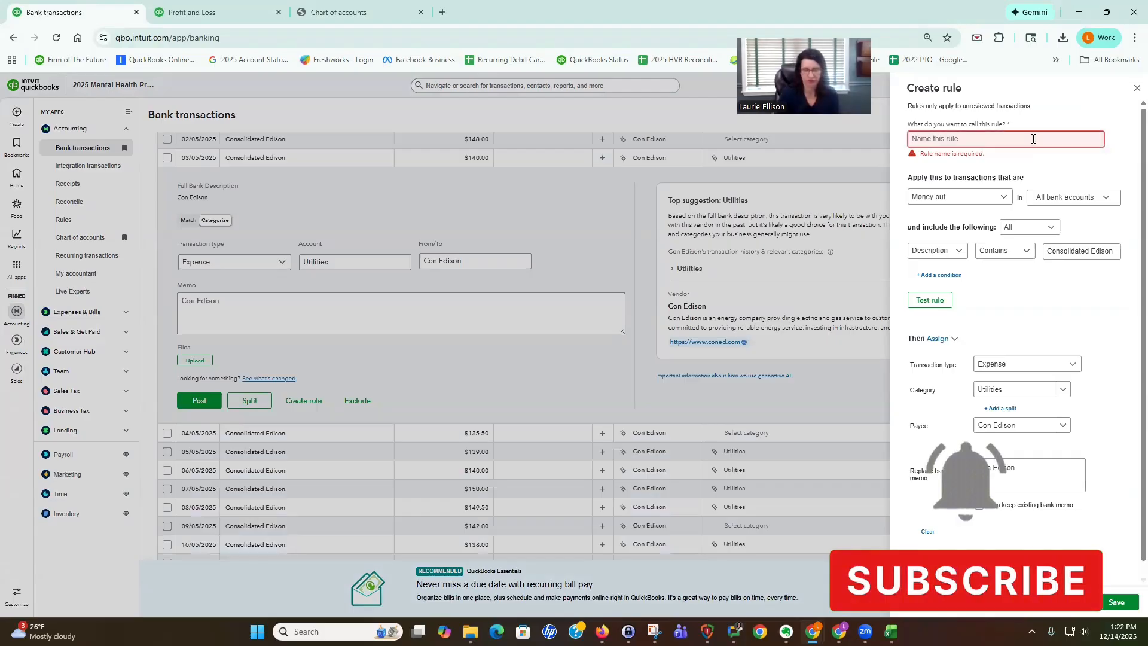
{"action": "type", "text": "Con Edison"}
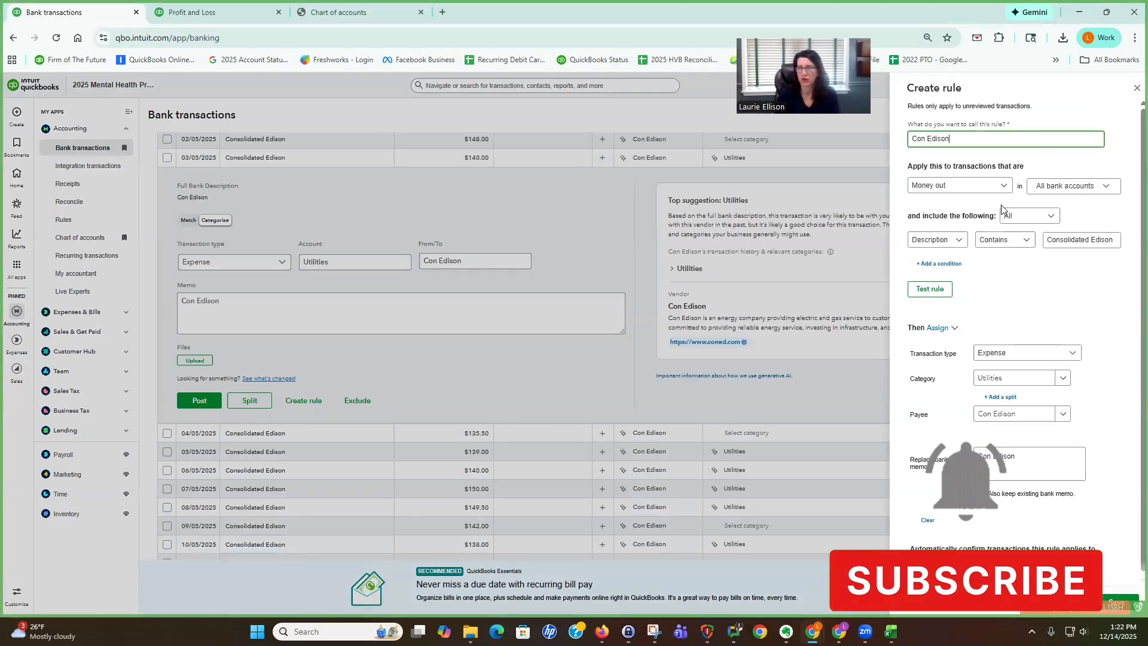
{"action": "left_click", "coordinate": [936, 239]}
{"action": "left_click", "coordinate": [933, 261]}
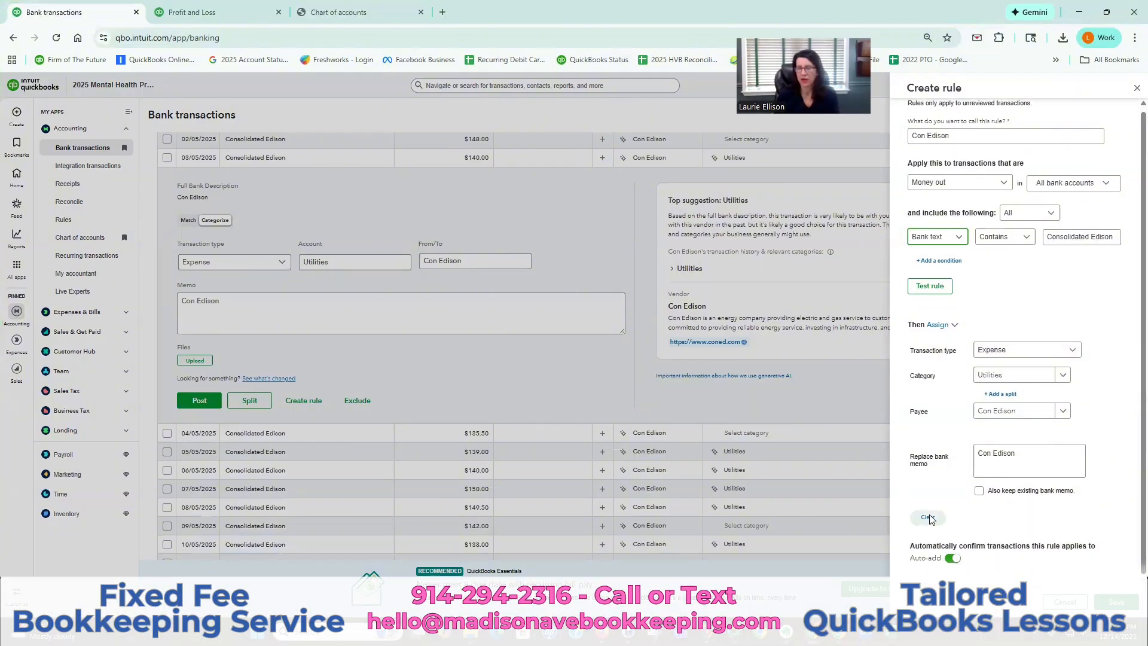
Step: Save the Con Edison bank rule
{"action": "left_click", "coordinate": [1113, 605]}
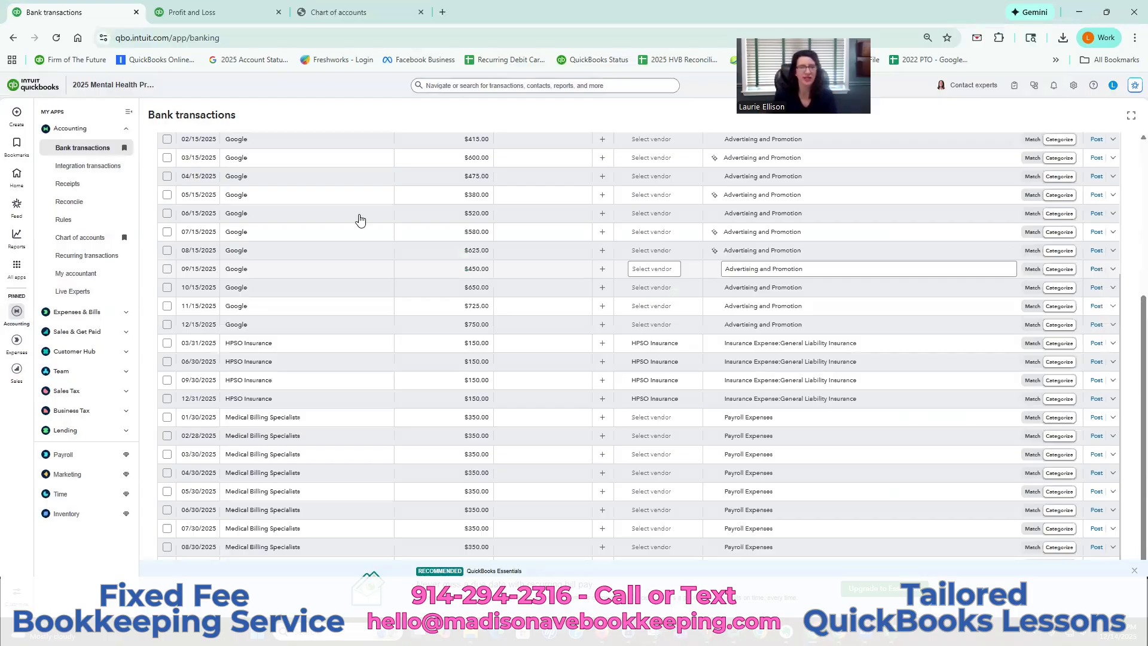
Step: Open the 06/15/2025 Google expense and add Google Ads as its new vendor
{"action": "left_click", "coordinate": [309, 217]}
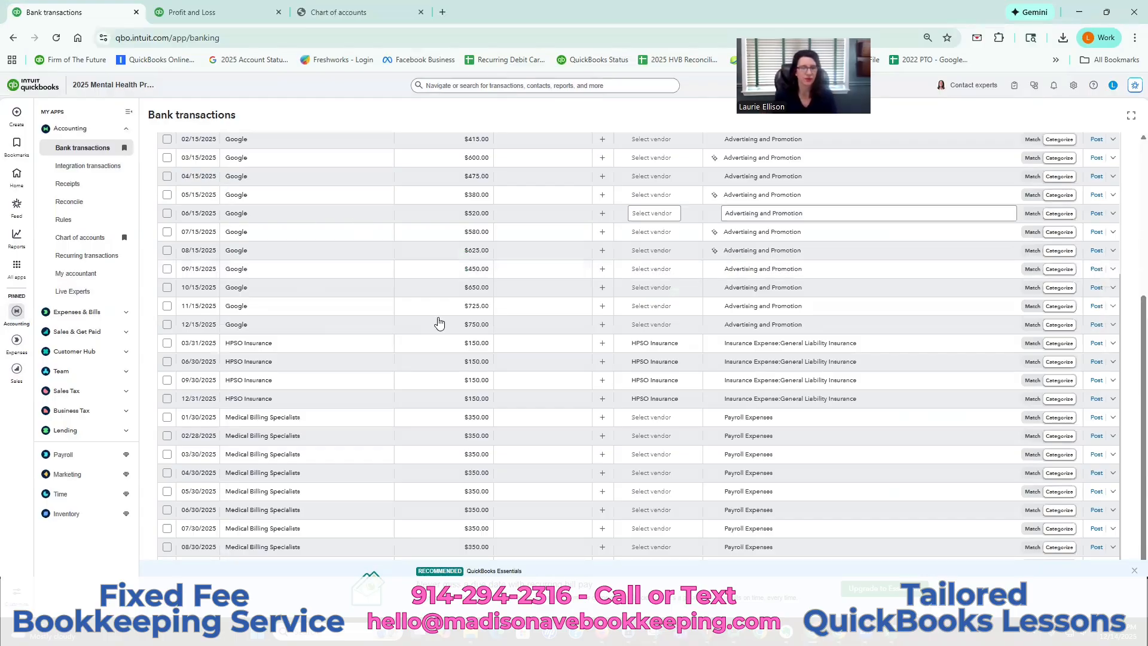
{"action": "left_click", "coordinate": [522, 316]}
{"action": "scroll", "coordinate": [527, 387], "scroll_direction": "down", "scroll_amount": 1}
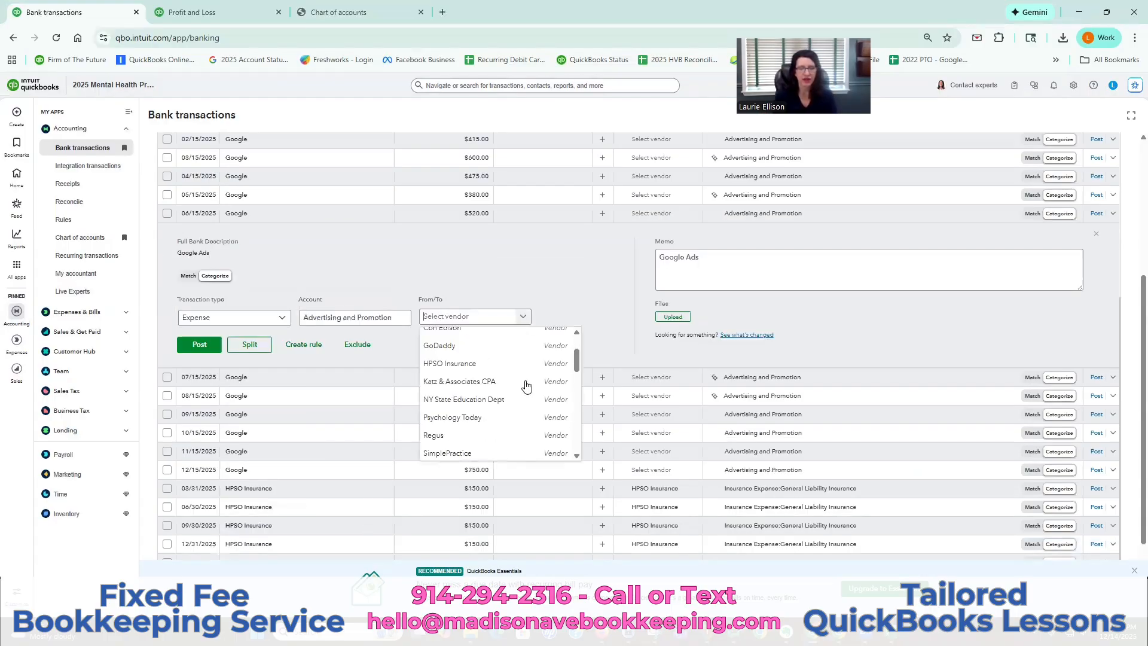
{"action": "scroll", "coordinate": [526, 387], "scroll_direction": "up", "scroll_amount": 1}
{"action": "scroll", "coordinate": [527, 388], "scroll_direction": "up", "scroll_amount": 1}
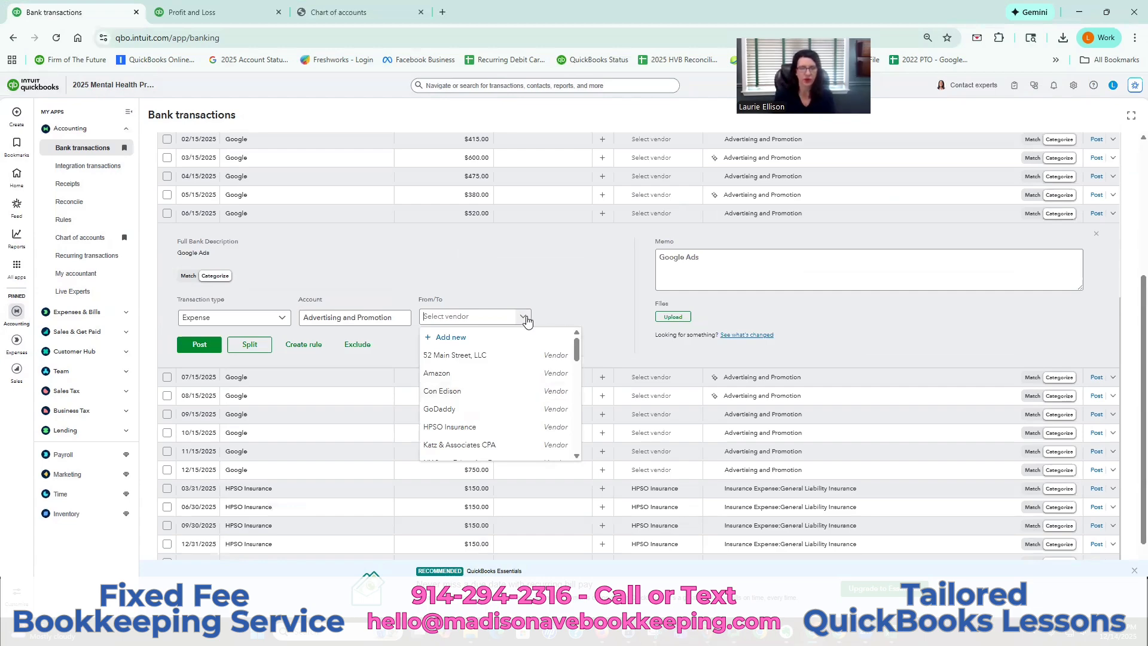
{"action": "left_click", "coordinate": [451, 337]}
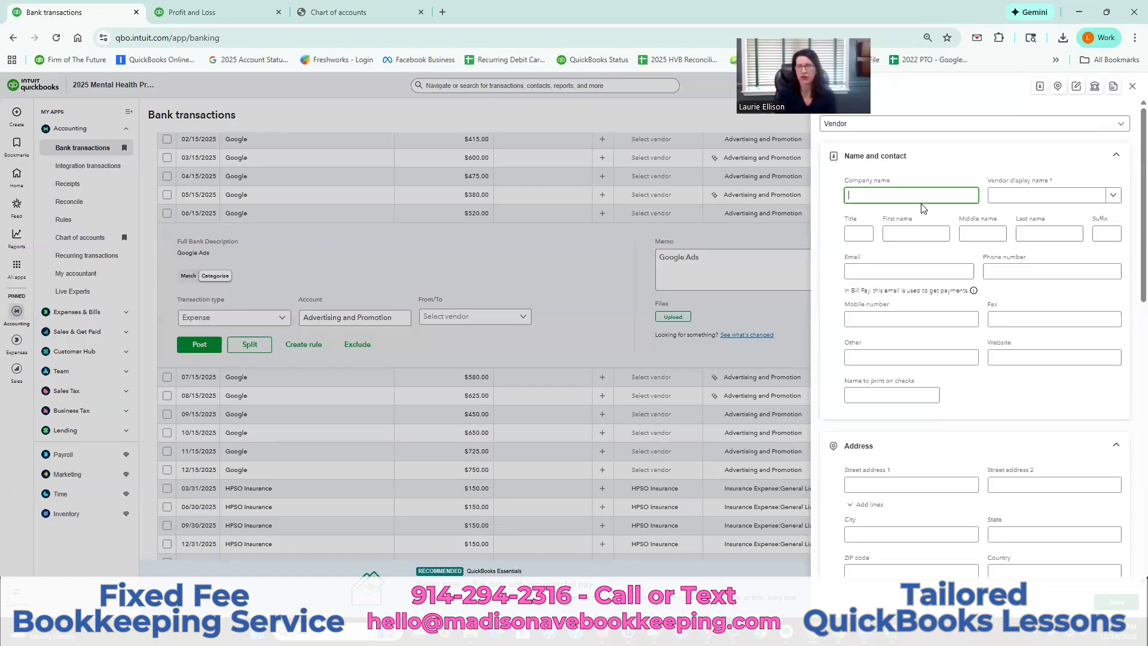
{"action": "type", "text": "Google Ads"}
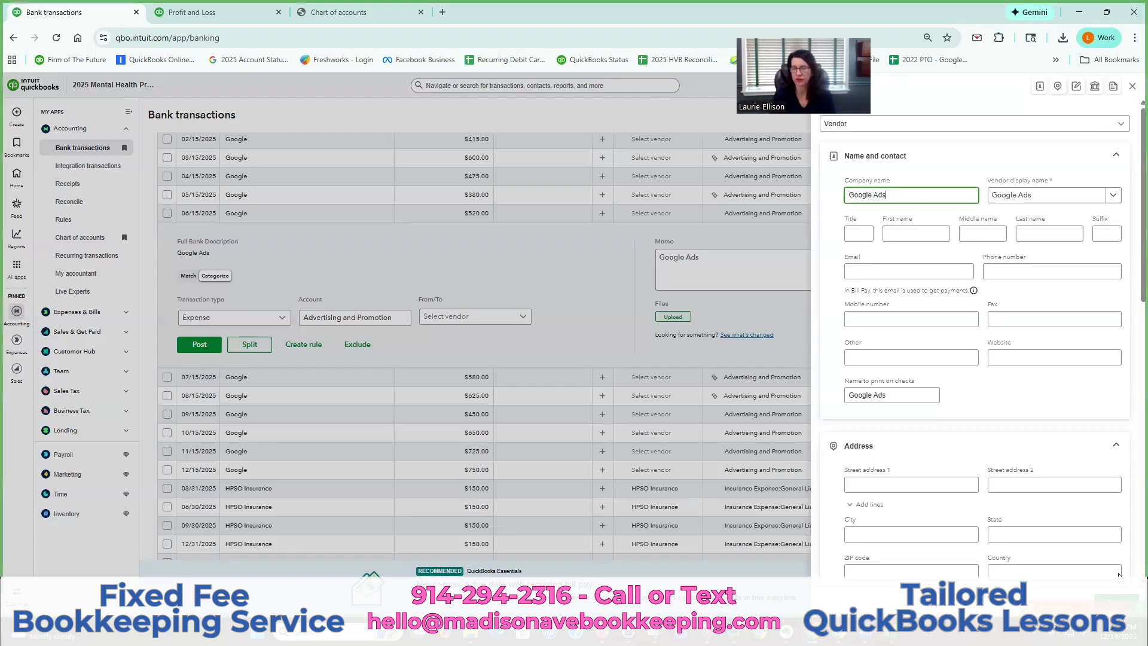
{"action": "left_click", "coordinate": [1118, 607]}
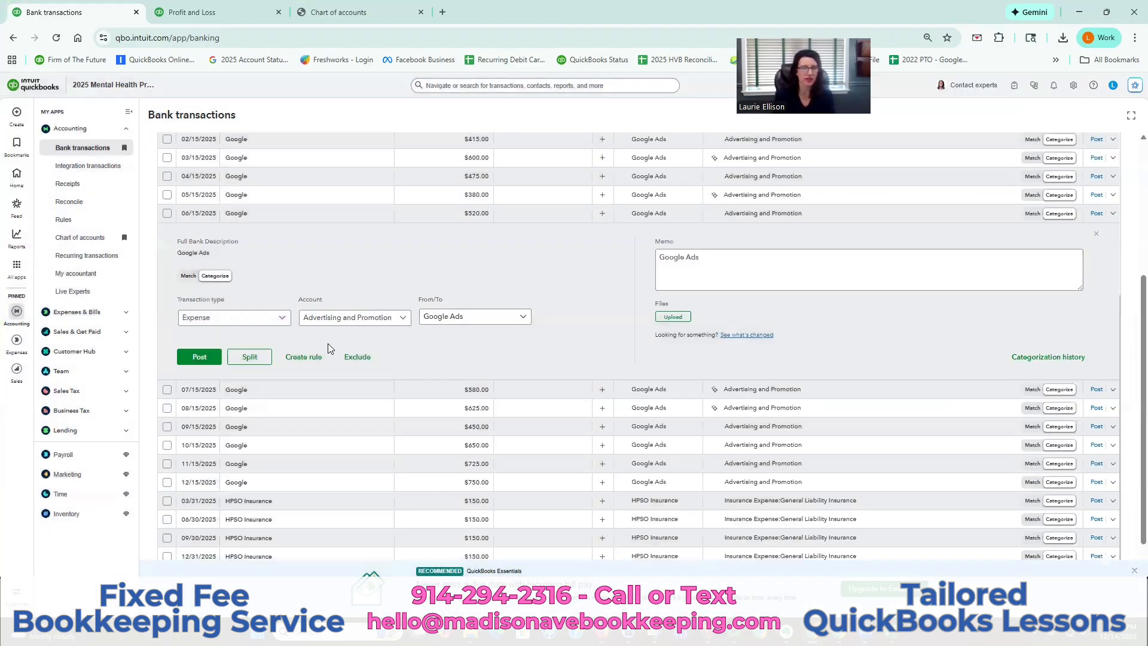
Step: Create and save a rule named Google Ads for money out whose bank text contains Google, removing the memo replacement
{"action": "left_click", "coordinate": [304, 357]}
{"action": "left_click", "coordinate": [971, 139]}
{"action": "type", "text": "Google Ads"}
{"action": "left_click", "coordinate": [936, 240]}
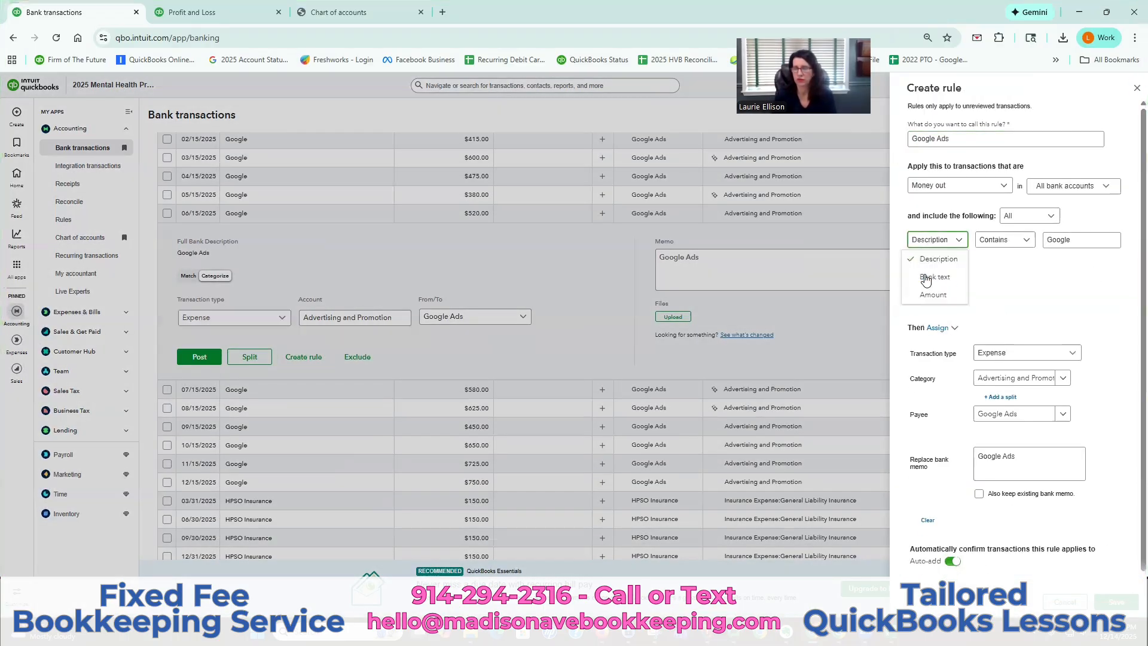
{"action": "left_click", "coordinate": [930, 274]}
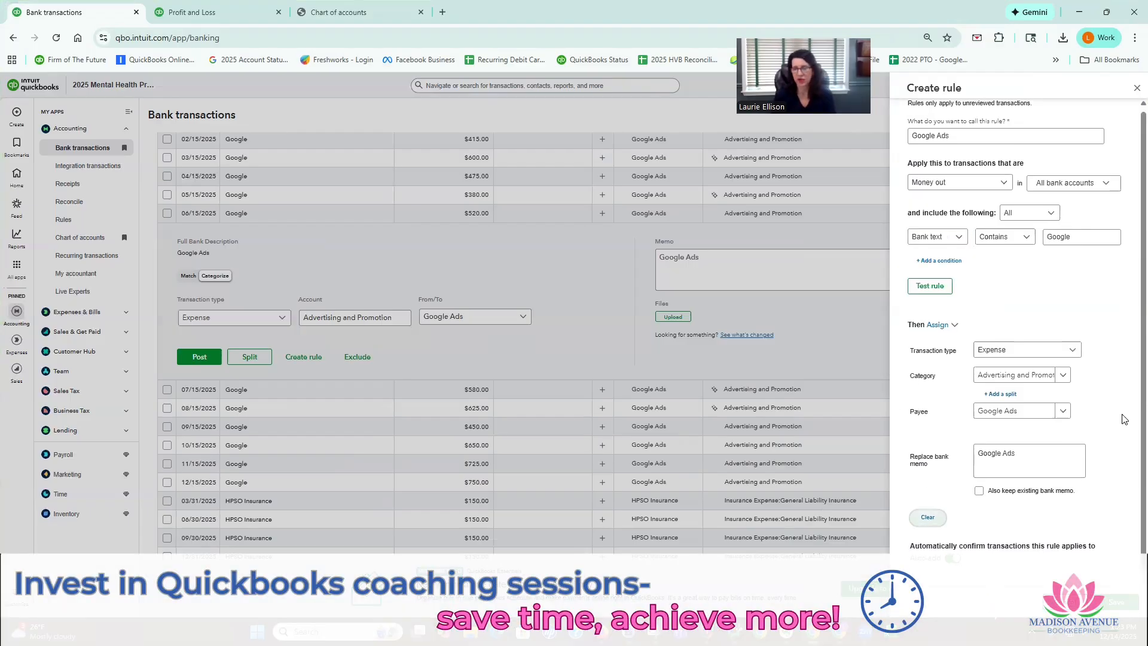
{"action": "left_click", "coordinate": [927, 518]}
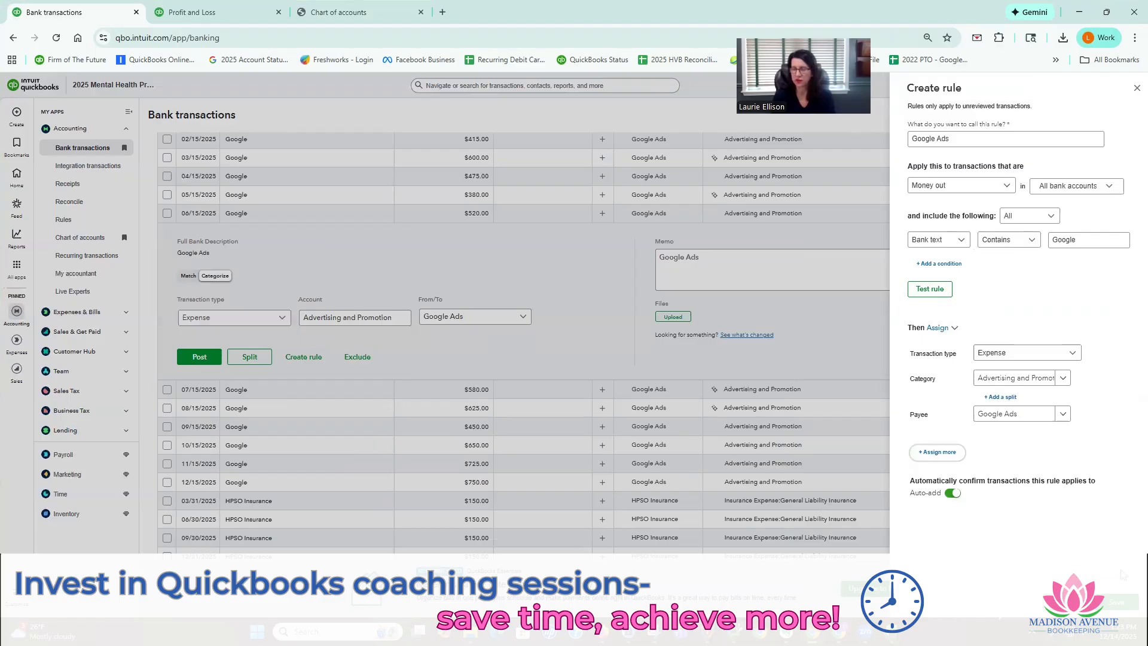
{"action": "left_click", "coordinate": [1118, 602]}
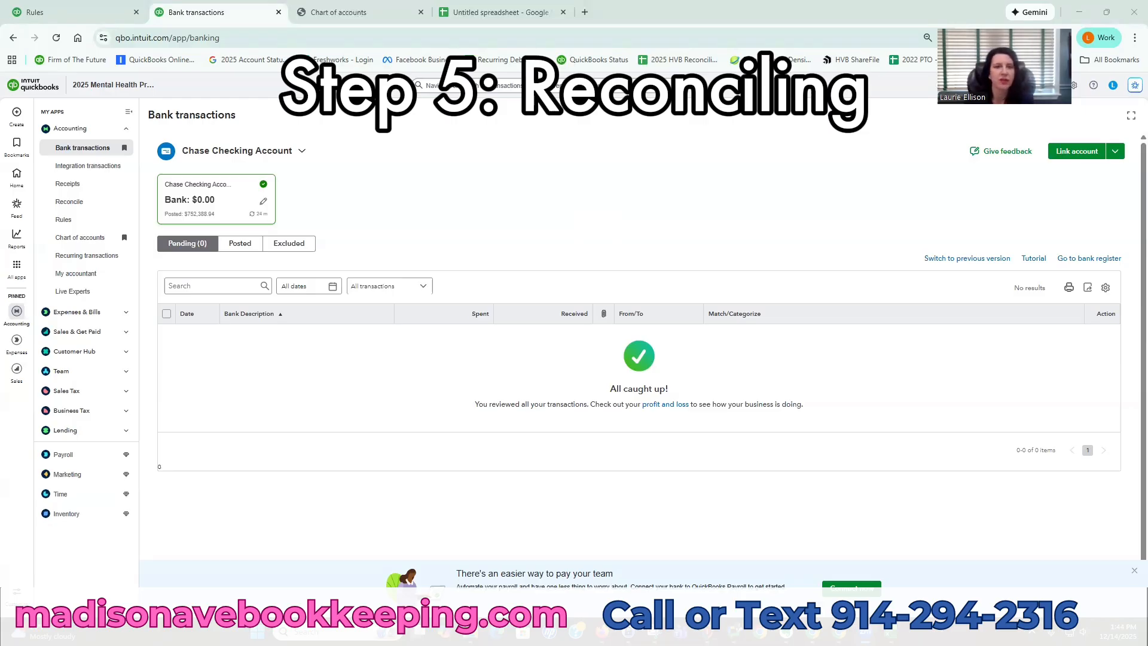
Step: Switch to the Google Sheets statement summary and examine the 12/31/2024 beginning balance
{"action": "left_click", "coordinate": [501, 12]}
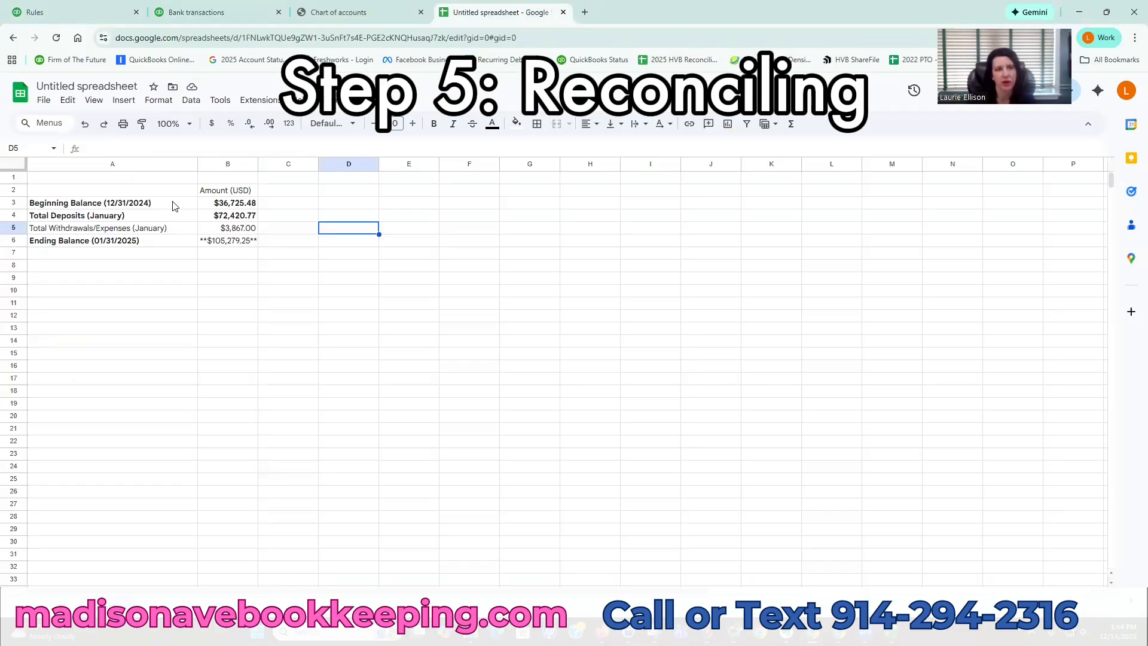
{"action": "left_click", "coordinate": [226, 205]}
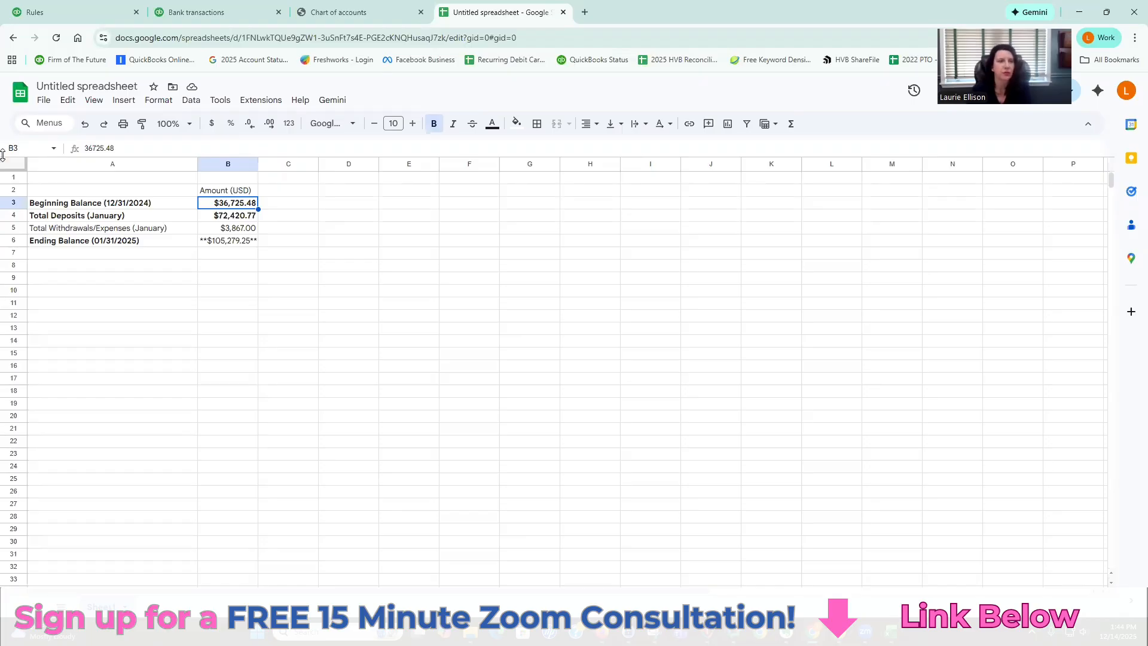
Step: Return to QuickBooks, open the Chase Checking Account register and start its reconciliation setup, dismissing the introductory pop-ups
{"action": "left_click", "coordinate": [214, 12]}
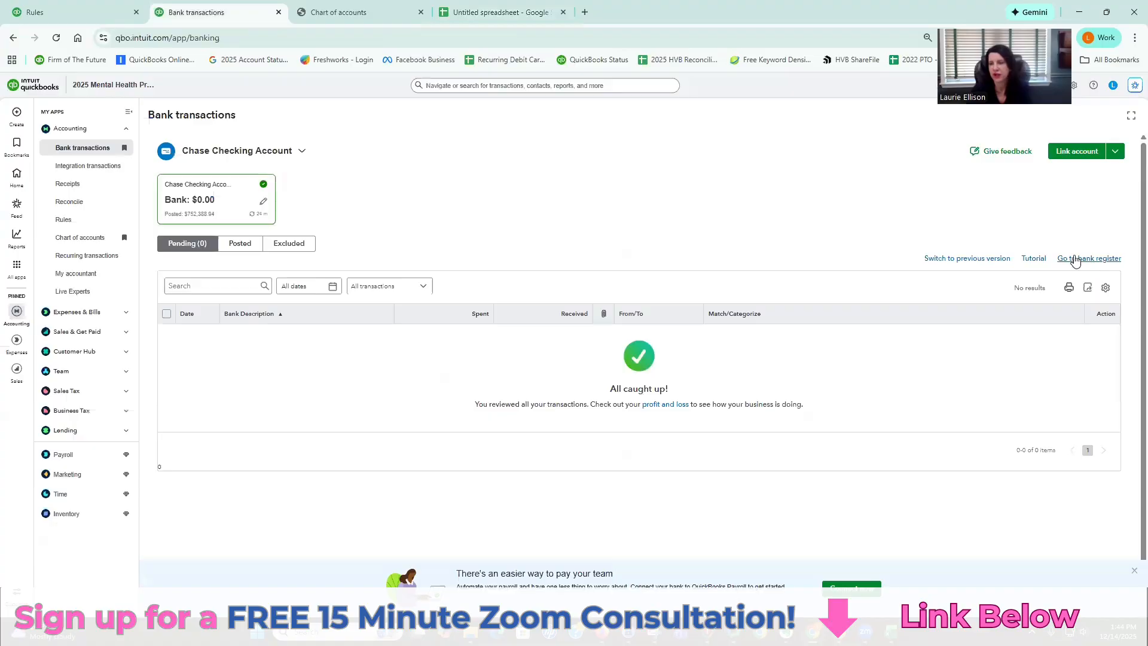
{"action": "left_click", "coordinate": [1086, 258]}
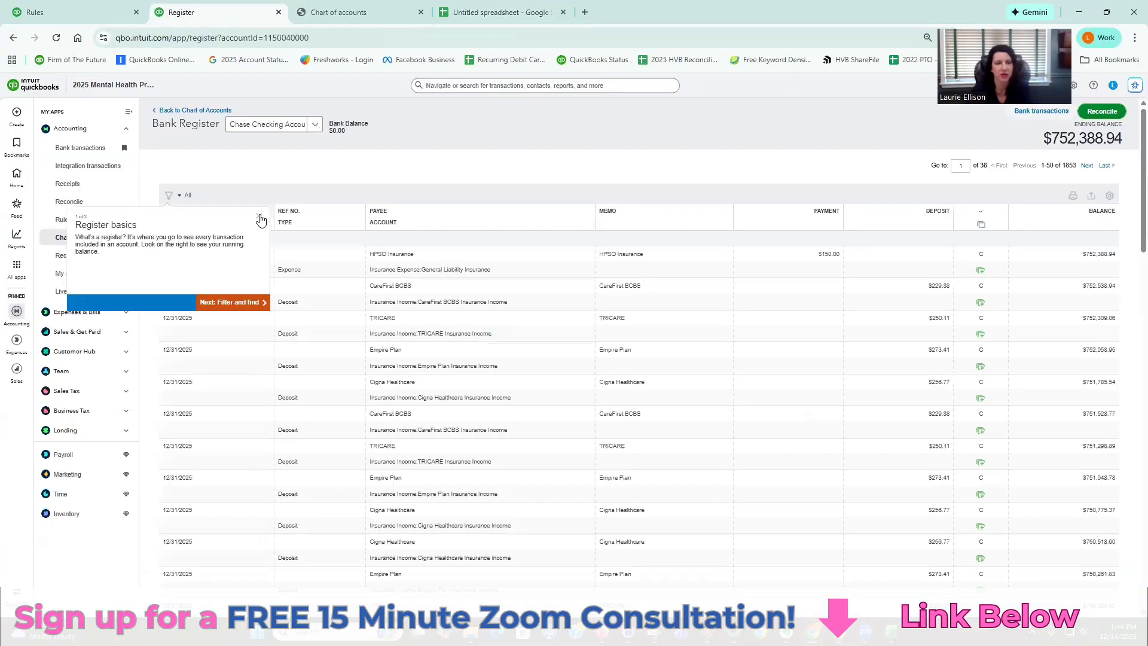
{"action": "left_click", "coordinate": [258, 217]}
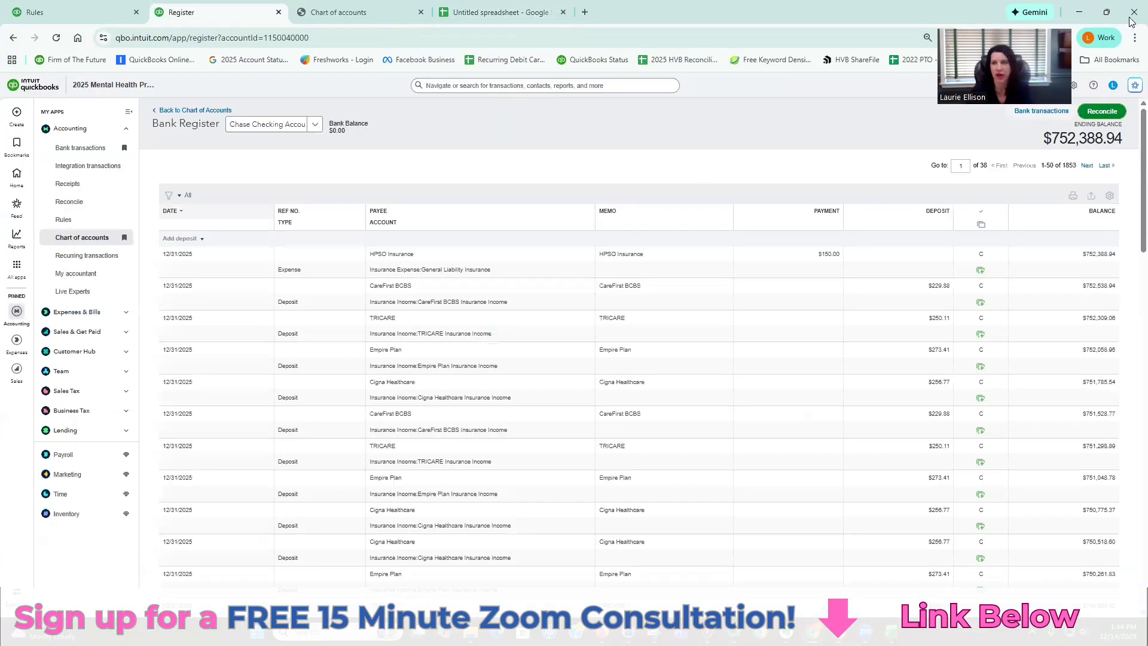
{"action": "left_click", "coordinate": [1105, 114]}
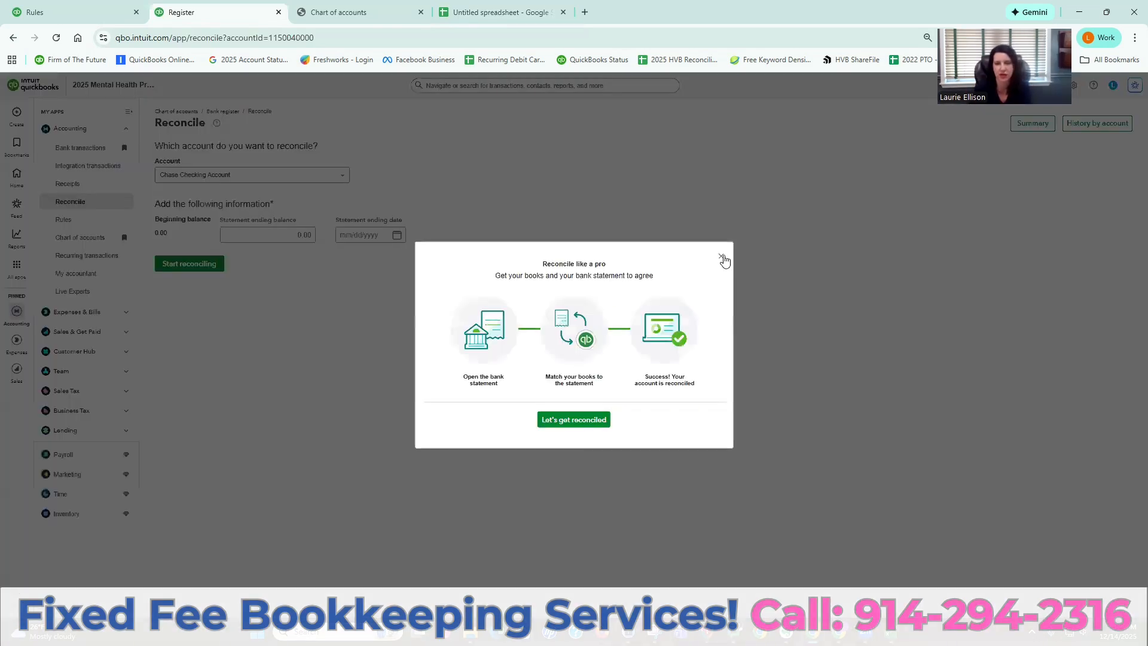
{"action": "left_click", "coordinate": [721, 257]}
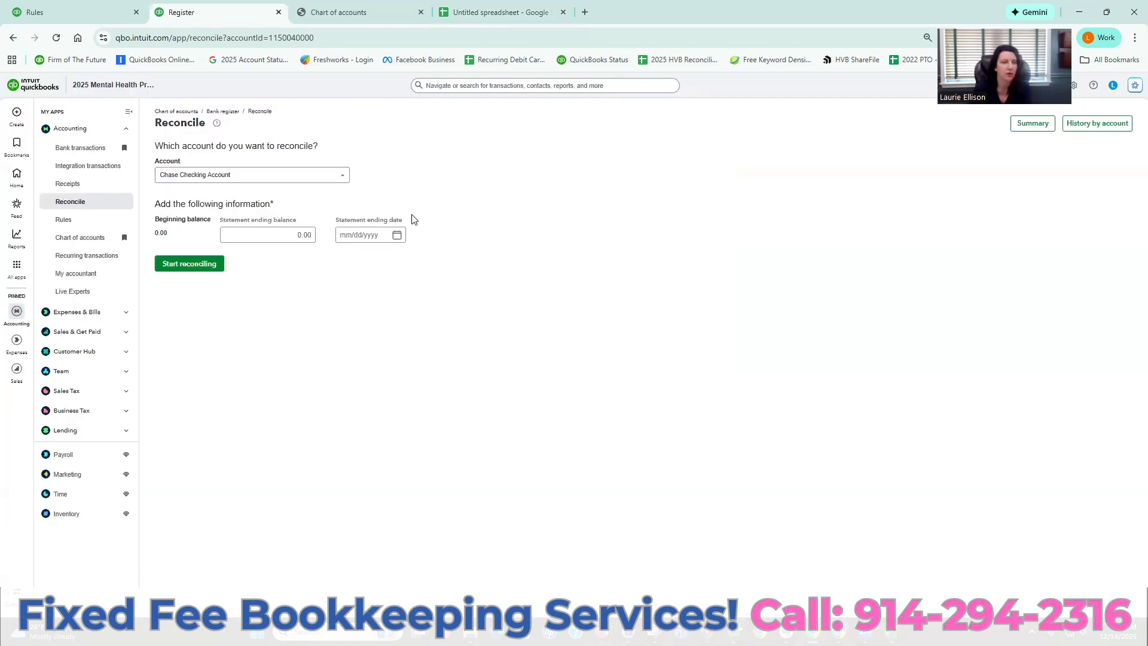
Step: Copy the 12/31/2024 beginning balance from the spreadsheet into the reconciliation's statement ending balance, $36,725.48
{"action": "left_click", "coordinate": [300, 233]}
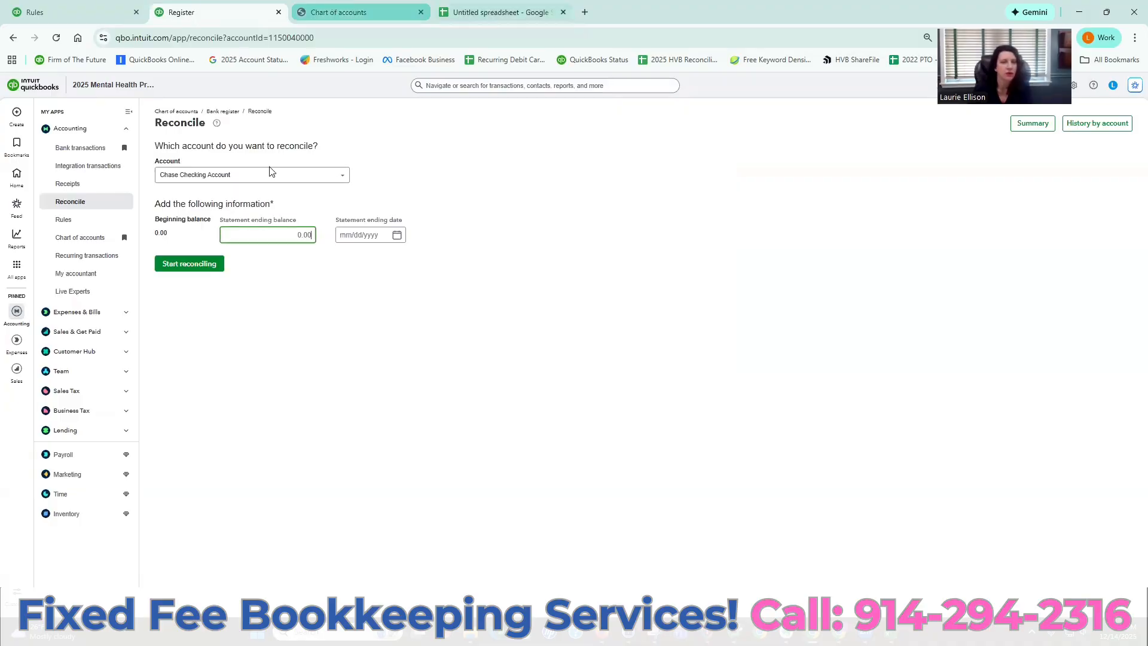
{"action": "key", "text": "ctrl+4"}
{"action": "right_click", "coordinate": [242, 209]}
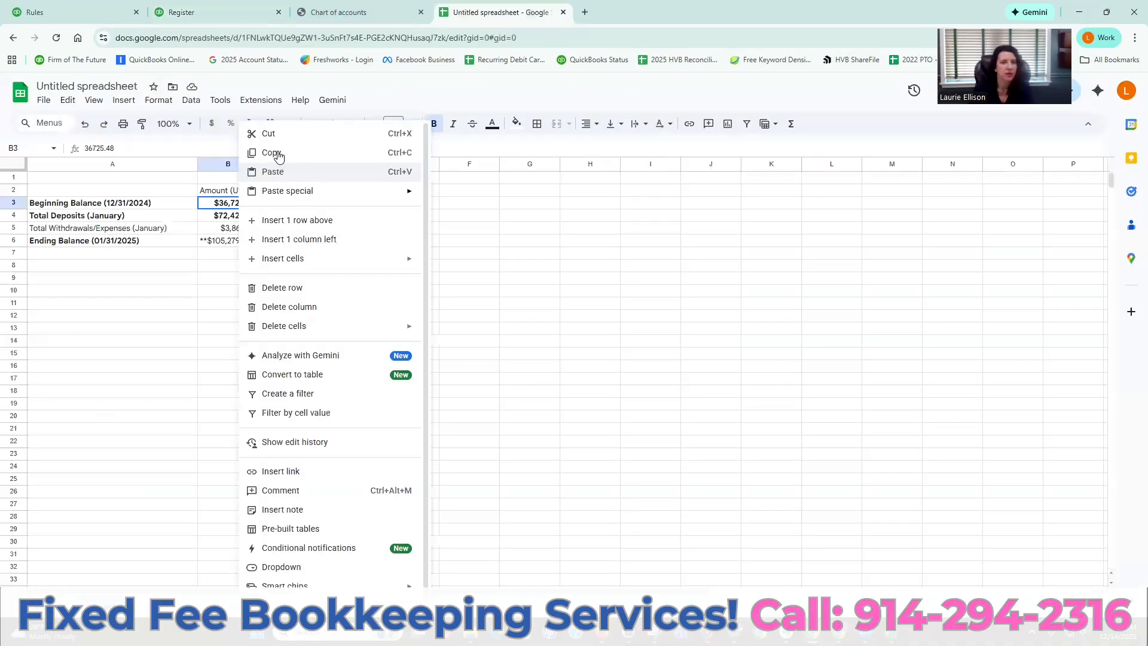
{"action": "left_click", "coordinate": [278, 155]}
{"action": "key", "text": "ctrl+2"}
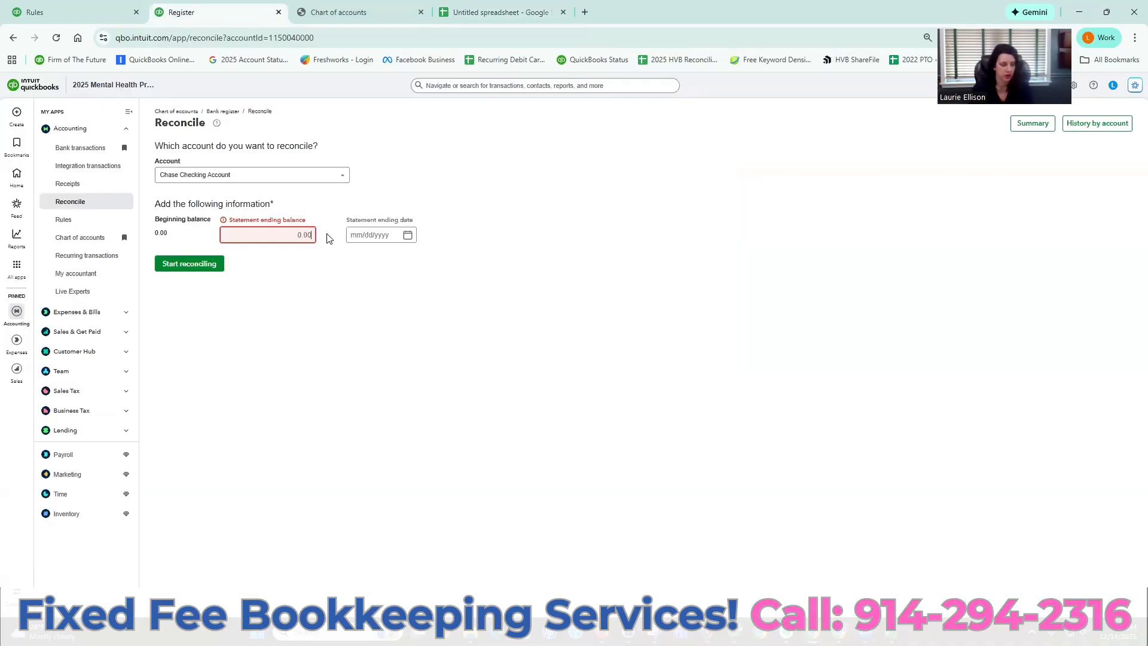
{"action": "key", "text": "ctrl+v"}
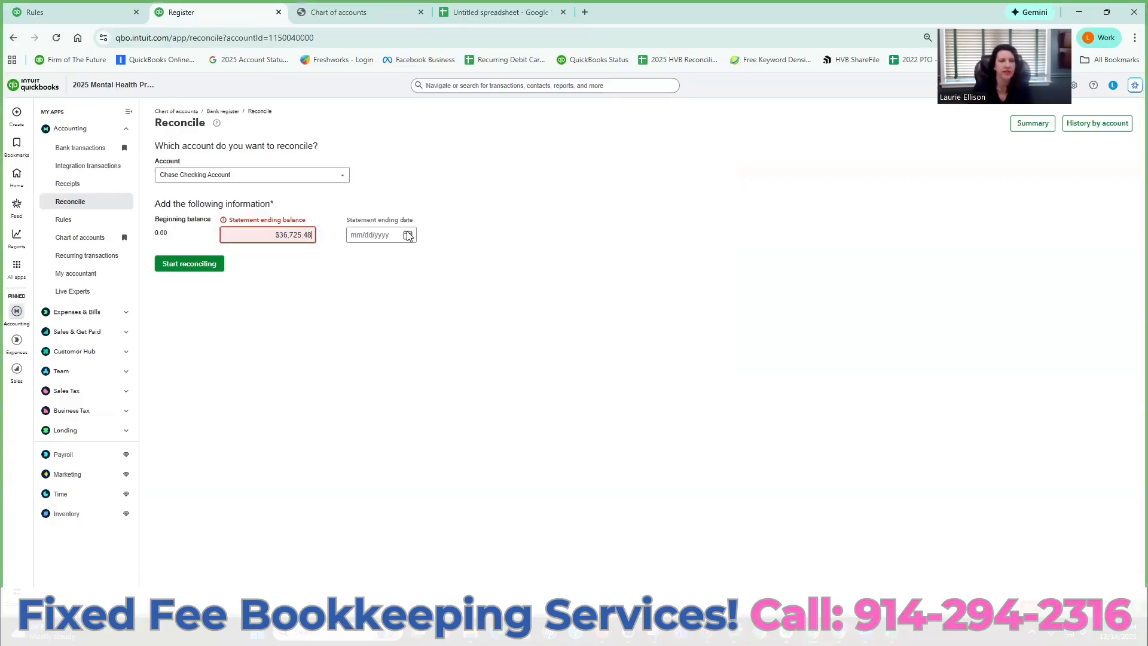
Step: Set the statement ending date to December 31, 2024 and start reconciling the Chase Checking Account
{"action": "left_click", "coordinate": [398, 237]}
{"action": "left_click", "coordinate": [393, 235]}
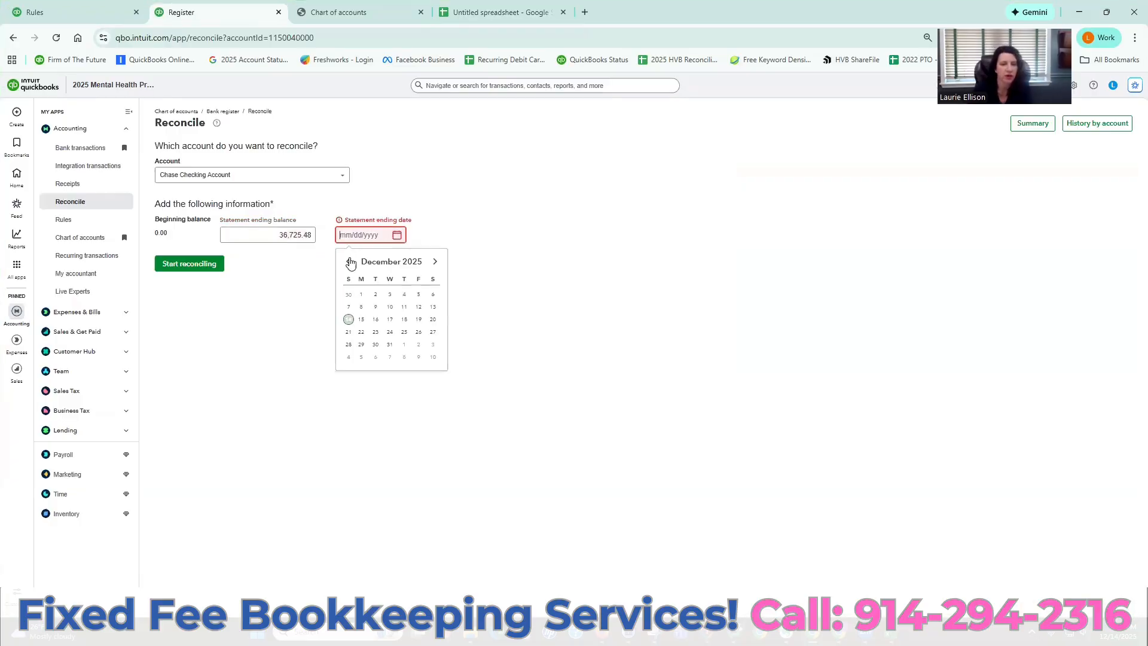
{"action": "triple_click", "coordinate": [350, 261]}
{"action": "triple_click", "coordinate": [350, 261]}
{"action": "triple_click", "coordinate": [350, 261]}
{"action": "triple_click", "coordinate": [349, 262]}
{"action": "left_click", "coordinate": [375, 357]}
{"action": "left_click", "coordinate": [189, 264]}
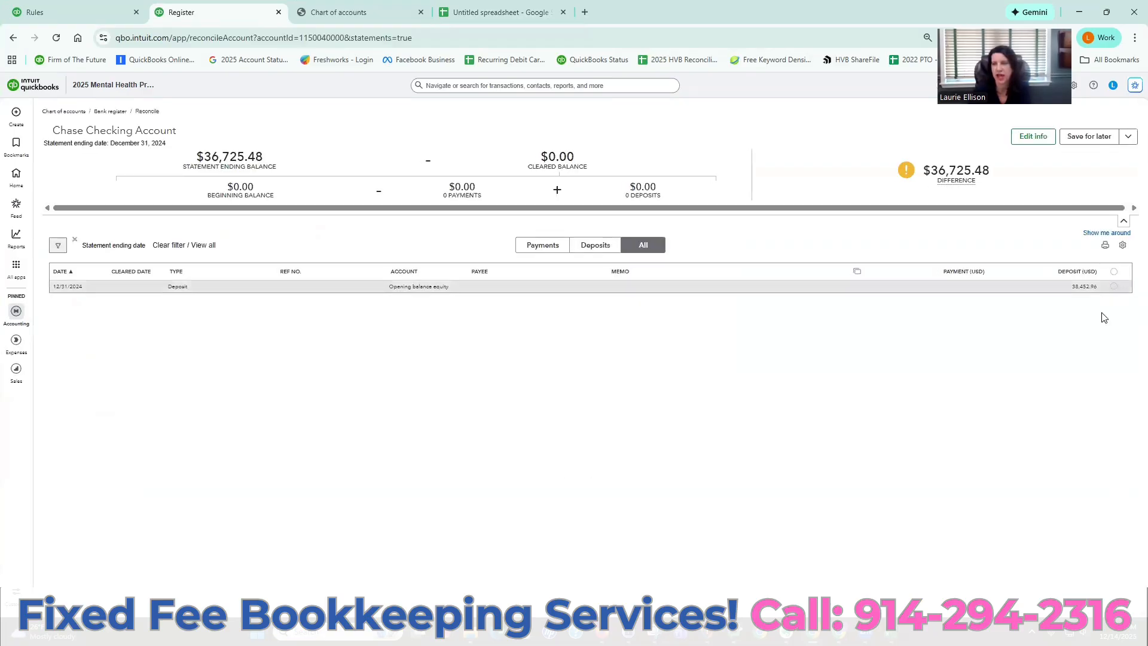
Step: Clear the 12/31/2024 opening balance deposit with its amount corrected to 36,725.48, and finish the reconciliation
{"action": "left_click", "coordinate": [1112, 287]}
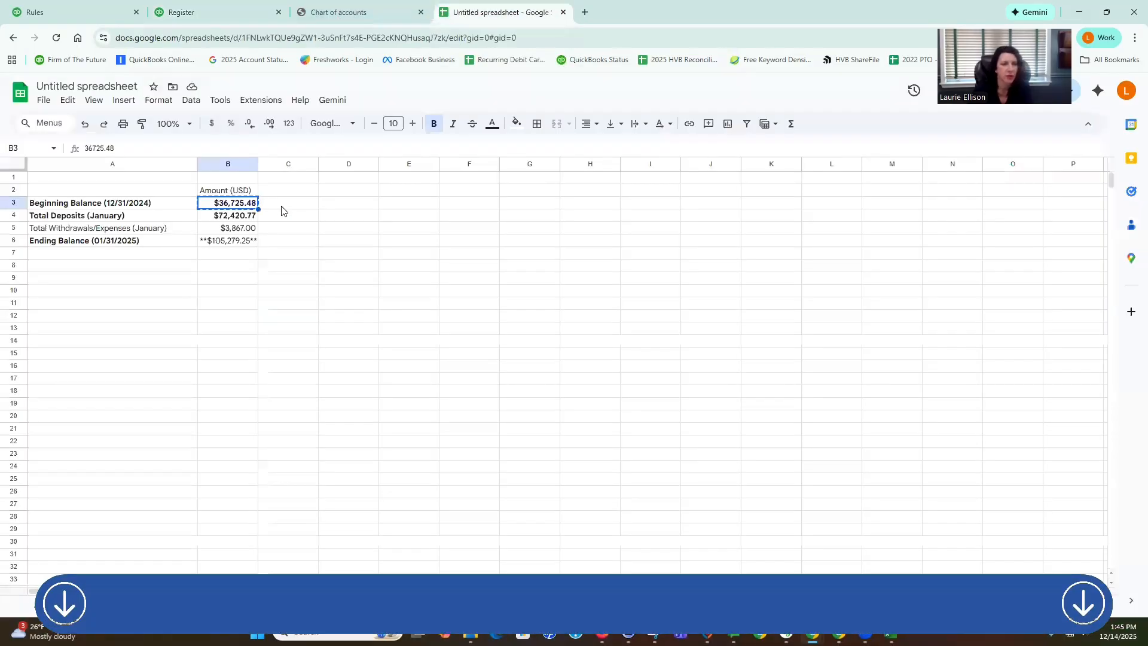
{"action": "left_click", "coordinate": [202, 12]}
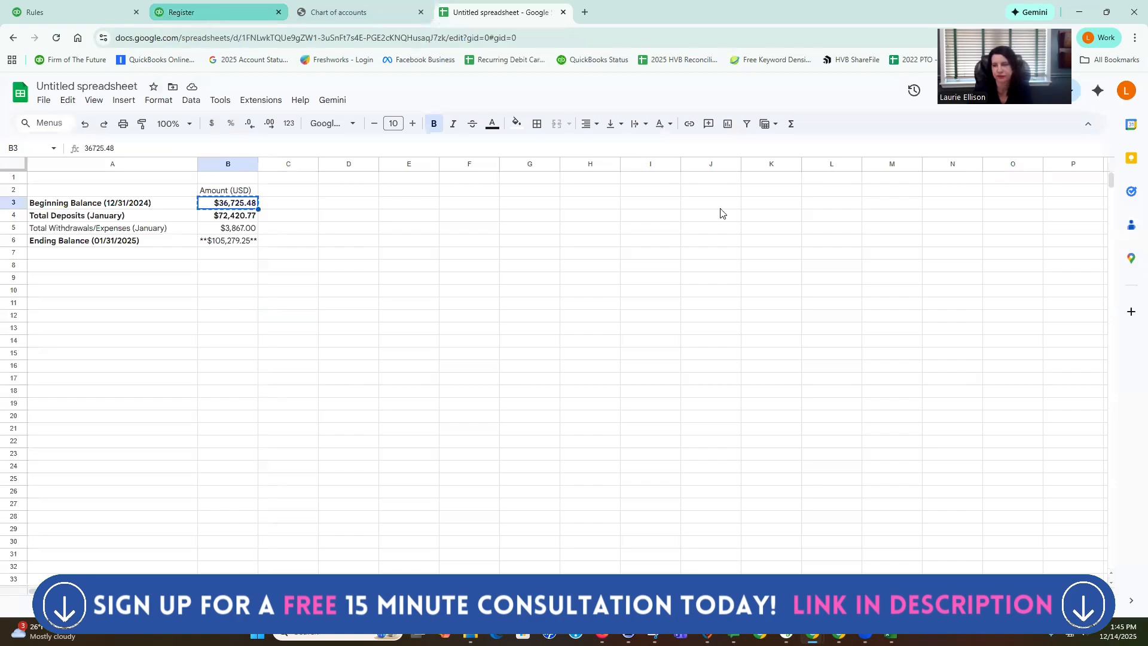
{"action": "left_click", "coordinate": [901, 287]}
{"action": "left_click", "coordinate": [1066, 310]}
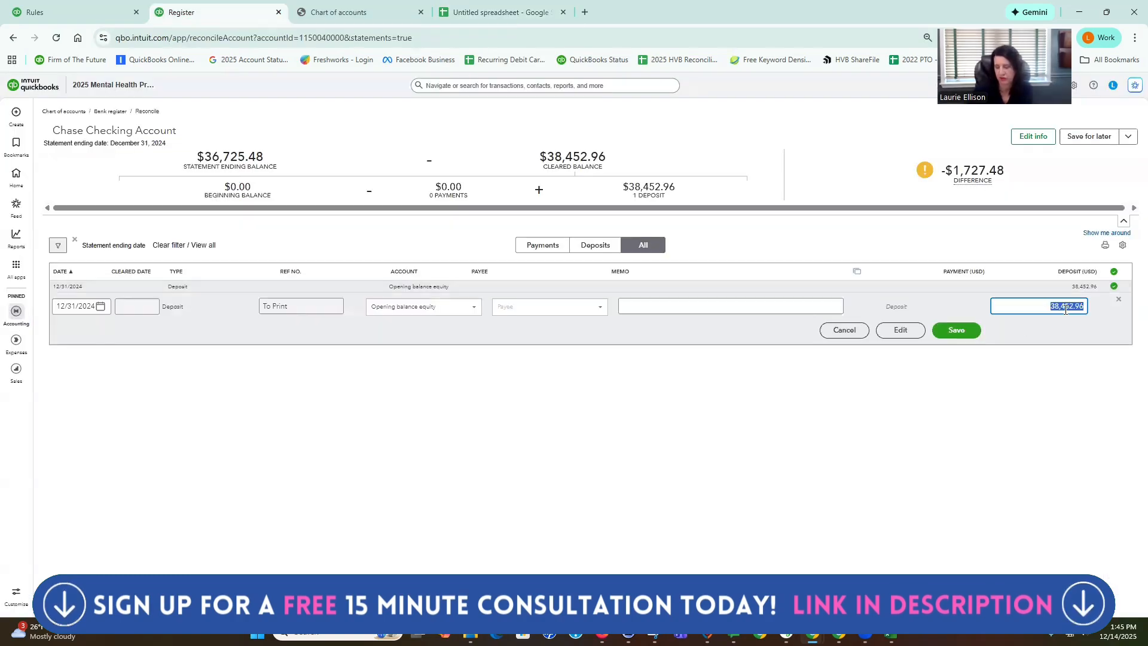
{"action": "type", "text": "3"}
{"action": "type", "text": "6,725.48"}
{"action": "key", "text": "Return"}
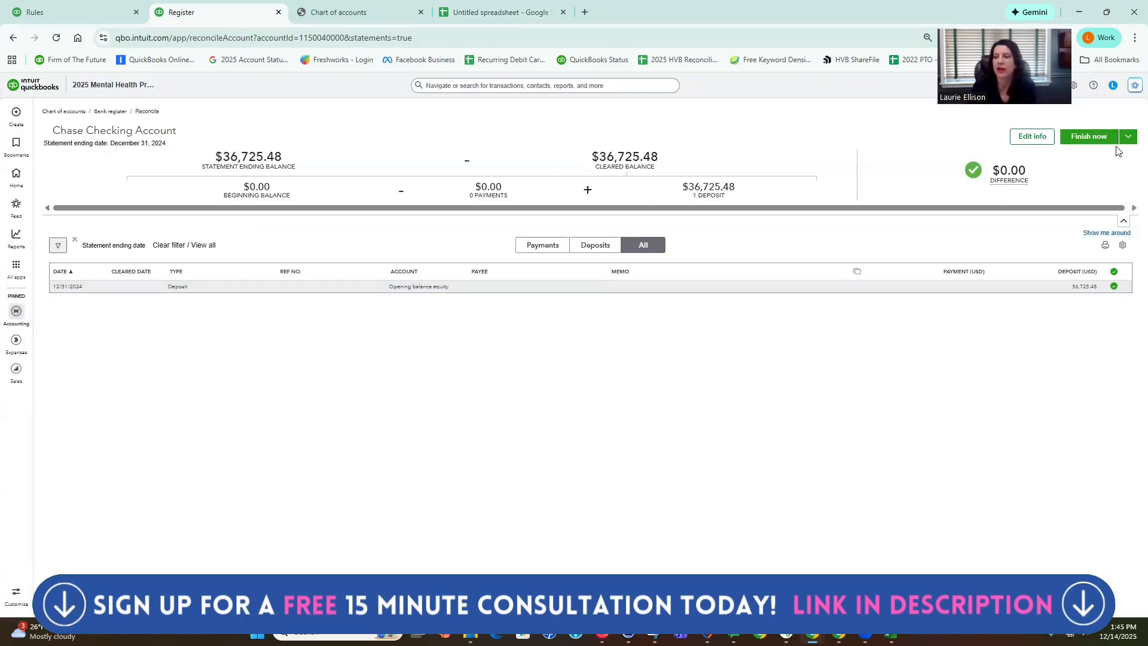
{"action": "left_click", "coordinate": [1087, 135]}
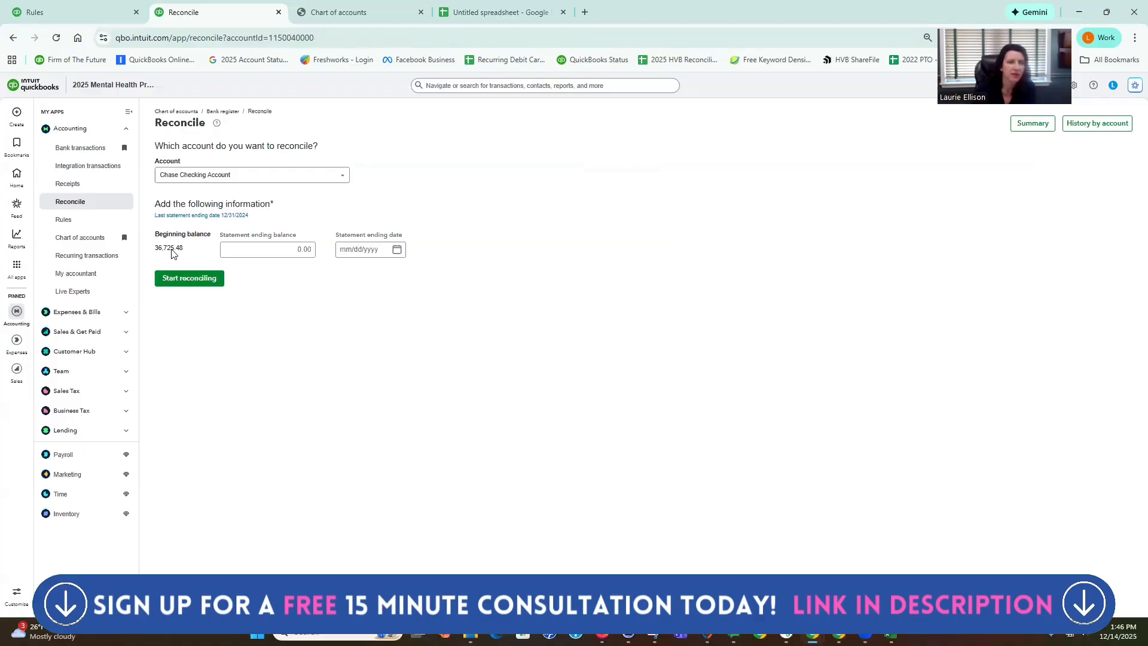
Step: Switch to the spreadsheet and enter the January ending balance as the plain number 105279.25 in cell D6
{"action": "left_click", "coordinate": [500, 12]}
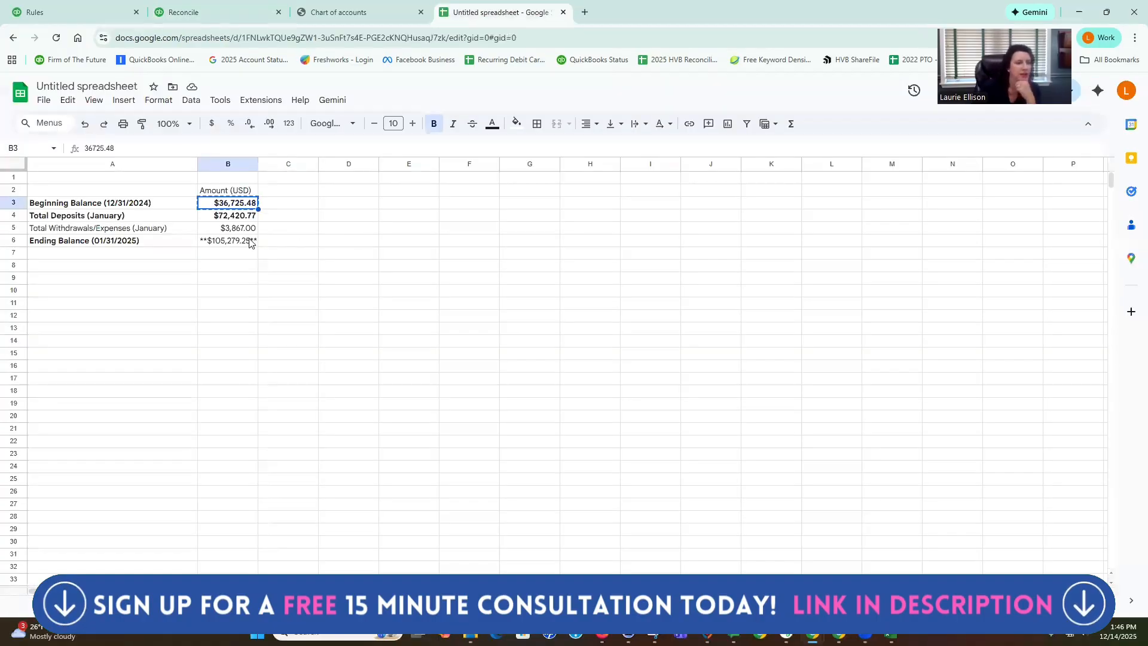
{"action": "key", "text": "Down"}
{"action": "key", "text": "Down"}
{"action": "key", "text": "Down"}
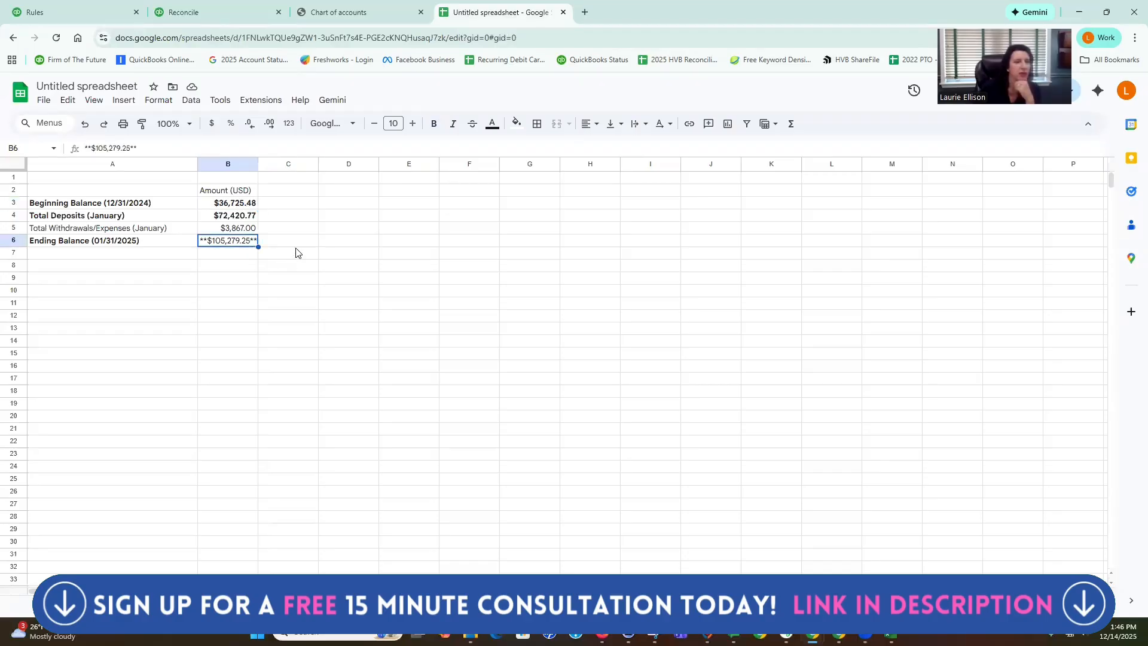
{"action": "left_click", "coordinate": [330, 240]}
{"action": "type", "text": "105279.25"}
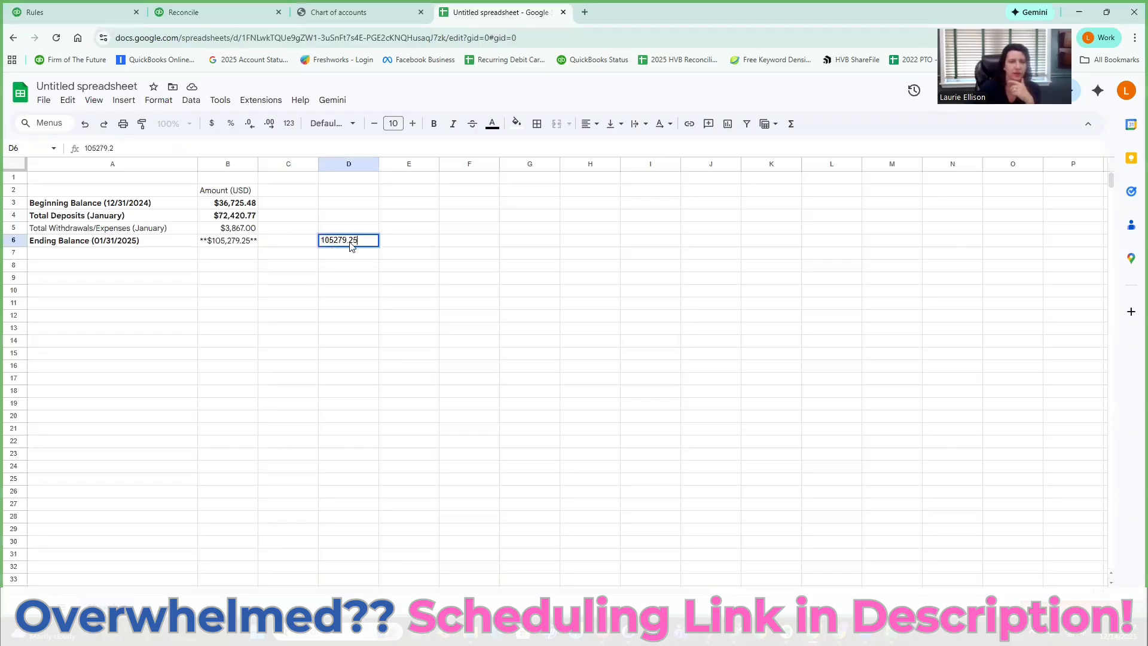
{"action": "key", "text": "Return"}
Step: Transfer the ending balance from D6 to the QuickBooks reconciliation, setting the statement ending balance to 105279.25
{"action": "left_click", "coordinate": [359, 242]}
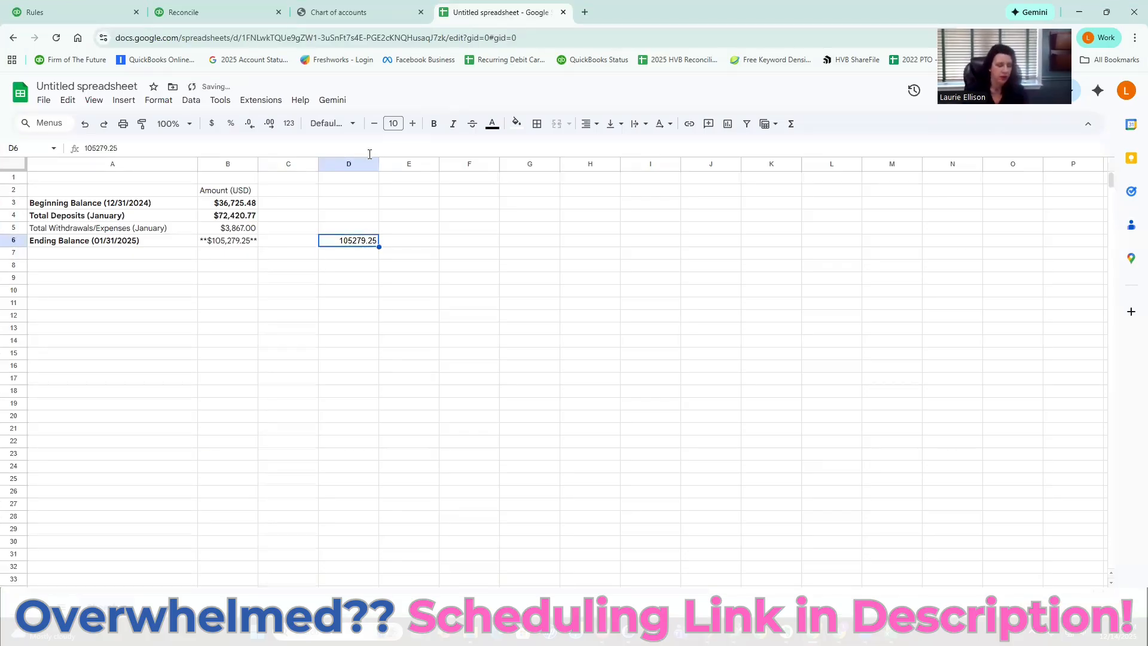
{"action": "left_click", "coordinate": [216, 15]}
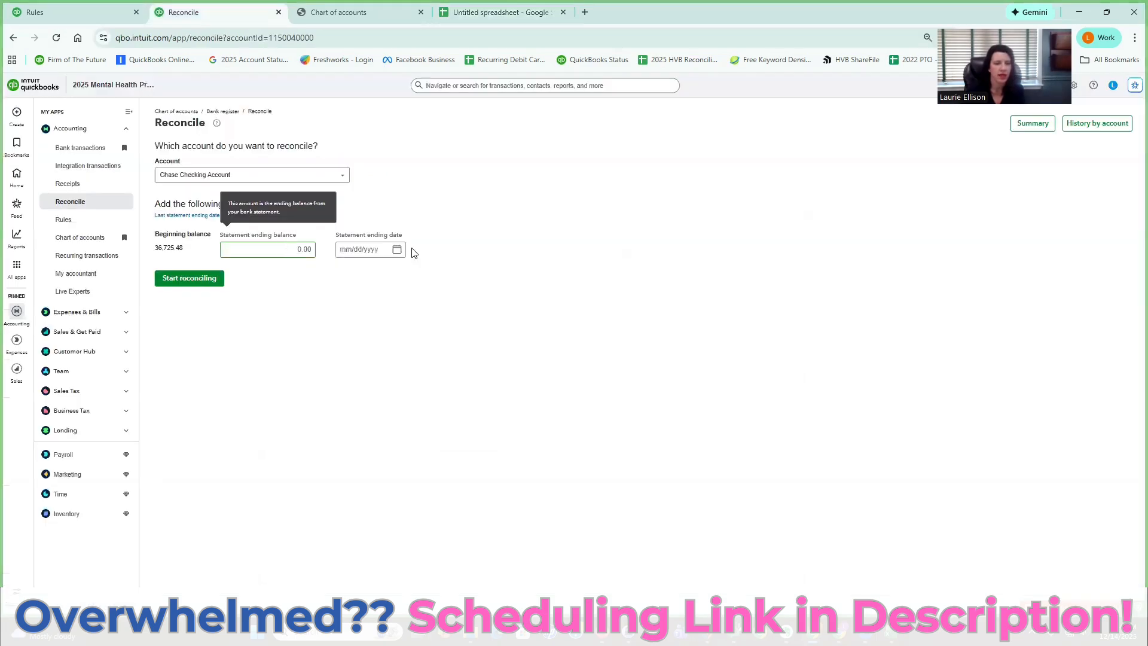
{"action": "type", "text": "105279.25"}
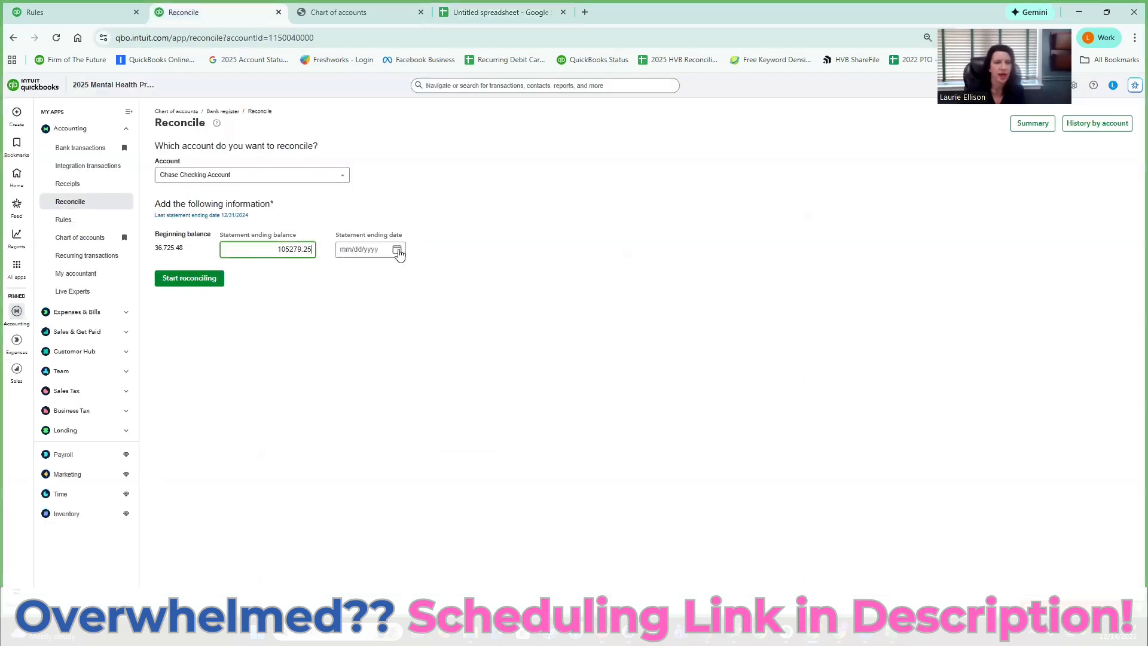
{"action": "left_click", "coordinate": [367, 250]}
{"action": "type", "text": "01/3"}
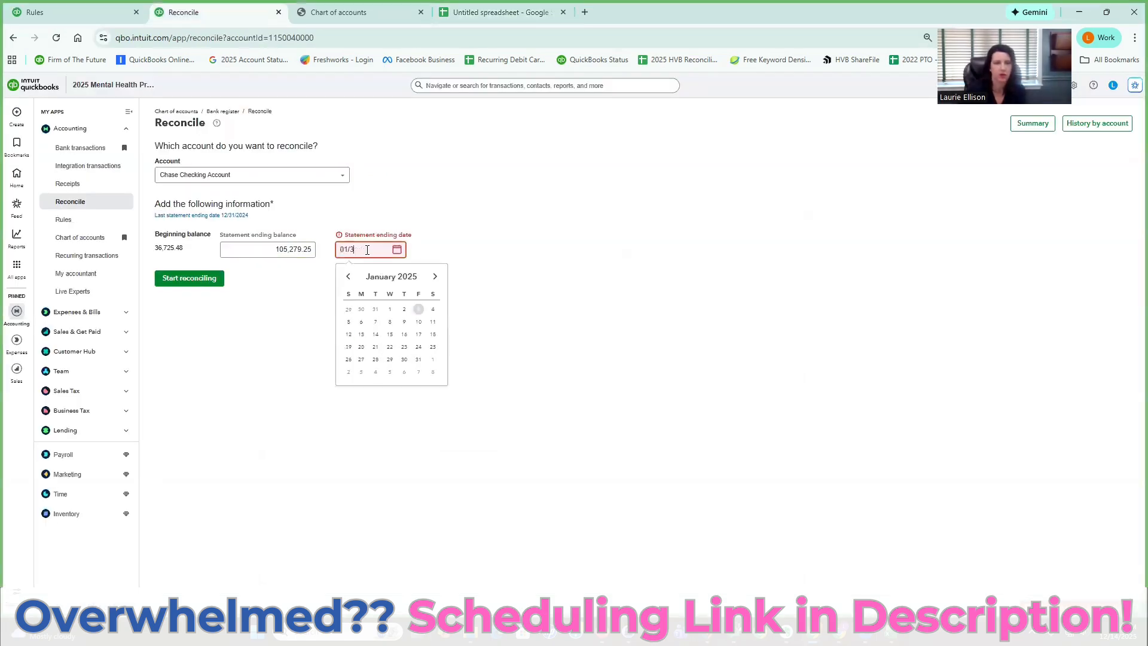
{"action": "type", "text": "1/2025"}
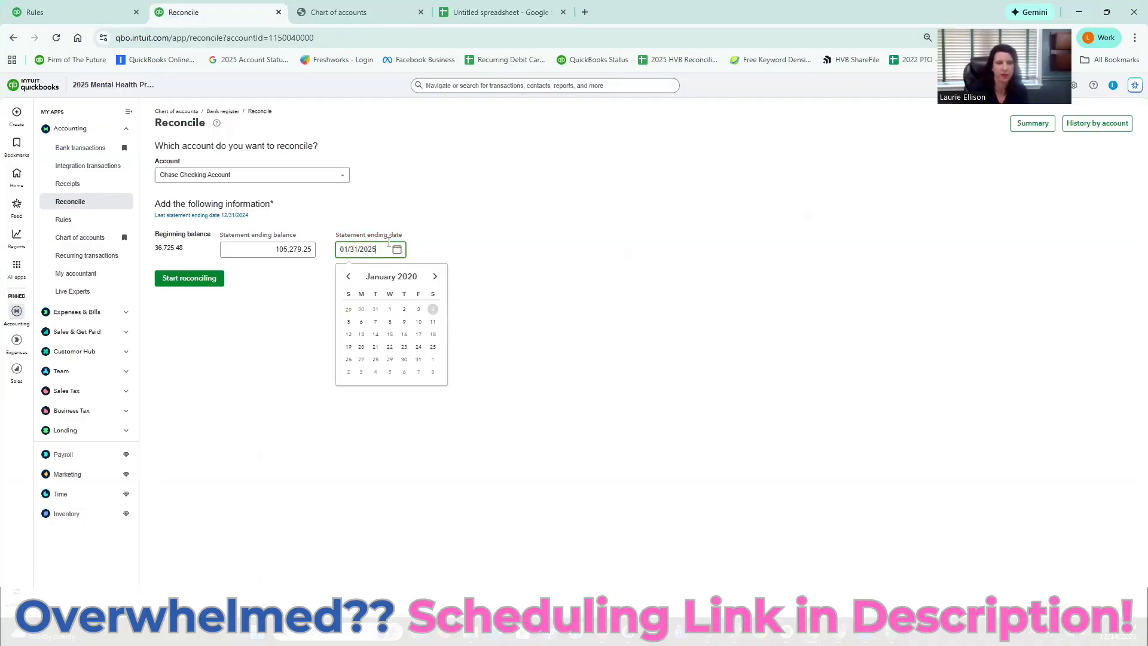
{"action": "triple_click", "coordinate": [351, 247]}
{"action": "key", "text": "BackSpace"}
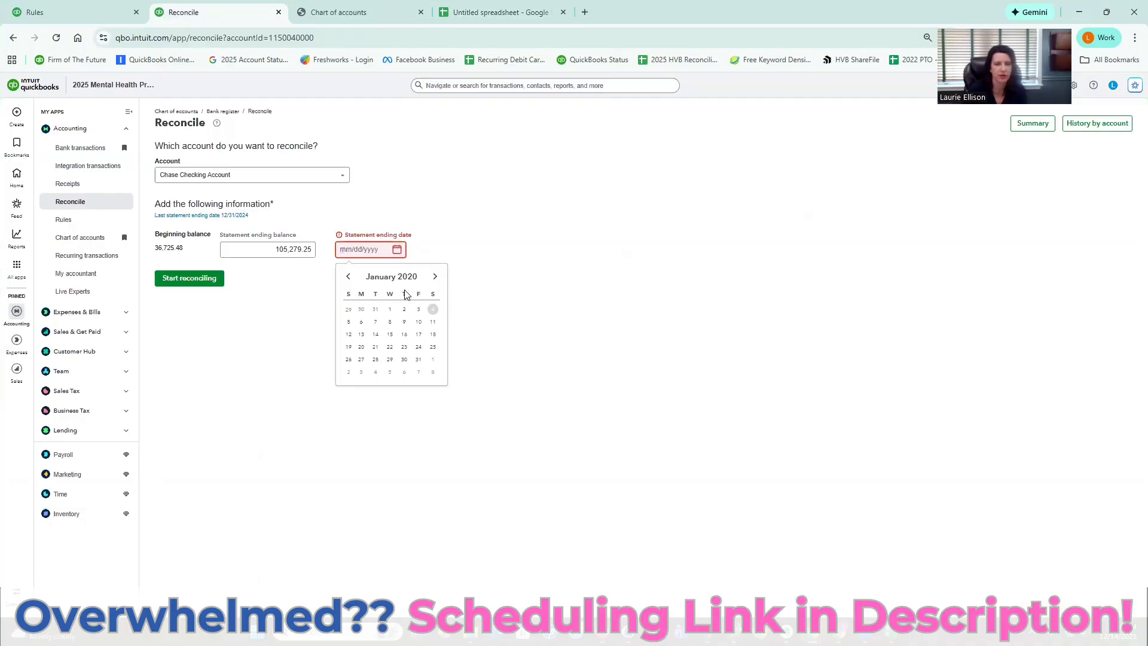
Step: Set the statement ending date to January 31, 2025 and start reconciling the Chase Checking Account
{"action": "left_click", "coordinate": [347, 276]}
{"action": "left_click", "coordinate": [347, 277]}
{"action": "left_click", "coordinate": [347, 277]}
{"action": "left_click", "coordinate": [347, 277]}
{"action": "left_click", "coordinate": [347, 277]}
{"action": "left_click", "coordinate": [347, 276]}
{"action": "left_click", "coordinate": [347, 277]}
{"action": "left_click", "coordinate": [347, 277]}
{"action": "left_click", "coordinate": [346, 278]}
{"action": "left_click", "coordinate": [347, 277]}
{"action": "left_click", "coordinate": [347, 277]}
{"action": "left_click", "coordinate": [419, 359]}
{"action": "left_click", "coordinate": [196, 281]}
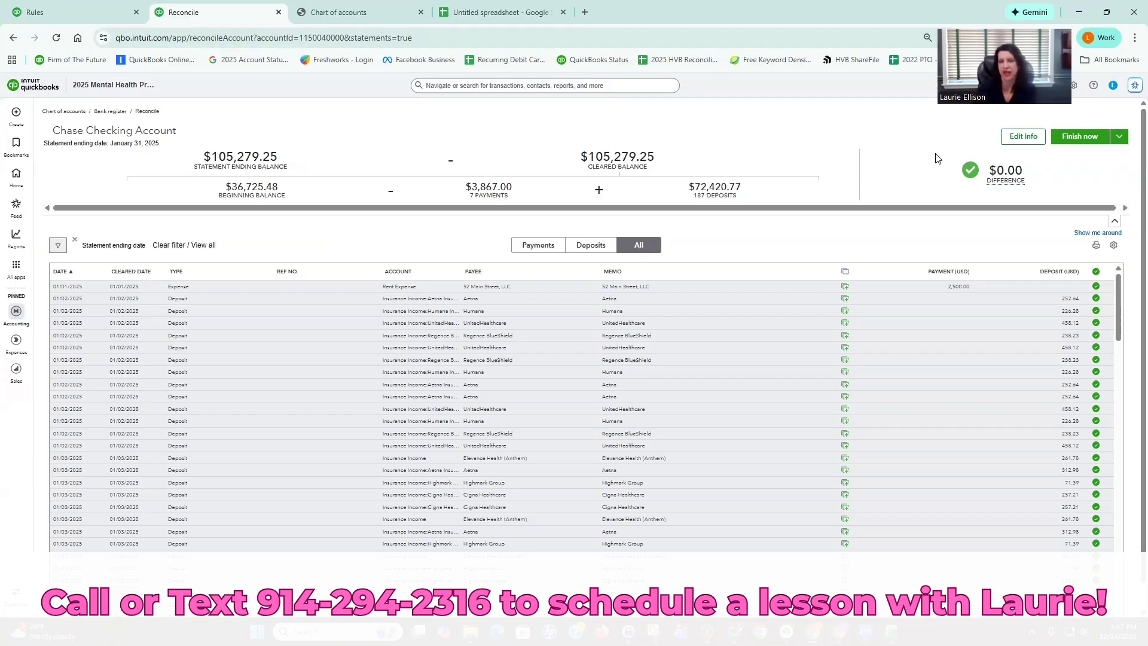
Step: Look through the January payments and deposits marked as cleared in the Chase Checking reconciliation
{"action": "scroll", "coordinate": [969, 451], "scroll_direction": "down", "scroll_amount": 10}
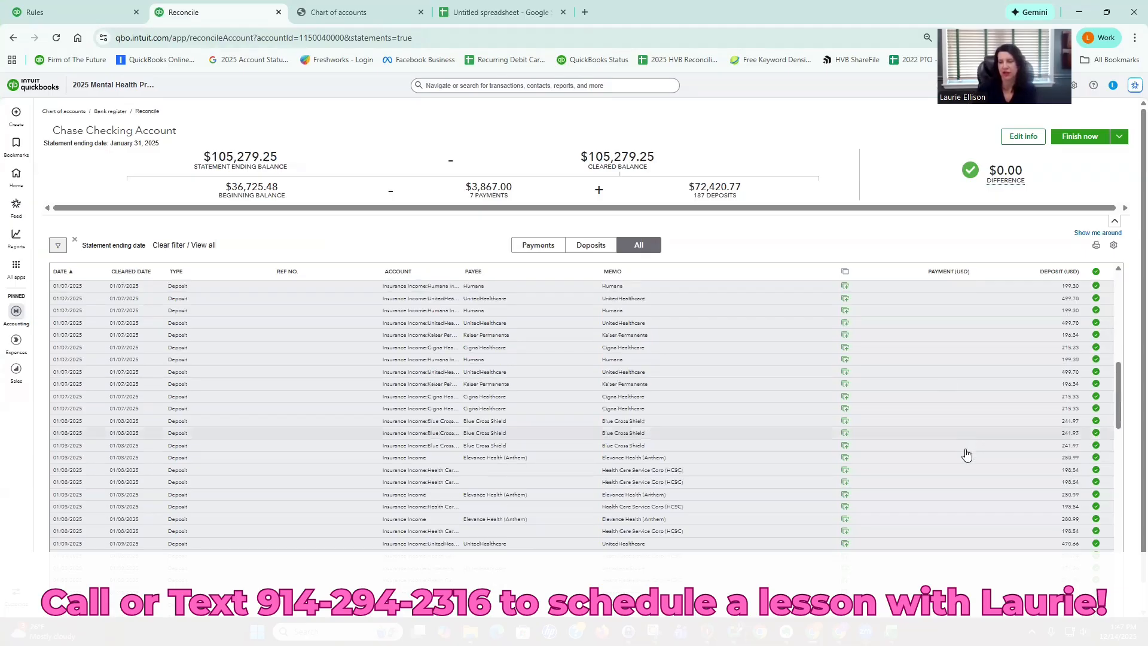
{"action": "scroll", "coordinate": [966, 454], "scroll_direction": "down", "scroll_amount": 10}
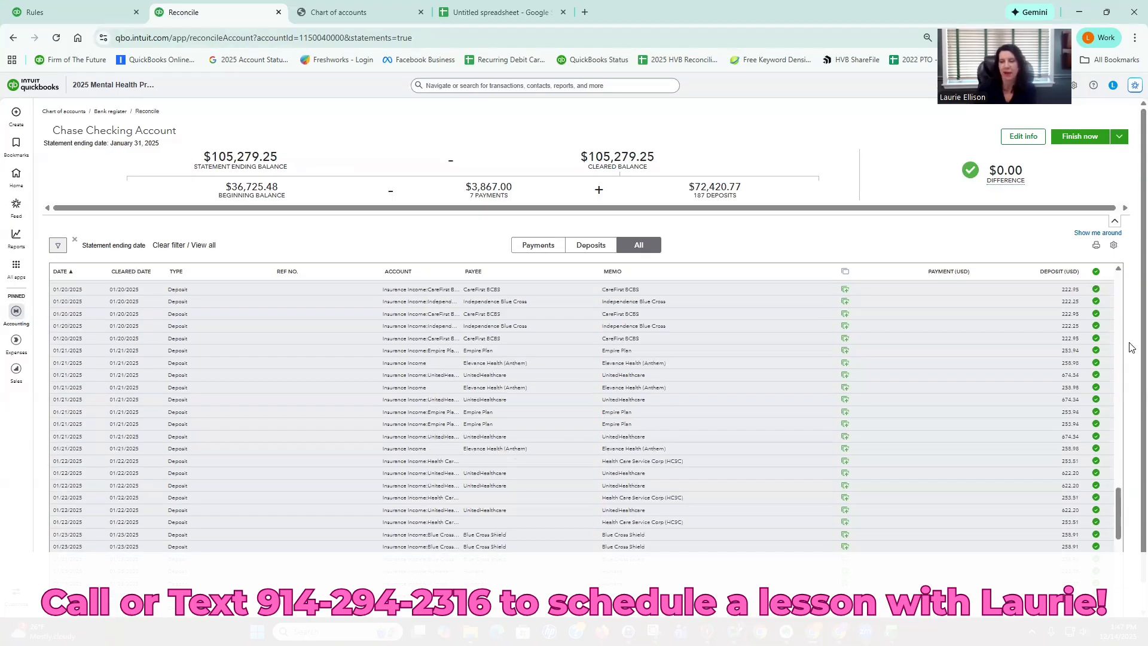
{"action": "scroll", "coordinate": [963, 367], "scroll_direction": "down", "scroll_amount": 2}
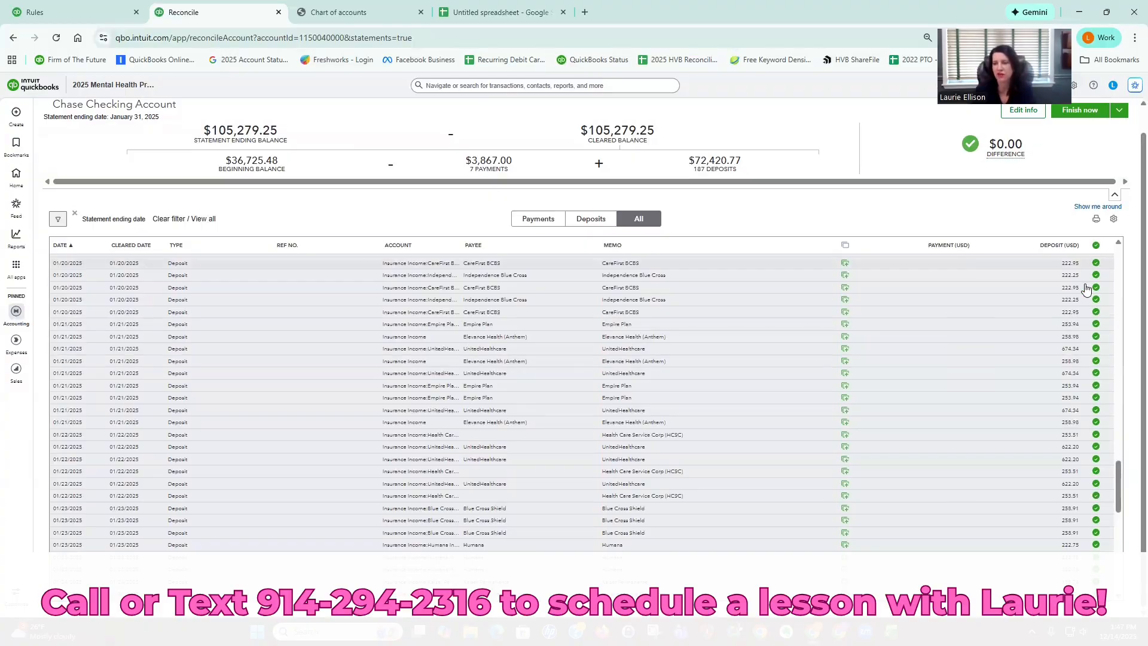
{"action": "scroll", "coordinate": [1086, 289], "scroll_direction": "up", "scroll_amount": 5}
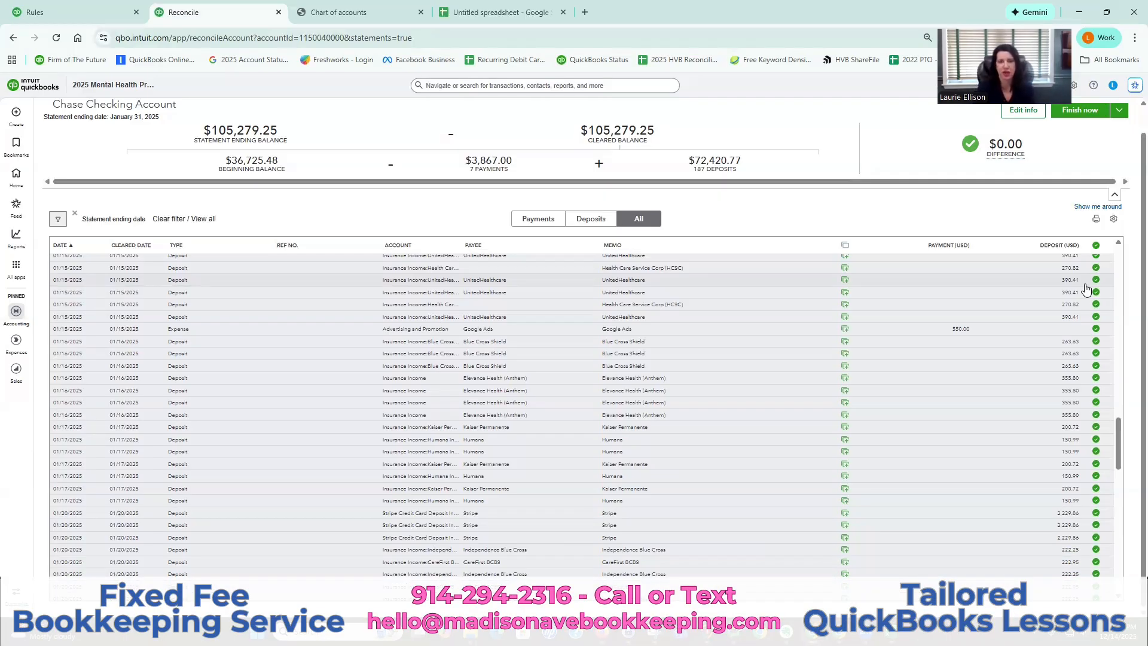
{"action": "scroll", "coordinate": [988, 492], "scroll_direction": "up", "scroll_amount": 5}
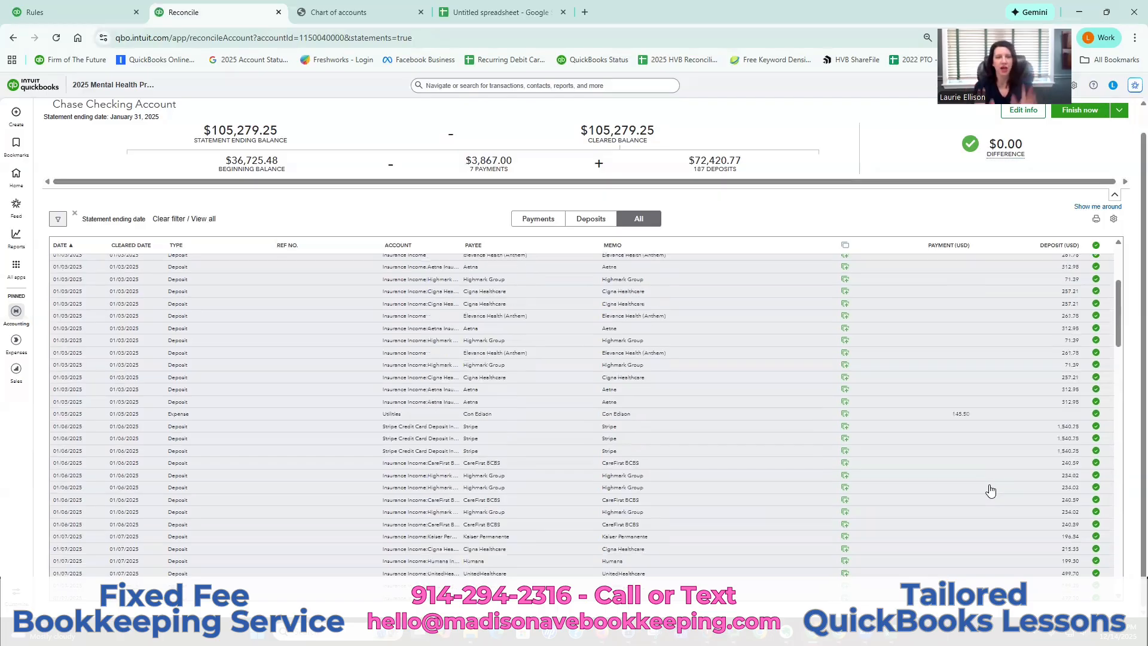
{"action": "scroll", "coordinate": [990, 490], "scroll_direction": "up", "scroll_amount": 15}
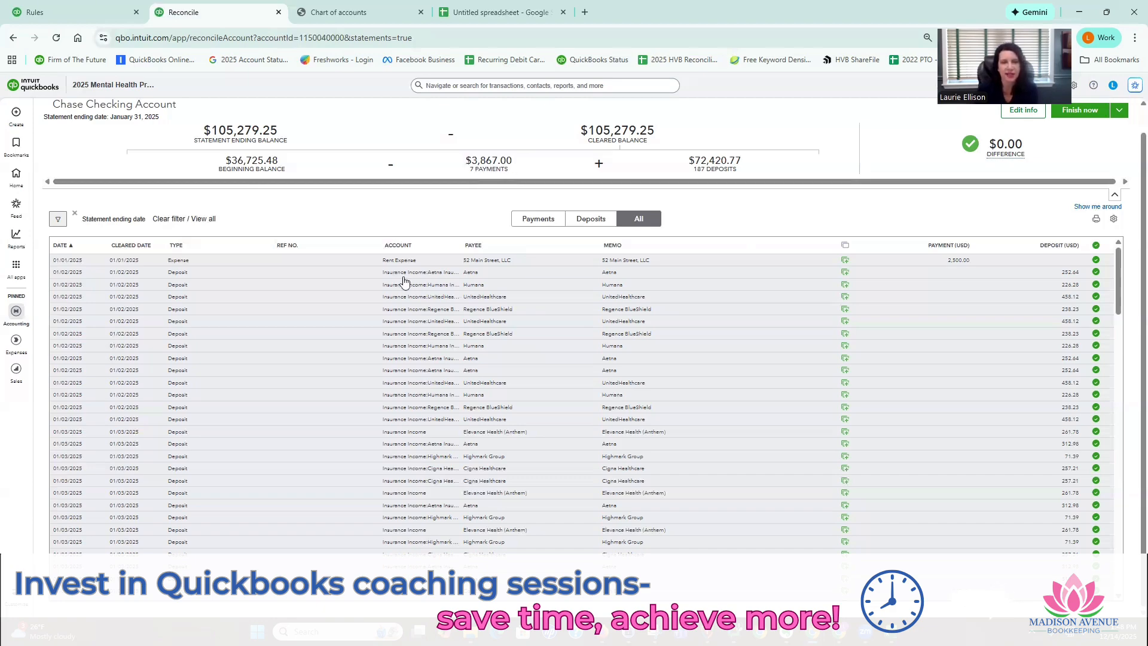
Step: Switch to the spreadsheet and check the beginning balance, January deposits and January withdrawals in B3 to B5 against the reconciliation
{"action": "left_click", "coordinate": [501, 12]}
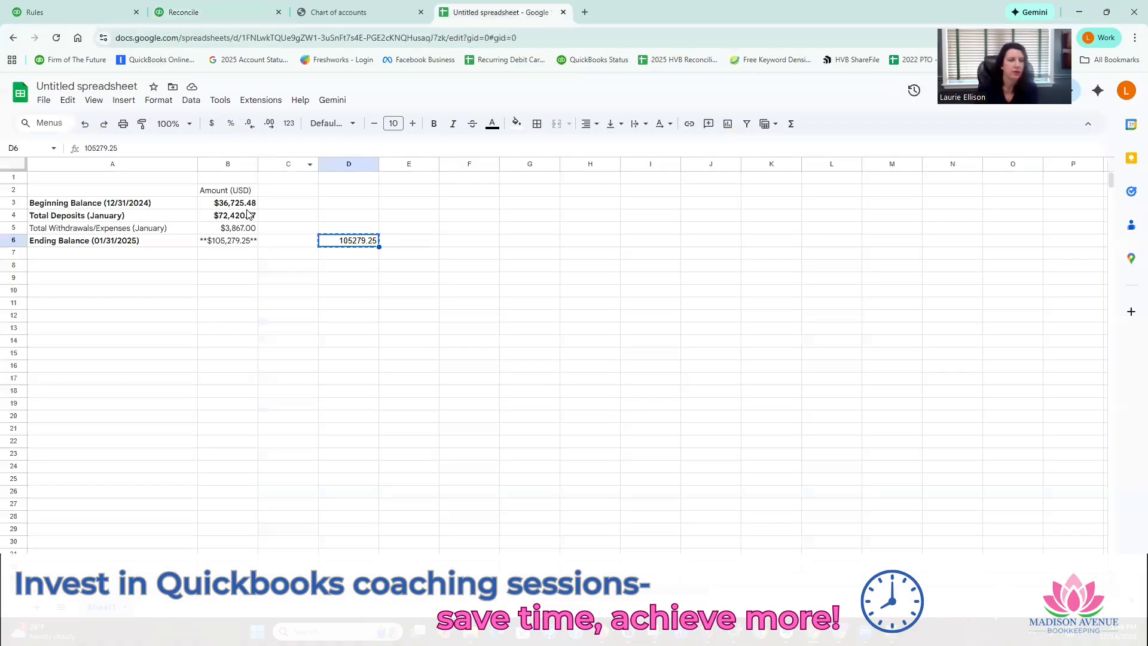
{"action": "left_click", "coordinate": [244, 205]}
{"action": "left_click", "coordinate": [241, 231]}
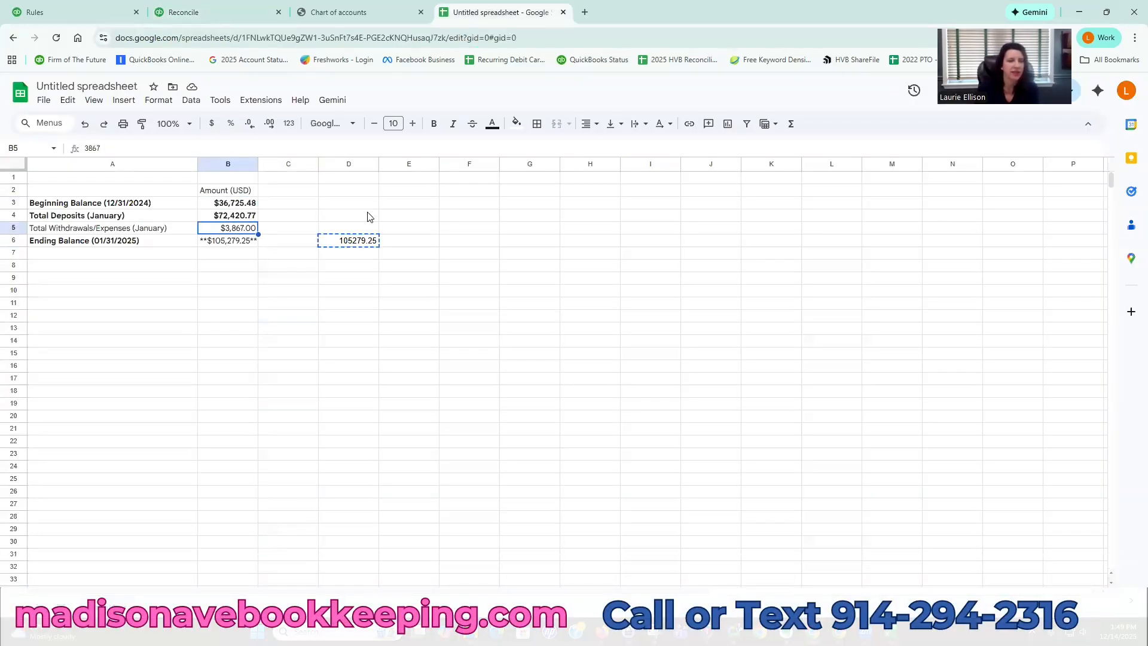
{"action": "key", "text": "Up"}
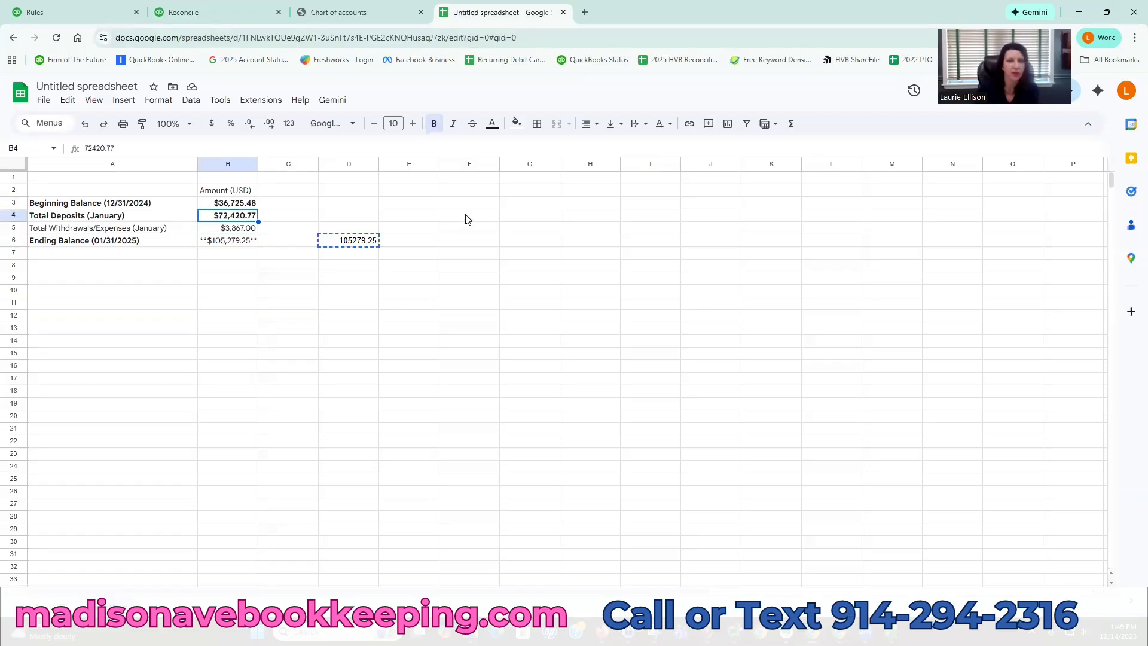
Step: Return to the QuickBooks reconciliation, unmark the first Humana, Regence BlueShield and two UnitedHealthcare deposits of 01/02/2025, and look through the other transactions
{"action": "left_click", "coordinate": [249, 13]}
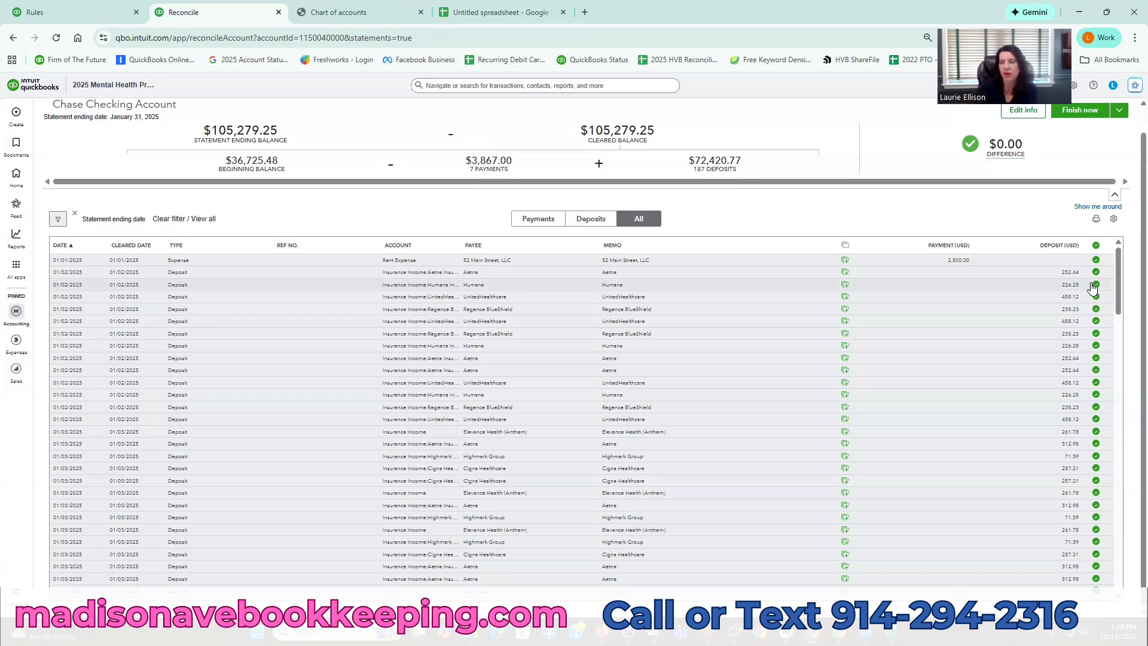
{"action": "left_click", "coordinate": [1096, 309]}
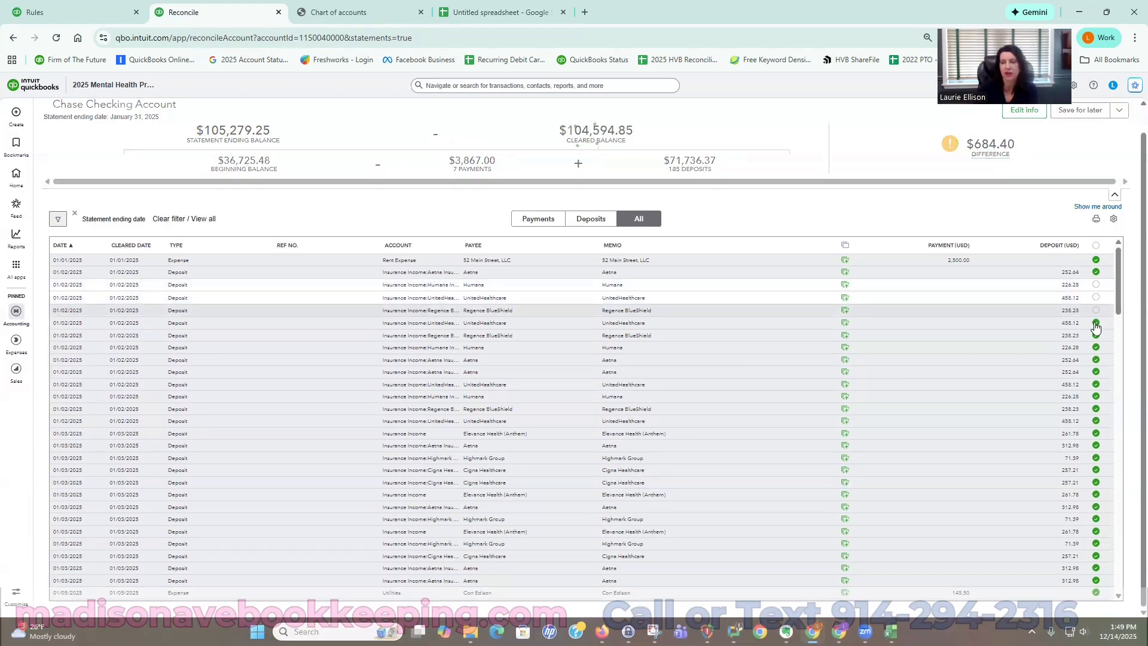
{"action": "left_click", "coordinate": [1095, 324]}
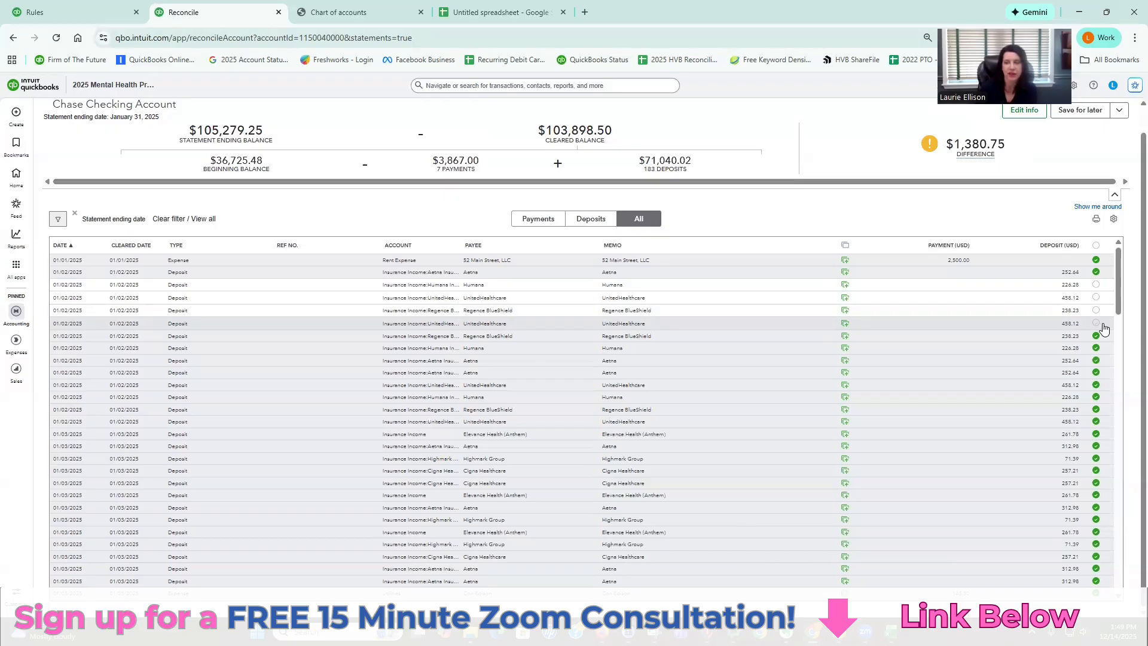
{"action": "scroll", "coordinate": [994, 441], "scroll_direction": "down", "scroll_amount": 10}
{"action": "scroll", "coordinate": [991, 435], "scroll_direction": "down", "scroll_amount": 10}
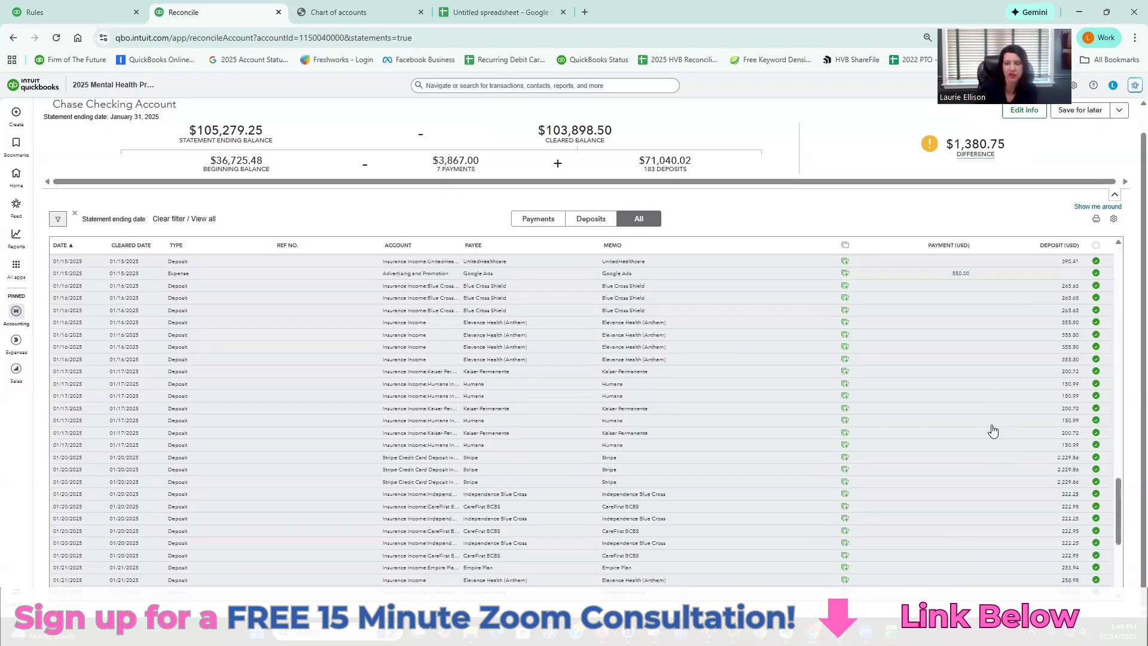
{"action": "scroll", "coordinate": [992, 451], "scroll_direction": "down", "scroll_amount": 10}
{"action": "scroll", "coordinate": [992, 452], "scroll_direction": "up", "scroll_amount": 11}
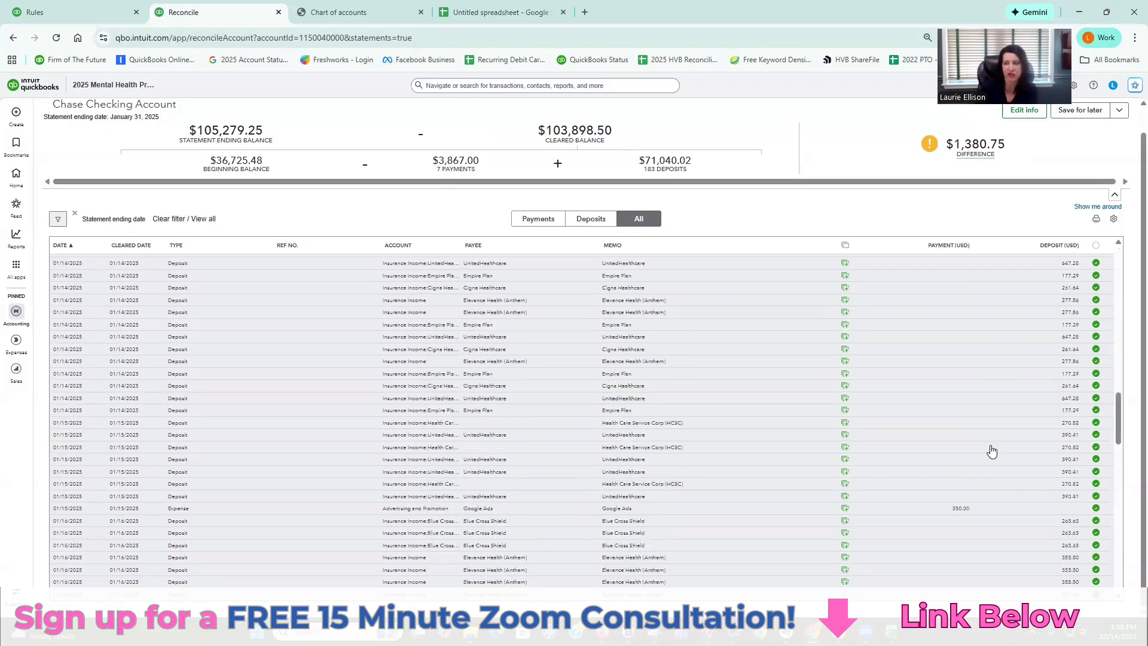
{"action": "scroll", "coordinate": [997, 451], "scroll_direction": "up", "scroll_amount": 15}
{"action": "scroll", "coordinate": [1101, 322], "scroll_direction": "up", "scroll_amount": 1}
Step: Mark the four unmarked 01/02/2025 deposits as cleared again and finish the January reconciliation
{"action": "left_click", "coordinate": [1096, 322]}
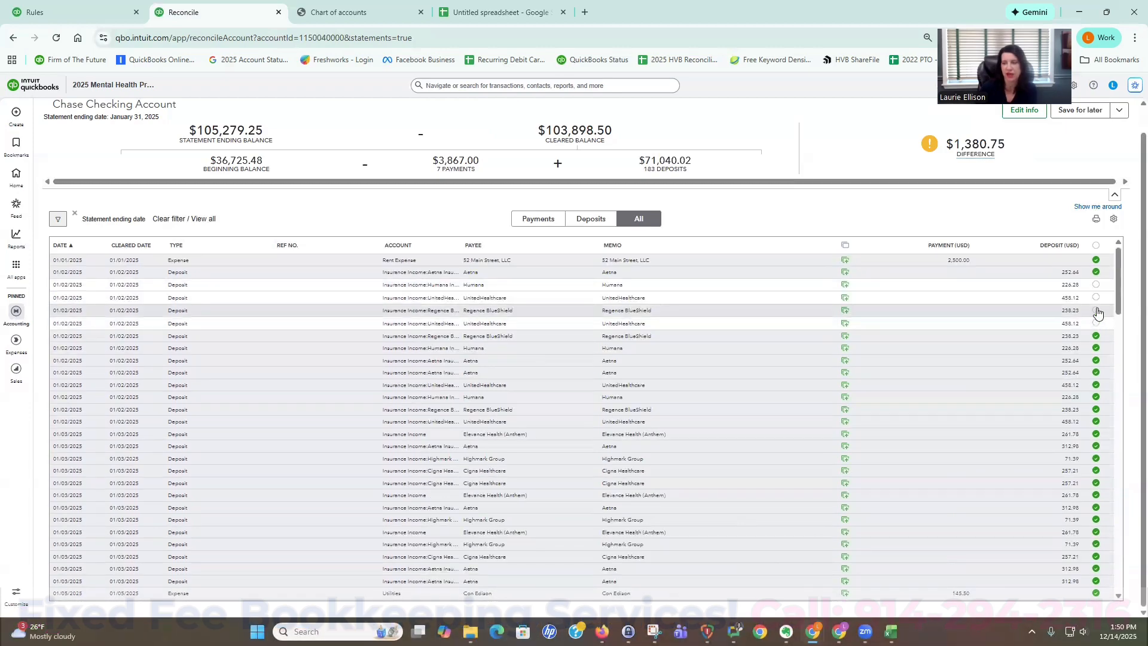
{"action": "left_click", "coordinate": [1098, 298]}
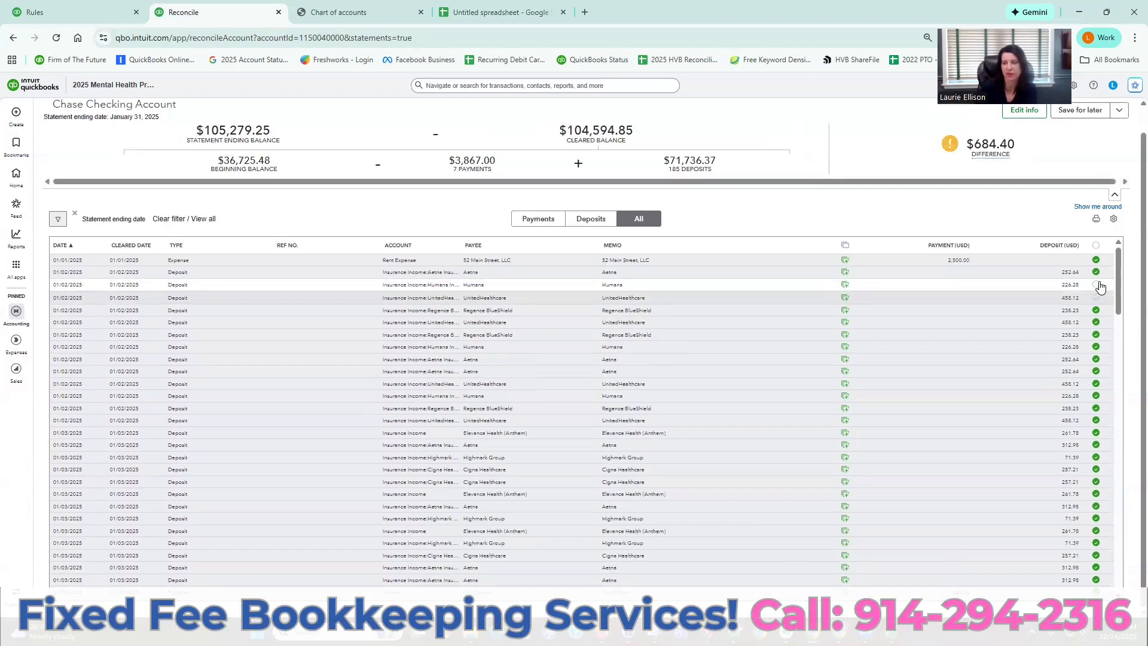
{"action": "left_click", "coordinate": [1098, 284]}
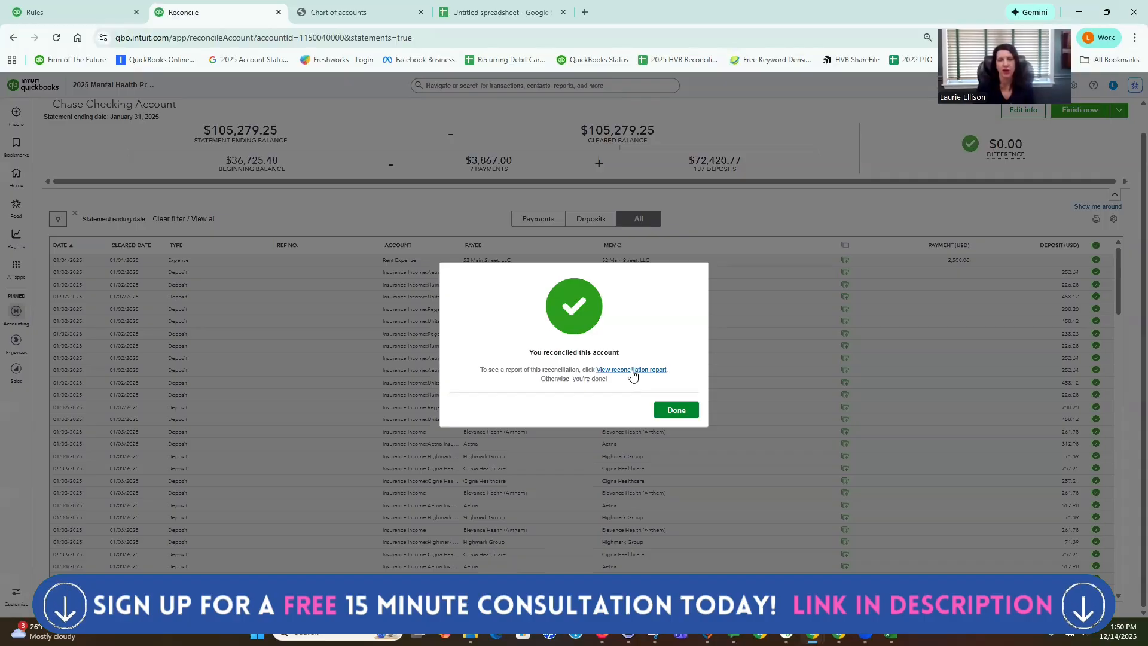
{"action": "left_click", "coordinate": [686, 412]}
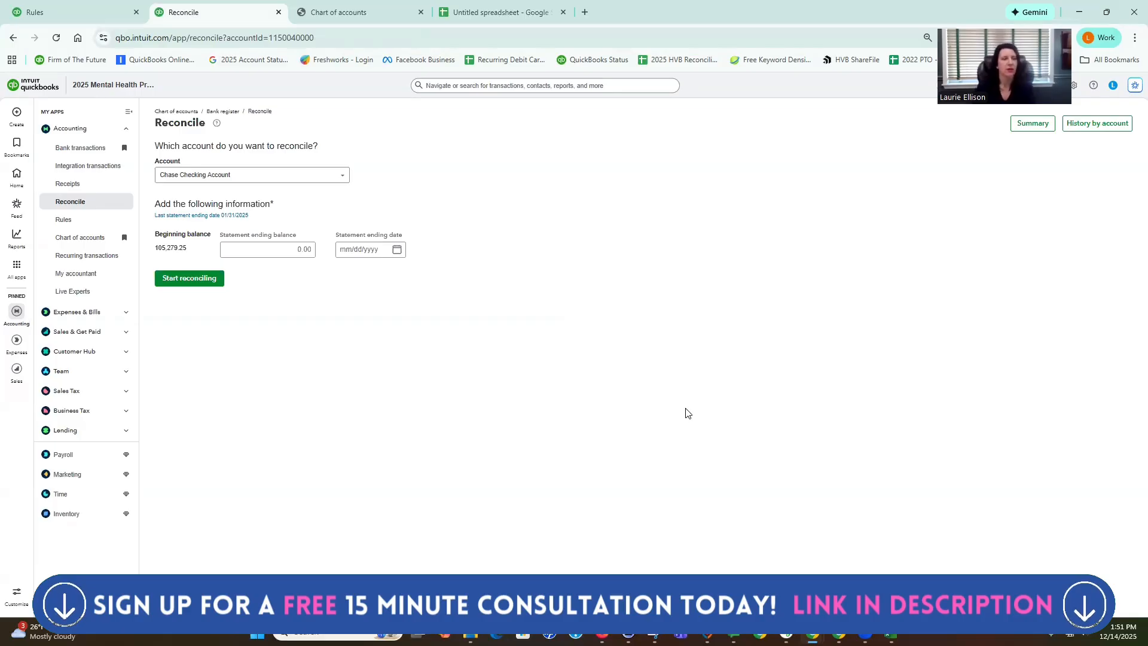
Step: In the standard reports, remove Accounts receivable aging summary from the favorites and add Profit and Loss by Month
{"action": "mouse_move", "coordinate": [18, 236]}
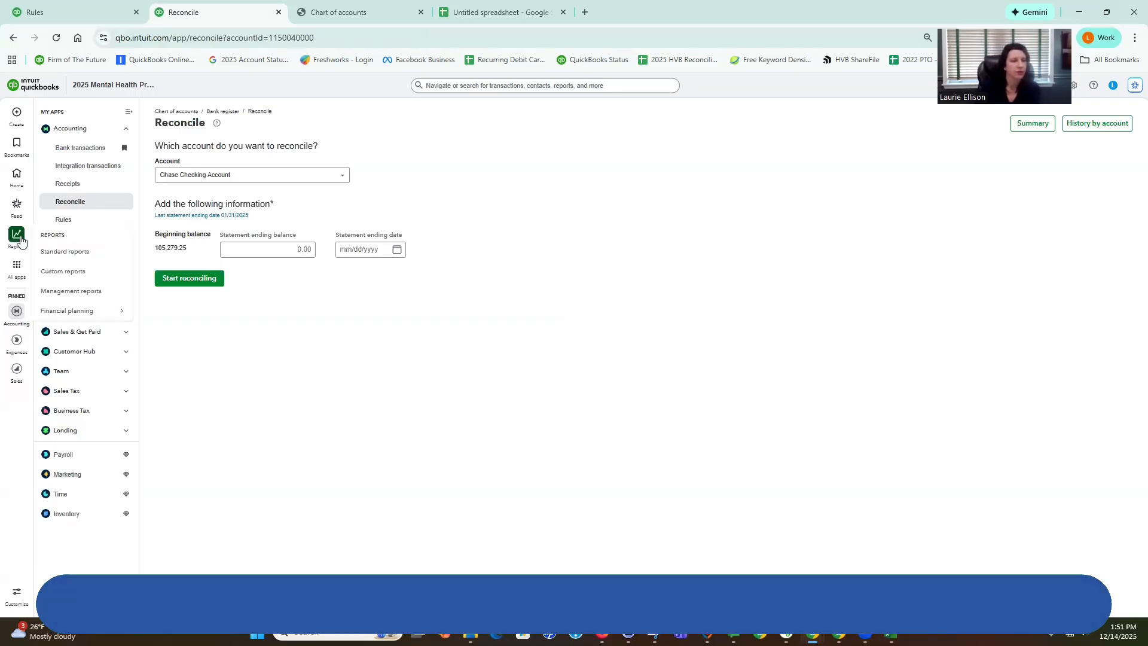
{"action": "left_click", "coordinate": [19, 239]}
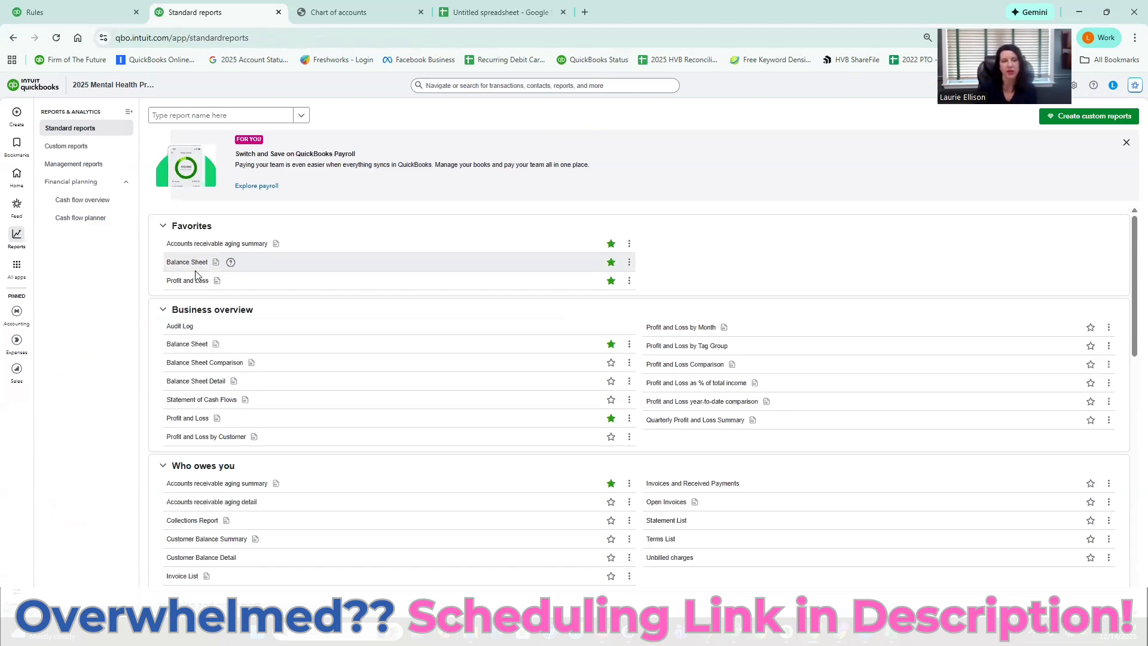
{"action": "left_click", "coordinate": [611, 244]}
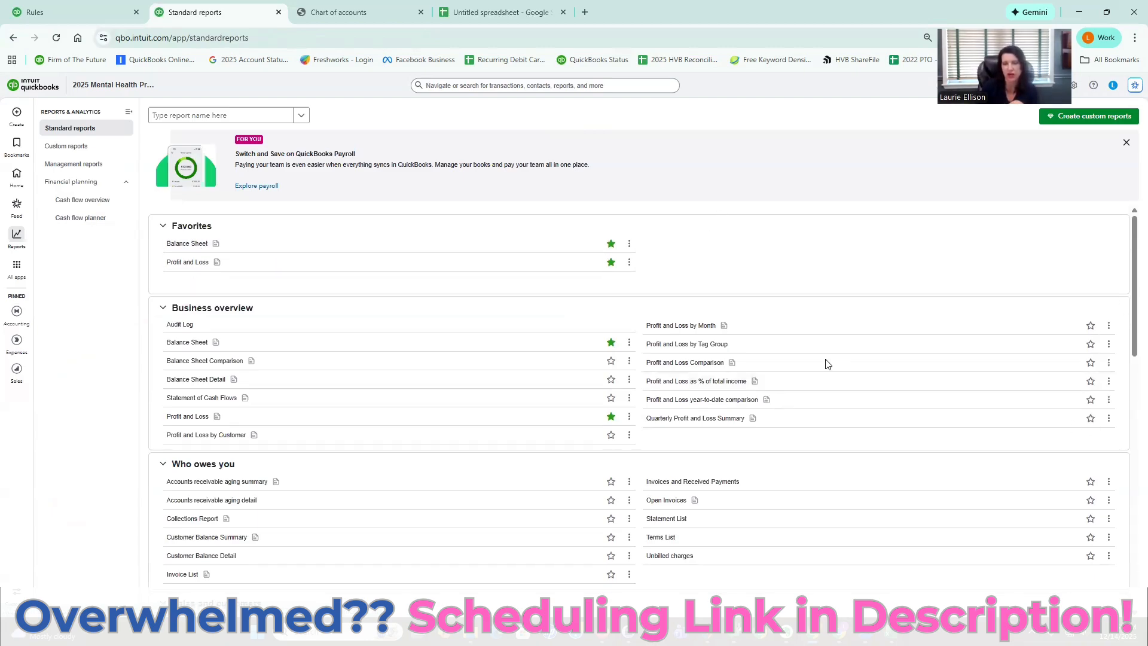
{"action": "left_click", "coordinate": [1091, 325]}
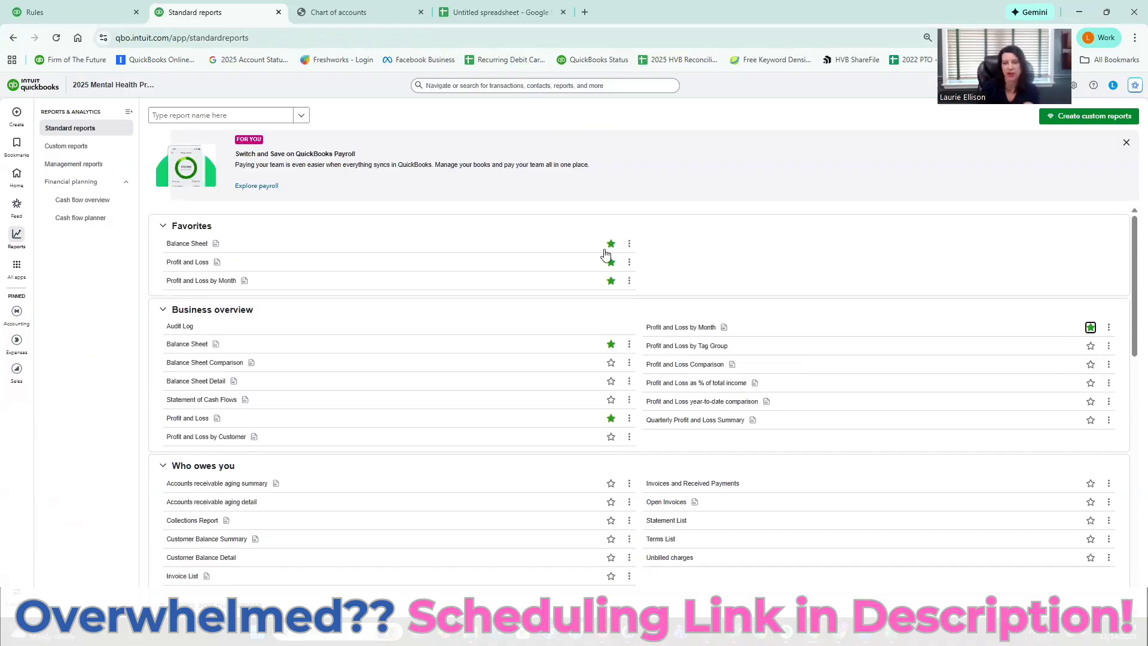
Step: Run the Profit and Loss report with the end date set to 01/31/2025 and review its income and expense accounts
{"action": "left_click", "coordinate": [187, 263]}
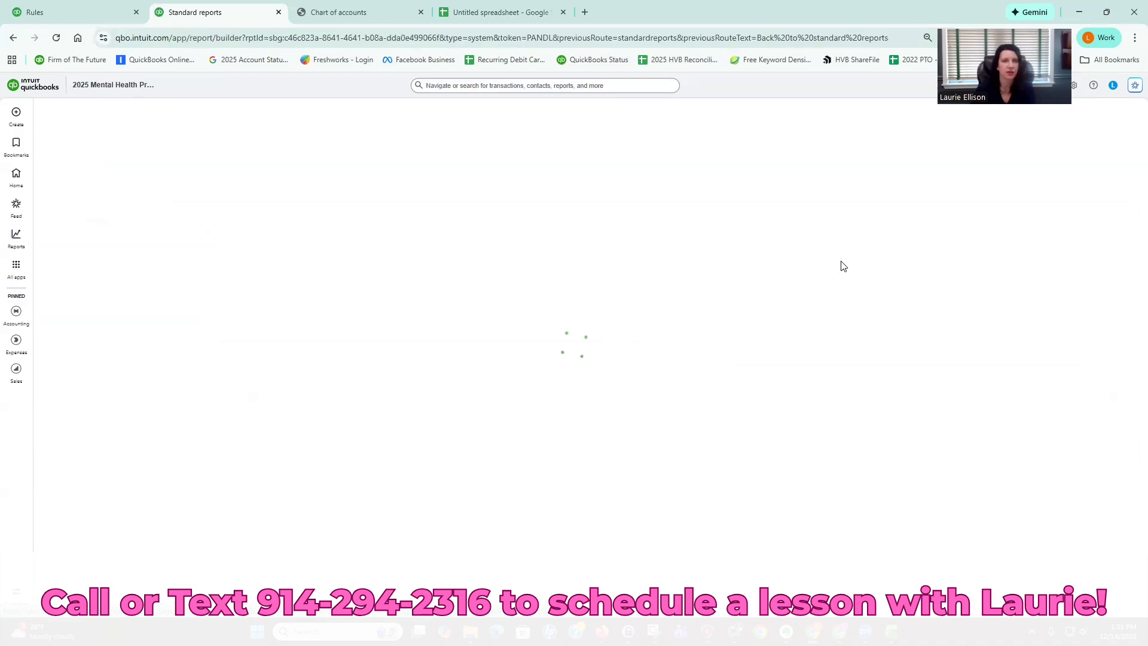
{"action": "left_click", "coordinate": [228, 158]}
{"action": "type", "text": "01/31/2025"}
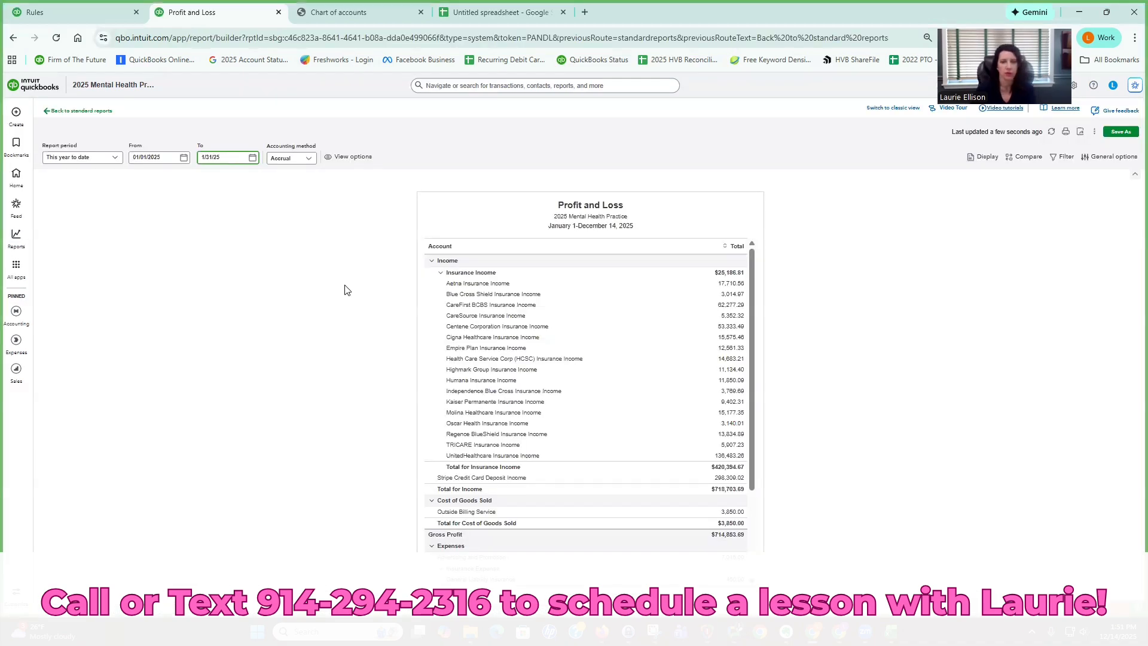
{"action": "left_click", "coordinate": [346, 287]}
{"action": "scroll", "coordinate": [641, 405], "scroll_direction": "down", "scroll_amount": 1}
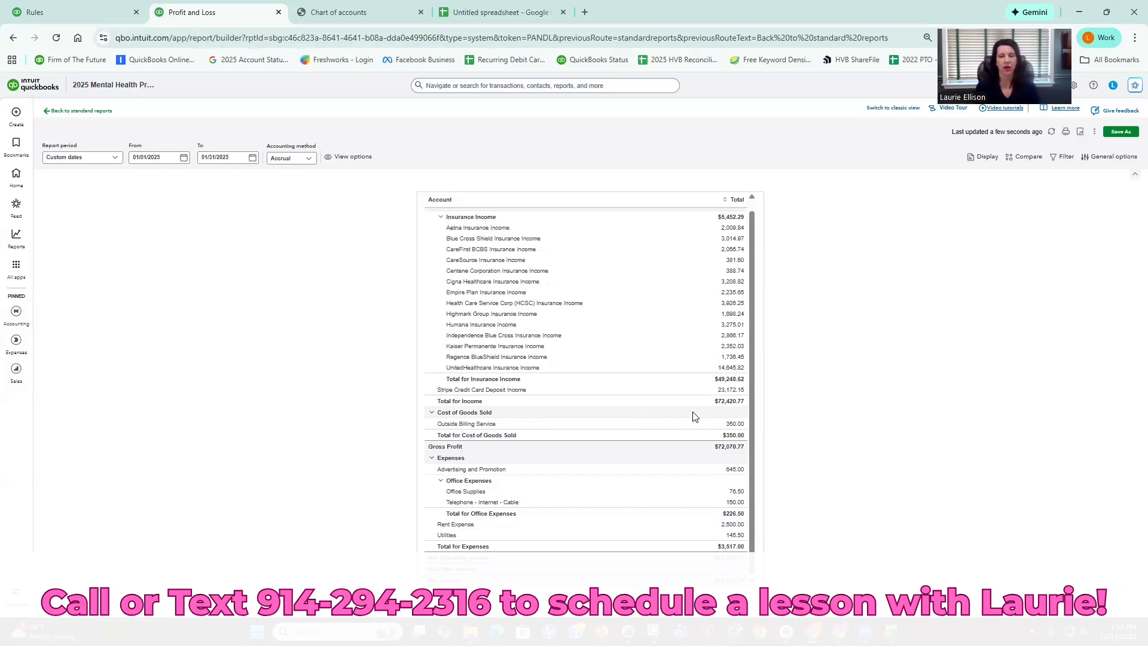
{"action": "scroll", "coordinate": [694, 417], "scroll_direction": "up", "scroll_amount": 2}
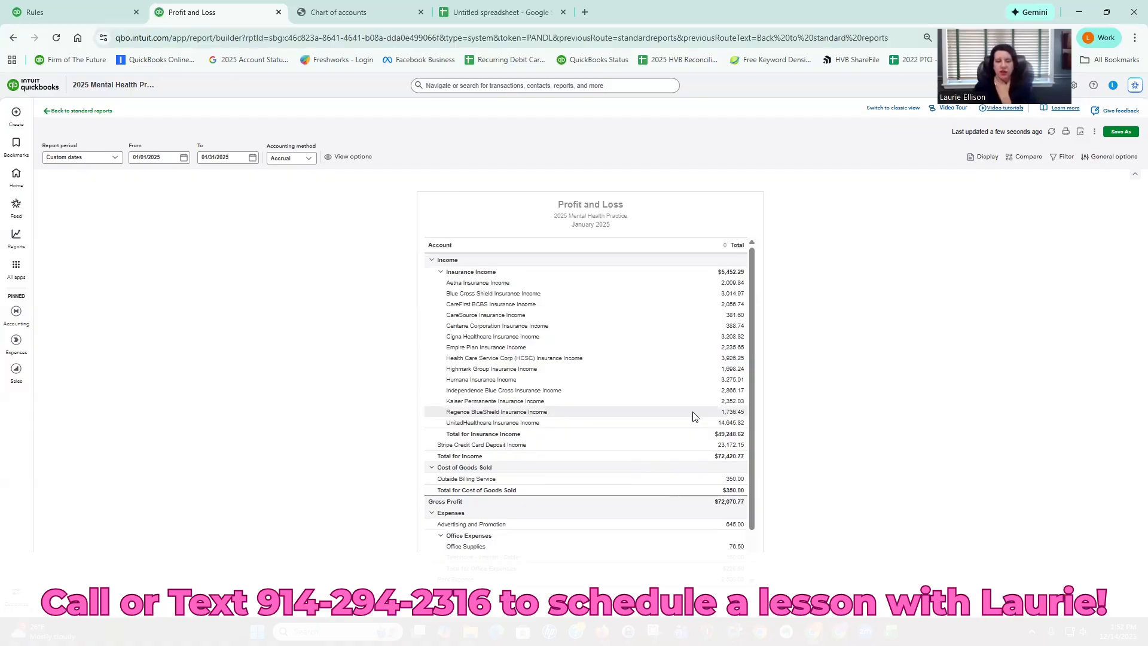
Step: Examine the transactions behind the Insurance Income amount, then return to the Profit and Loss report and expand its Insurance Income subaccounts
{"action": "left_click", "coordinate": [730, 275]}
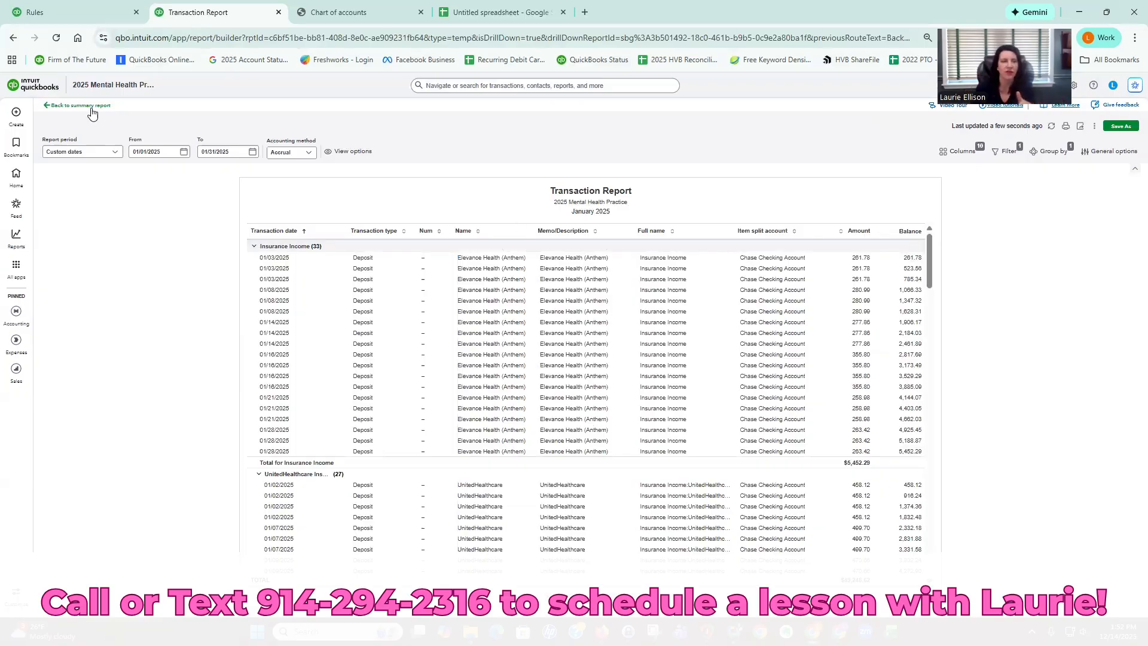
{"action": "key", "text": "alt+Left"}
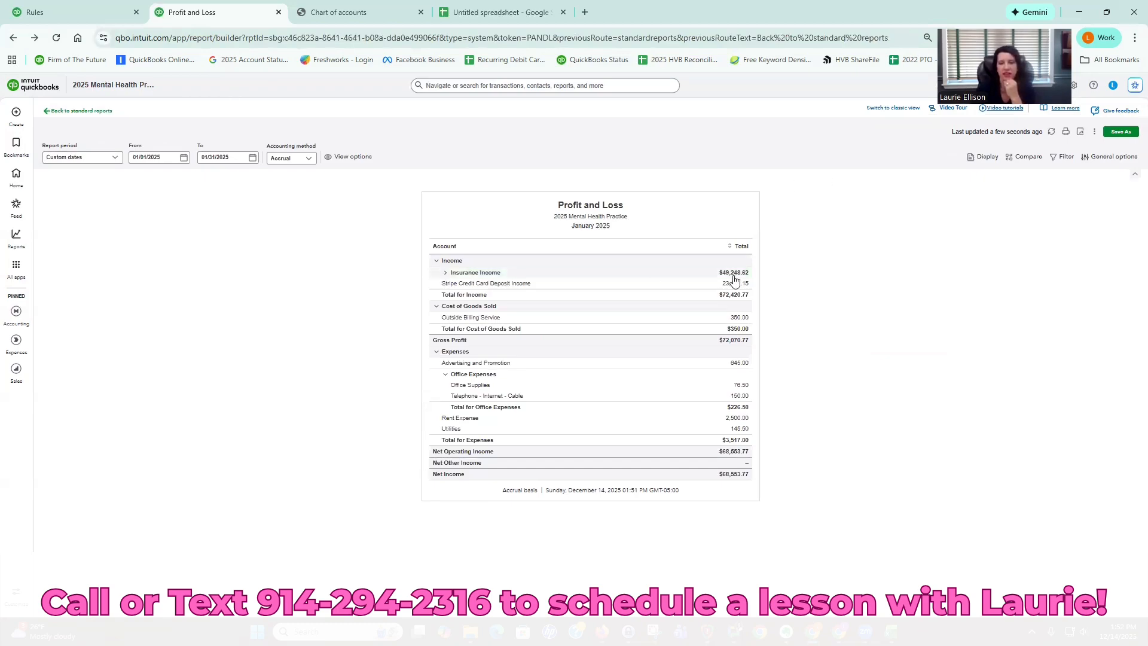
{"action": "left_click", "coordinate": [439, 274]}
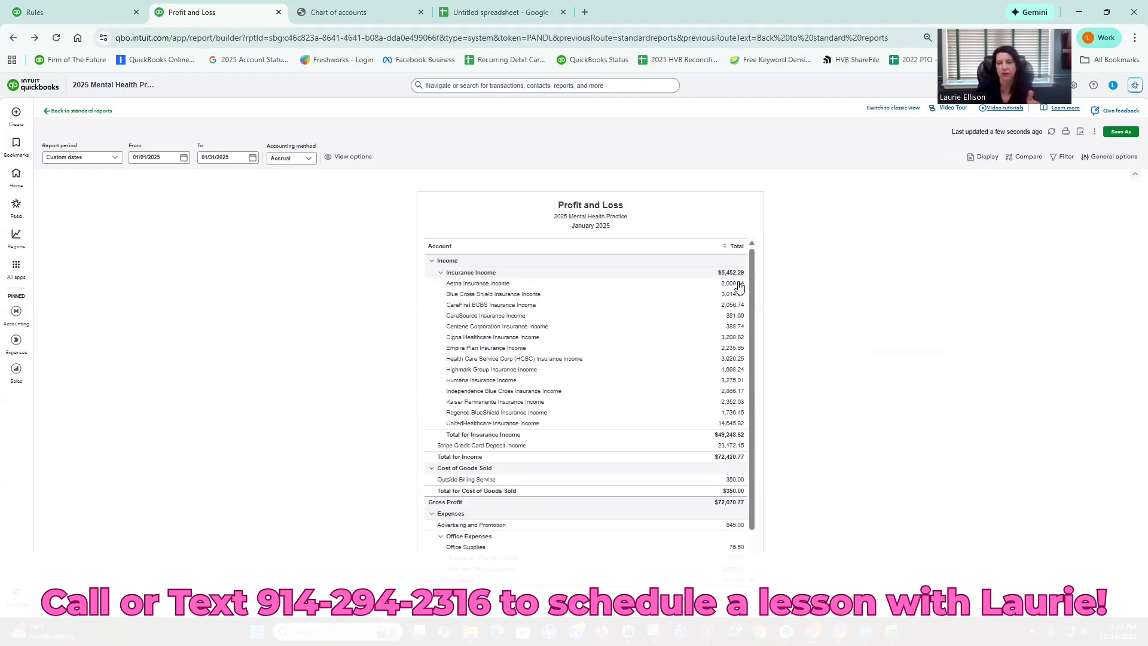